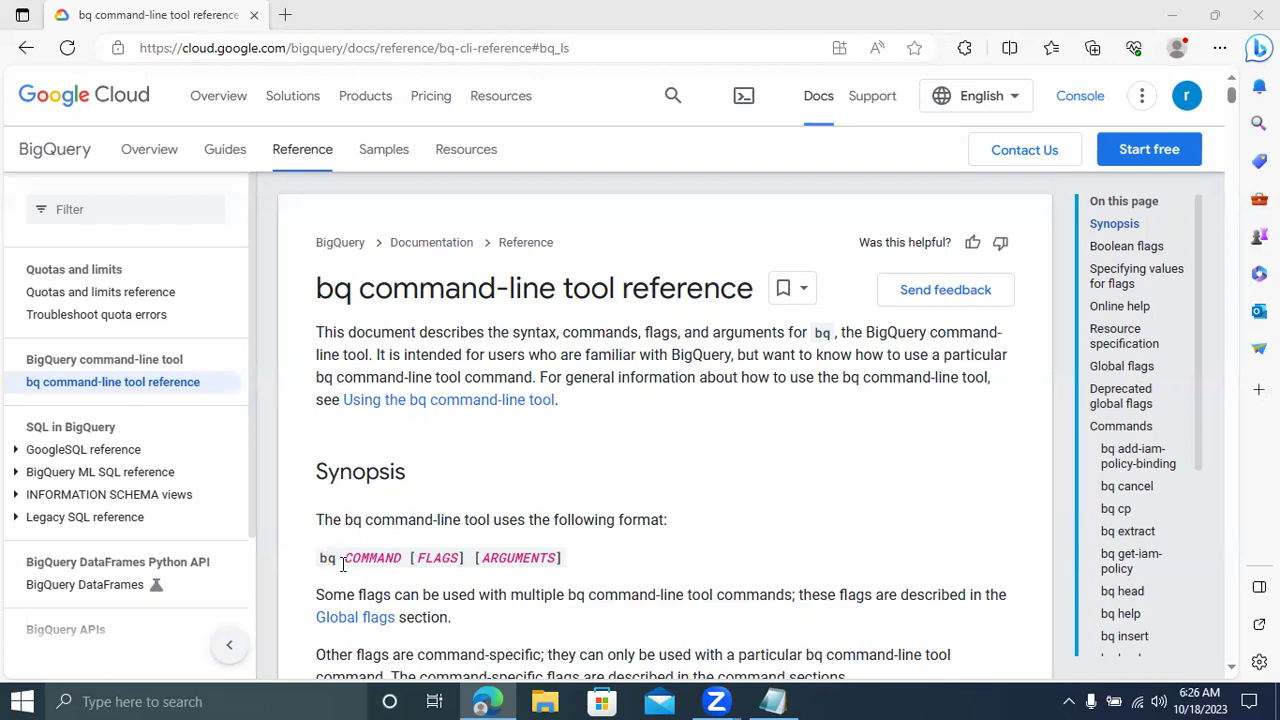
# Step: Read through the bq command reference page, highlighting the word COMMAND in the synopsis
pyautogui.doubleClick(374, 557)
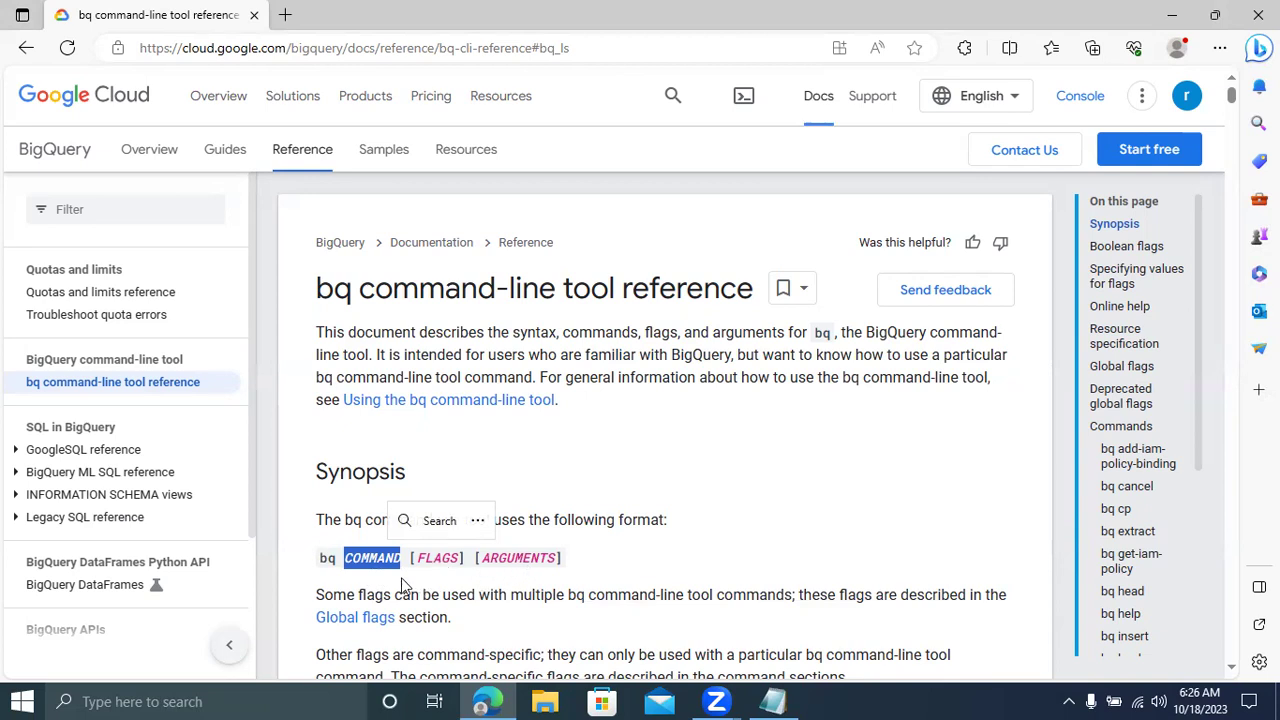
pyautogui.click(655, 573)
pyautogui.scroll(-1, 655, 567)
pyautogui.scroll(-1, 655, 567)
pyautogui.scroll(-2, 655, 567)
pyautogui.scroll(-1, 654, 566)
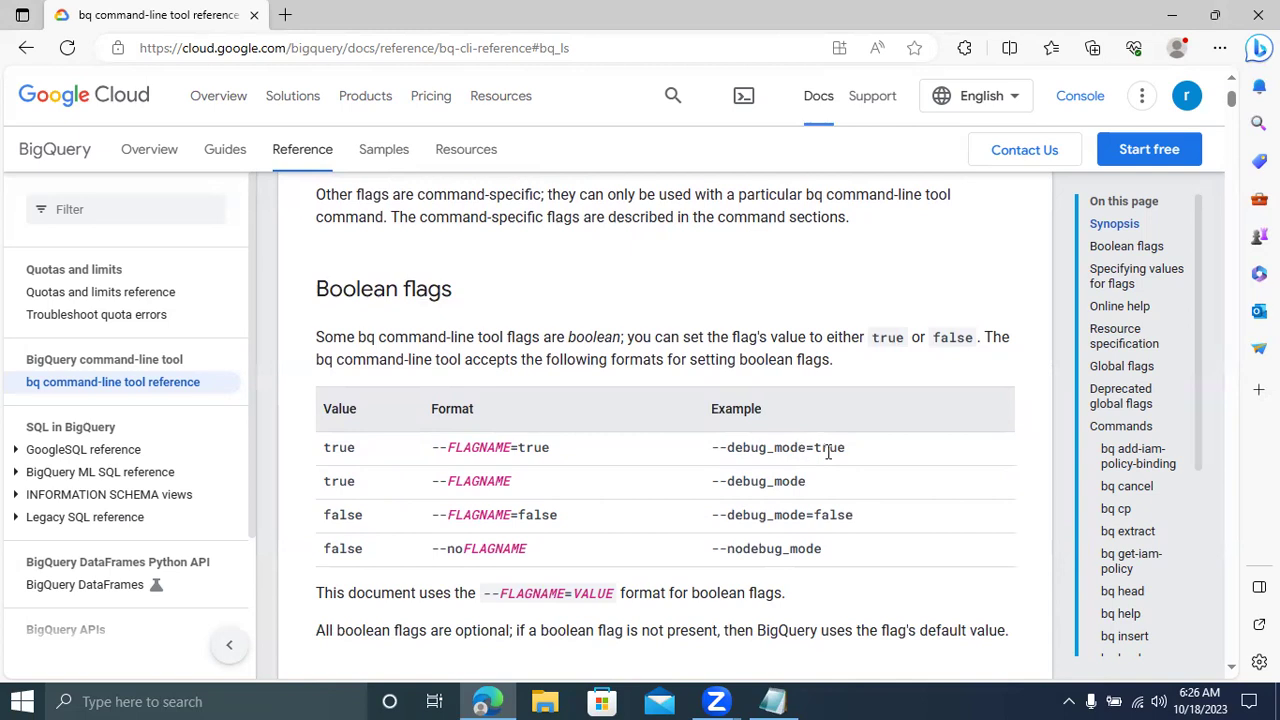
pyautogui.scroll(1, 832, 452)
pyautogui.scroll(1, 833, 455)
pyautogui.scroll(-1, 835, 458)
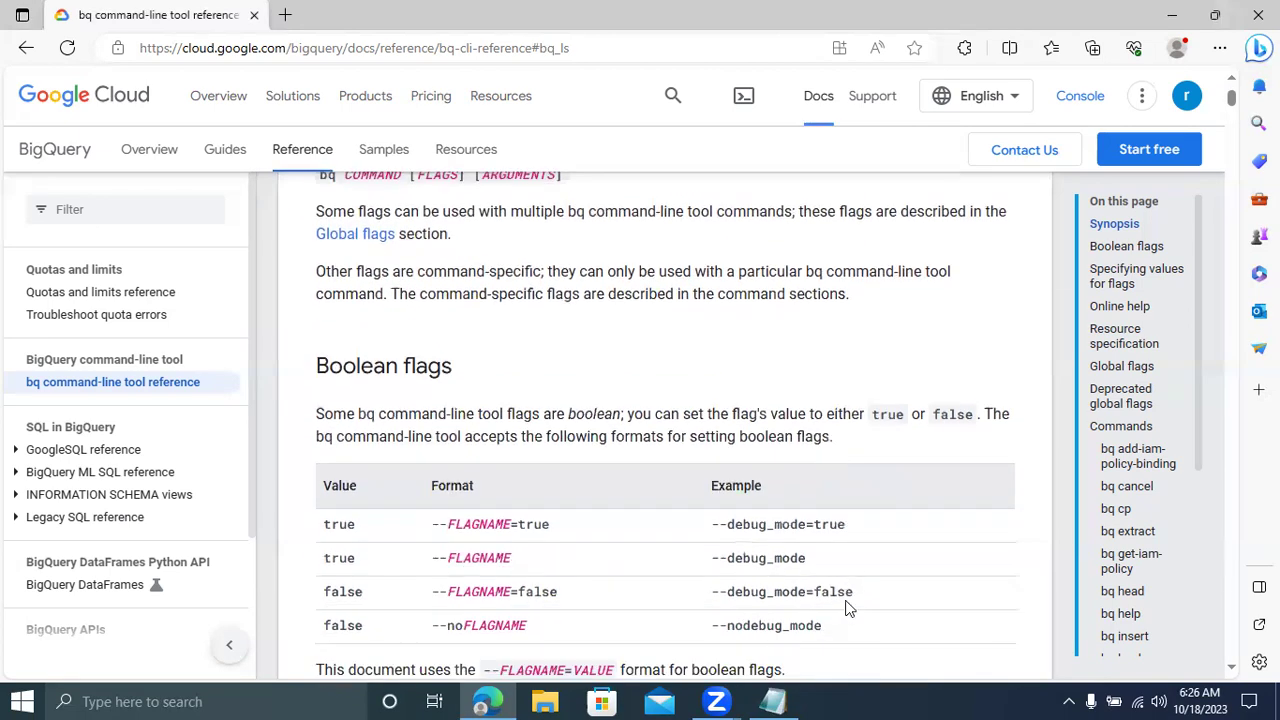
pyautogui.scroll(1, 845, 606)
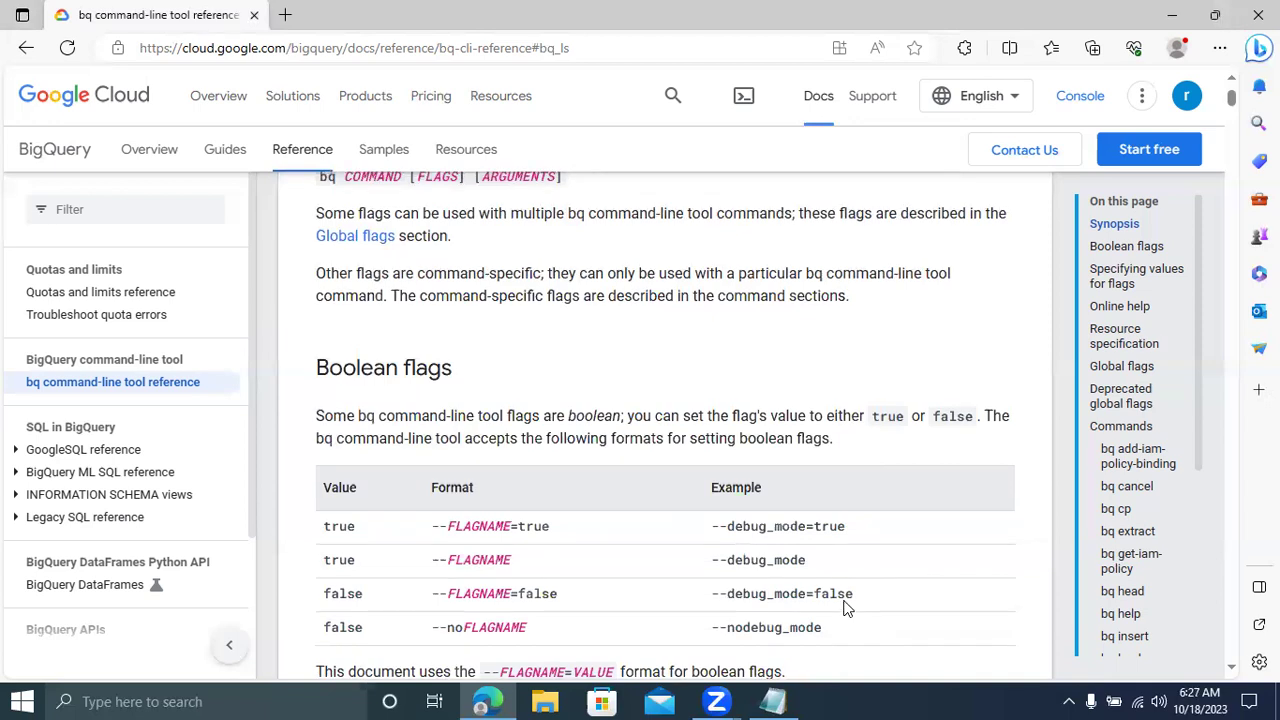
pyautogui.scroll(1, 845, 606)
pyautogui.scroll(-3, 845, 607)
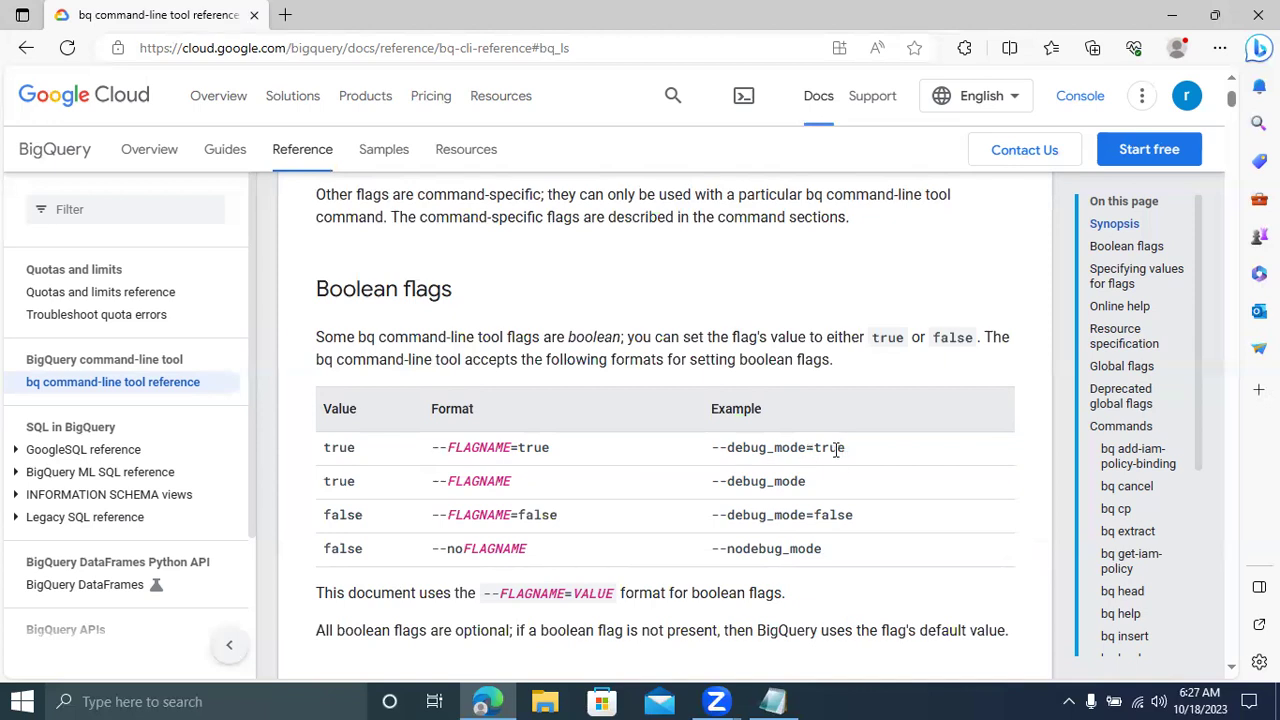
pyautogui.scroll(2, 836, 450)
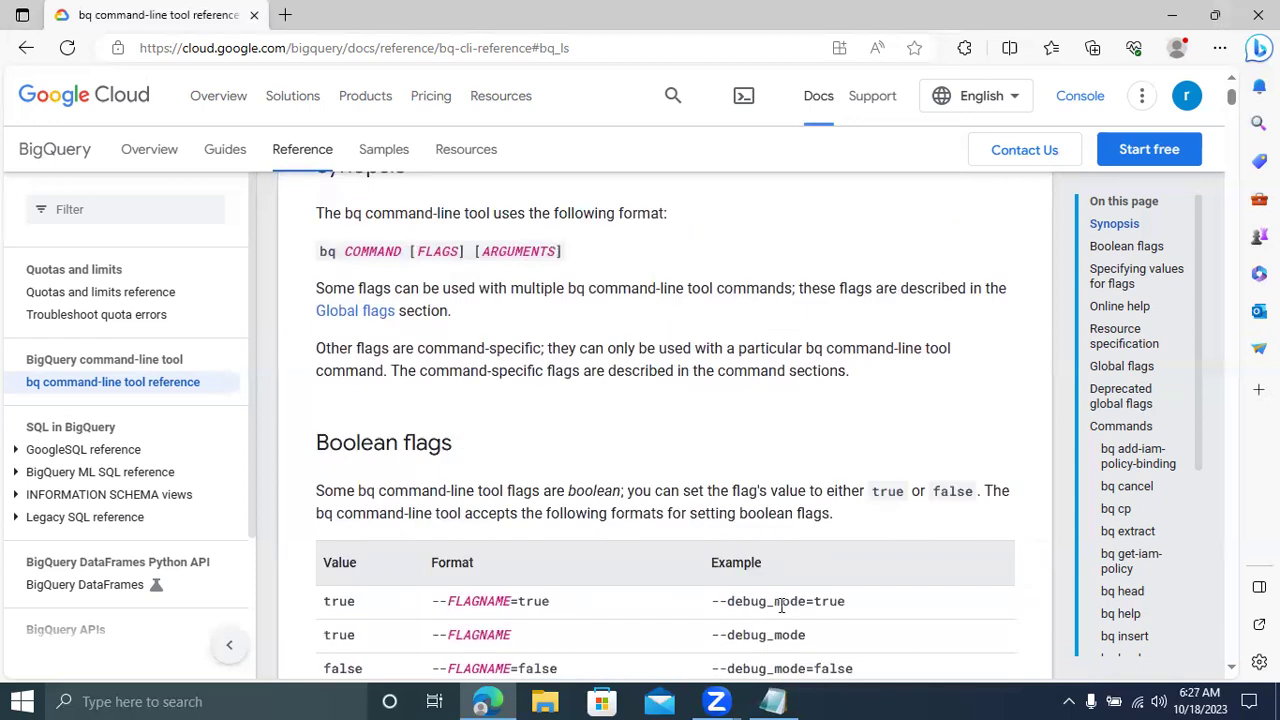
pyautogui.scroll(-1, 781, 605)
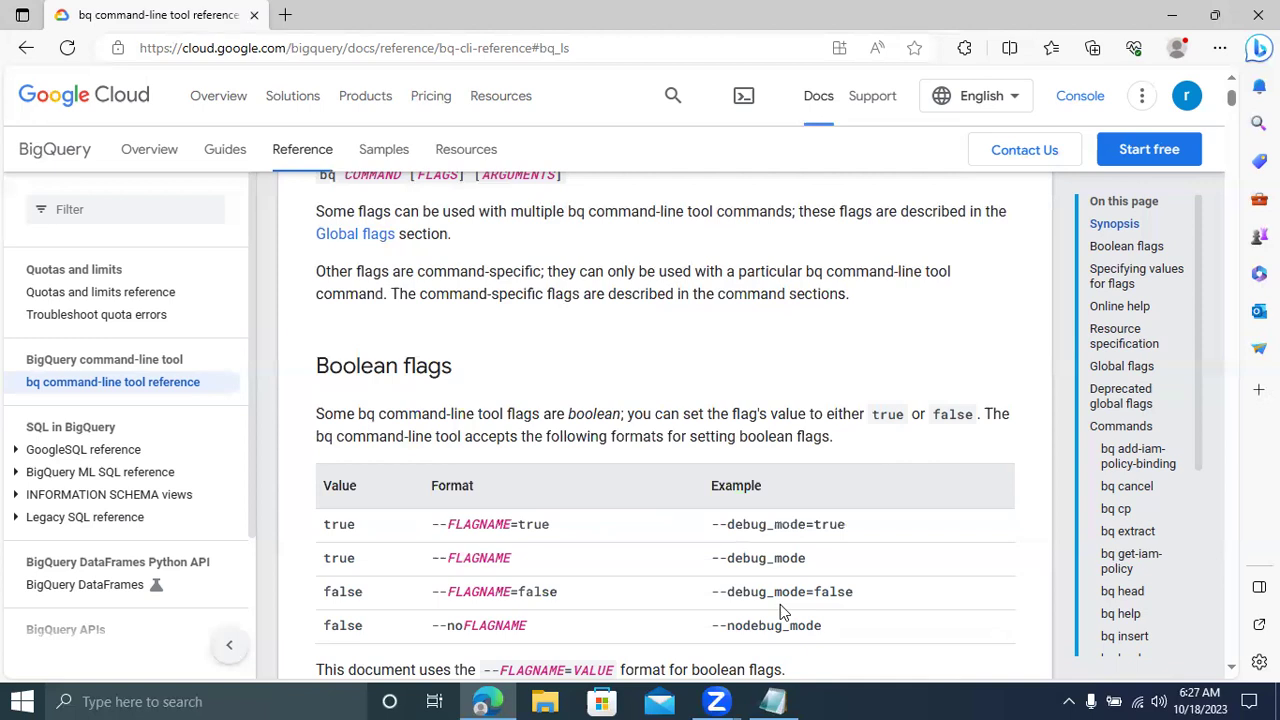
pyautogui.scroll(-1, 781, 607)
pyautogui.scroll(1, 782, 611)
pyautogui.scroll(1, 782, 611)
pyautogui.scroll(2, 782, 611)
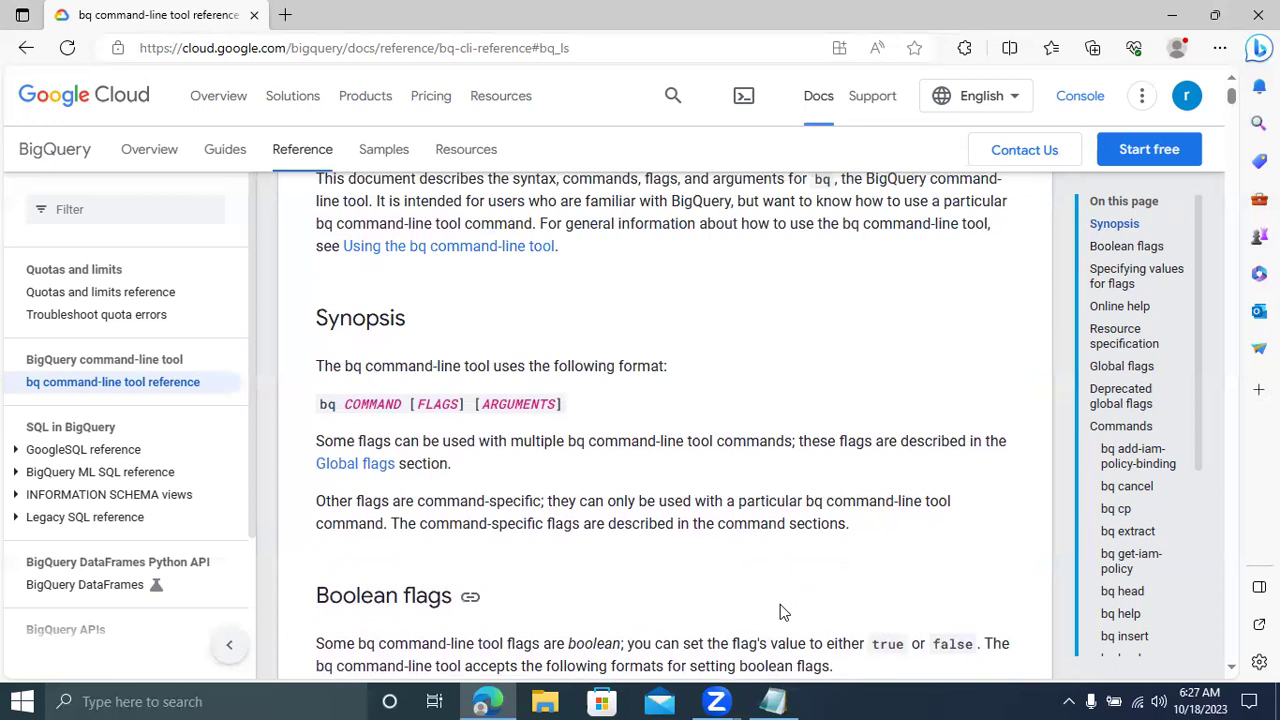
# Step: In a new tab, search Google for 'bigquery sandbox' and reach BigQuery via the sandbox guide
pyautogui.click(293, 22)
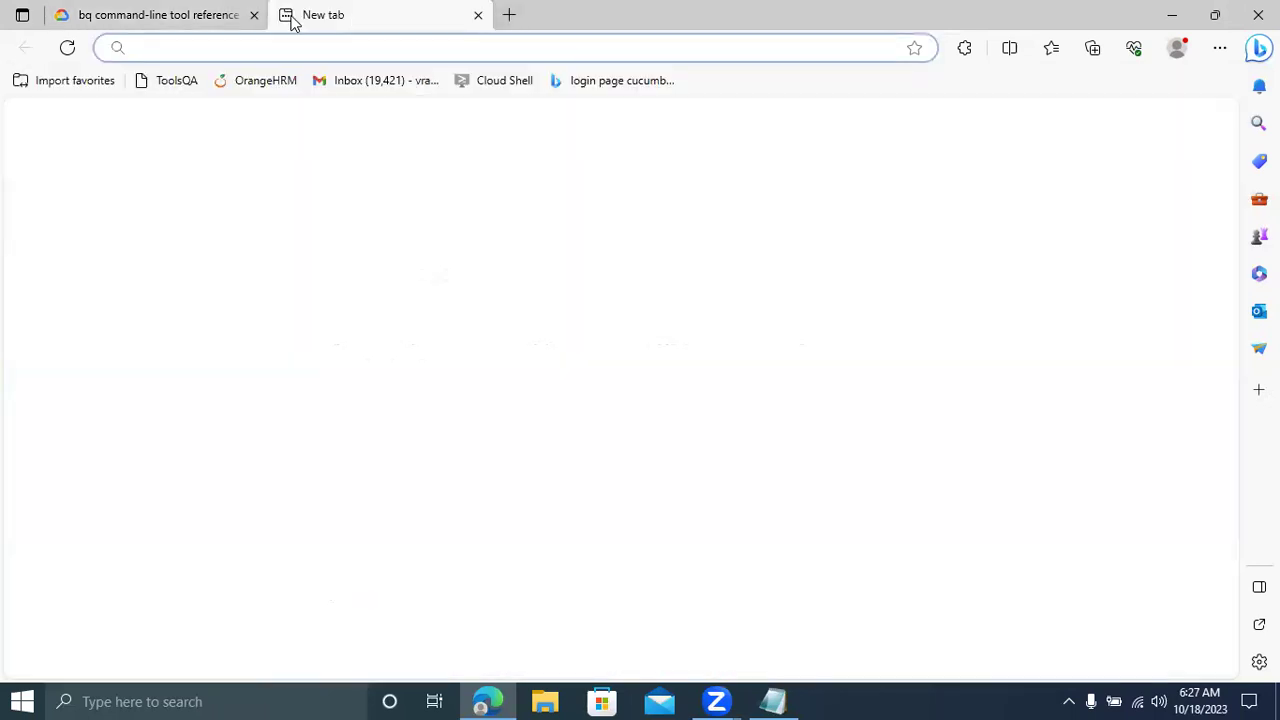
pyautogui.write('goo')
pyautogui.press('Return')
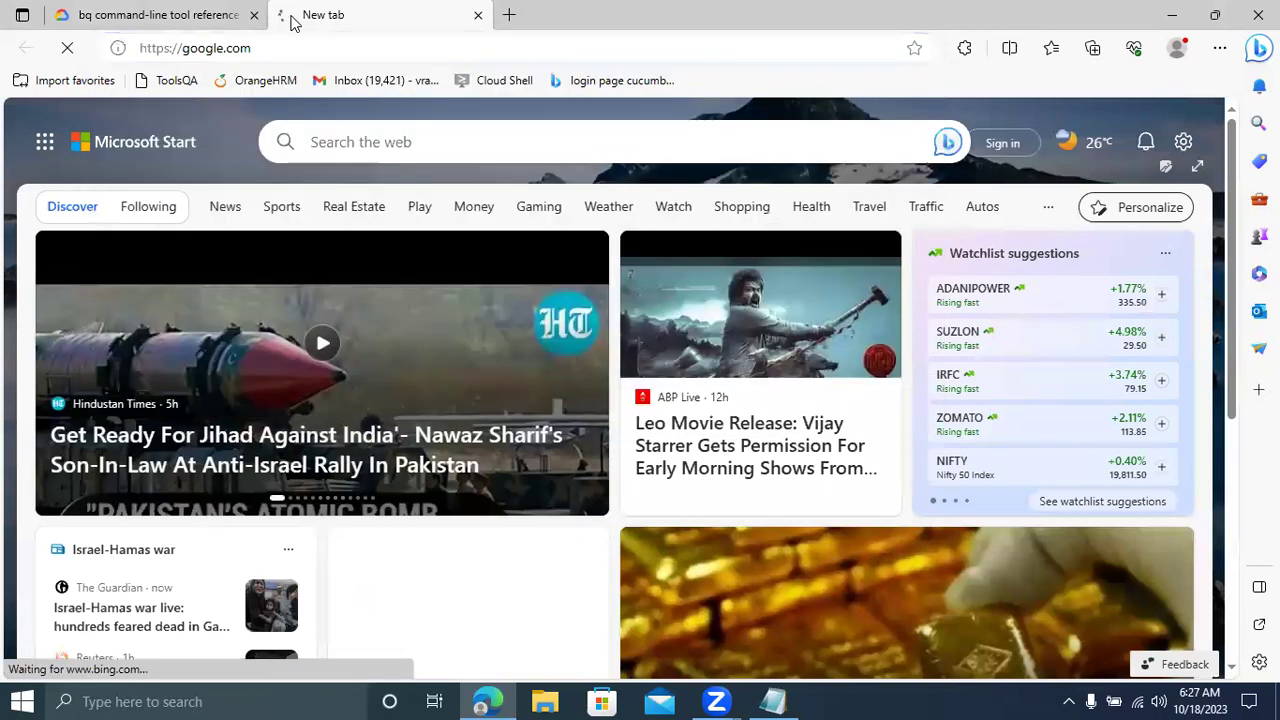
pyautogui.write('bigquery ')
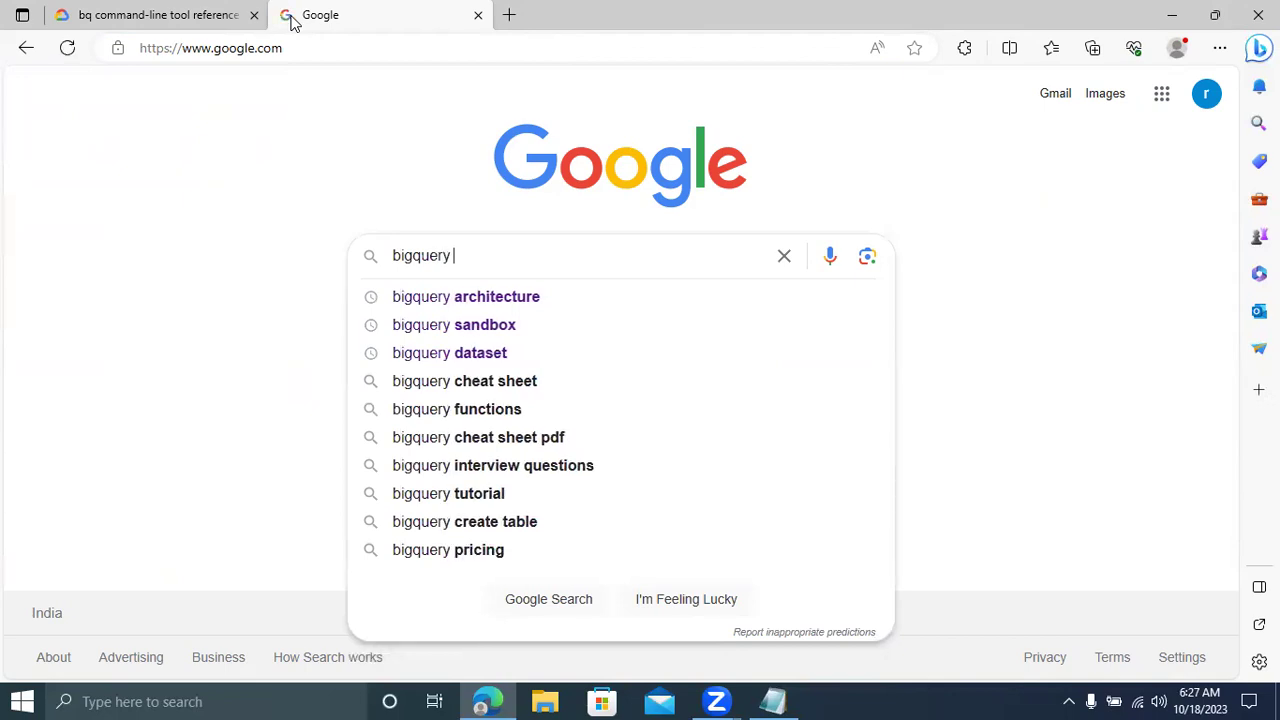
pyautogui.write('sandbox')
pyautogui.press('Return')
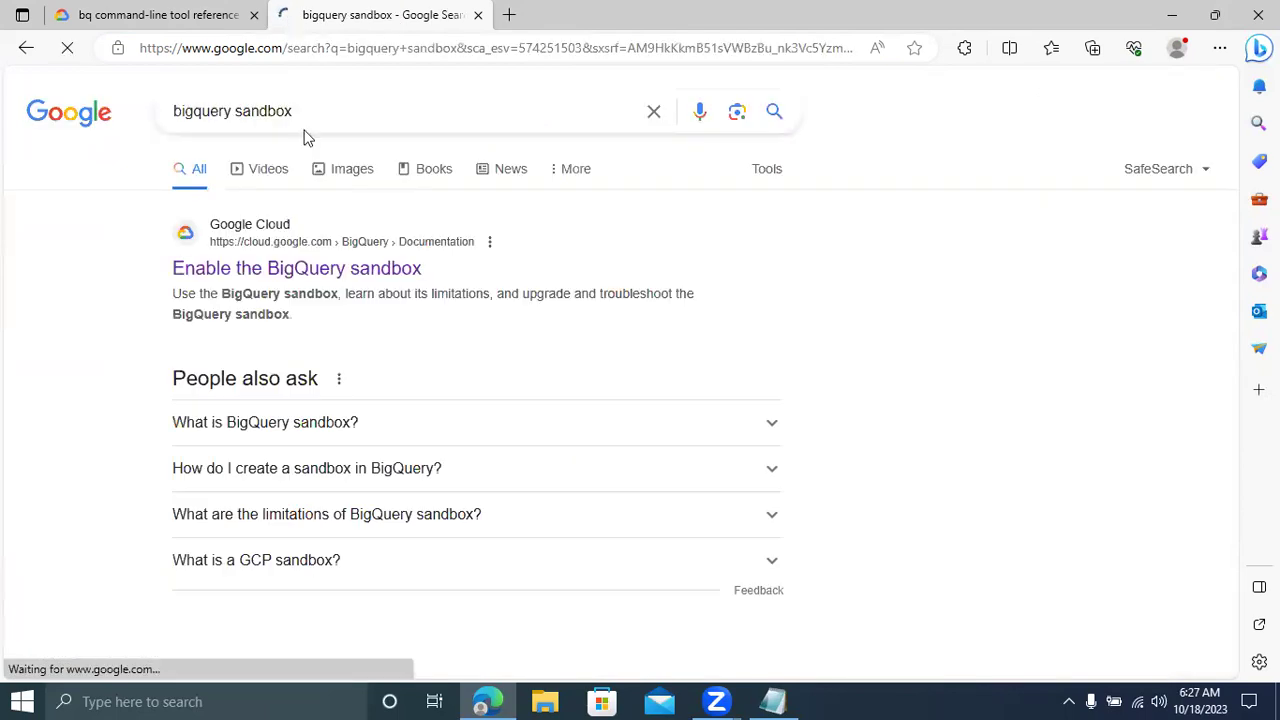
pyautogui.click(236, 275)
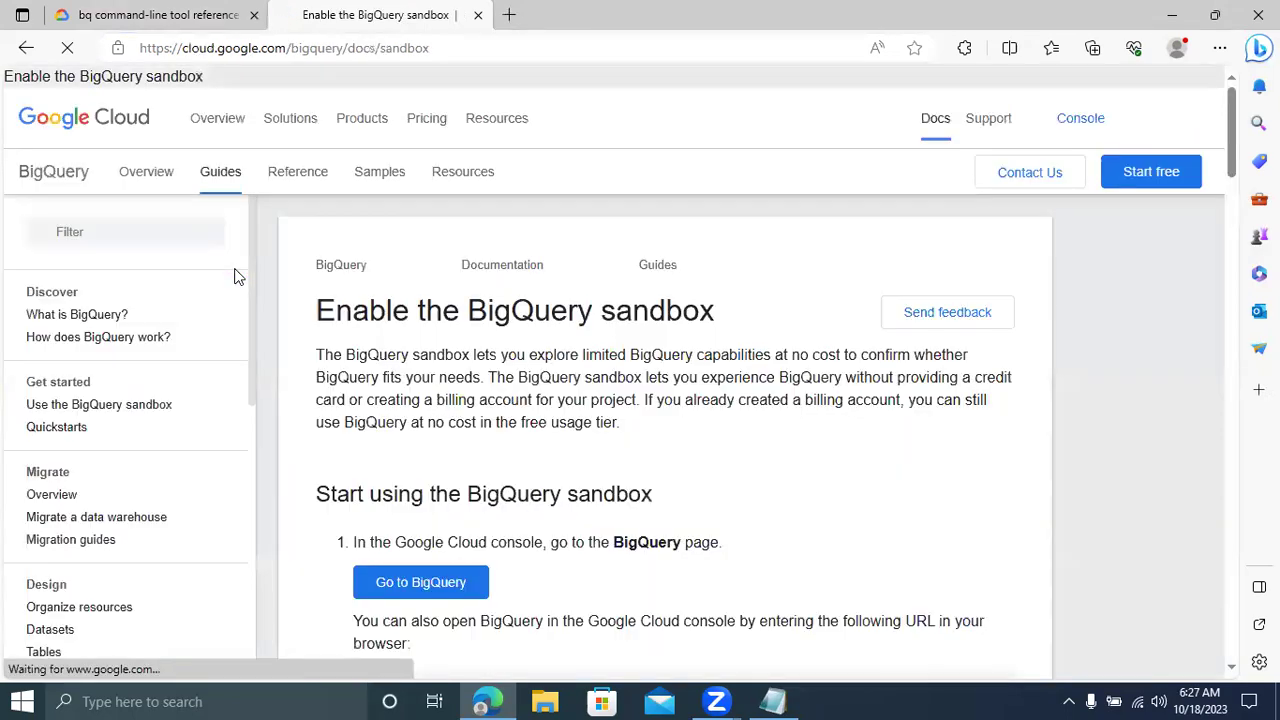
pyautogui.click(409, 590)
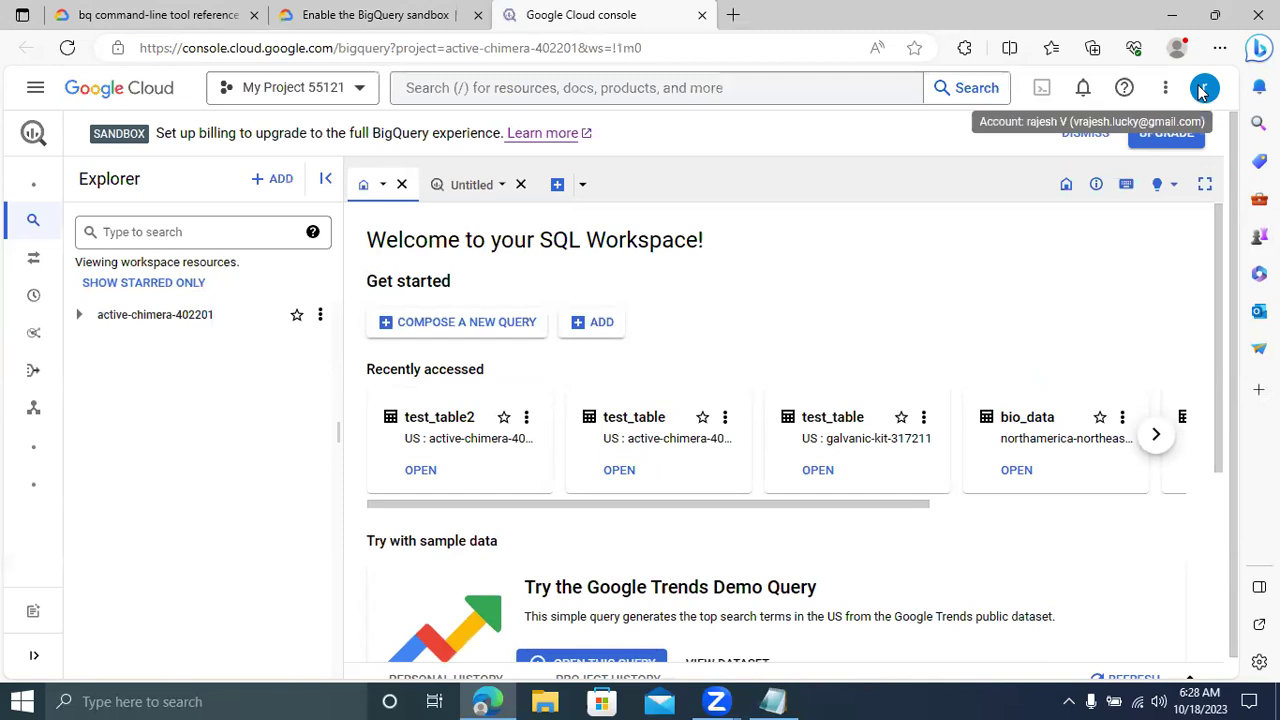
# Step: Switch to the other Google account for etl-demo-66873 and close the old My Project 55121 tab
pyautogui.click(1203, 90)
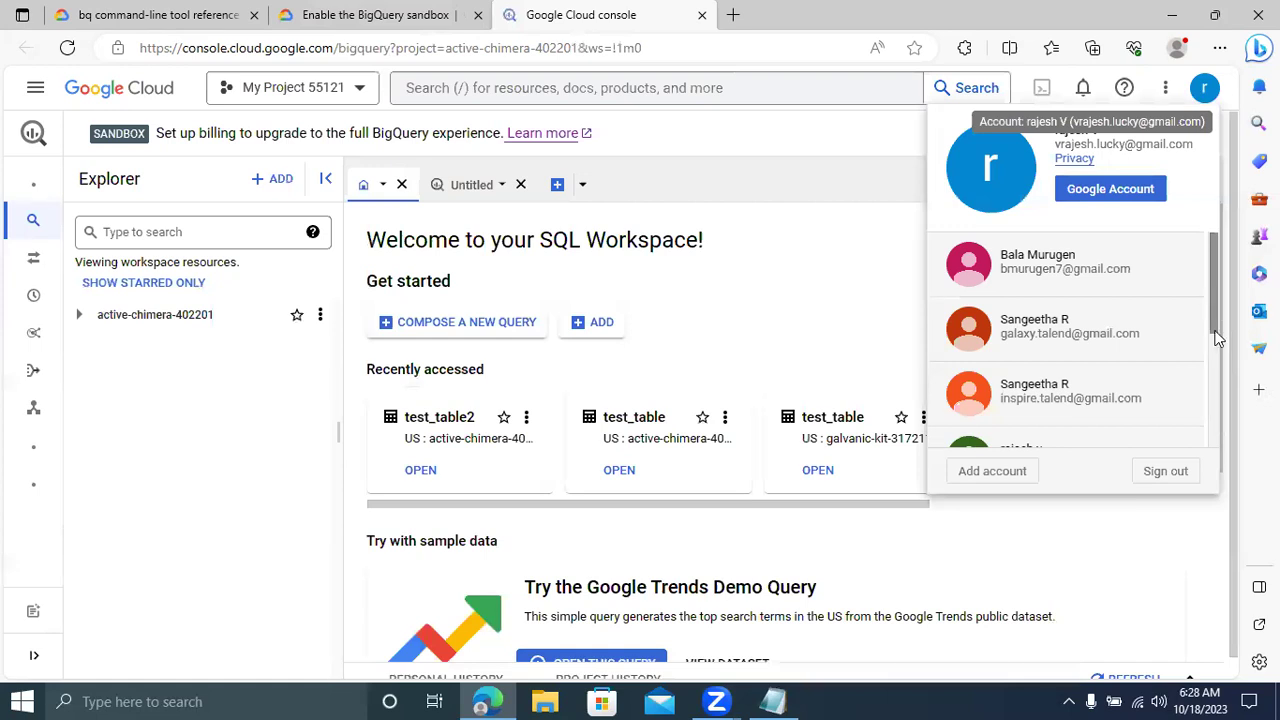
pyautogui.scroll(-1, 1205, 300)
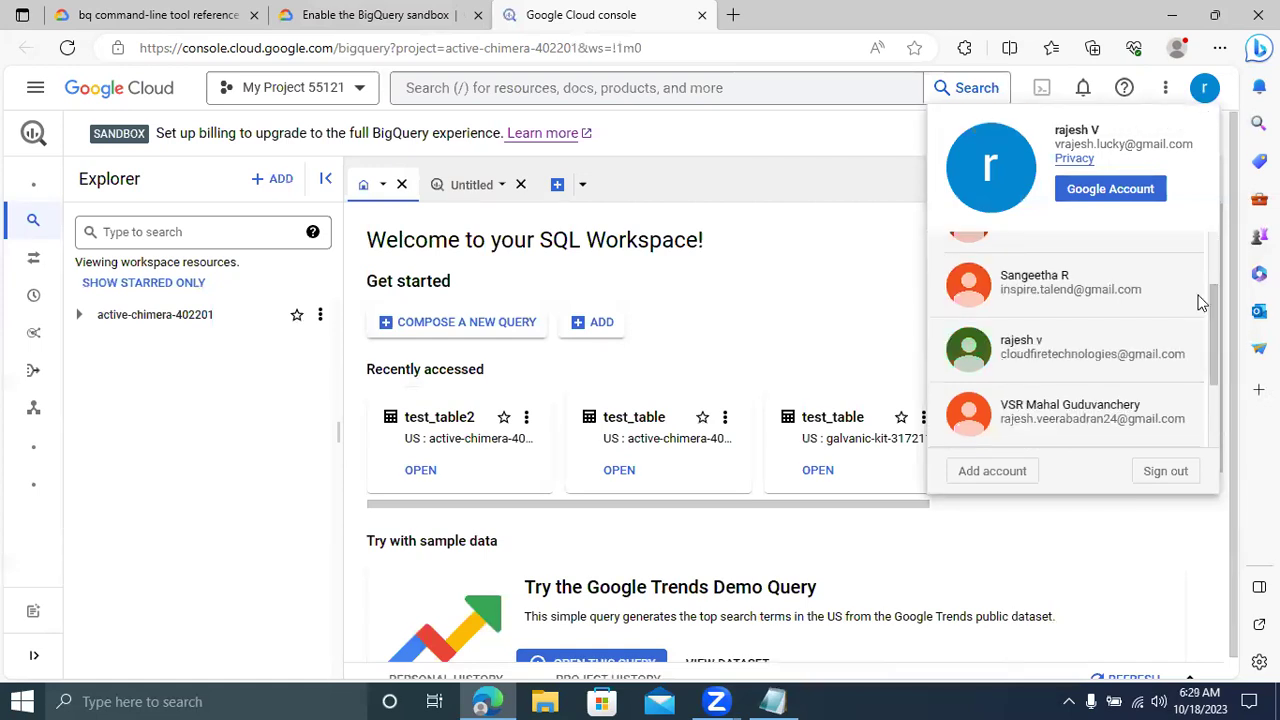
pyautogui.click(1066, 355)
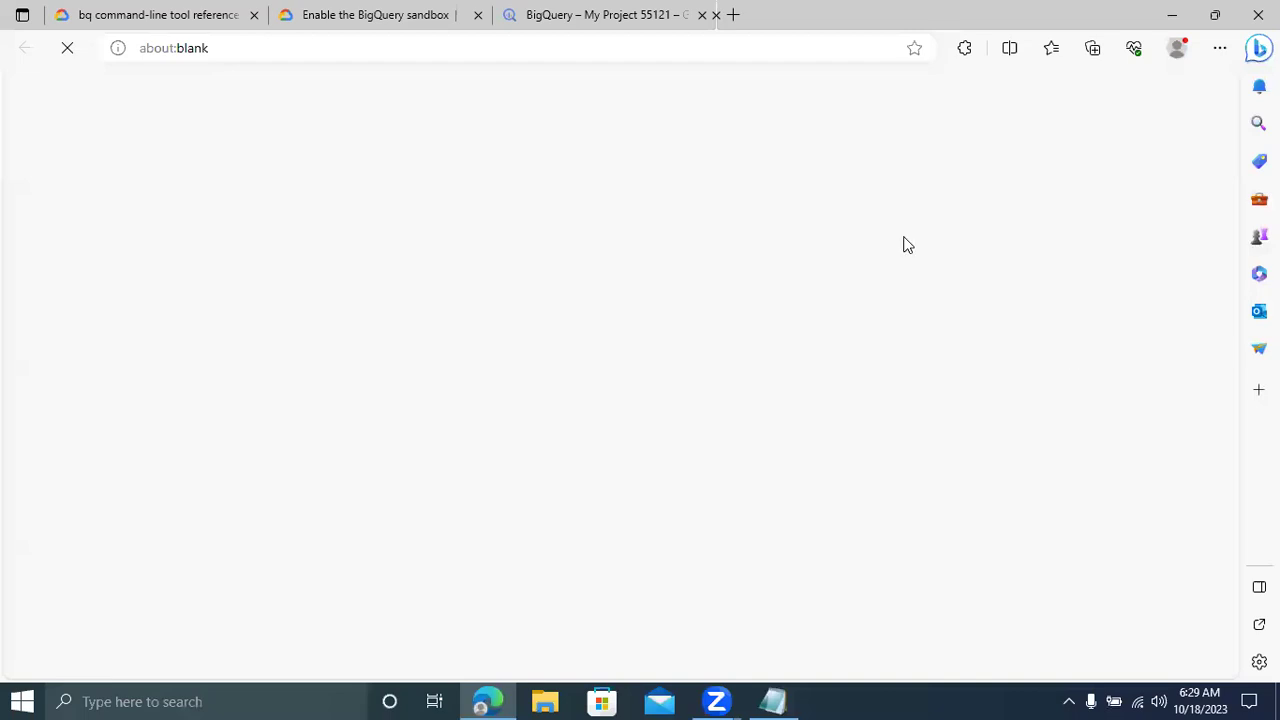
pyautogui.click(702, 15)
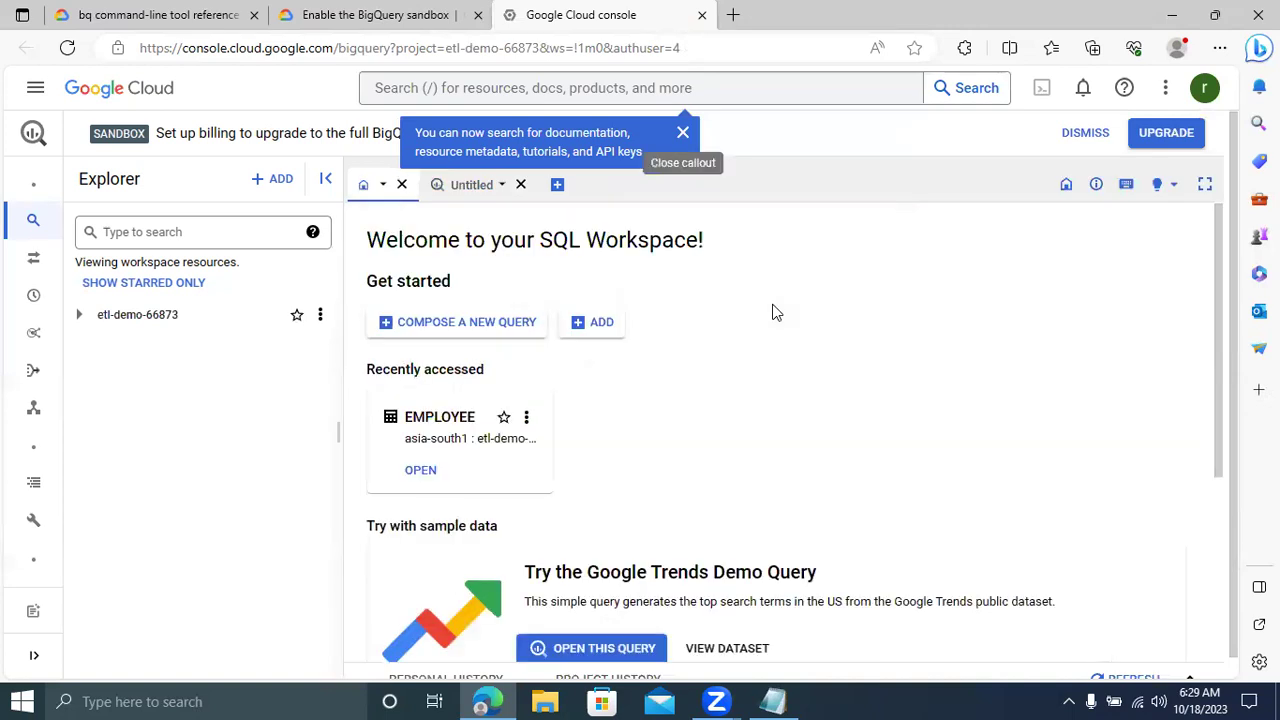
# Step: Dismiss the search tips callout, briefly check the add-data panel, and bring up the project selector
pyautogui.click(683, 136)
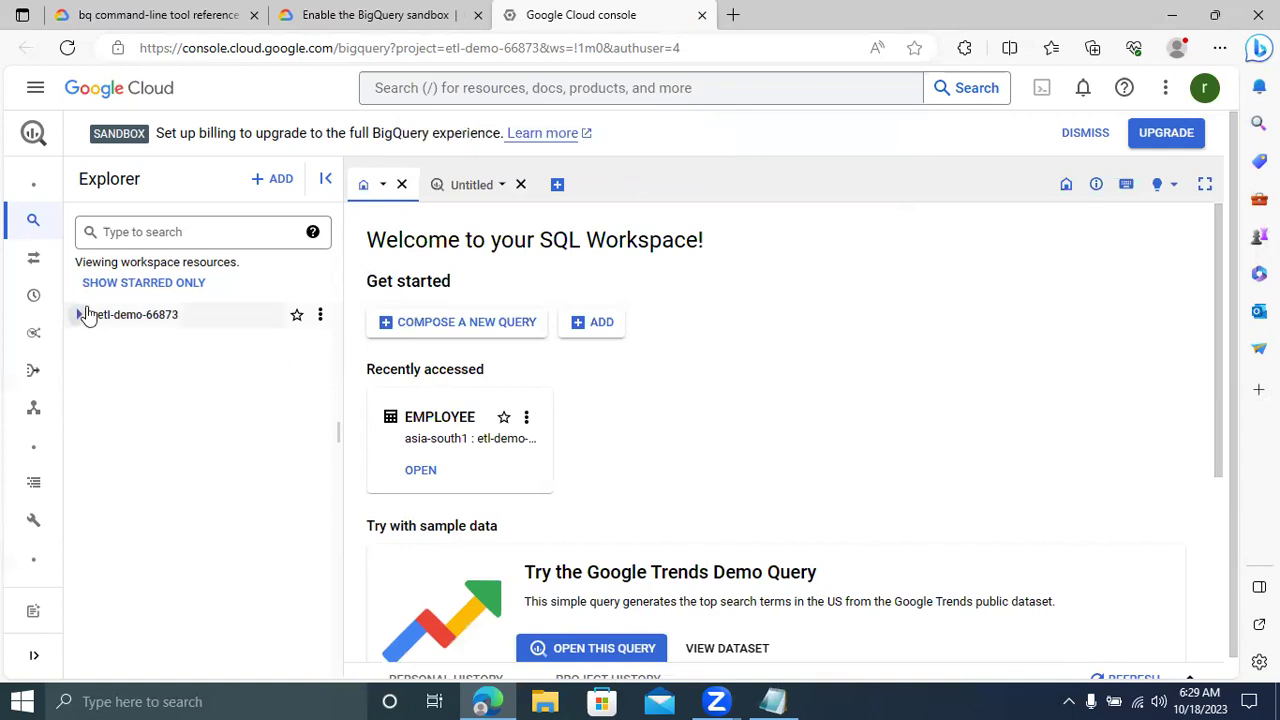
pyautogui.click(278, 180)
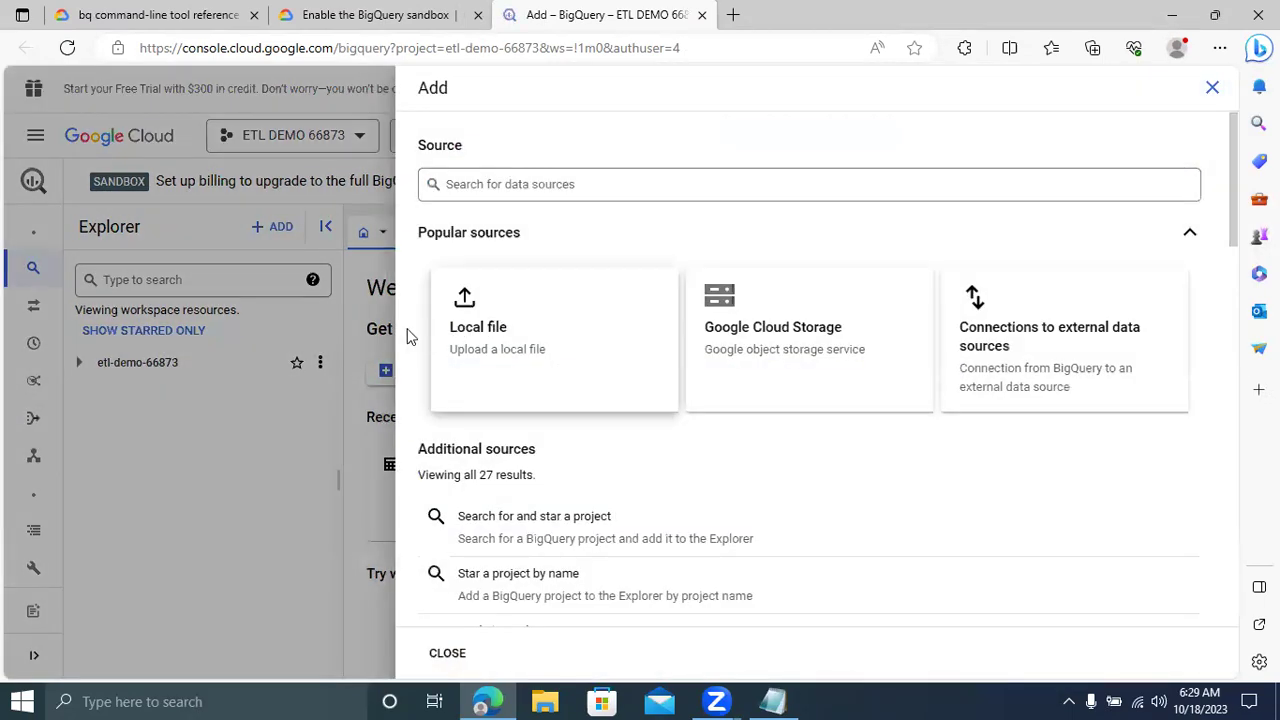
pyautogui.click(260, 411)
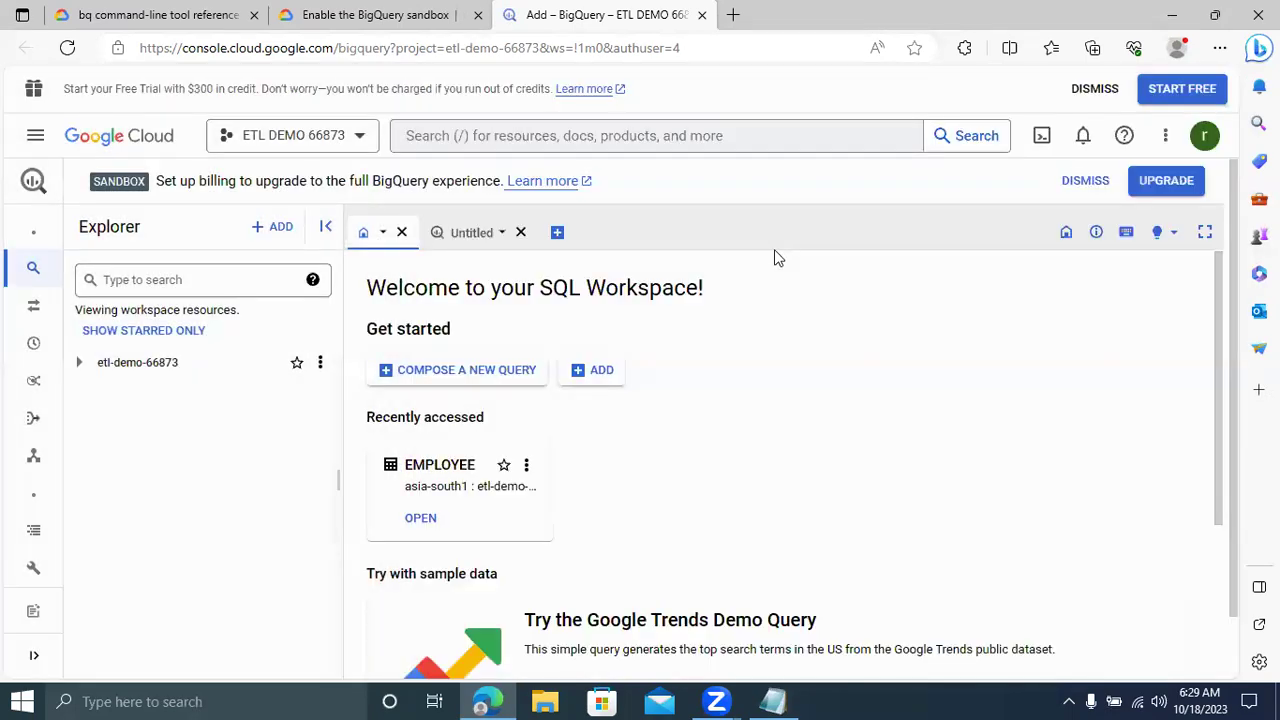
pyautogui.click(362, 143)
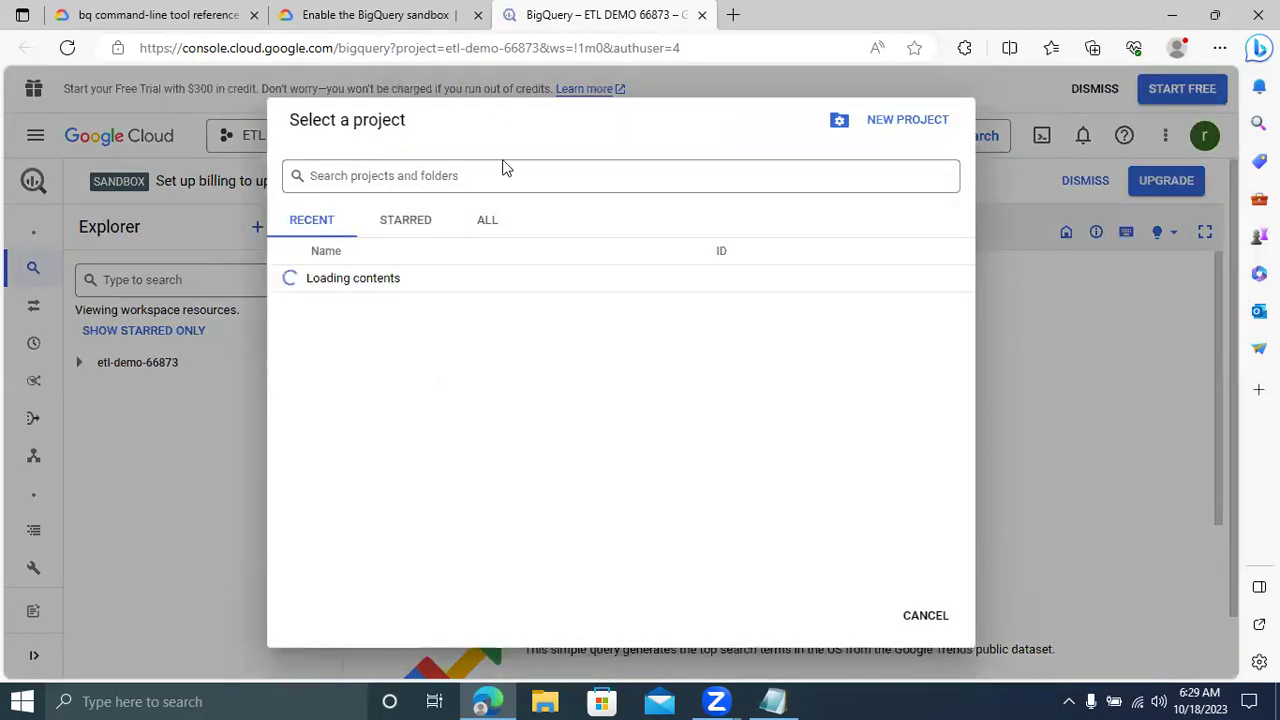
# Step: Create a new project named 'Ecommerce 96562' by replacing the default 'My Project' prefix
pyautogui.click(902, 121)
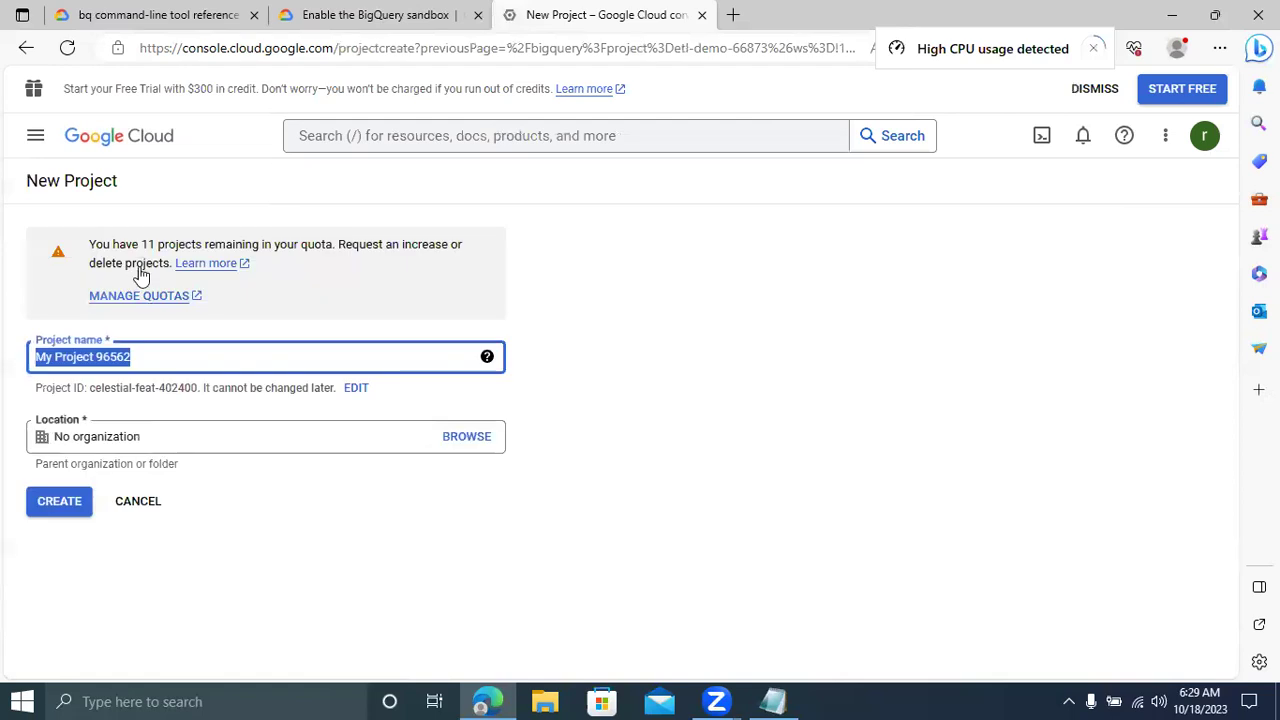
pyautogui.click(96, 357)
pyautogui.press('BackSpace')
pyautogui.press('BackSpace')
pyautogui.press('BackSpace')
pyautogui.press('BackSpace')
pyautogui.press('BackSpace')
pyautogui.press('BackSpace')
pyautogui.press('BackSpace')
pyautogui.press('BackSpace')
pyautogui.press('BackSpace')
pyautogui.press('BackSpace')
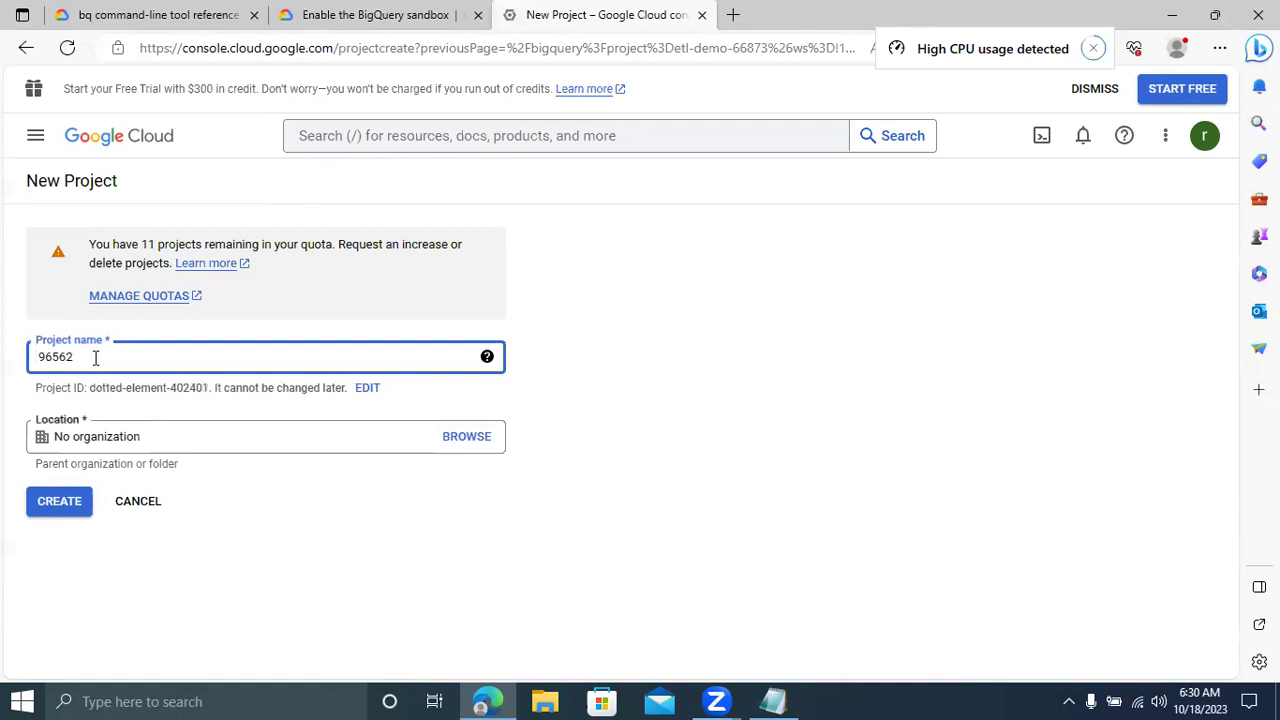
pyautogui.write('Ecommerce')
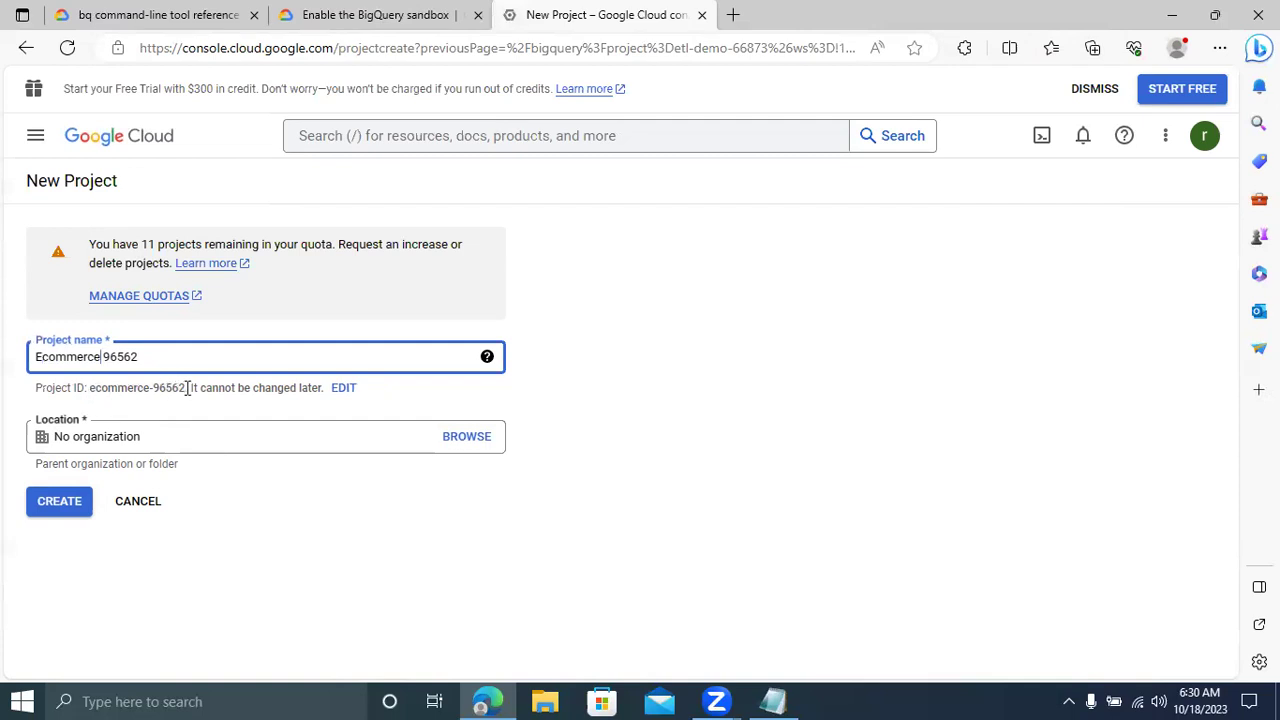
pyautogui.click(59, 511)
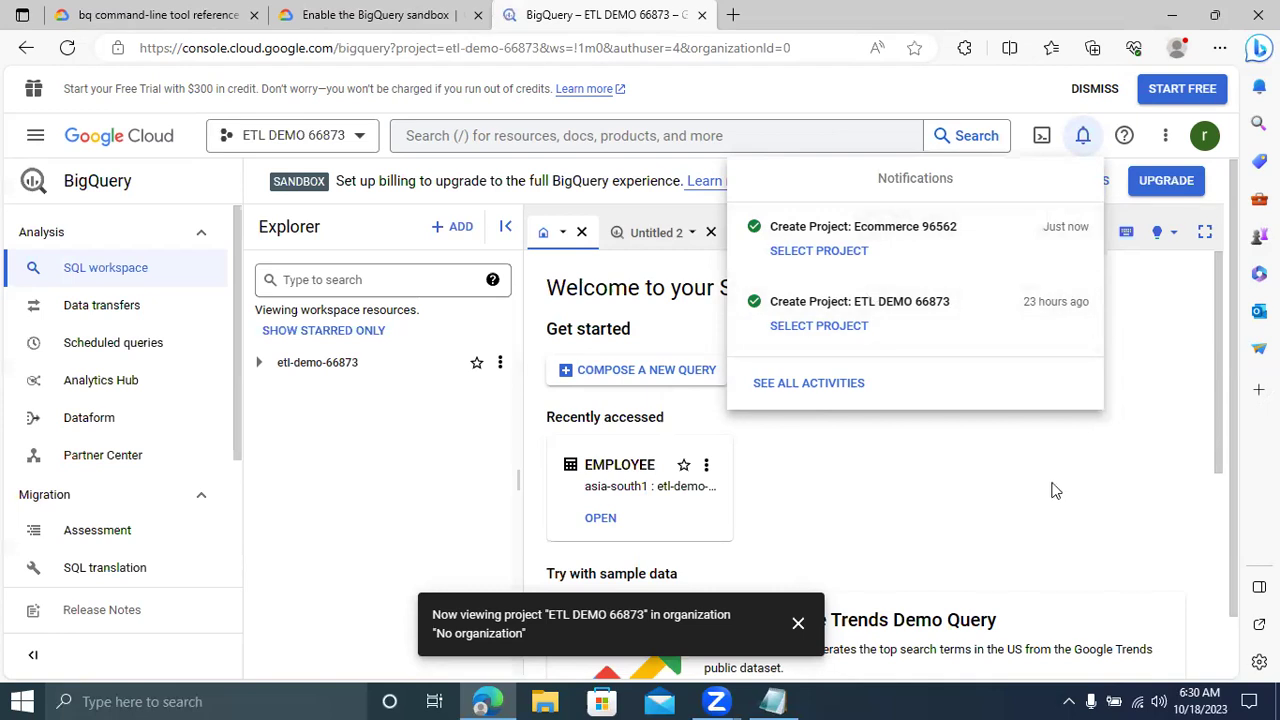
# Step: Select Ecommerce 96562 as the current project from the notification and the project selector
pyautogui.click(848, 257)
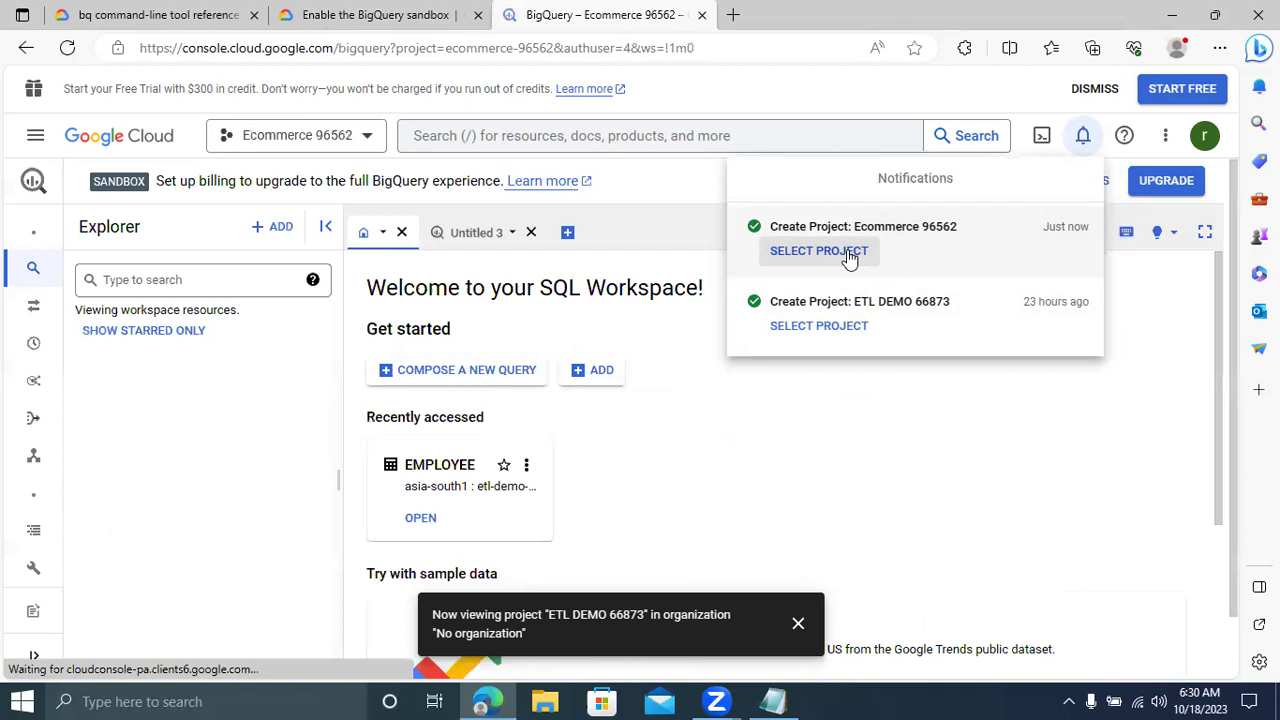
pyautogui.click(368, 140)
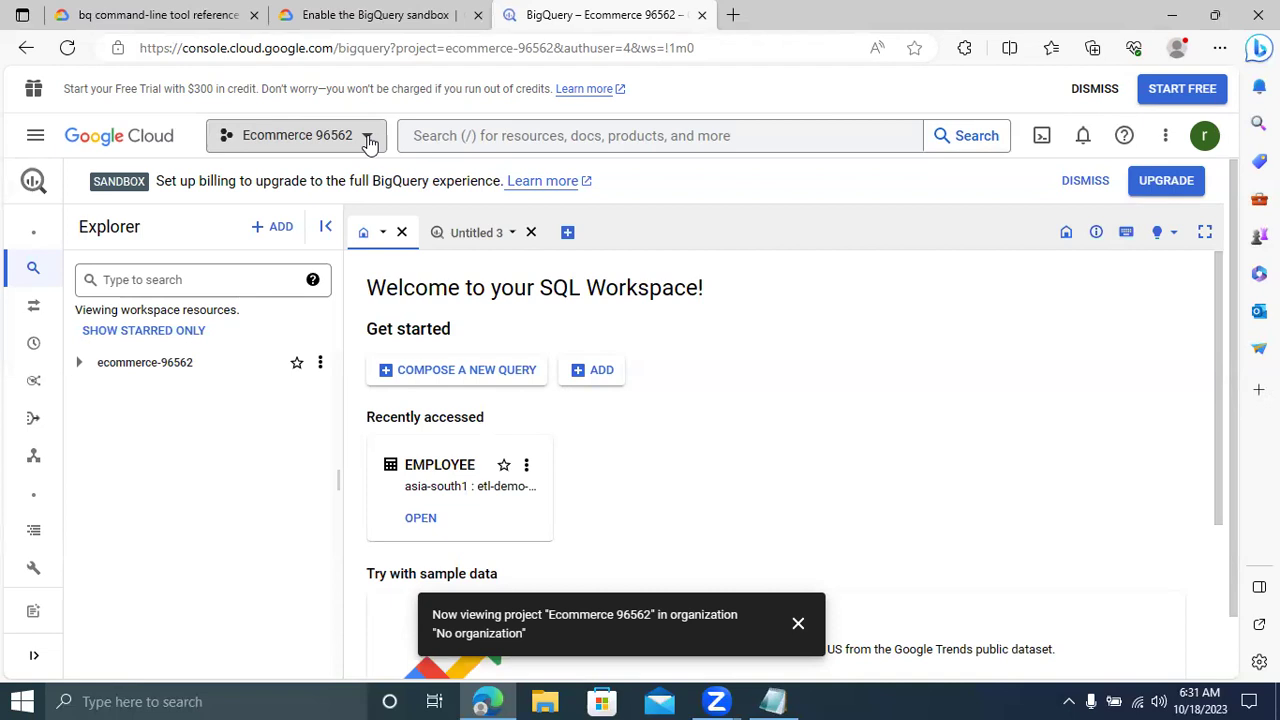
pyautogui.click(368, 140)
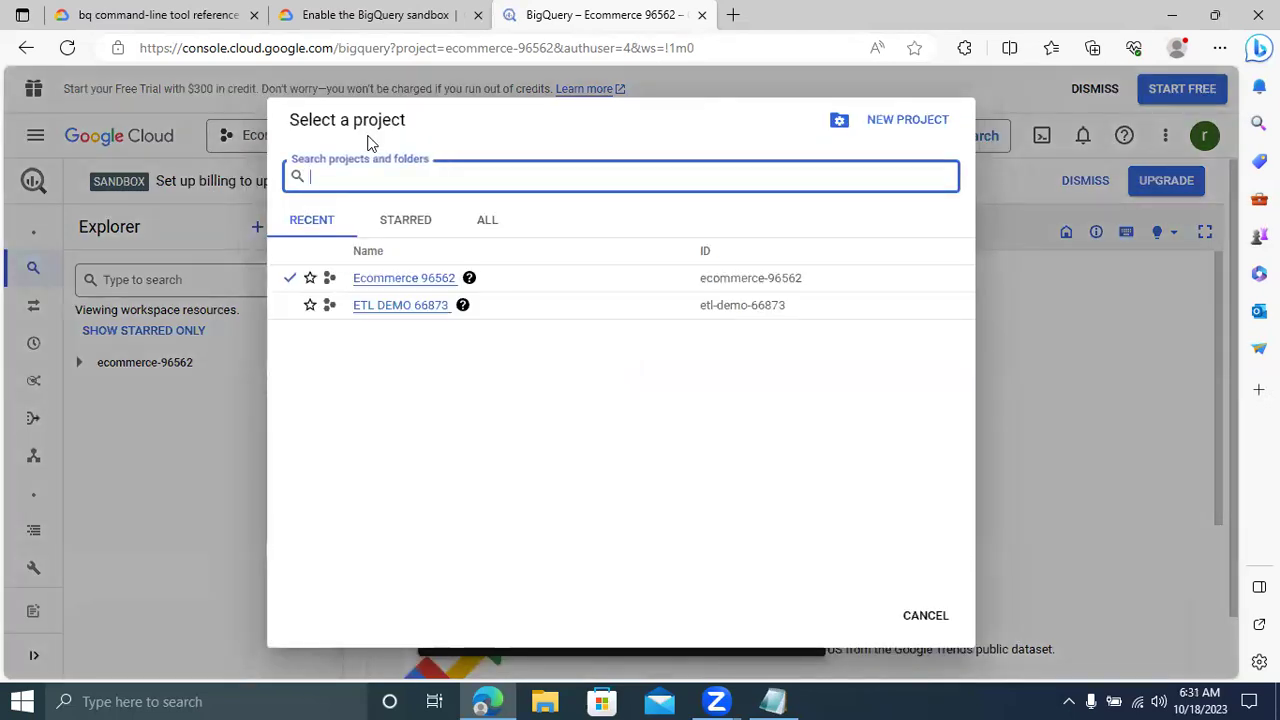
pyautogui.click(393, 282)
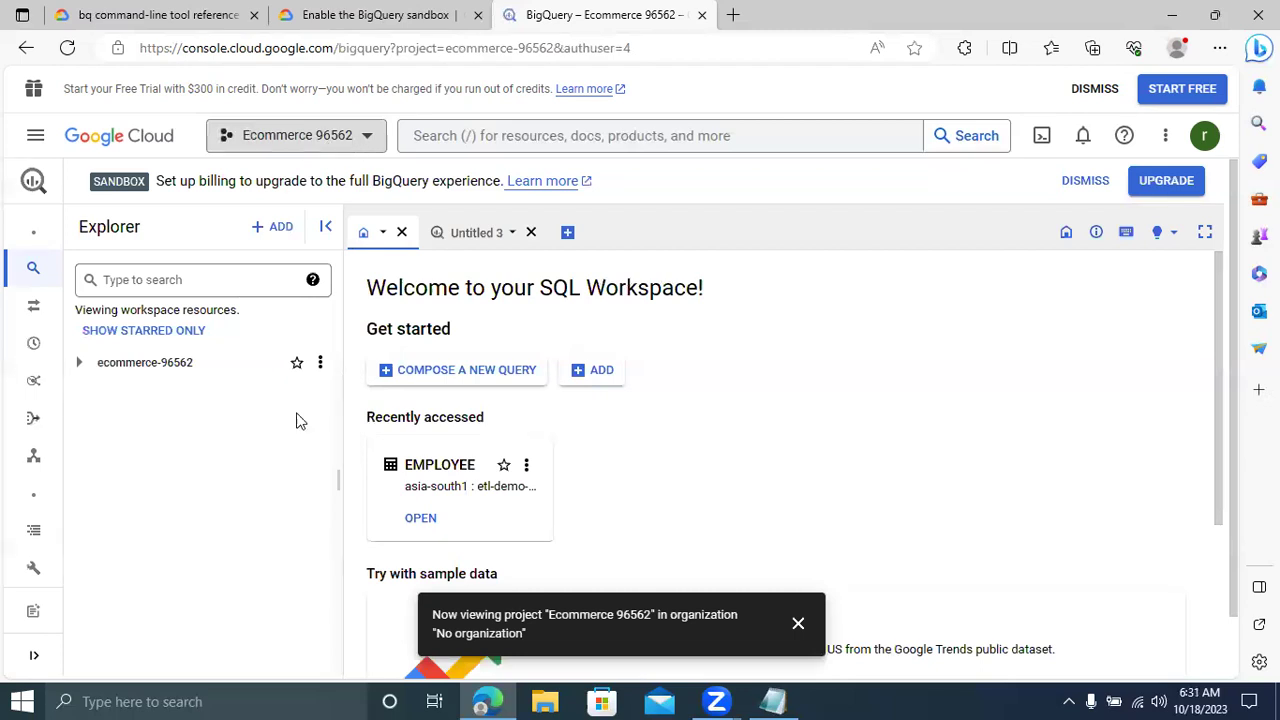
# Step: Expand ecommerce-96562, close its actions menu, and dismiss the project toast and free-trial banner
pyautogui.click(80, 366)
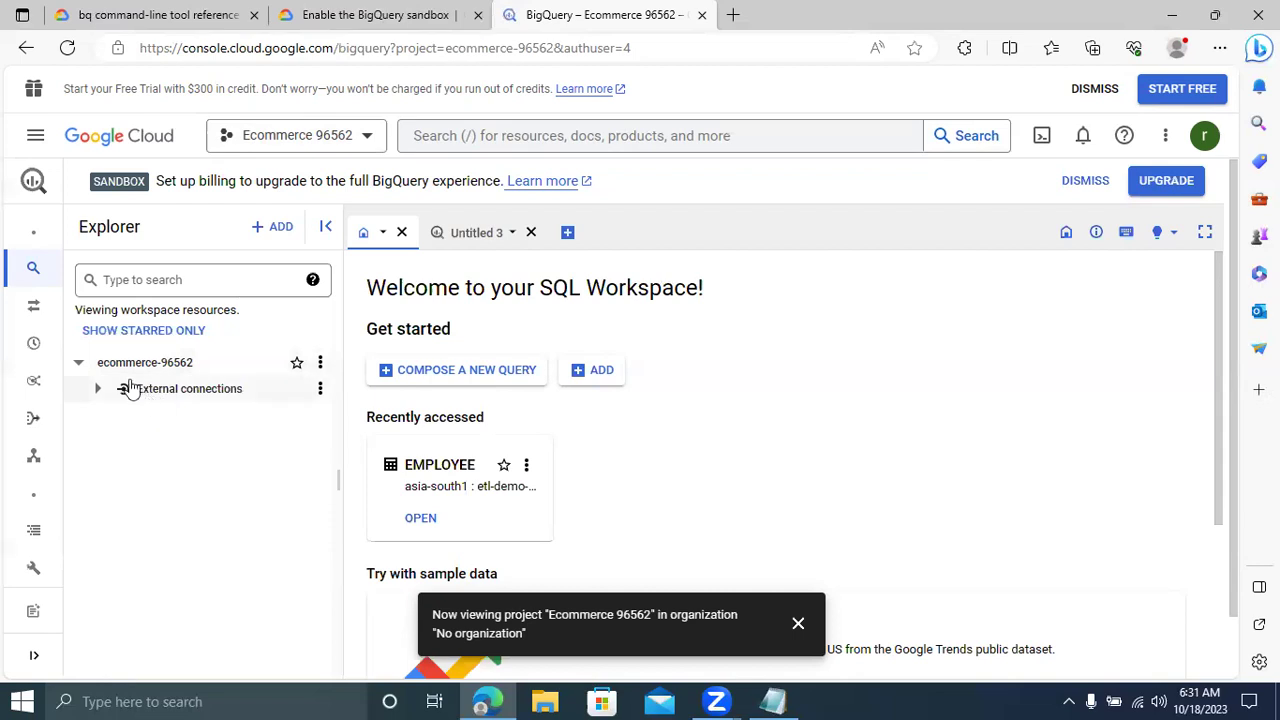
pyautogui.click(320, 368)
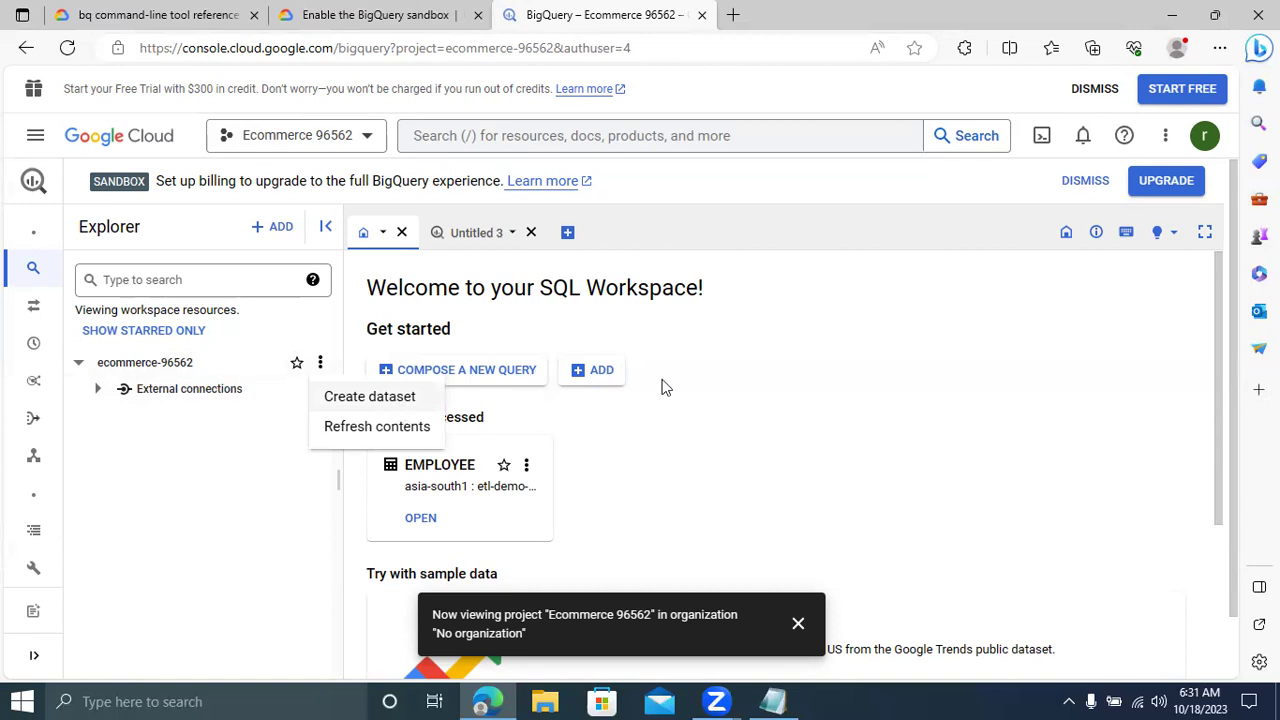
pyautogui.click(760, 374)
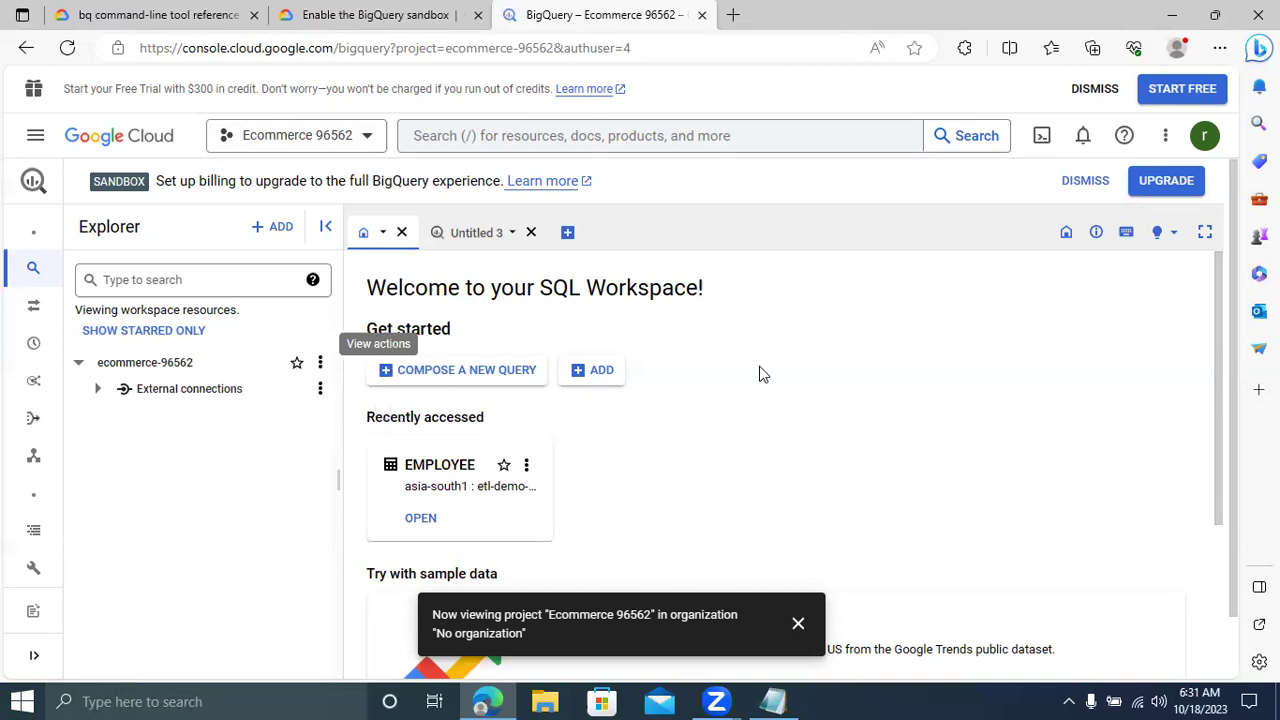
pyautogui.click(321, 365)
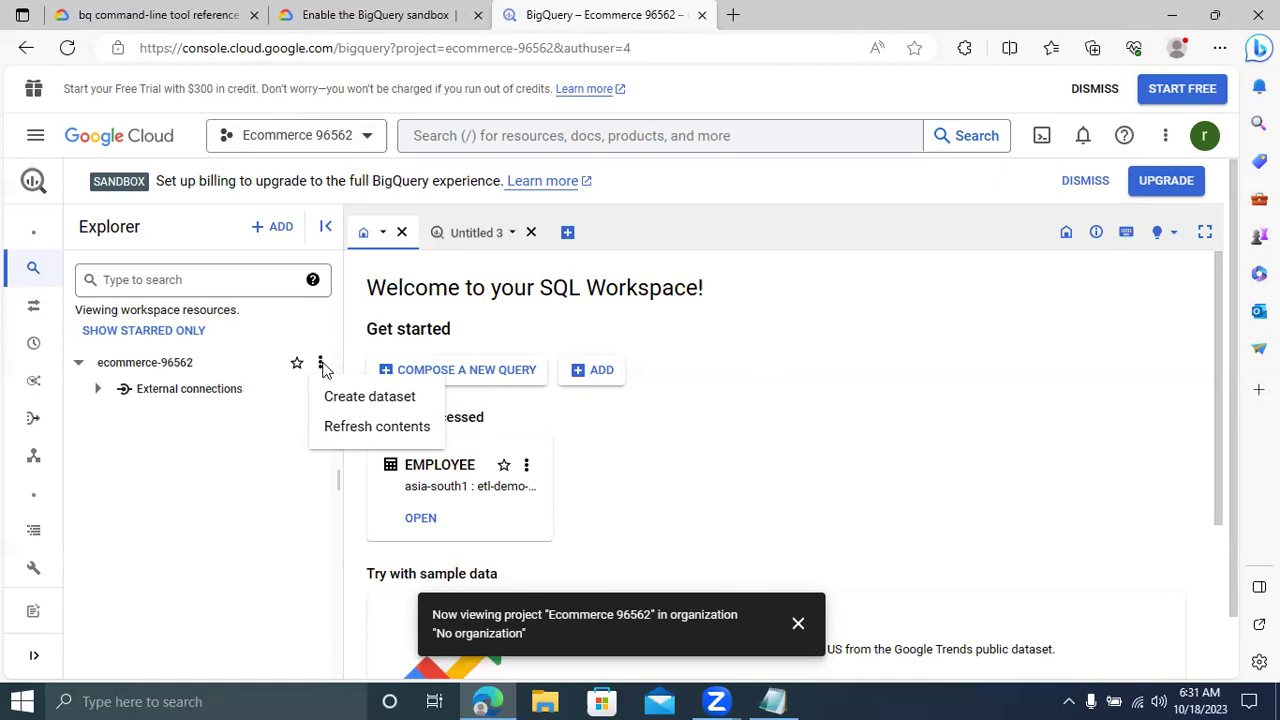
pyautogui.click(789, 431)
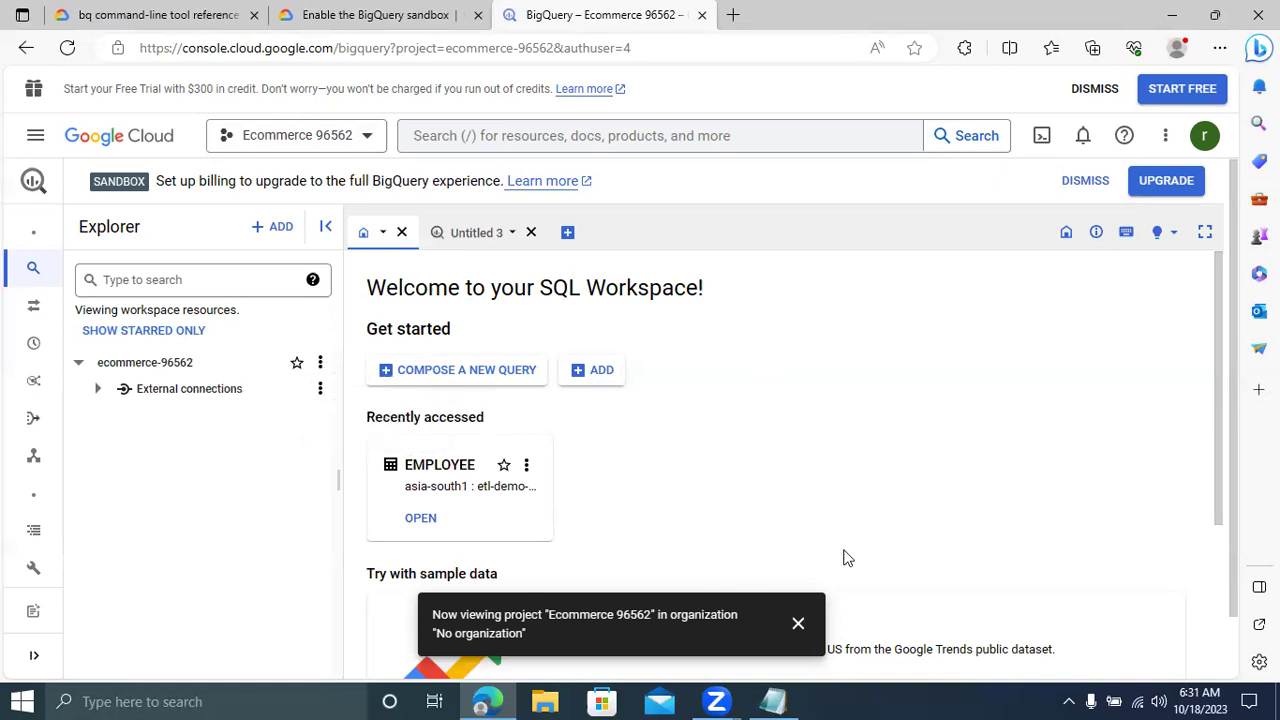
pyautogui.click(800, 625)
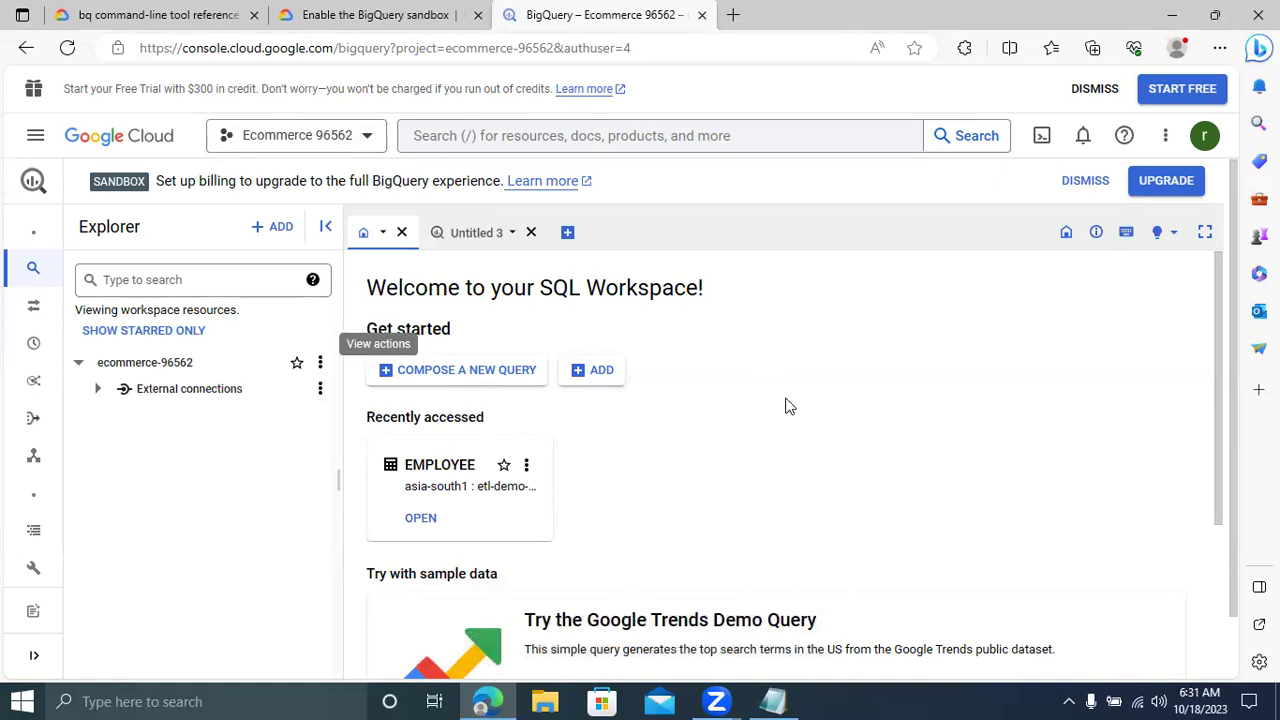
pyautogui.click(1094, 89)
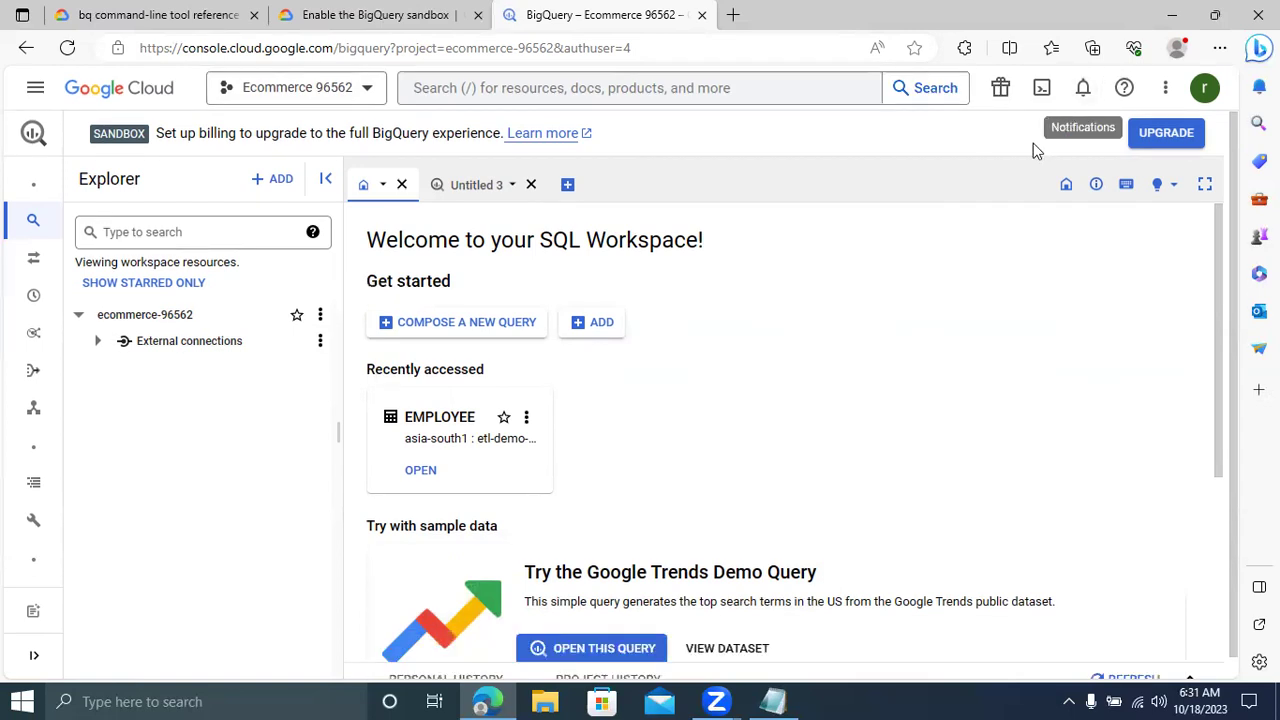
# Step: Activate Cloud Shell and drag its divider up so the terminal fills most of the page
pyautogui.click(1040, 90)
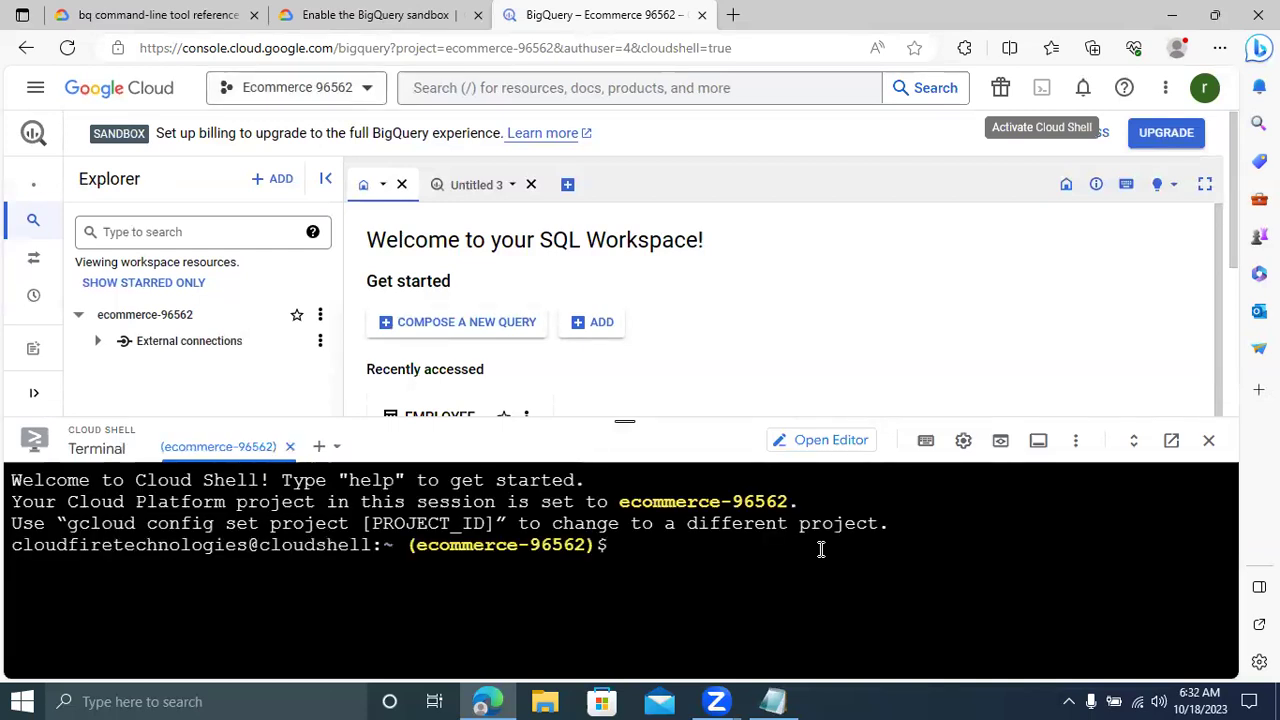
pyautogui.rightClick(821, 437)
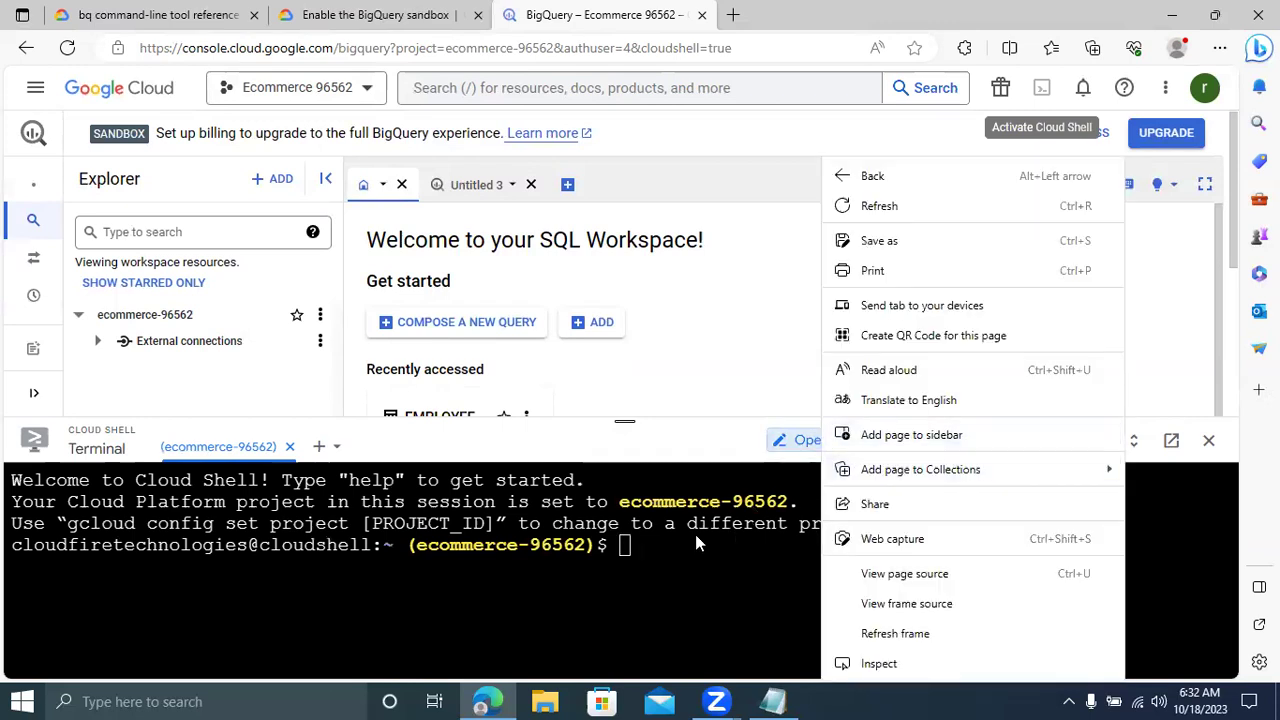
pyautogui.click(633, 548)
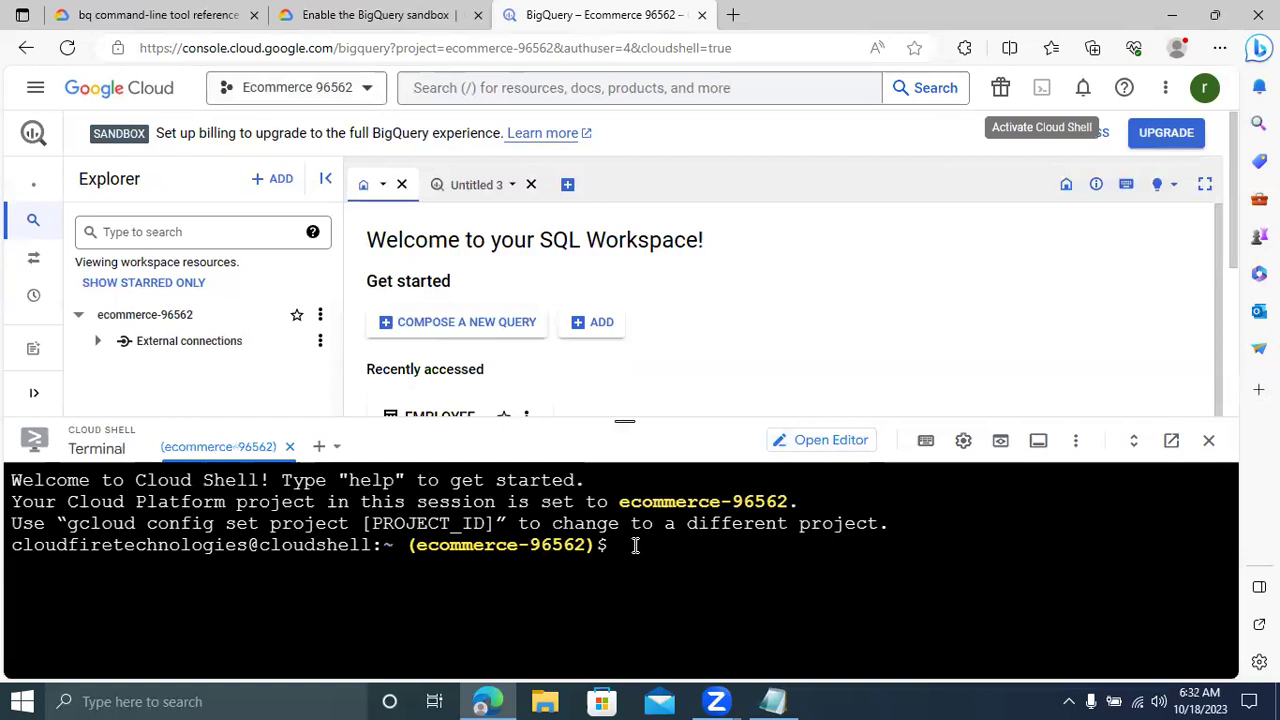
pyautogui.moveTo(575, 417); pyautogui.dragTo(566, 262)
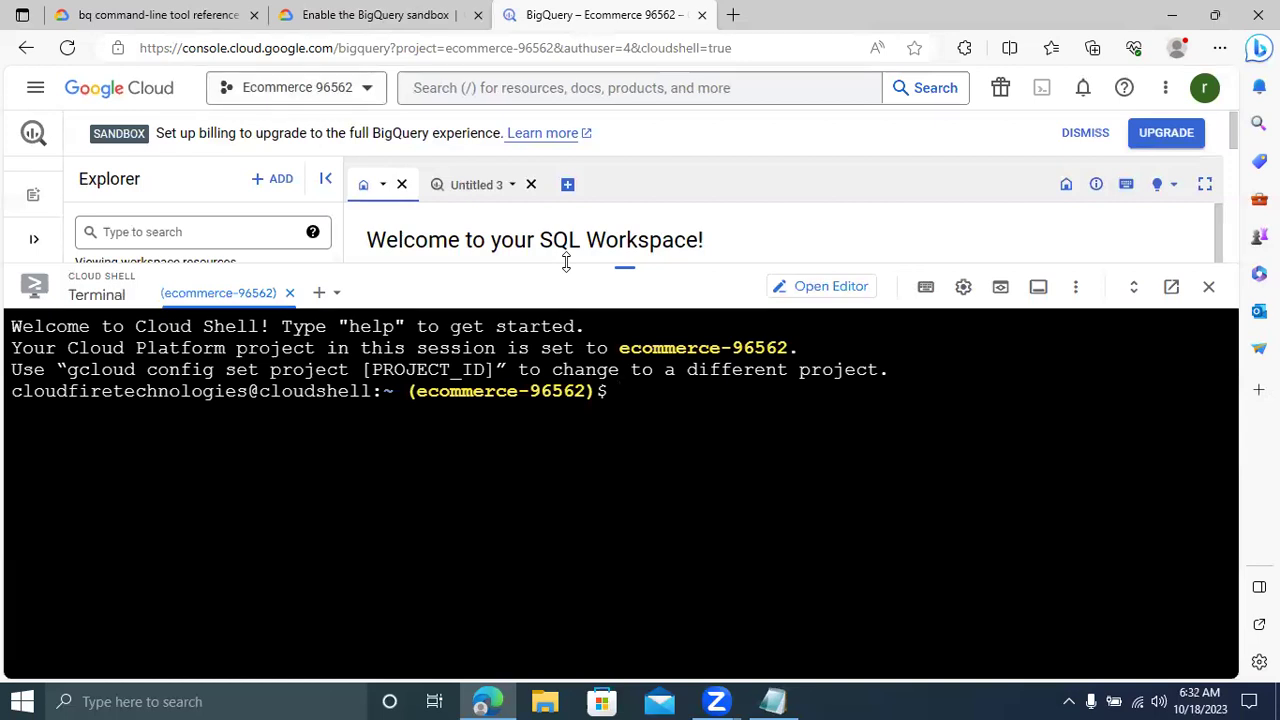
pyautogui.press('super+r')
# Step: Launch a blank Notepad, move it aside, and type the heading 'CREATE A DATASET::::'
pyautogui.press('Return')
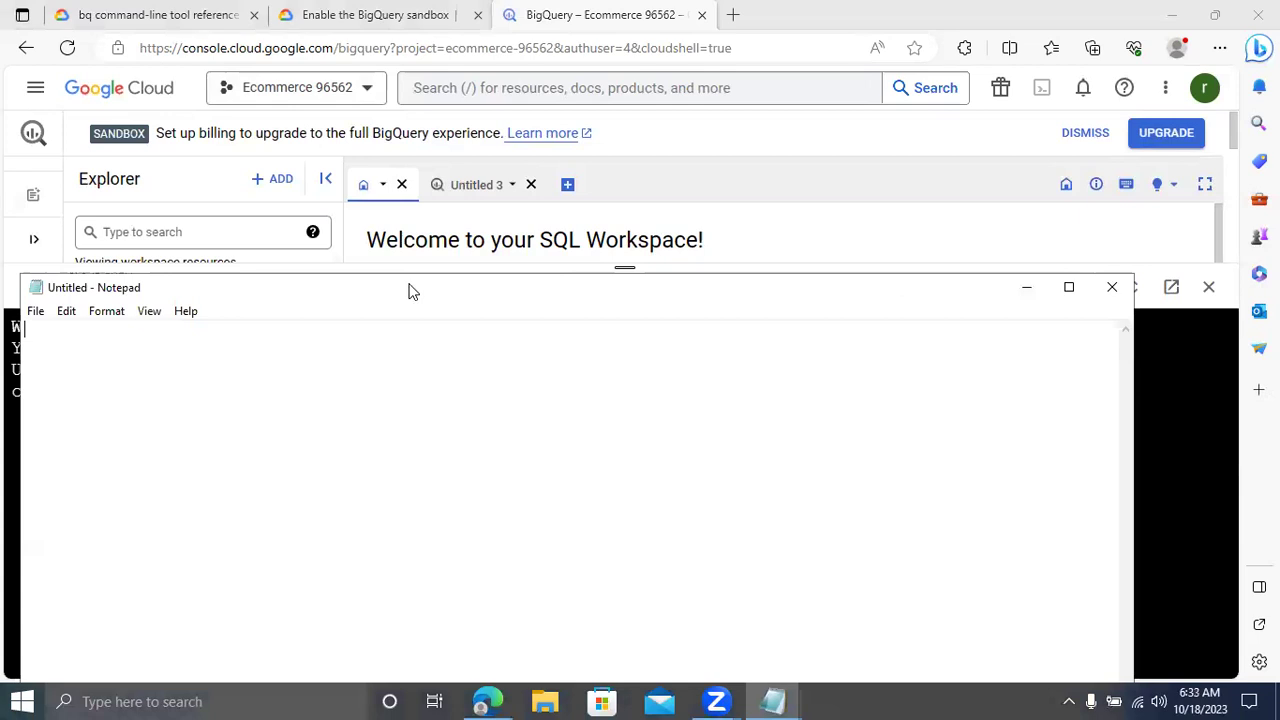
pyautogui.moveTo(416, 283); pyautogui.dragTo(558, 281)
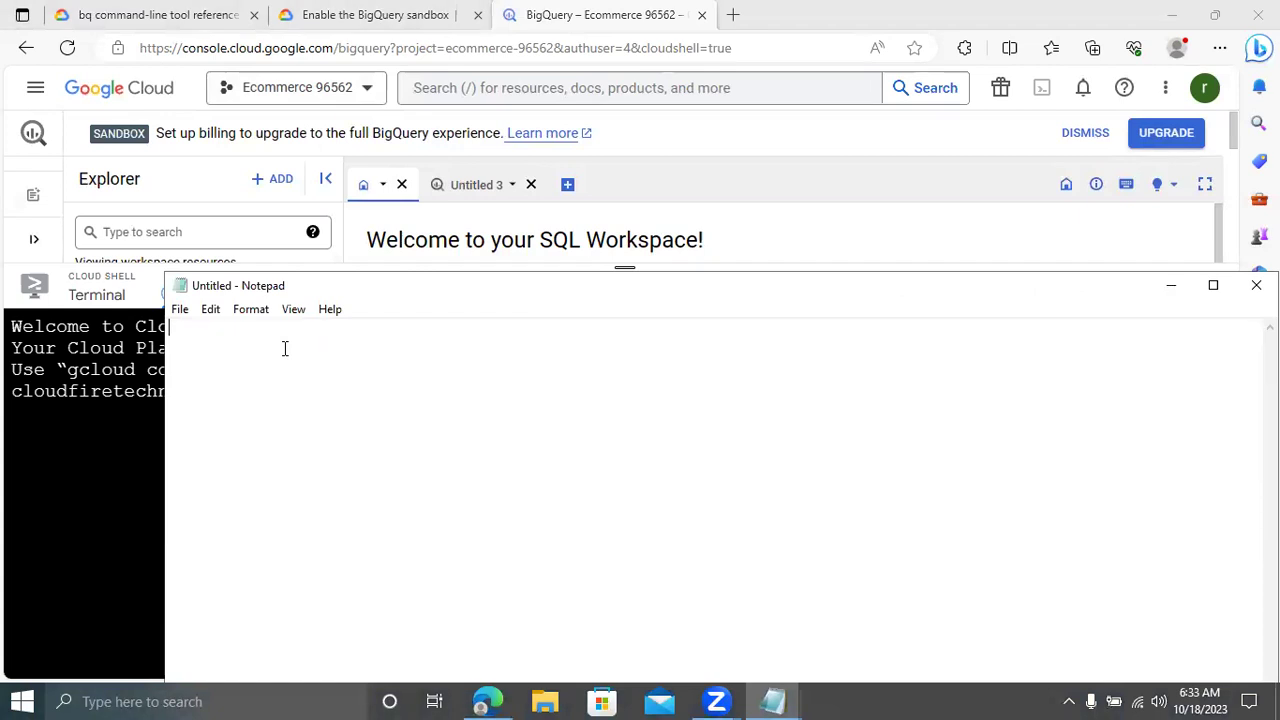
pyautogui.write('CREATE A DATAS')
pyautogui.press('BackSpace')
# Step: Begin the command 'bq mk --table --expiration 36000' below the heading
pyautogui.press('BackSpace')
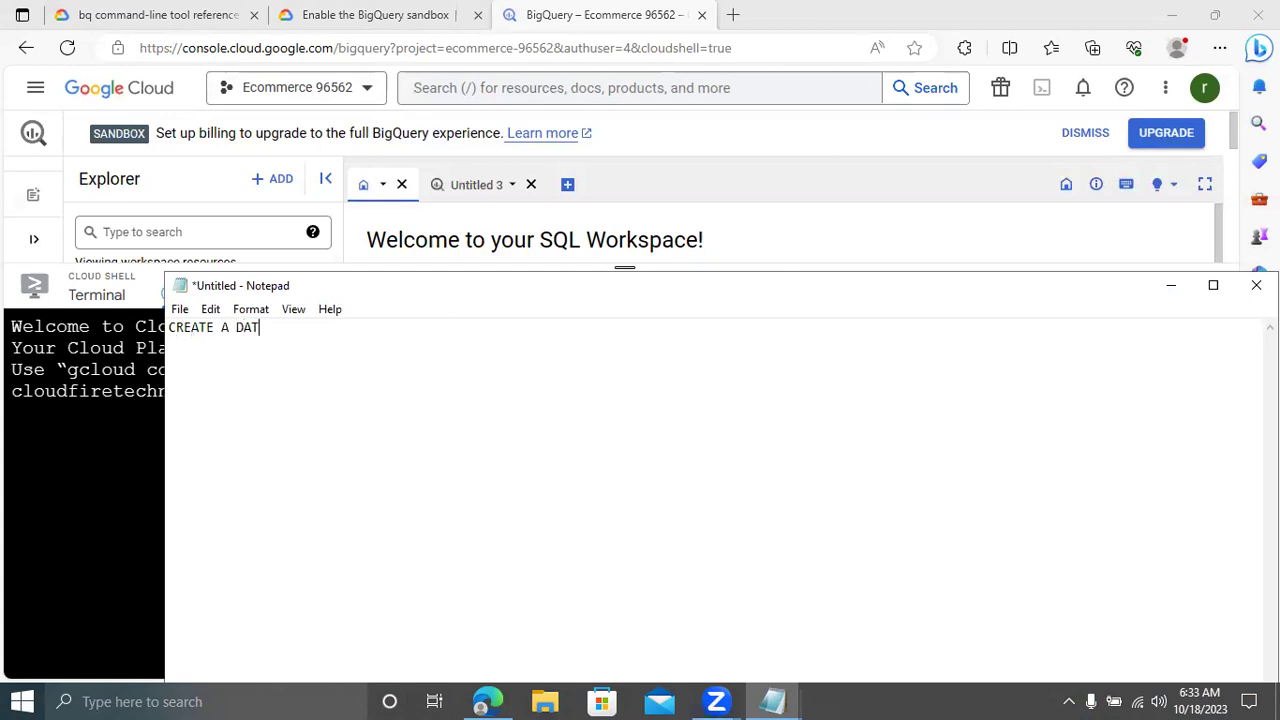
pyautogui.write('ASET')
pyautogui.write('::::')
pyautogui.press('Return')
pyautogui.press('Return')
pyautogui.write('bq')
pyautogui.write('mk')
pyautogui.write('-')
pyautogui.press('BackSpace')
pyautogui.write('--')
pyautogui.write('table')
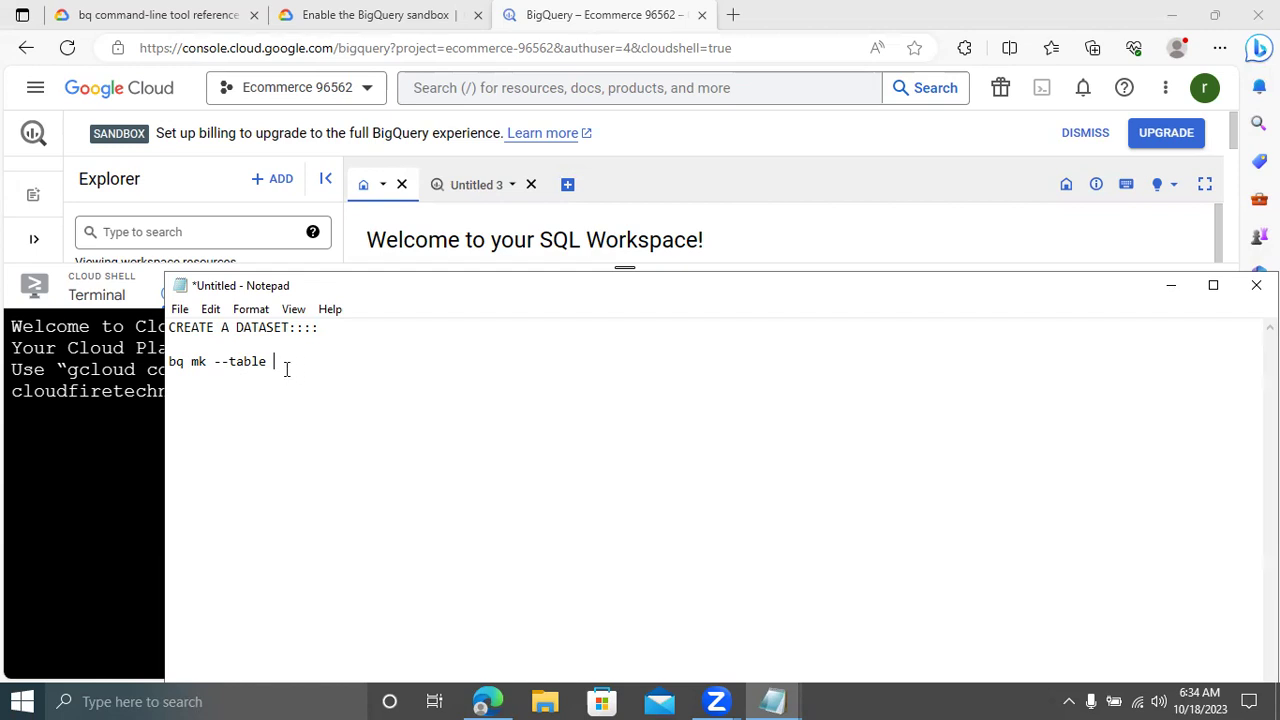
pyautogui.write('--expiration')
pyautogui.write(' 36')
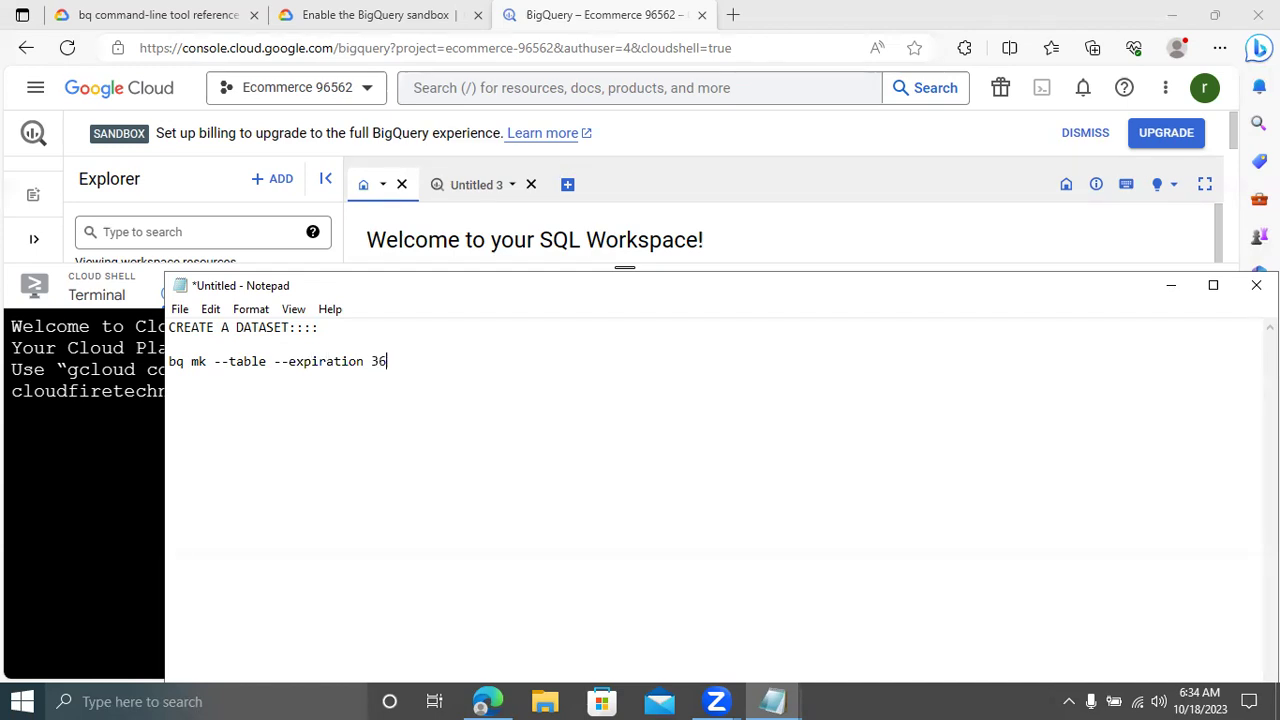
pyautogui.write('000')
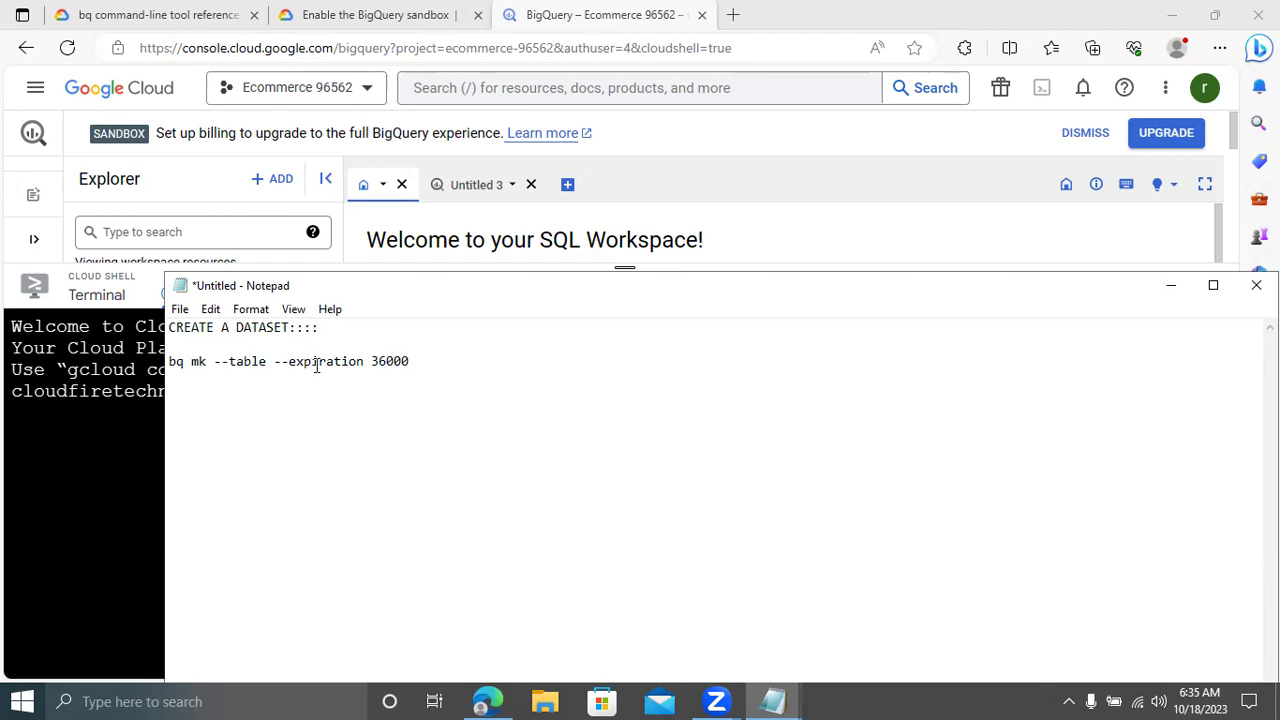
# Step: Fix the spacing before the 36000 expiration value in the bq mk command
pyautogui.click(371, 361)
pyautogui.press('BackSpace')
pyautogui.write('=')
pyautogui.press('BackSpace')
pyautogui.doubleClick(397, 361)
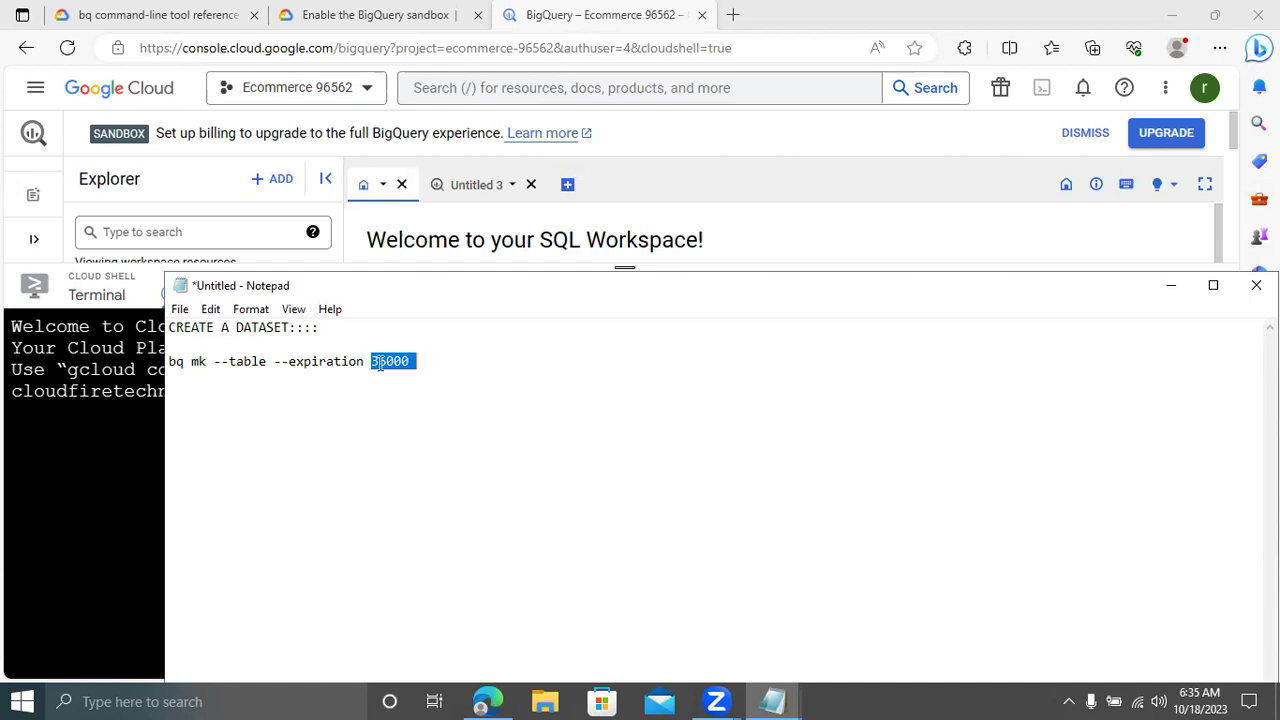
pyautogui.click(371, 364)
pyautogui.write('=')
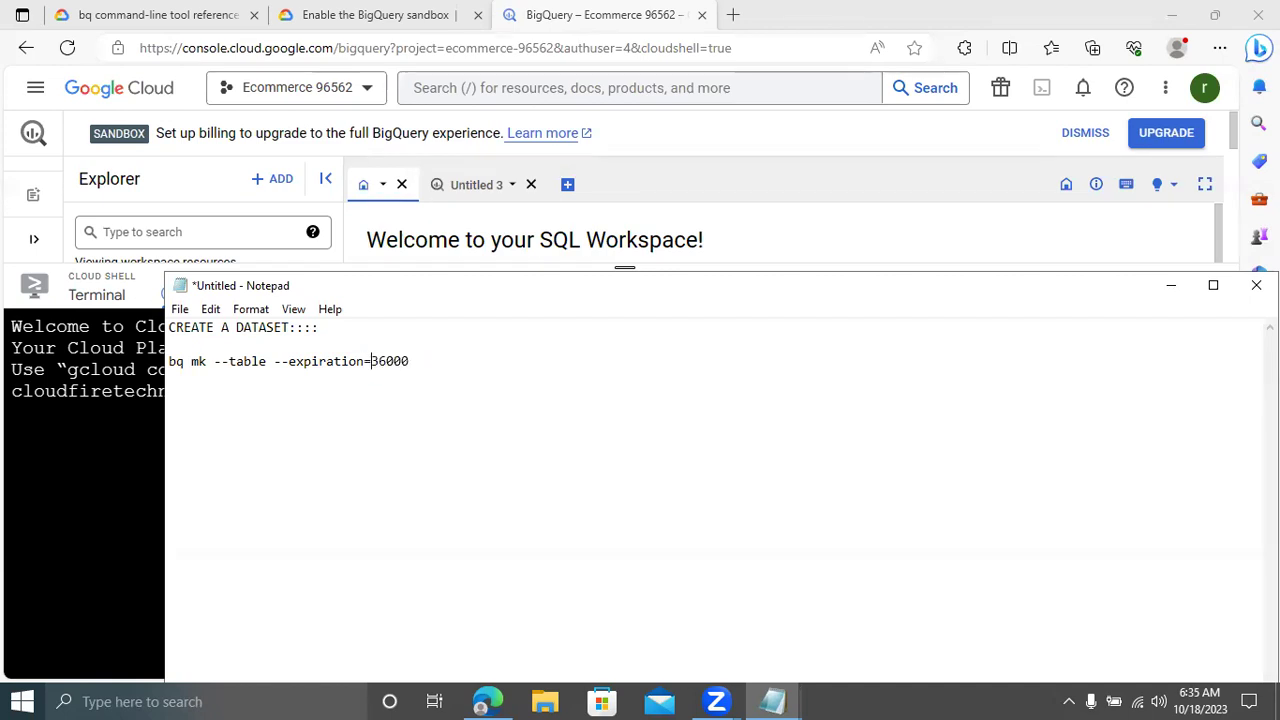
pyautogui.press('BackSpace')
# Step: Add --description "its a ecommerce dataset", correcting the 'datset' typo
pyautogui.write('--descript')
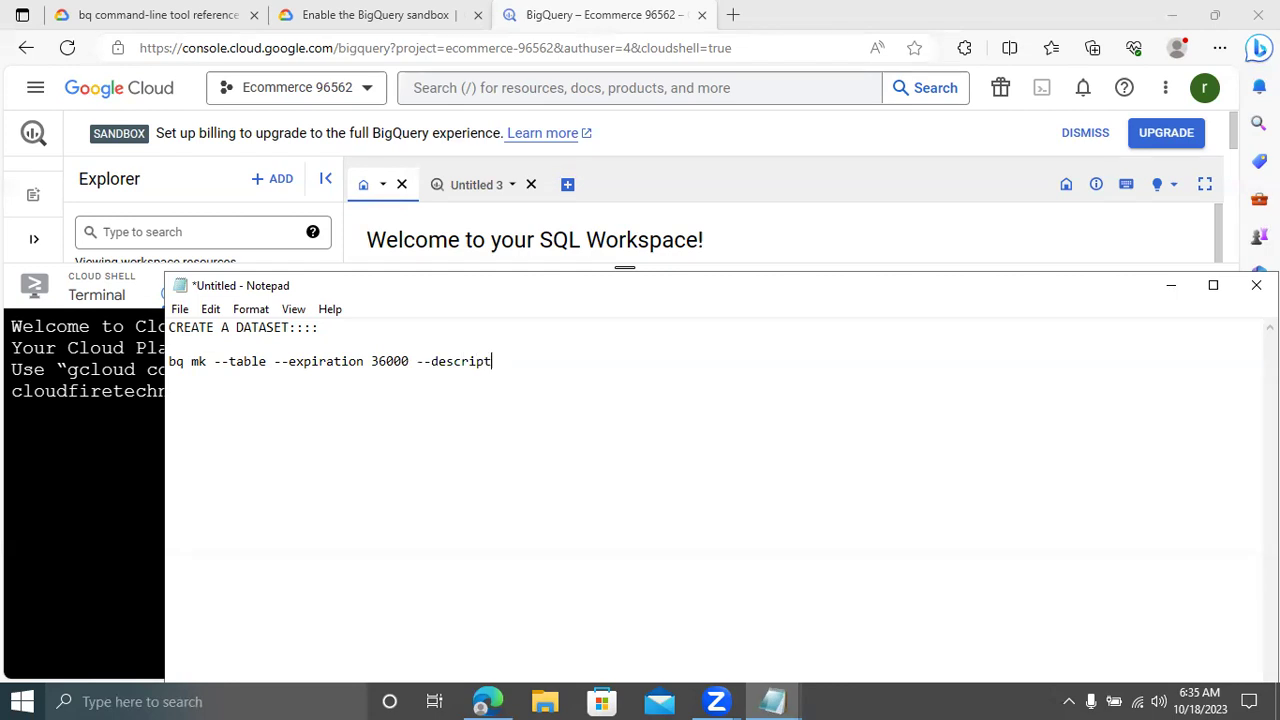
pyautogui.write('ion')
pyautogui.write(' ""')
pyautogui.write('its a ecommerce datset')
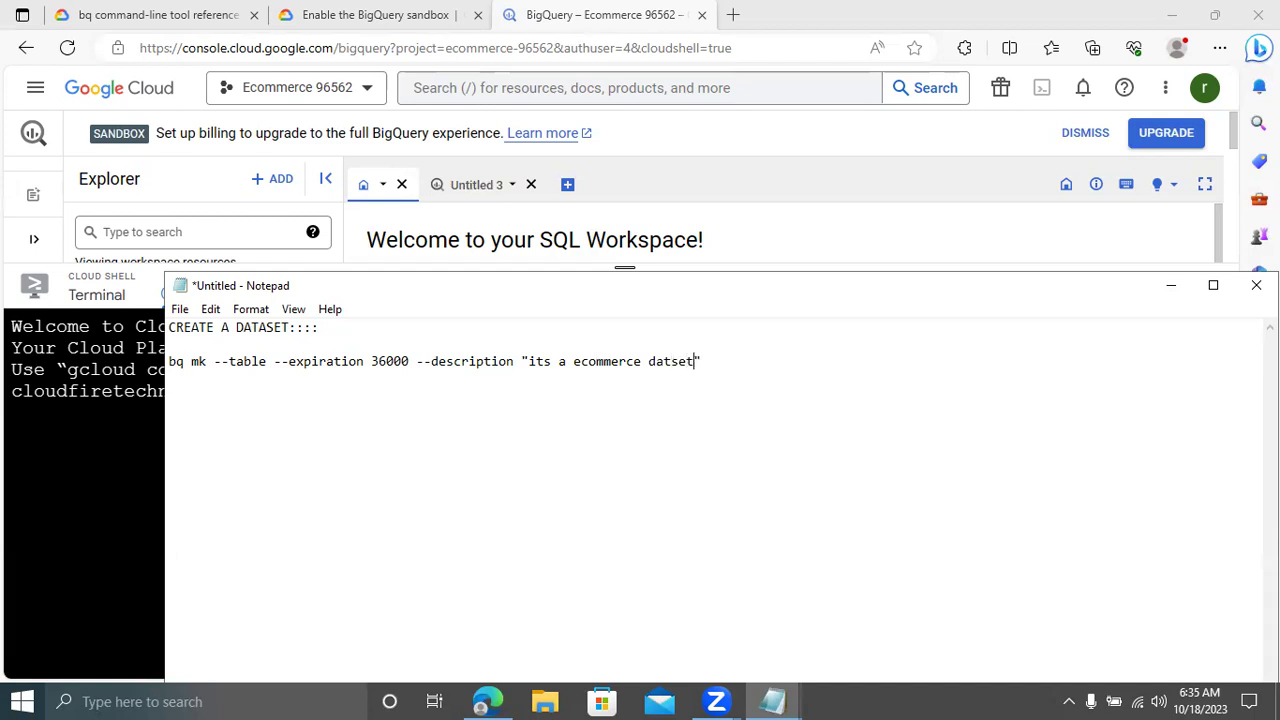
pyautogui.press('Left')
pyautogui.write('a')
pyautogui.press('Right')
pyautogui.press('Right')
pyautogui.press('Right')
pyautogui.doubleClick(250, 364)
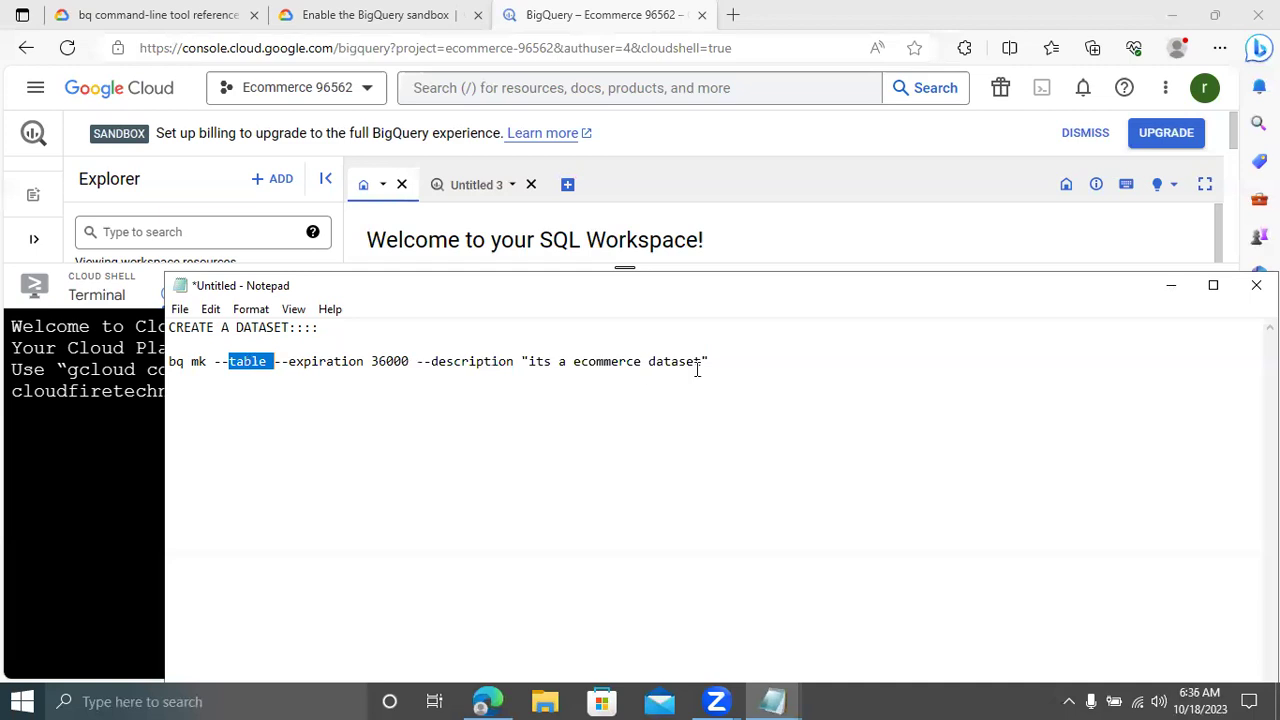
pyautogui.click(736, 361)
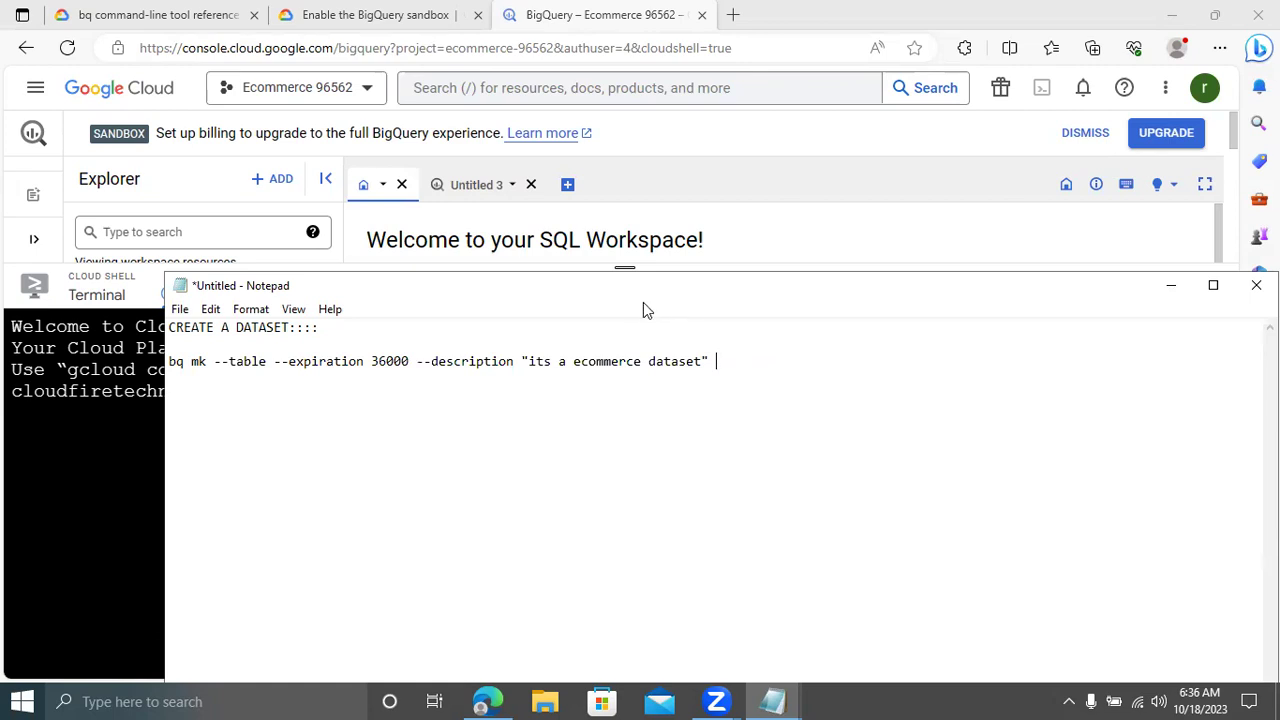
# Step: Append the table target ecommerce-96562:ETL_STAGING.EMPLOYEE_INFO to the bq mk command
pyautogui.moveTo(643, 302); pyautogui.dragTo(656, 447)
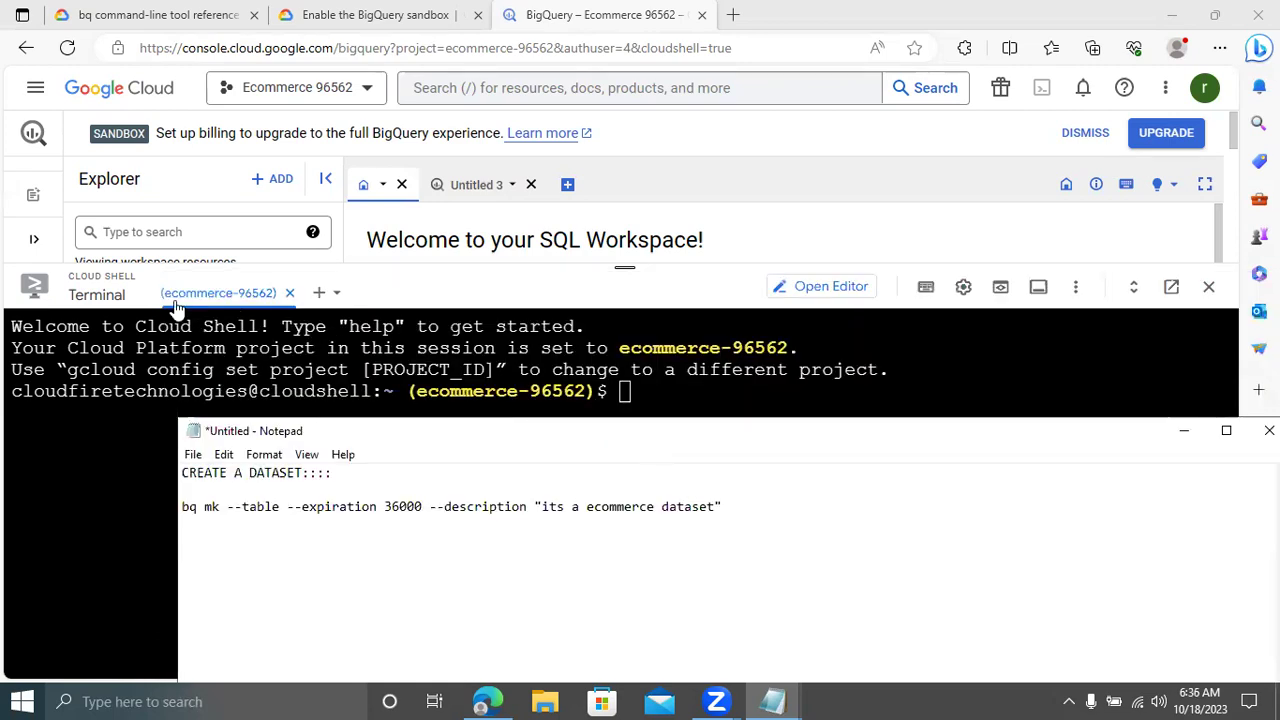
pyautogui.write('ecommerce')
pyautogui.write('-9')
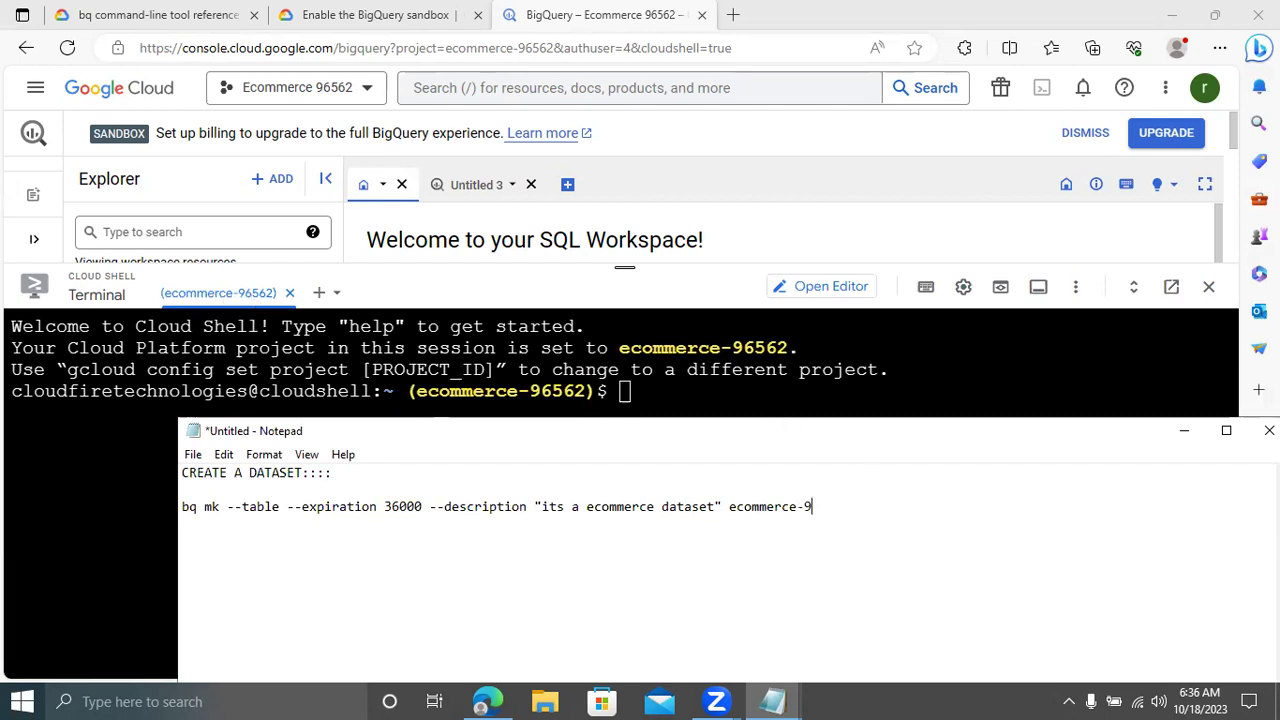
pyautogui.write('6')
pyautogui.write('562')
pyautogui.write(':')
pyautogui.write('ETL')
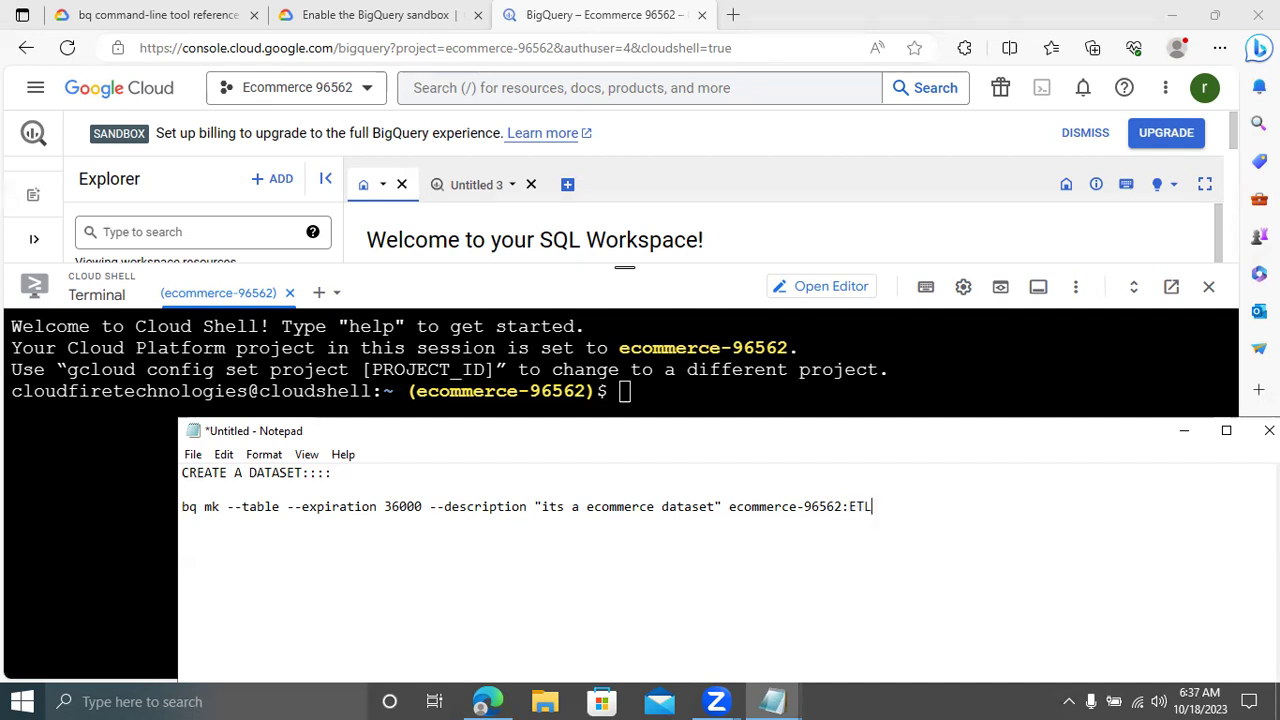
pyautogui.write('_STAGING')
pyautogui.moveTo(731, 507); pyautogui.dragTo(843, 512)
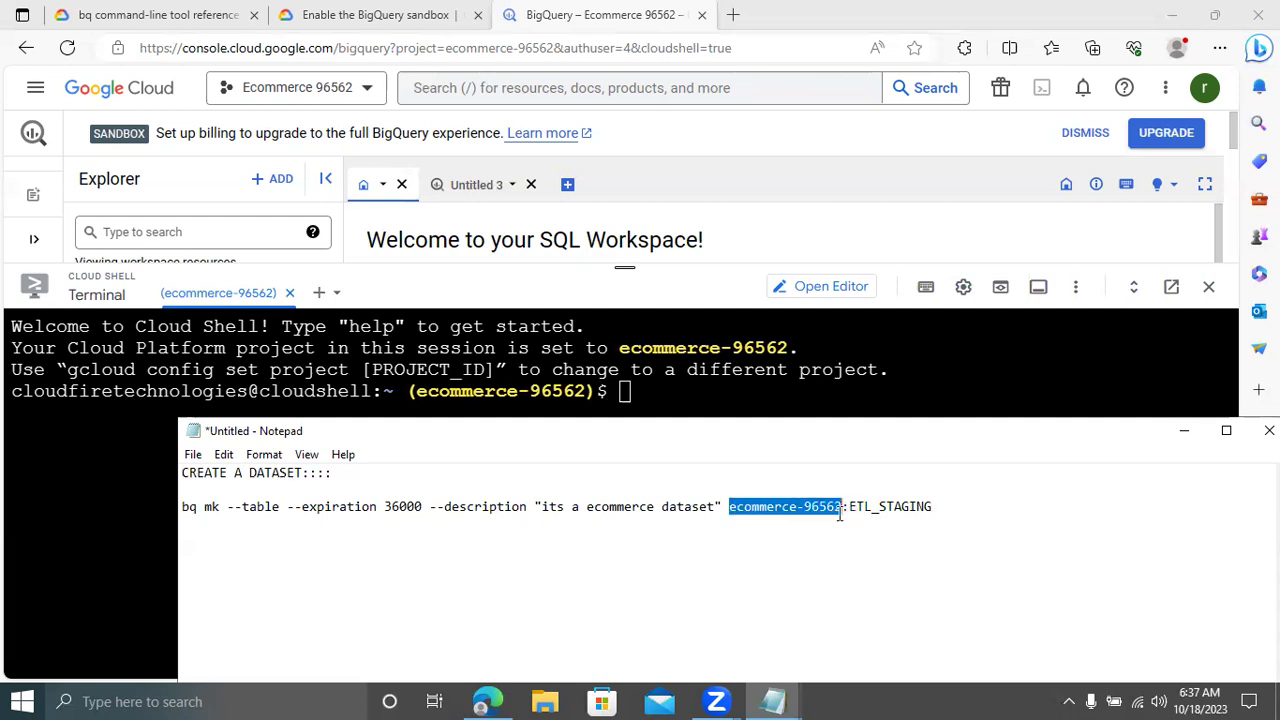
pyautogui.moveTo(940, 505); pyautogui.dragTo(851, 507)
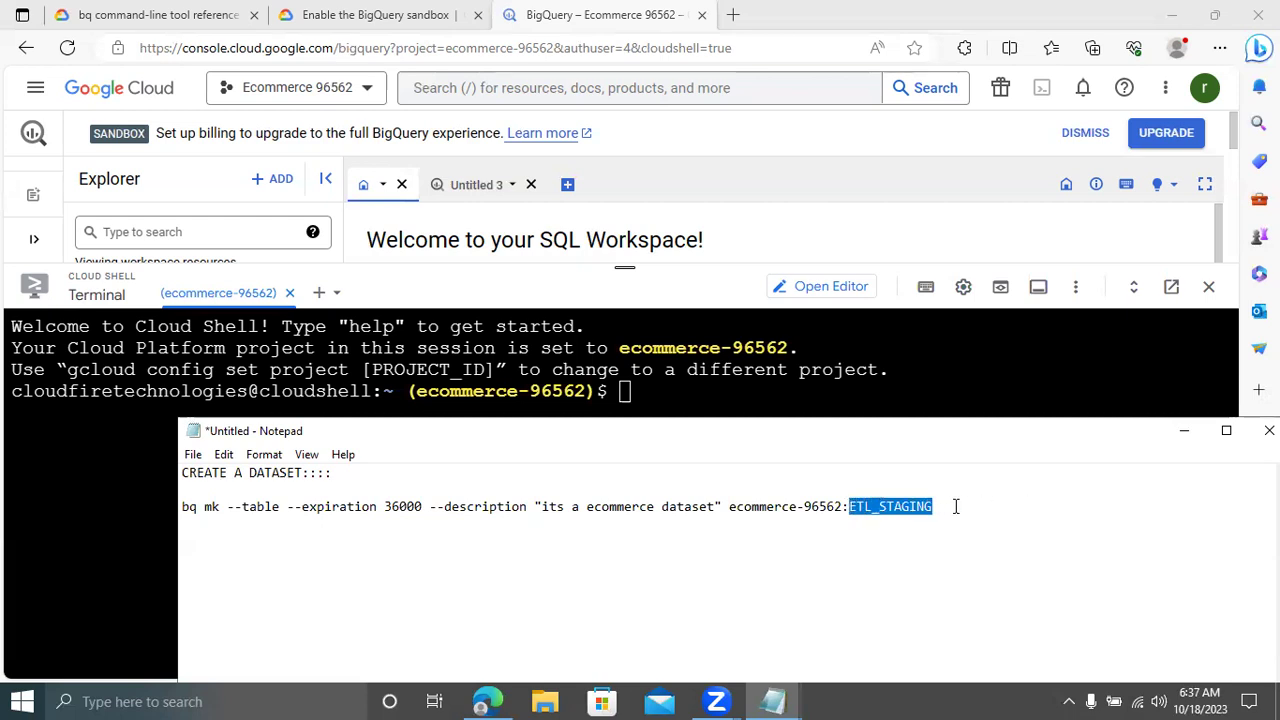
pyautogui.click(948, 507)
pyautogui.write('.')
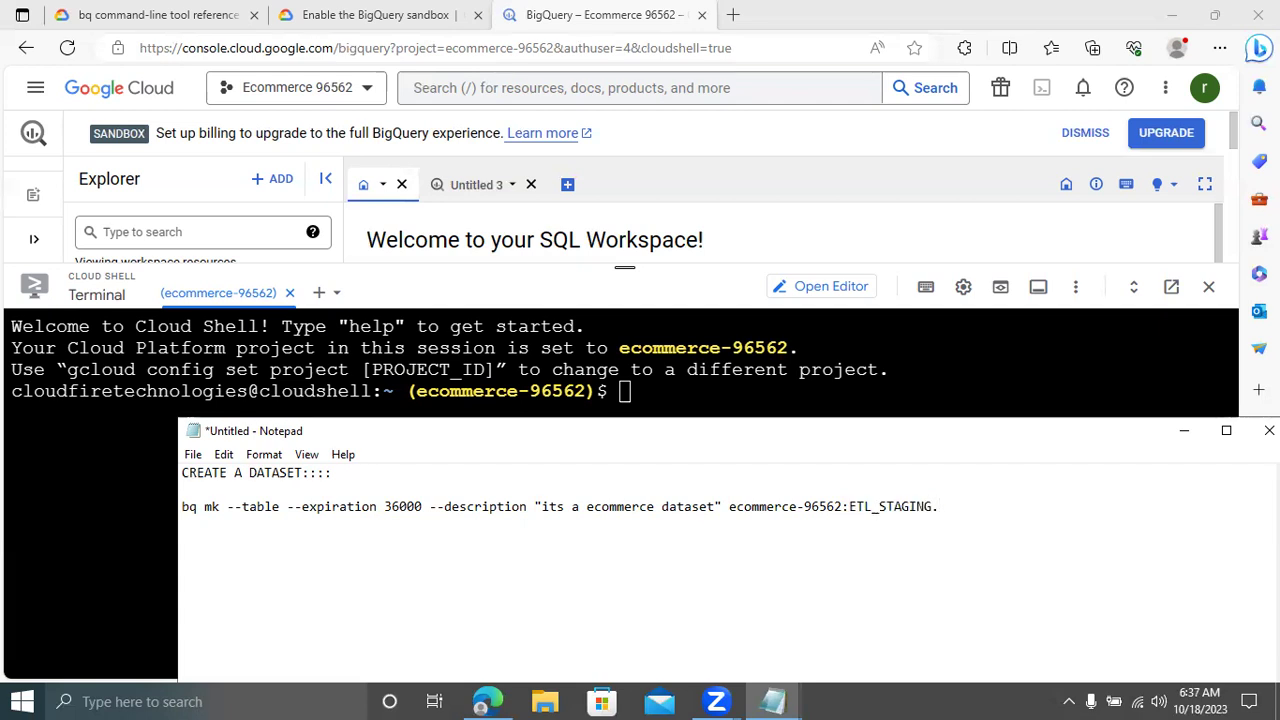
pyautogui.write('STAG')
pyautogui.press('BackSpace')
pyautogui.press('BackSpace')
pyautogui.press('BackSpace')
pyautogui.press('BackSpace')
pyautogui.write('EMPLOYEE_INFO')
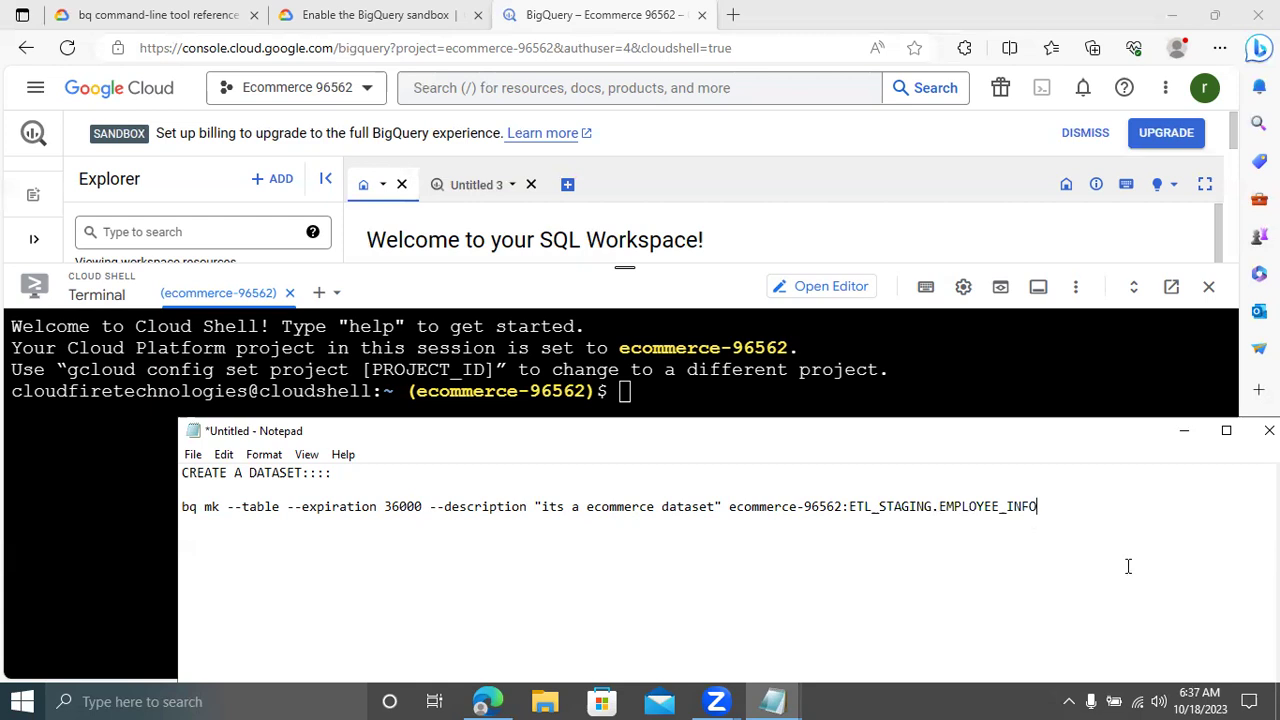
# Step: Check the project and table parts of the reference, then shift Notepad slightly left
pyautogui.doubleClick(800, 506)
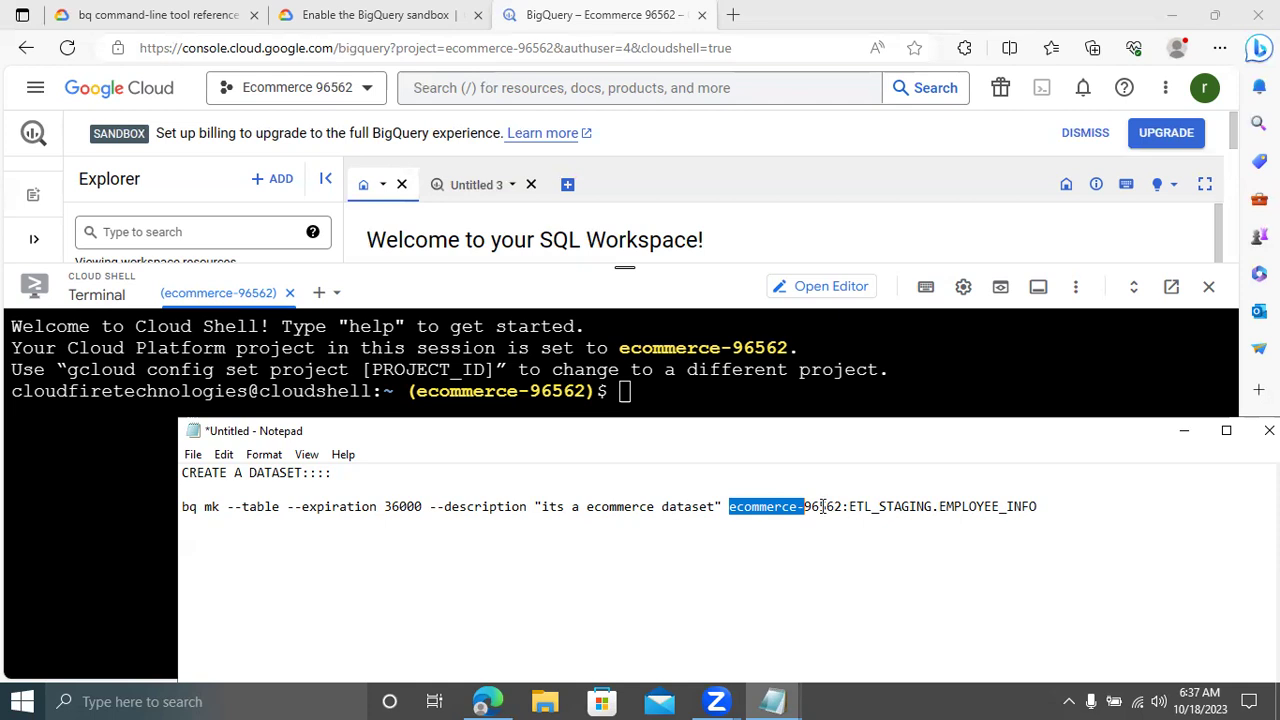
pyautogui.doubleClick(902, 507)
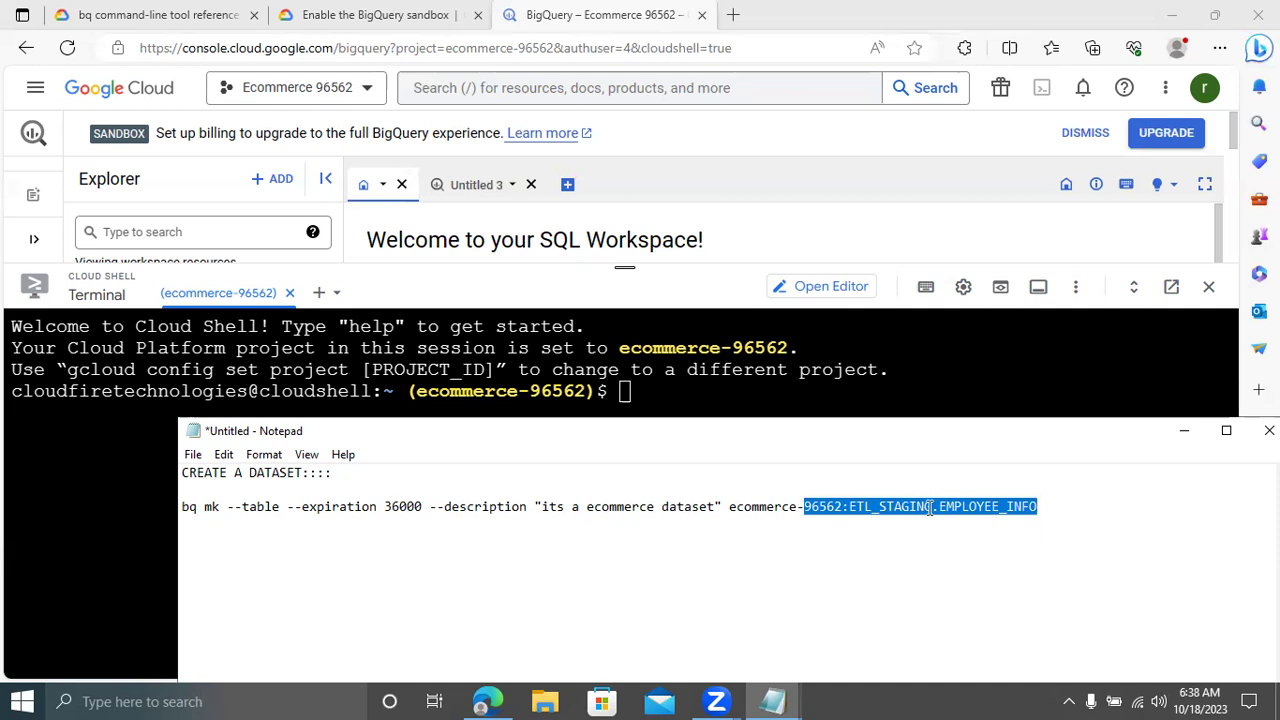
pyautogui.doubleClick(978, 507)
pyautogui.click(730, 507)
pyautogui.moveTo(730, 507); pyautogui.dragTo(855, 508)
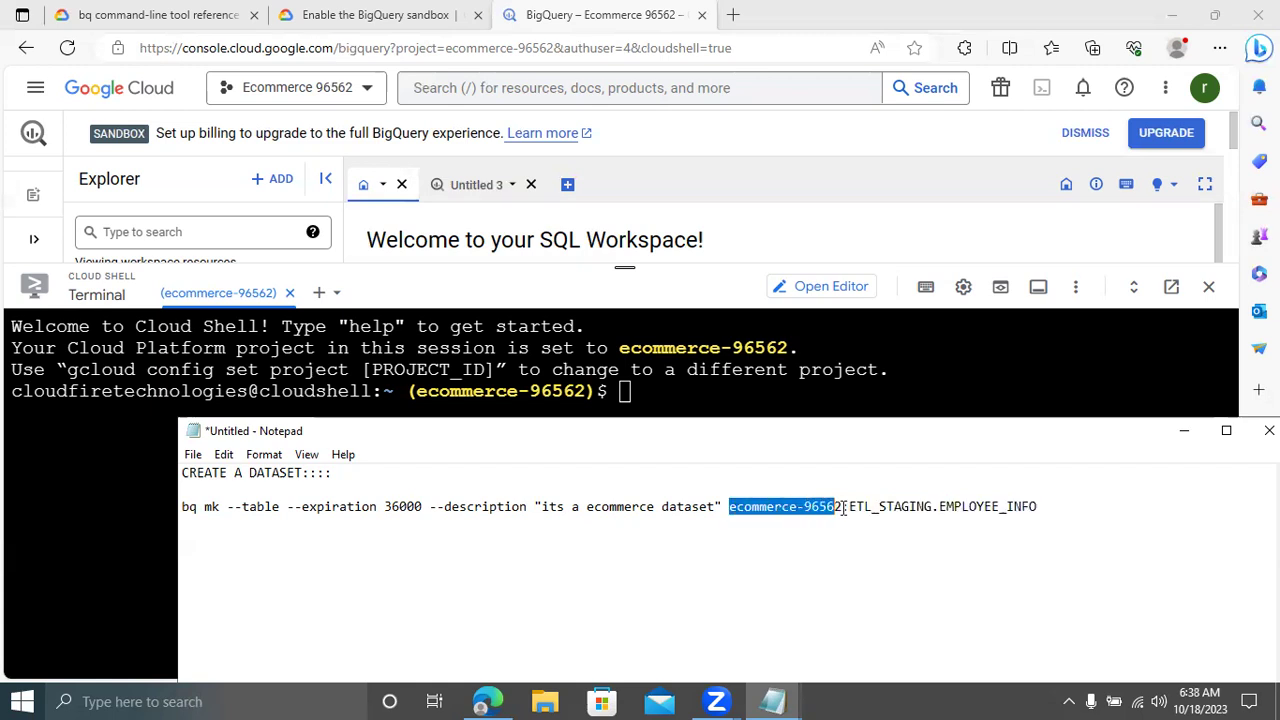
pyautogui.doubleClick(880, 507)
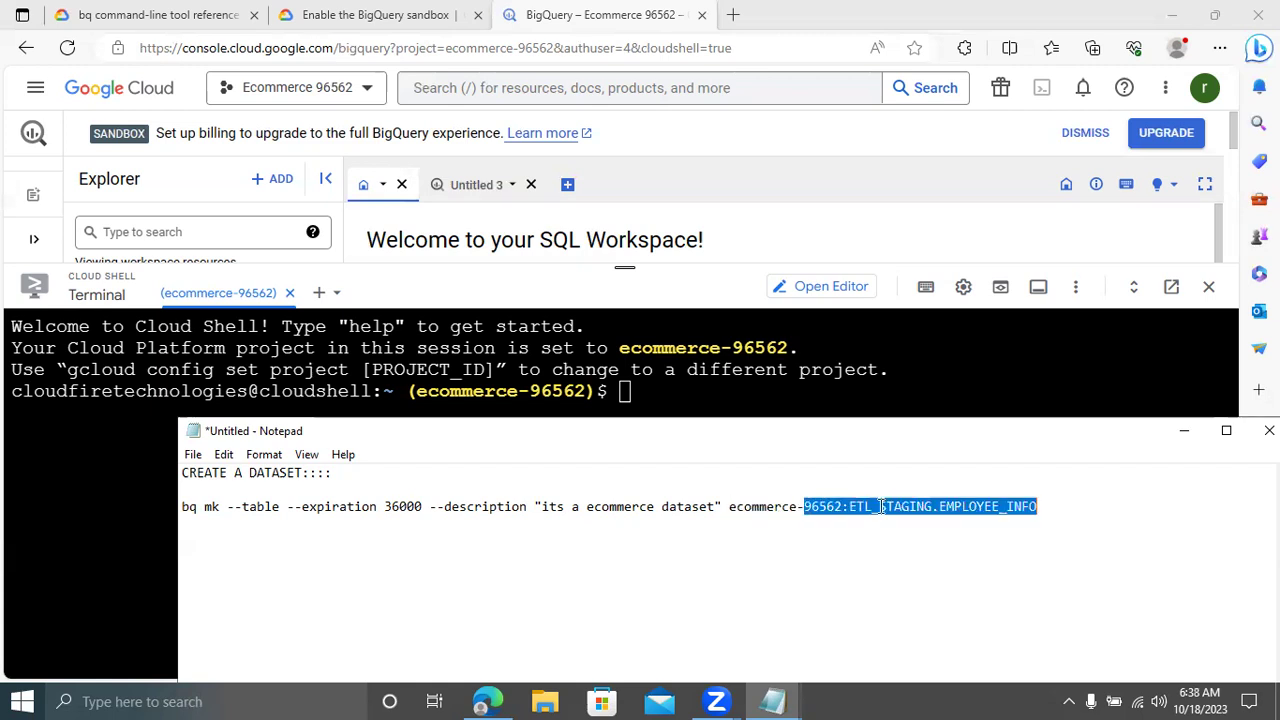
pyautogui.hotkey('ctrl', 'shift', 'Left')
pyautogui.hotkey('ctrl', 'shift', 'Left')
pyautogui.hotkey('ctrl', 'shift', 'Left')
pyautogui.click(1087, 502)
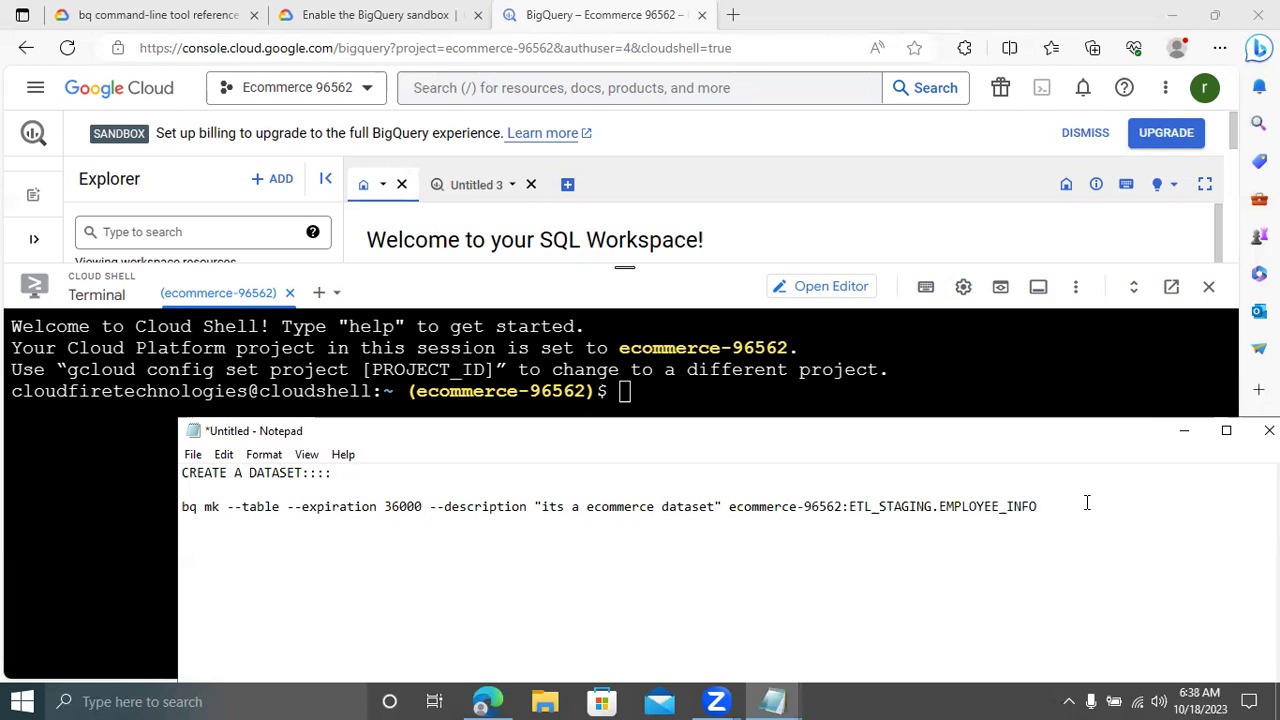
pyautogui.moveTo(746, 420); pyautogui.dragTo(549, 366)
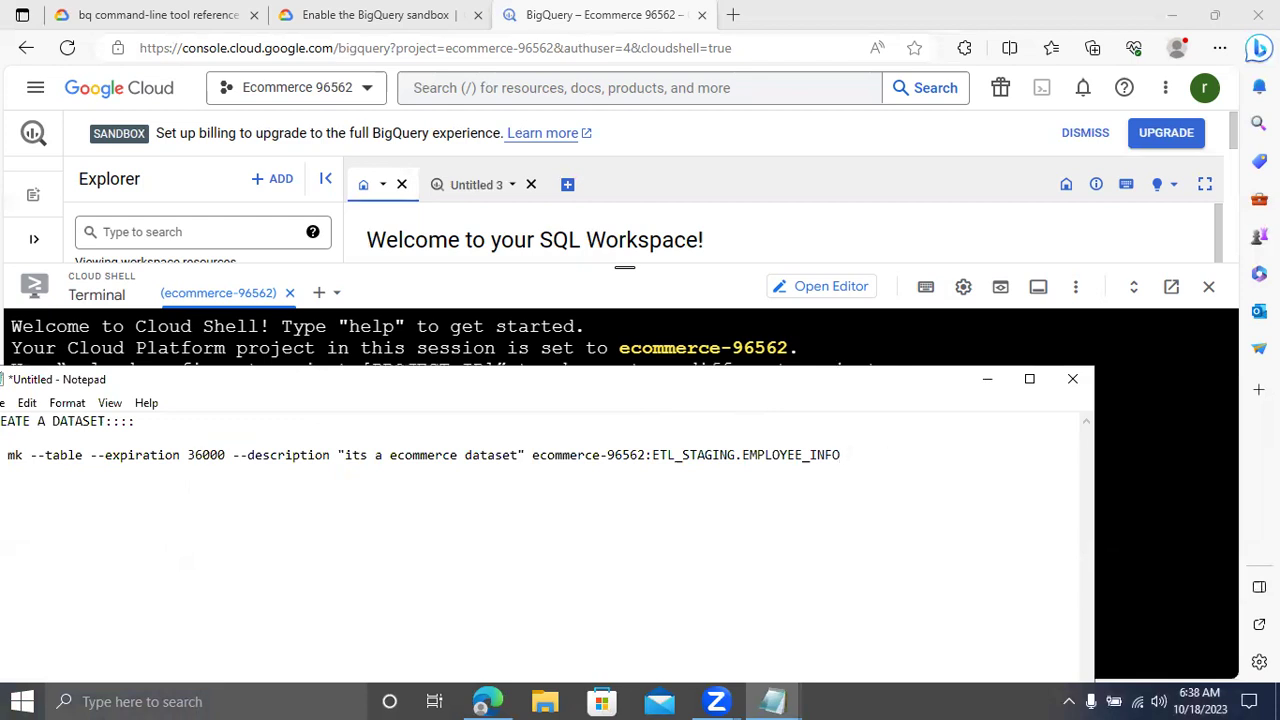
# Step: Show the desktop and open File Explorer at the Downloads folder
pyautogui.press('super+d')
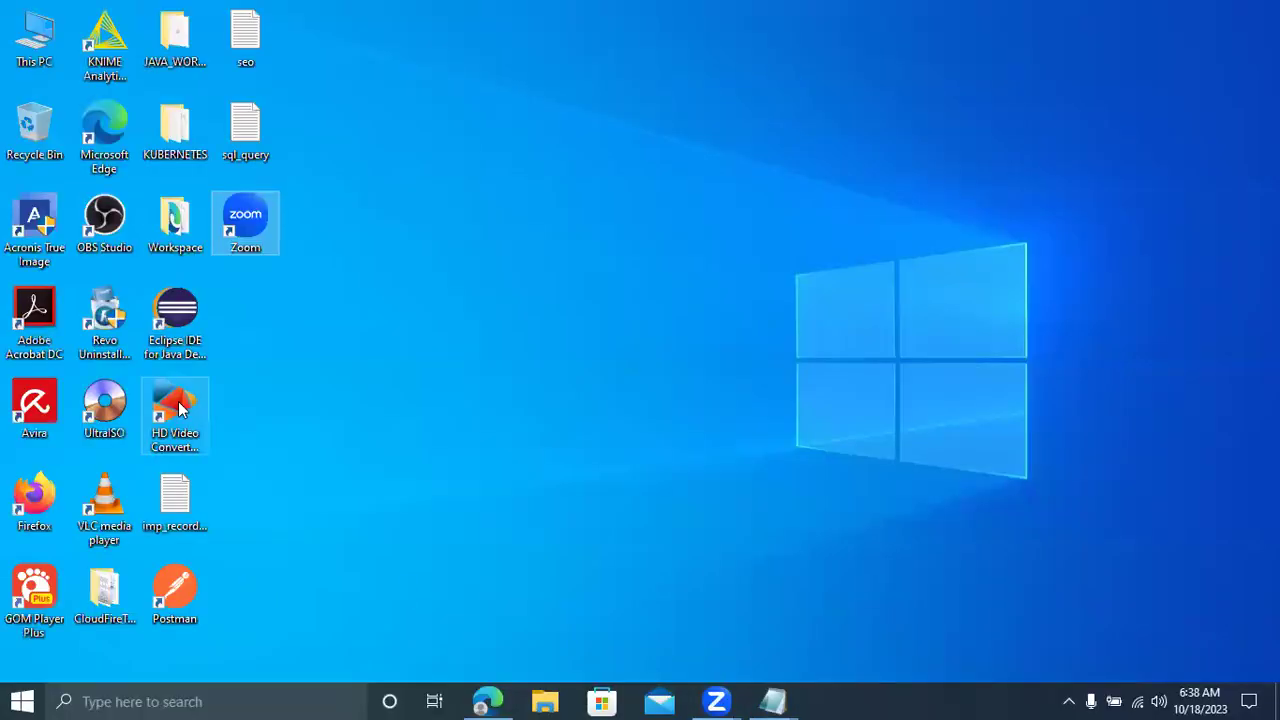
pyautogui.press('super+e')
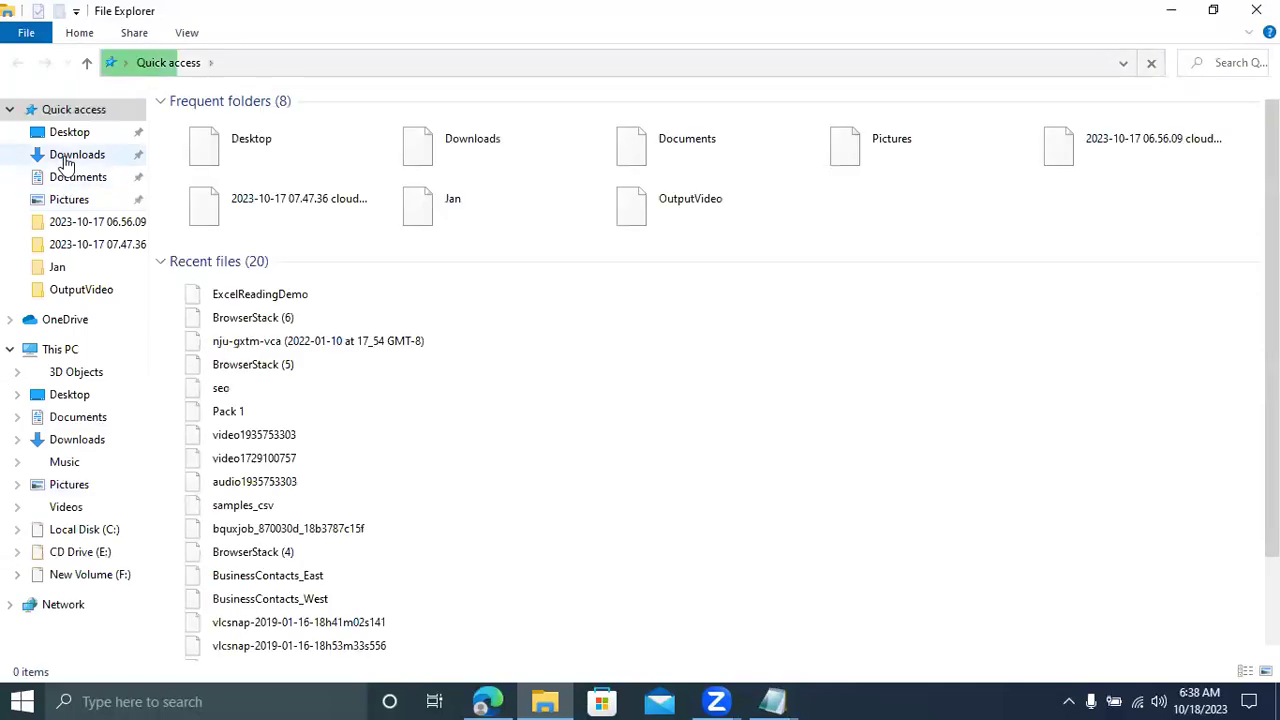
pyautogui.click(66, 158)
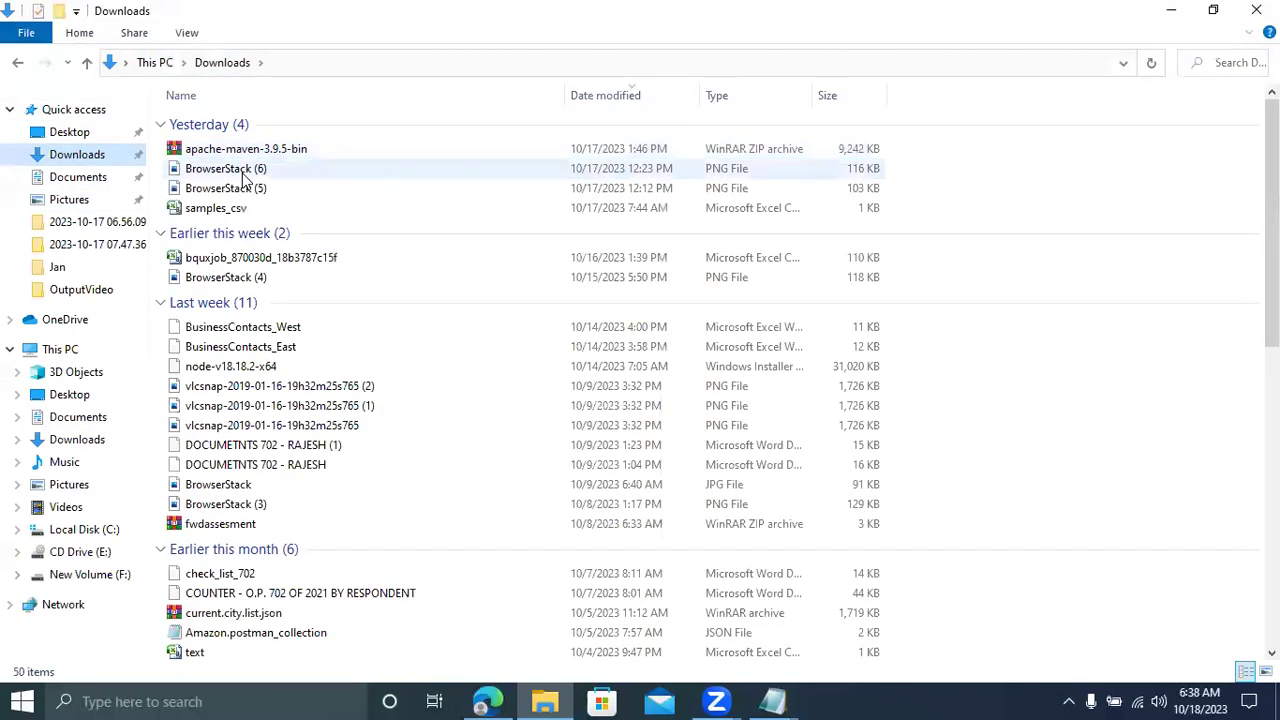
# Step: Open samples_csv in maximized Excel and AutoFit all columns so the DOB dates display
pyautogui.doubleClick(243, 214)
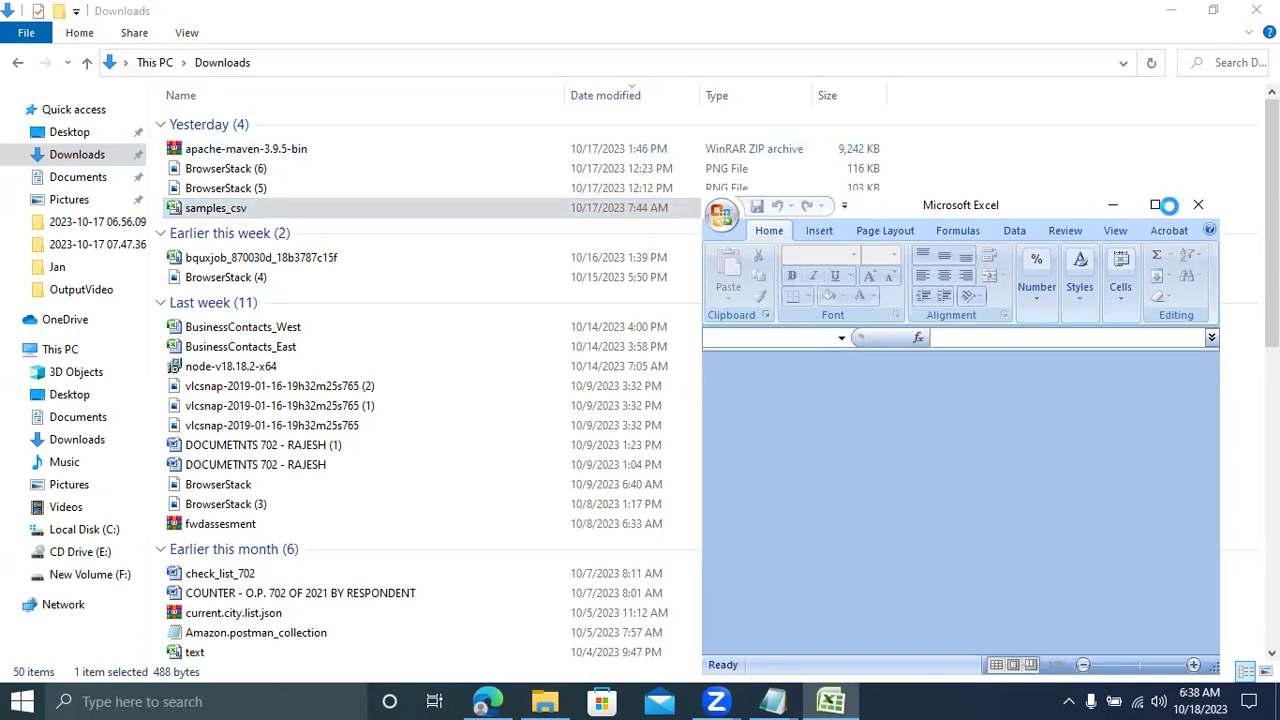
pyautogui.click(1156, 205)
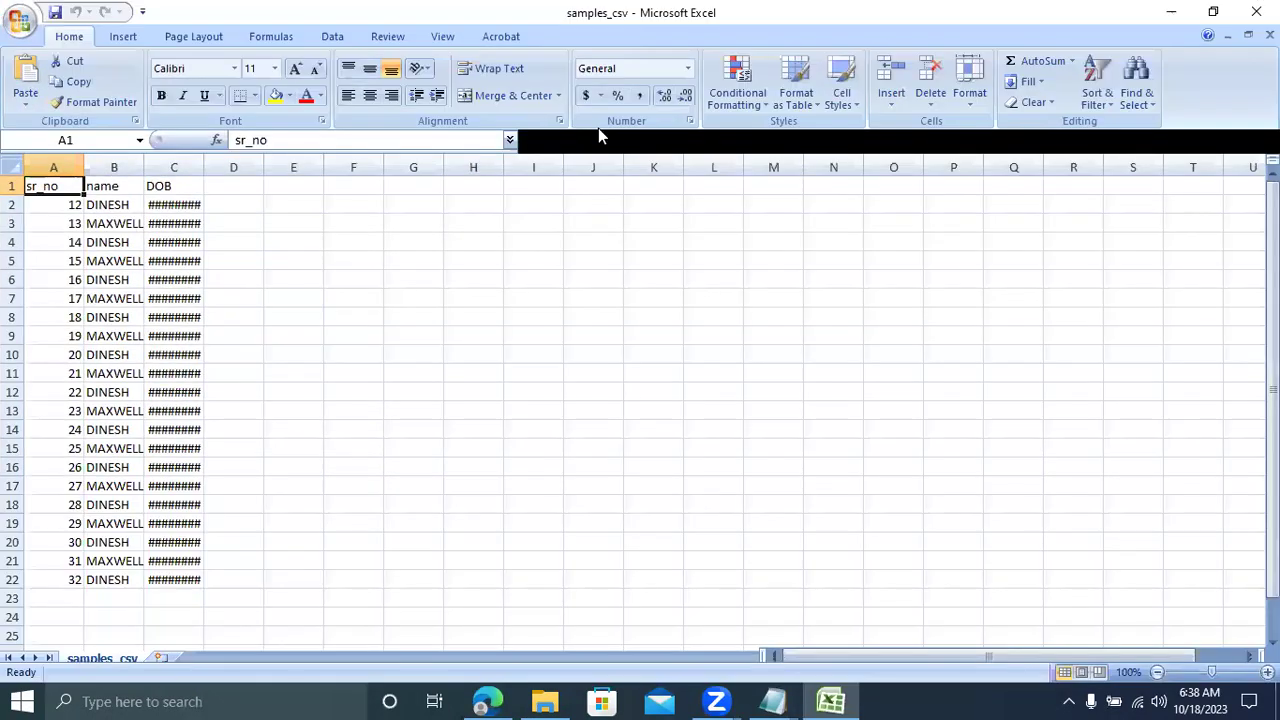
pyautogui.click(11, 166)
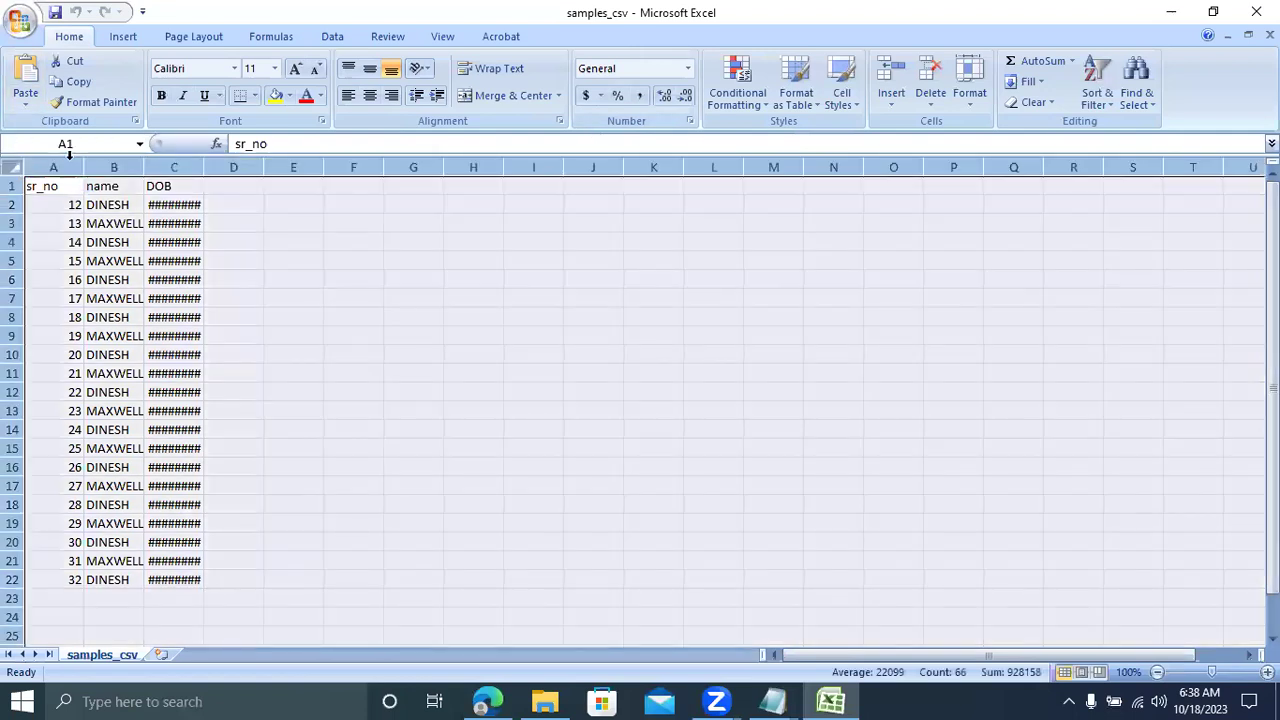
pyautogui.doubleClick(84, 166)
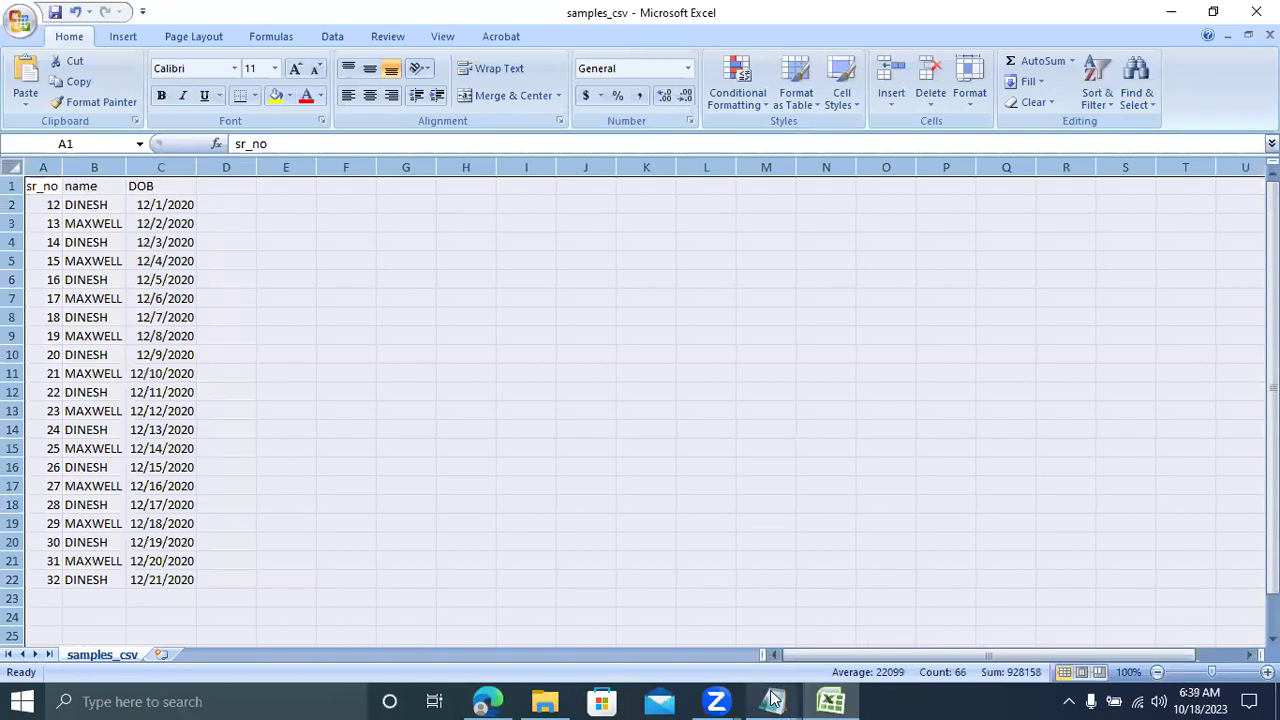
pyautogui.moveTo(772, 701)
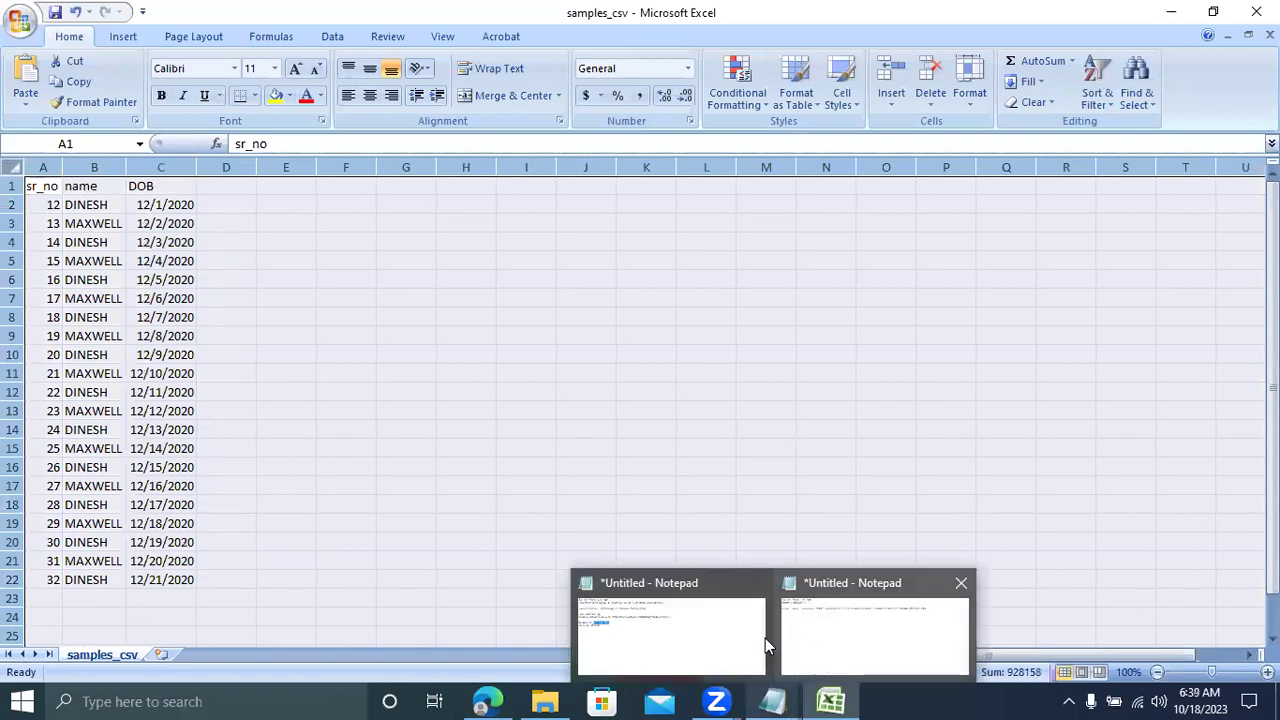
pyautogui.click(836, 615)
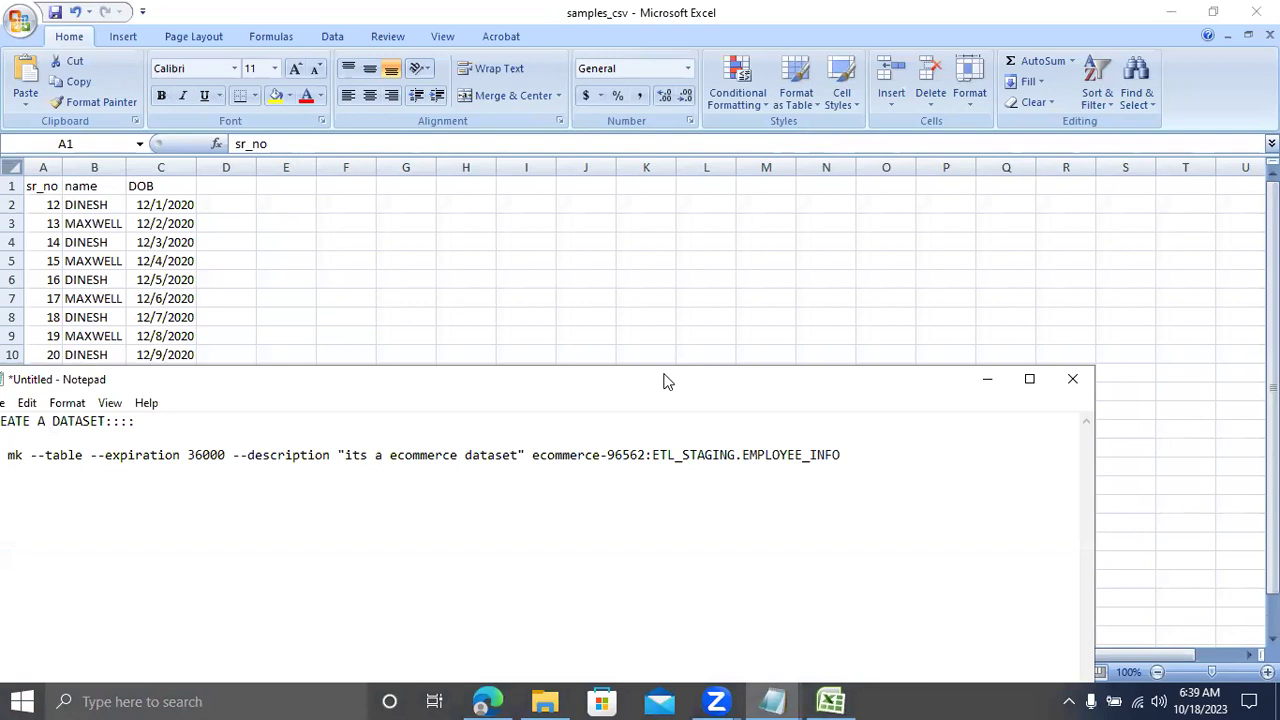
# Step: Add the schema sr_no:INT64,name:STRING,DOB:DATE after the table name in the bq mk command
pyautogui.moveTo(664, 381); pyautogui.dragTo(748, 300)
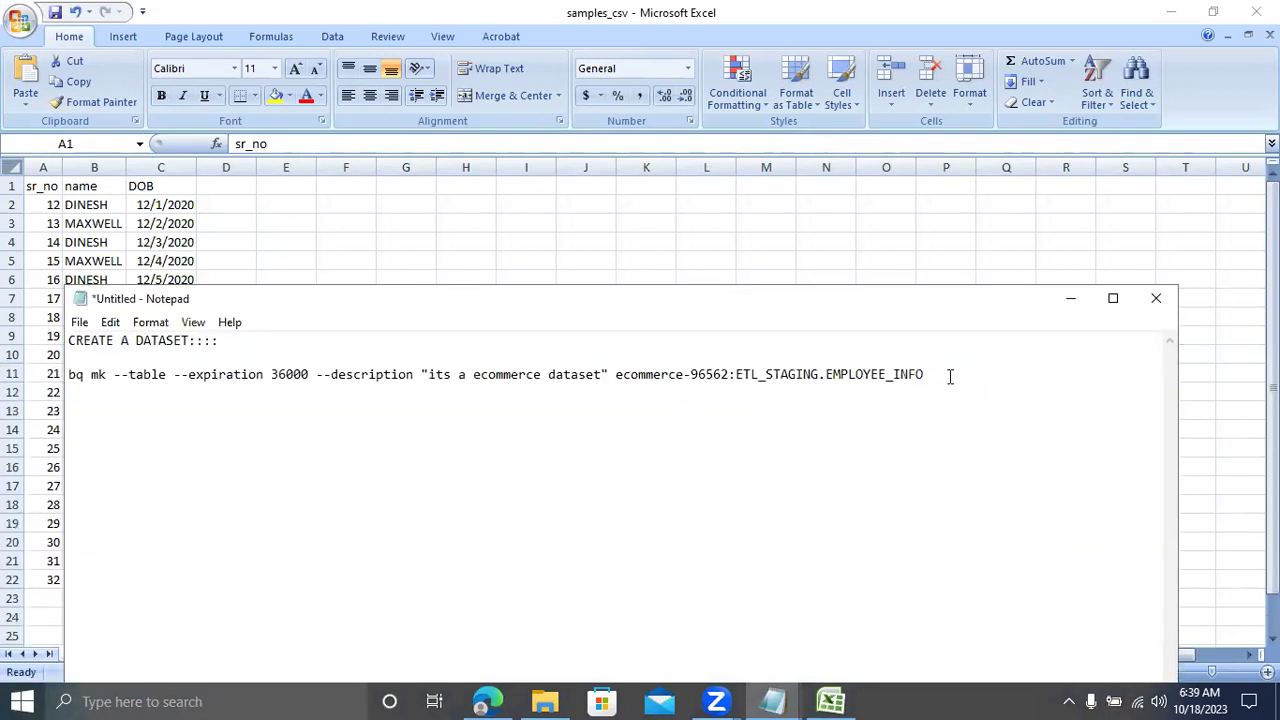
pyautogui.write('sr_no')
pyautogui.write(':')
pyautogui.write('INT')
pyautogui.write('64')
pyautogui.write(',')
pyautogui.write('name:')
pyautogui.write('STRING,')
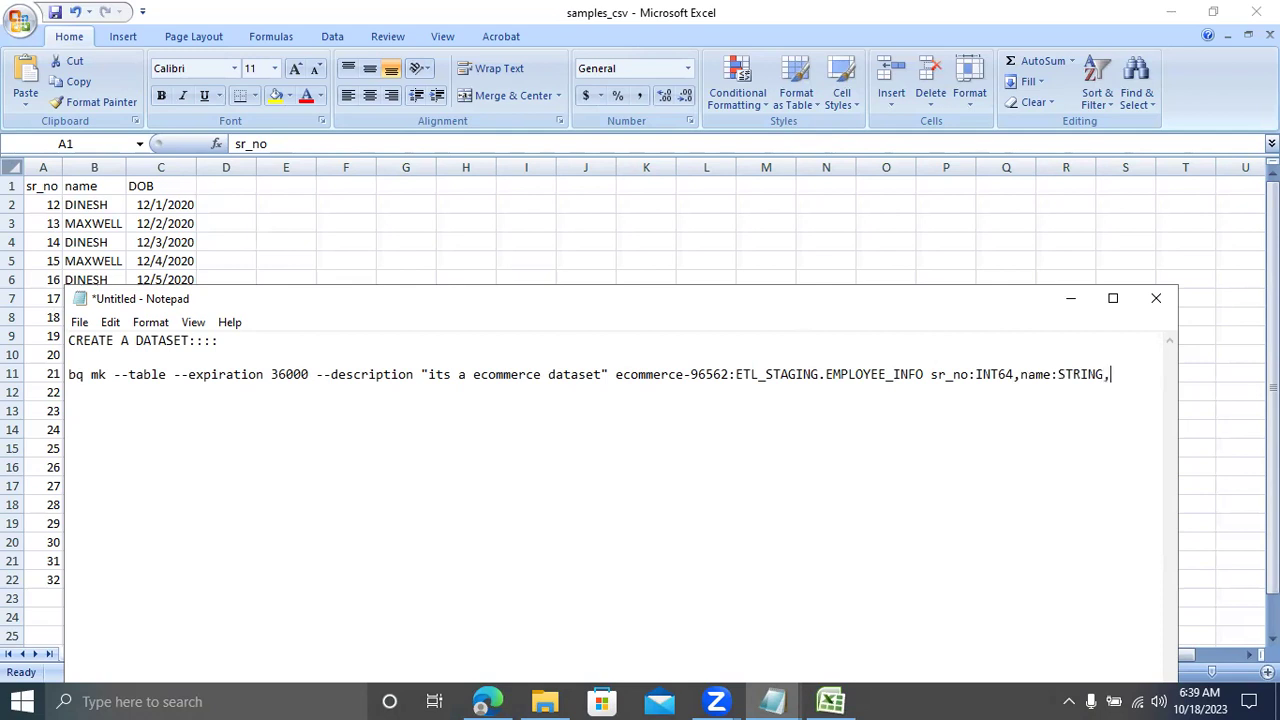
pyautogui.write('DOB:DATE')
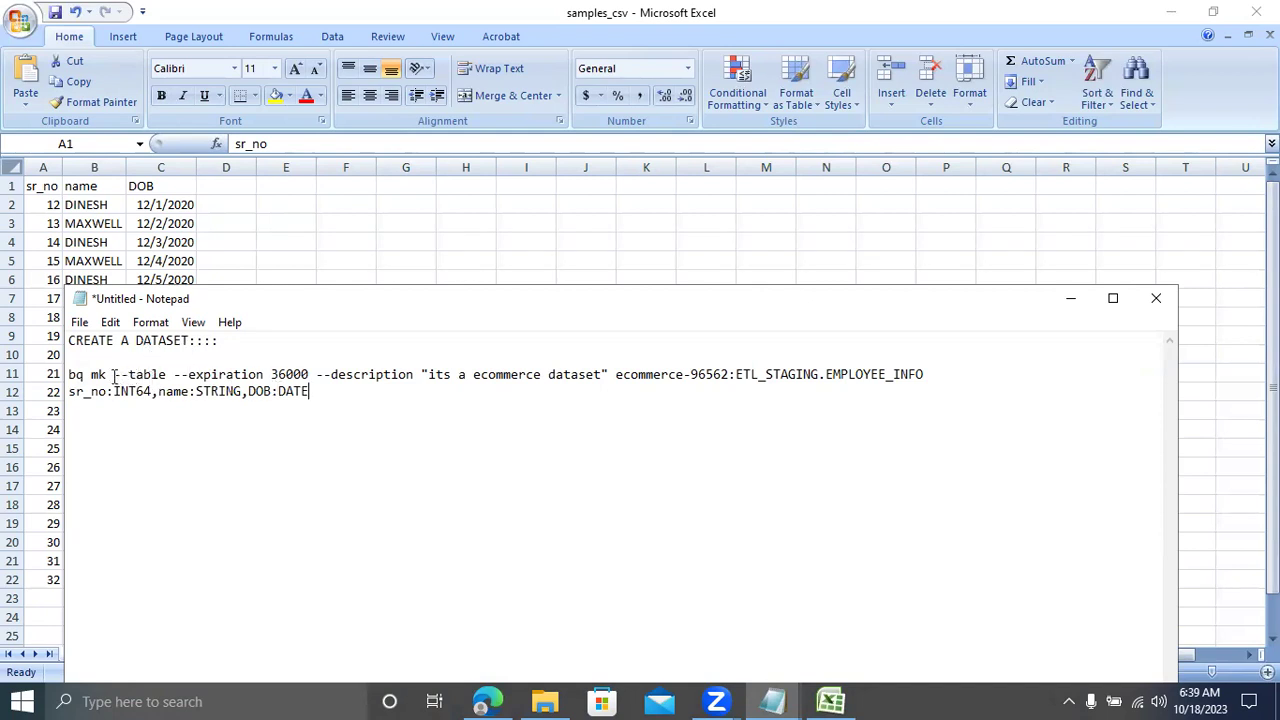
pyautogui.moveTo(113, 375); pyautogui.dragTo(168, 375)
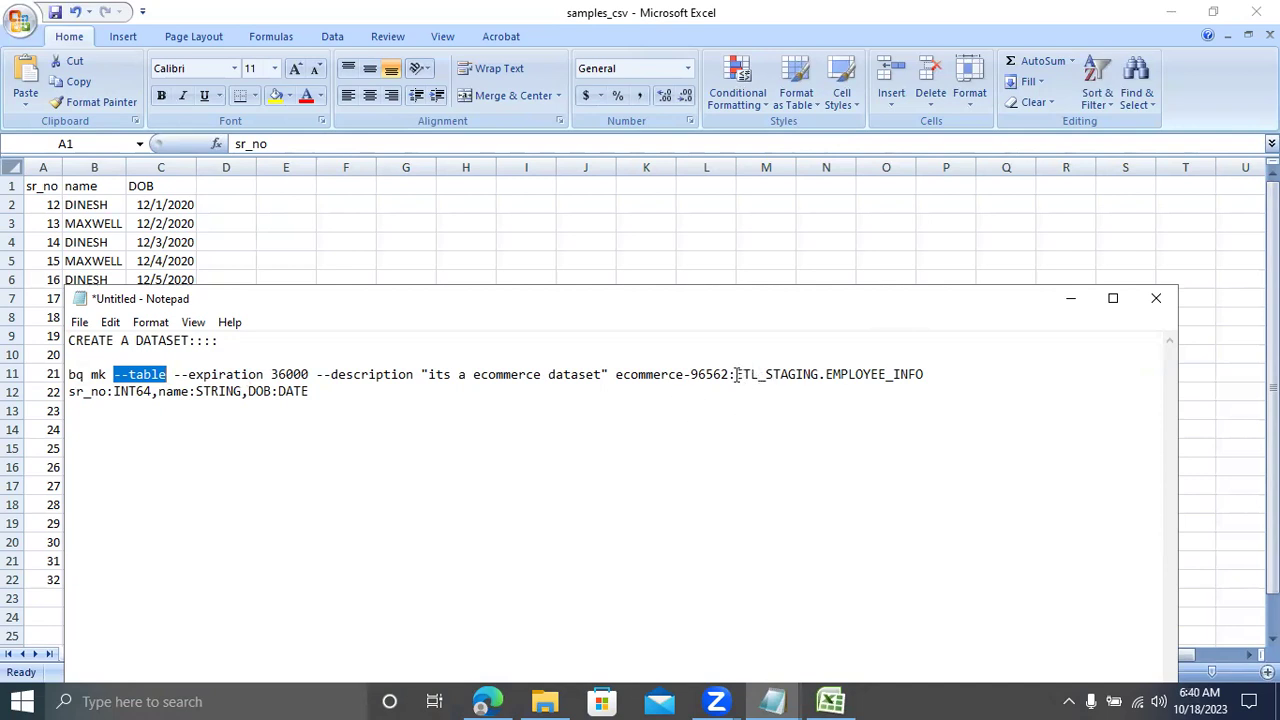
pyautogui.moveTo(736, 375); pyautogui.dragTo(820, 374)
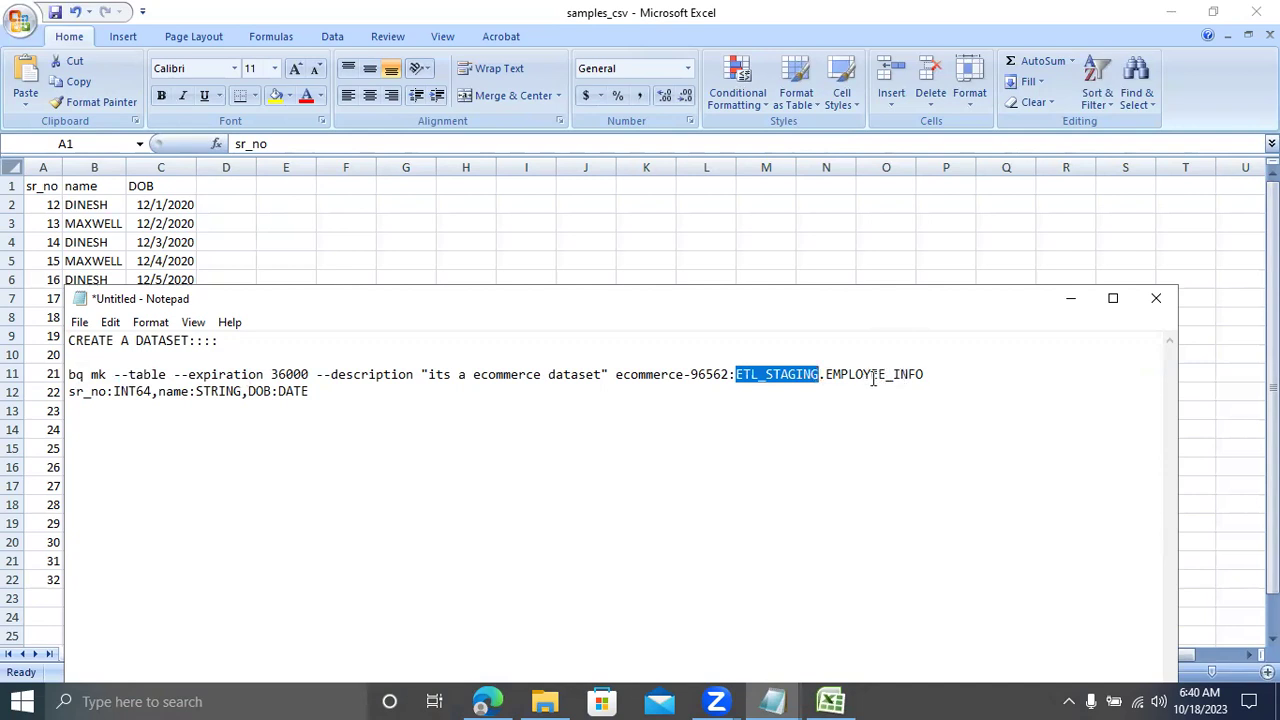
pyautogui.click(242, 341)
pyautogui.press('Return')
pyautogui.press('Return')
pyautogui.press('Return')
pyautogui.press('Return')
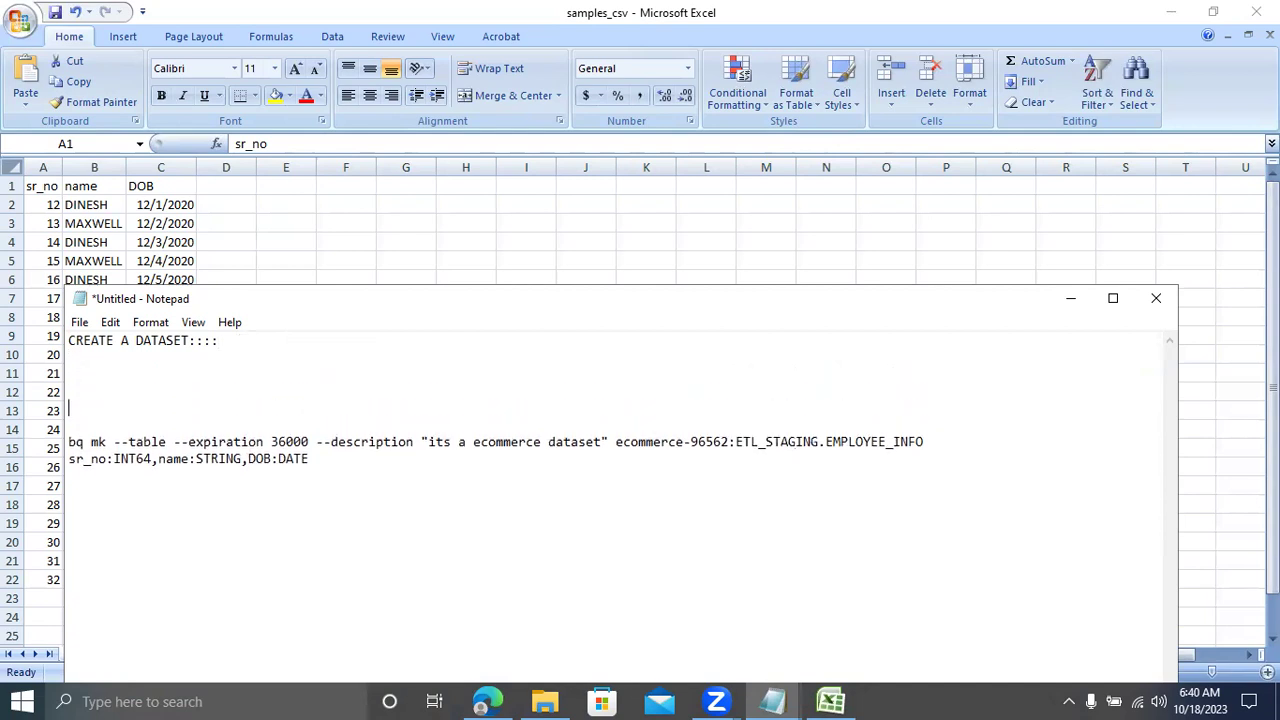
pyautogui.write('CREATE A TABLE:::')
pyautogui.press('Up')
pyautogui.press('Up')
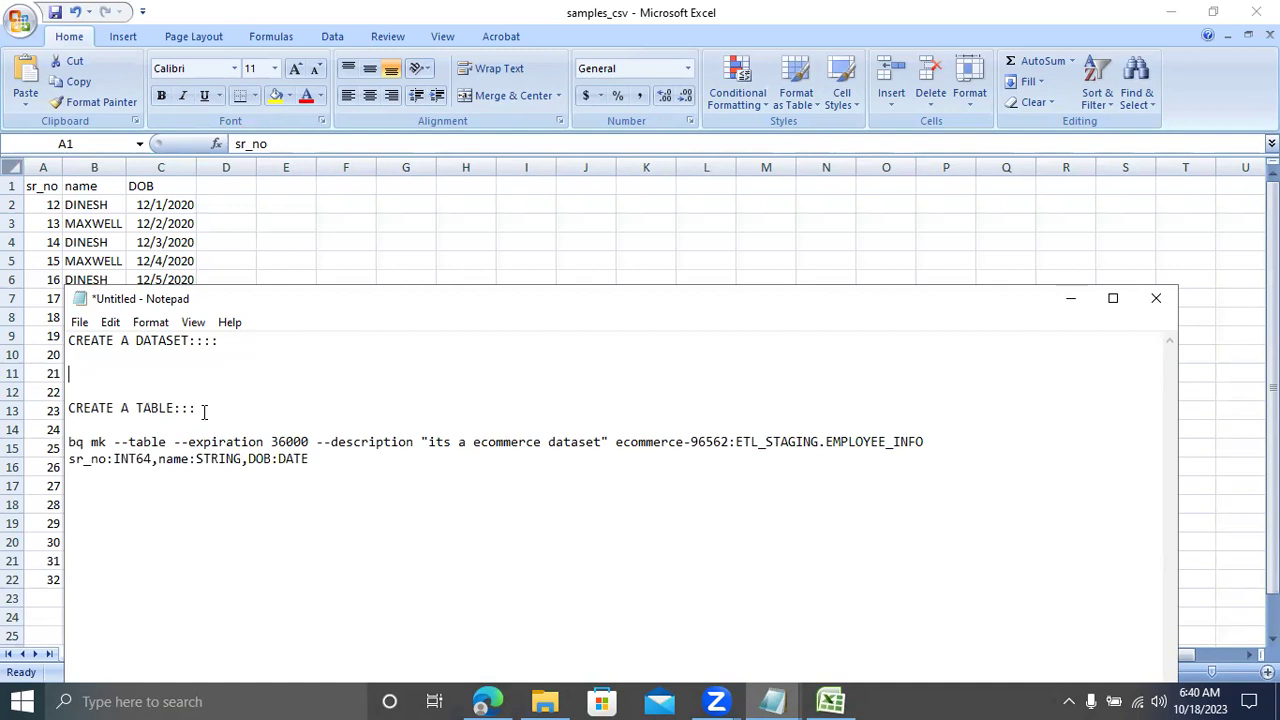
pyautogui.moveTo(198, 408); pyautogui.dragTo(55, 414)
pyautogui.press('BackSpace')
pyautogui.press('BackSpace')
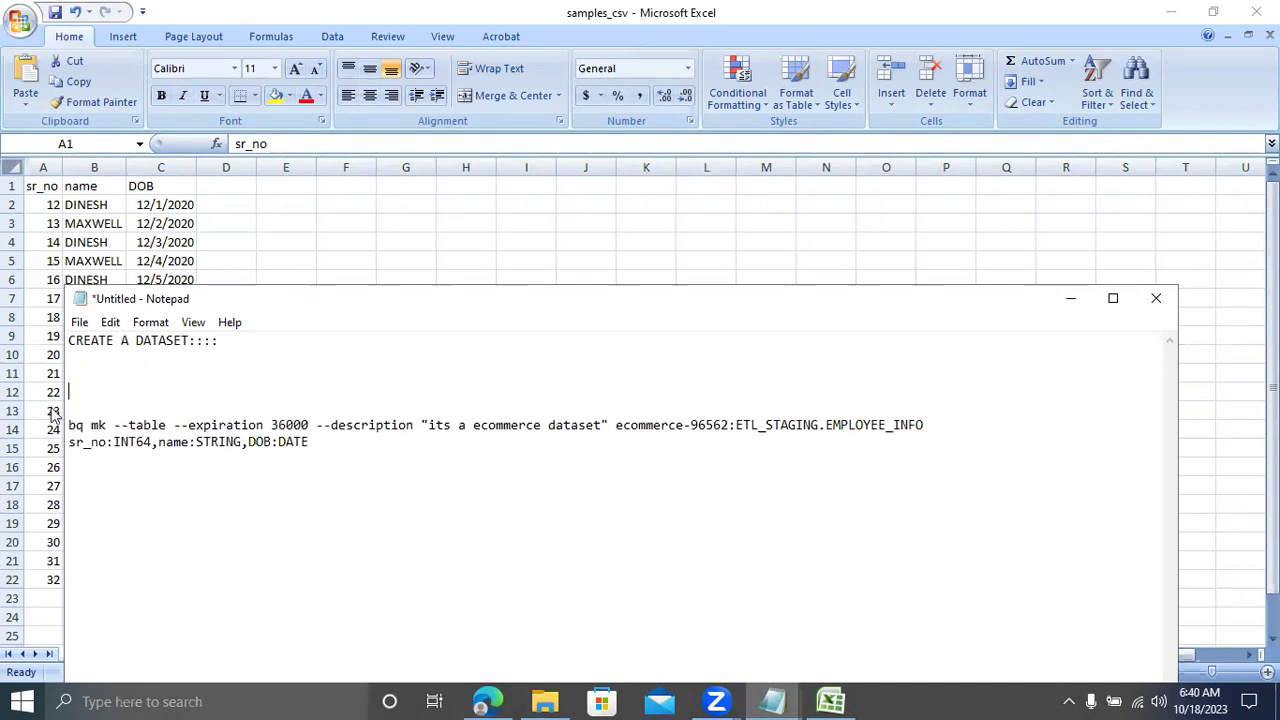
pyautogui.press('BackSpace')
pyautogui.press('BackSpace')
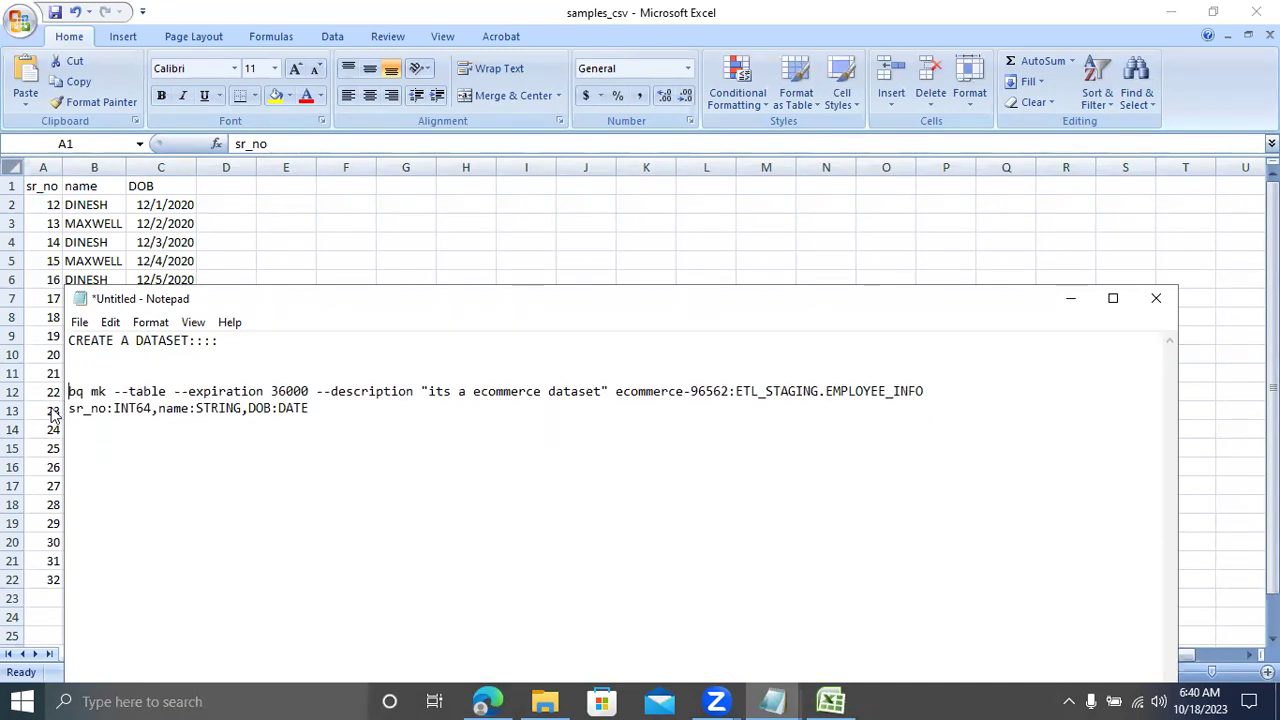
pyautogui.press('BackSpace')
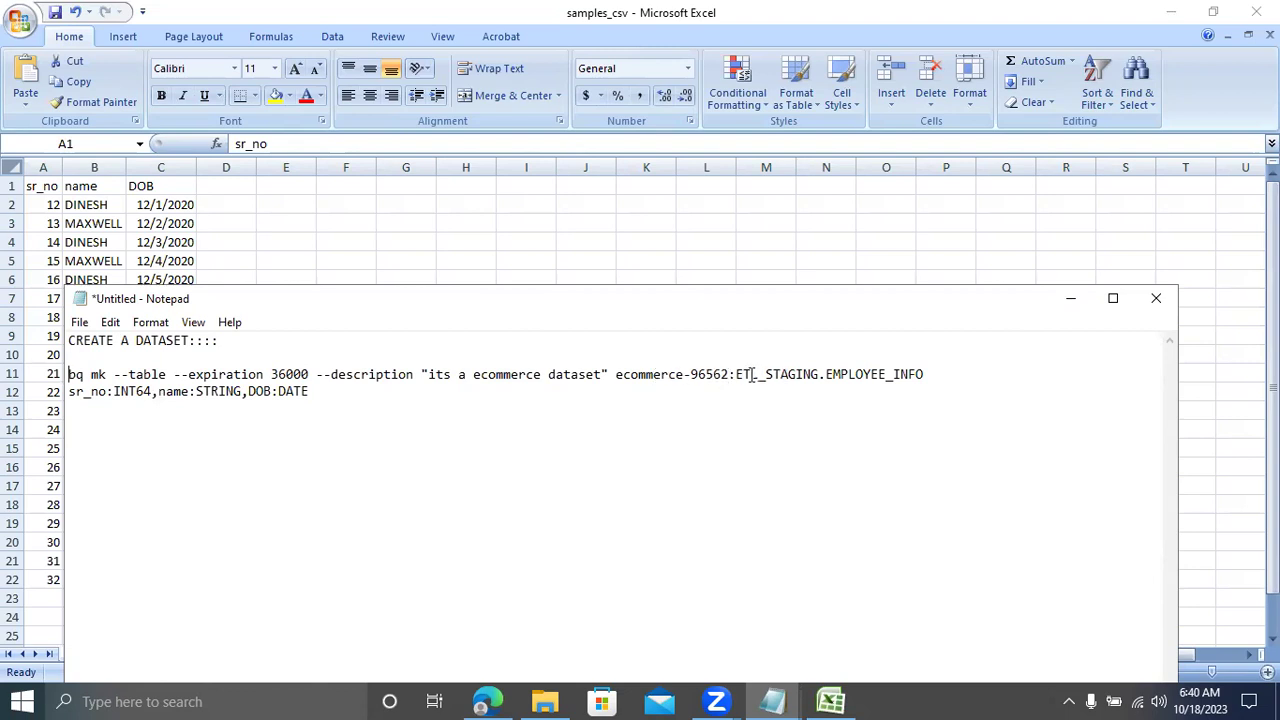
pyautogui.moveTo(734, 374); pyautogui.dragTo(805, 374)
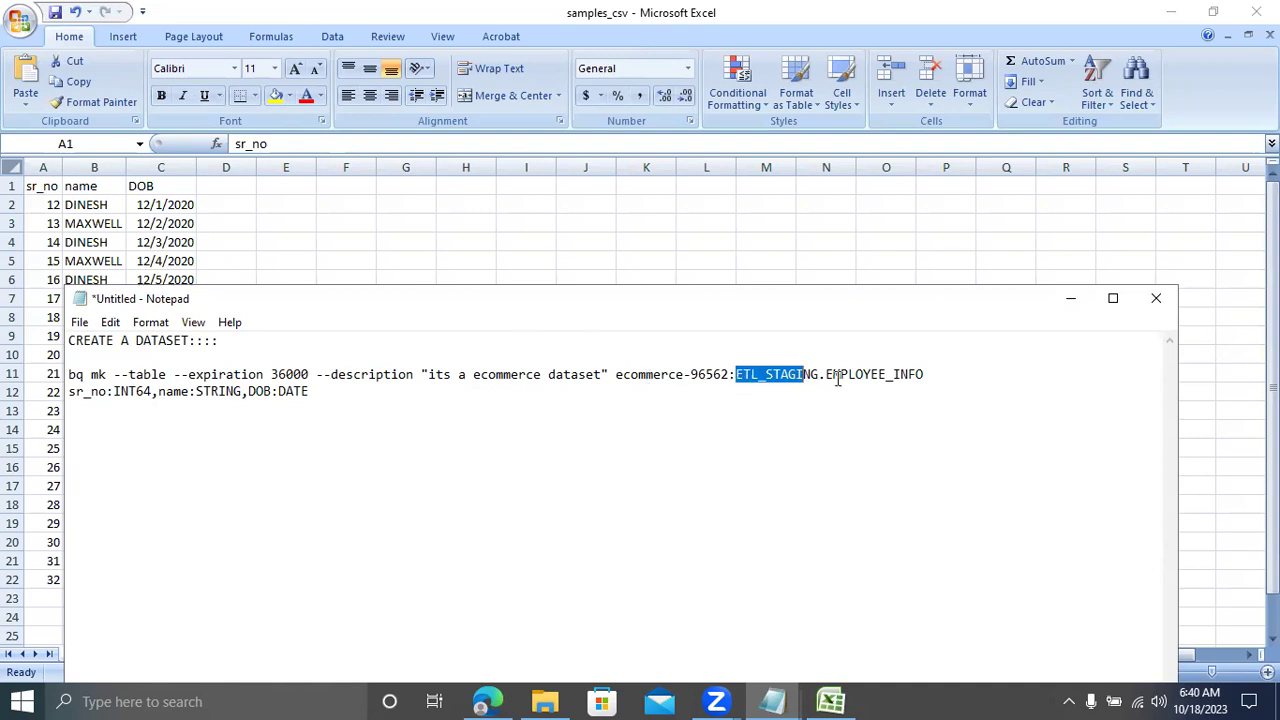
pyautogui.doubleClick(872, 374)
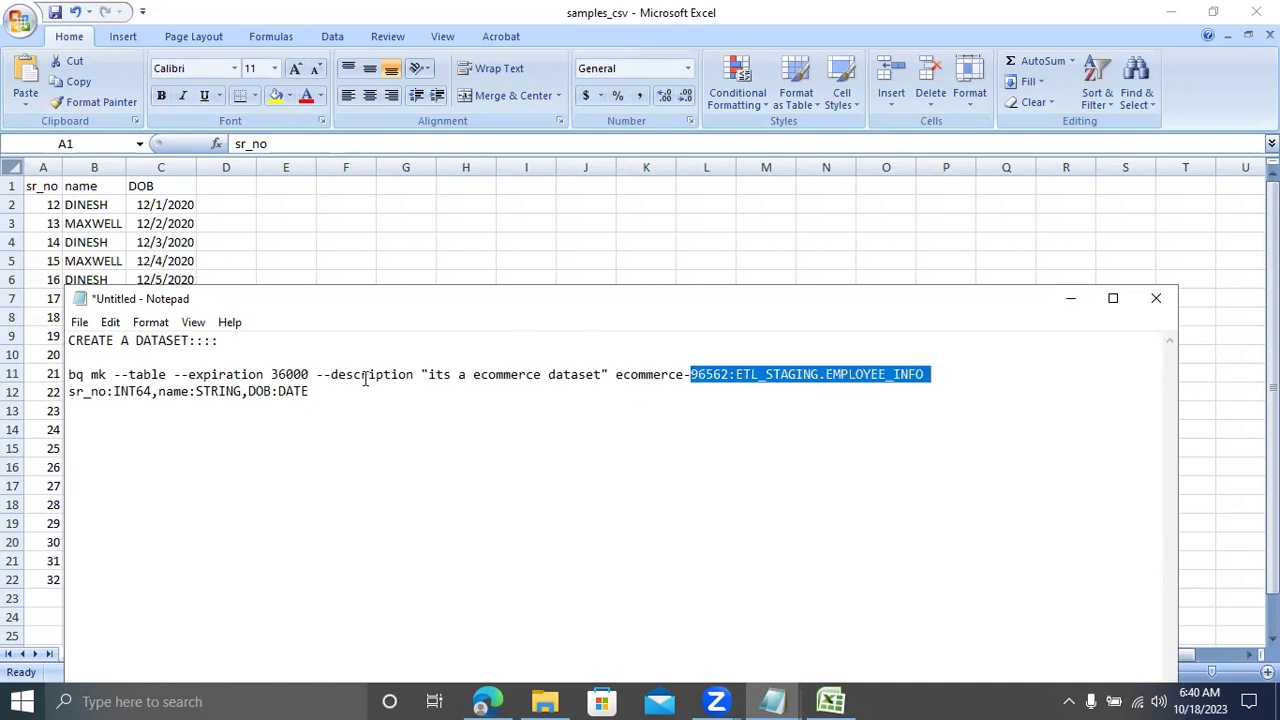
pyautogui.click(322, 392)
pyautogui.press('Return')
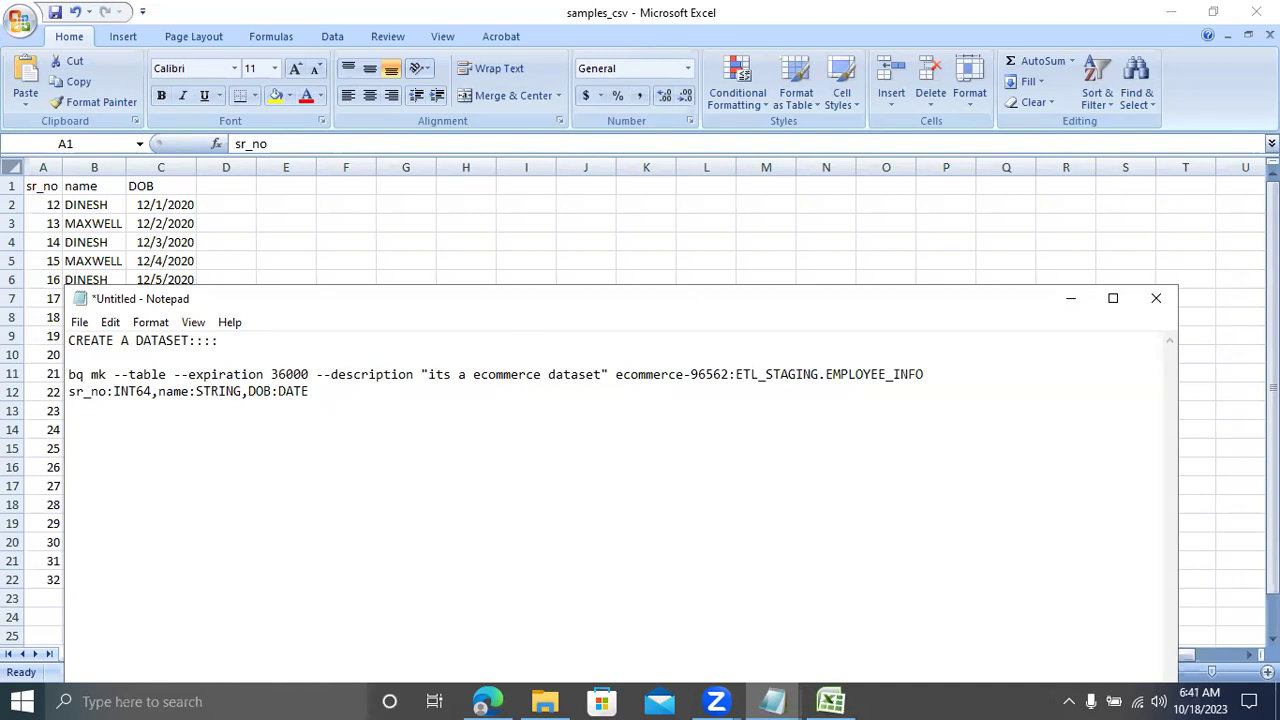
# Step: Type the heading 'LOAD THE DATA INTO THE BIGQUERY TABLE::::' and write 'bq load' on the line below
pyautogui.write('LOAD THE DATA INTO THE BIGQUERY TABLE::::')
pyautogui.press('Return')
pyautogui.press('Return')
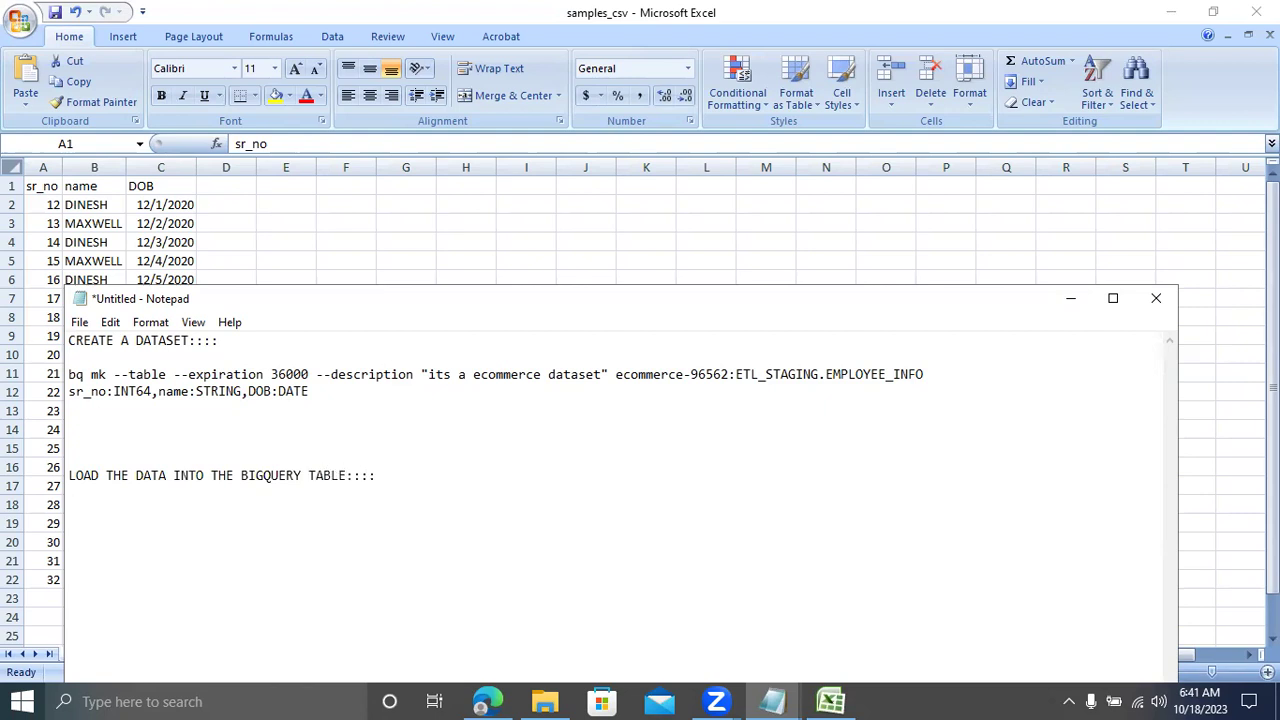
pyautogui.write('bq')
pyautogui.write('load')
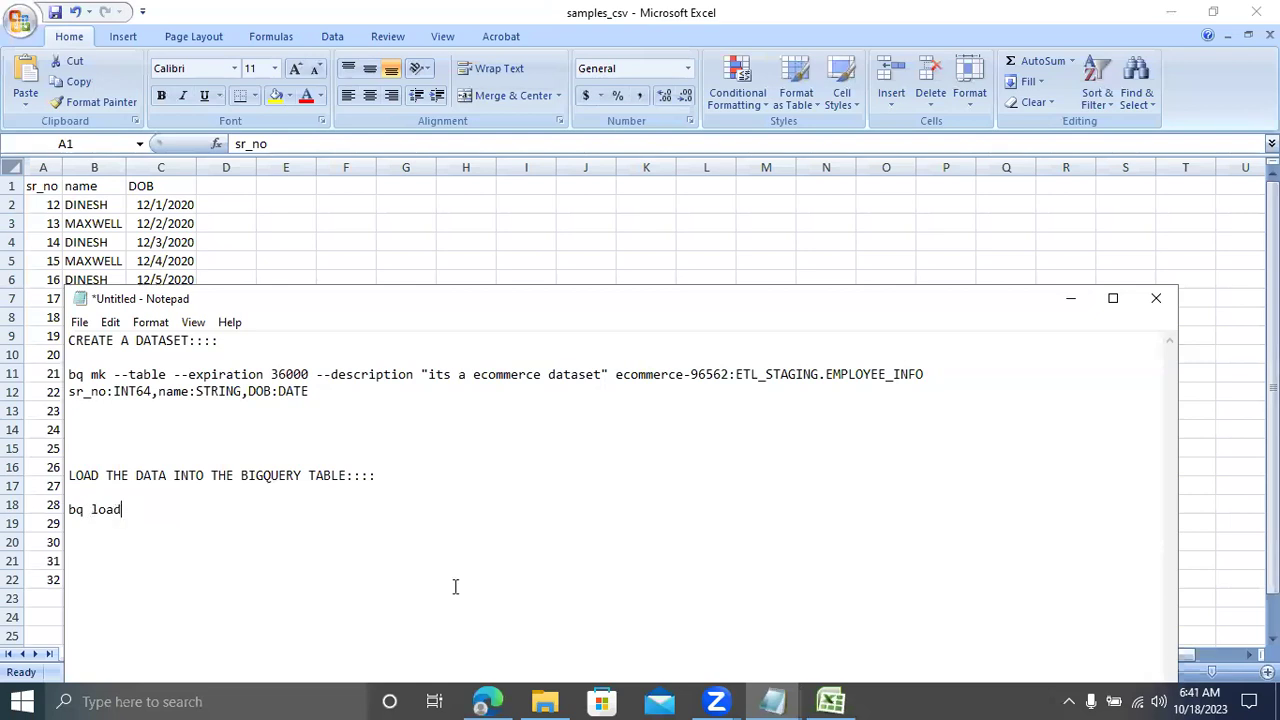
pyautogui.moveTo(487, 702)
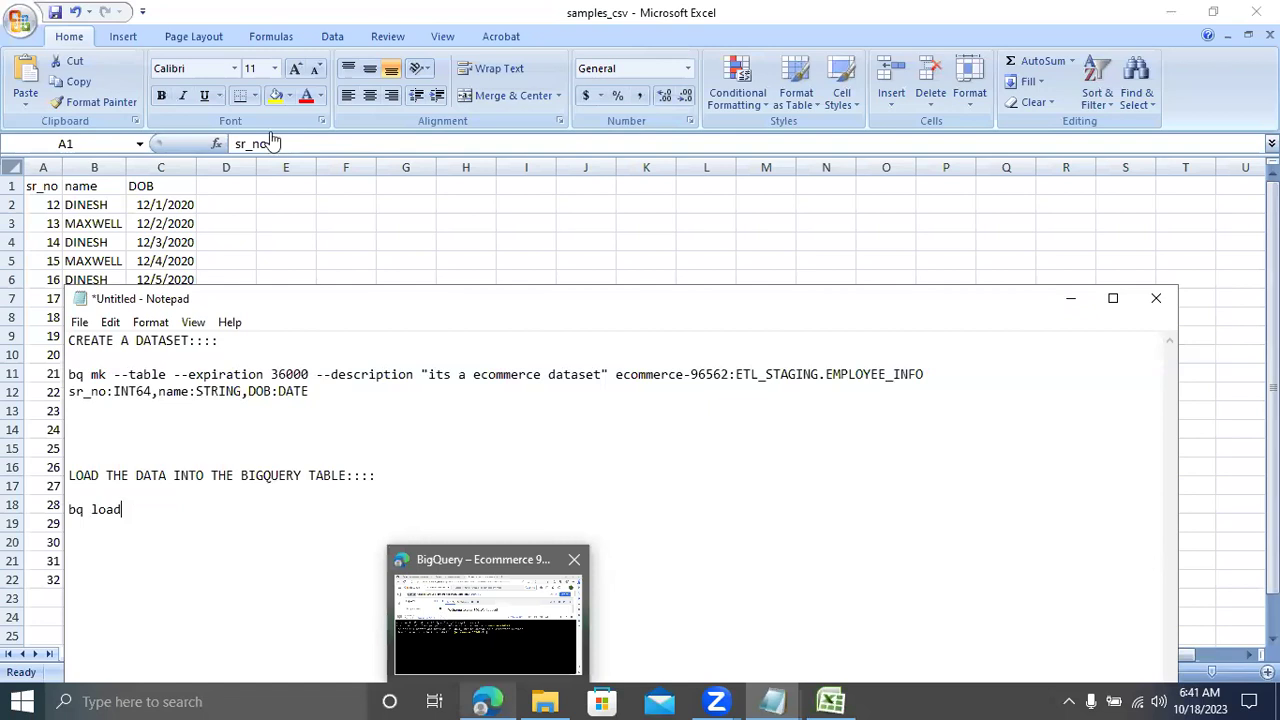
# Step: Continue the bq load command with a trailing \ and a '--source_format=CSV \' line
pyautogui.hotkey('alt', 'Tab')
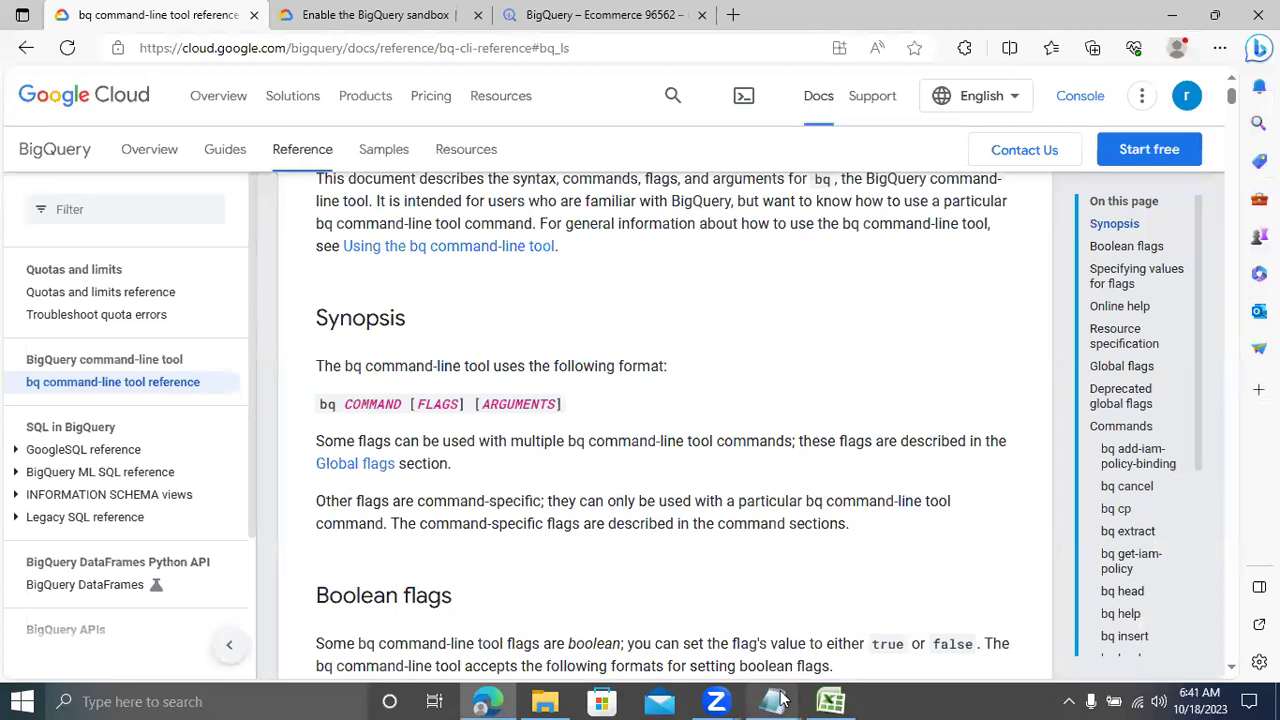
pyautogui.moveTo(773, 701)
pyautogui.click(828, 638)
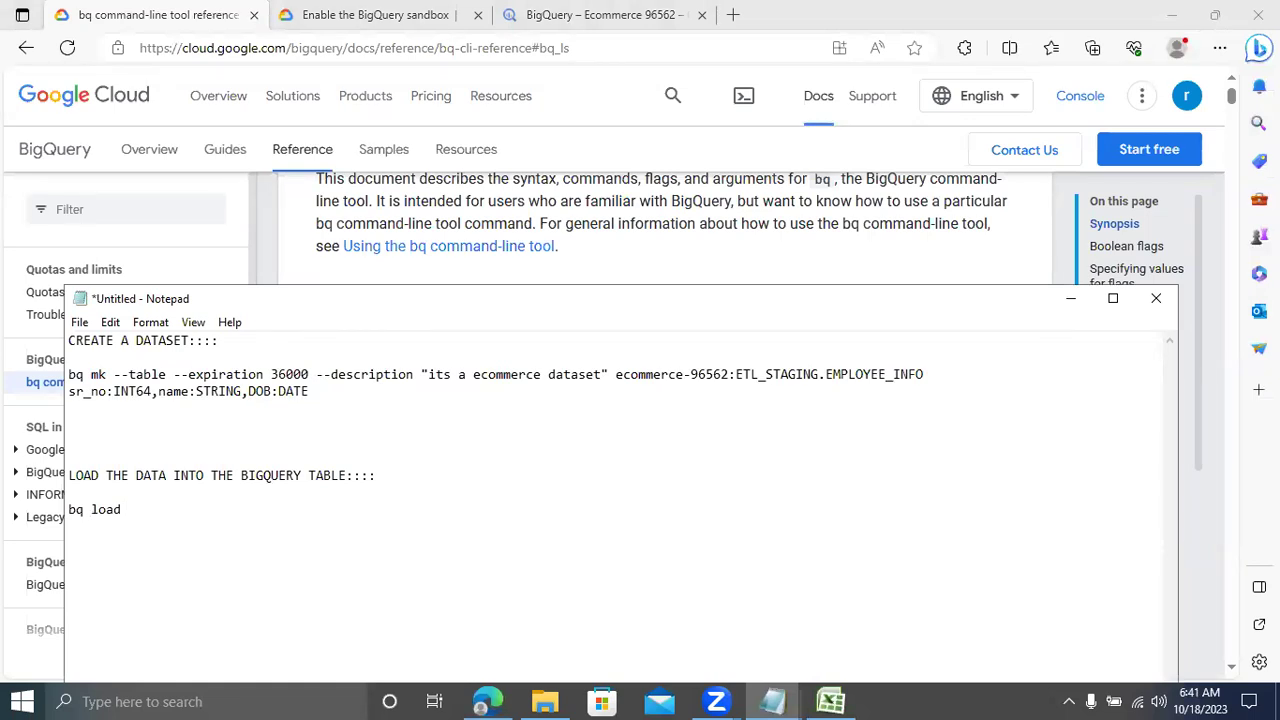
pyautogui.write(' \\')
pyautogui.press('Return')
pyautogui.write('--source')
pyautogui.write('_format=CSV ')
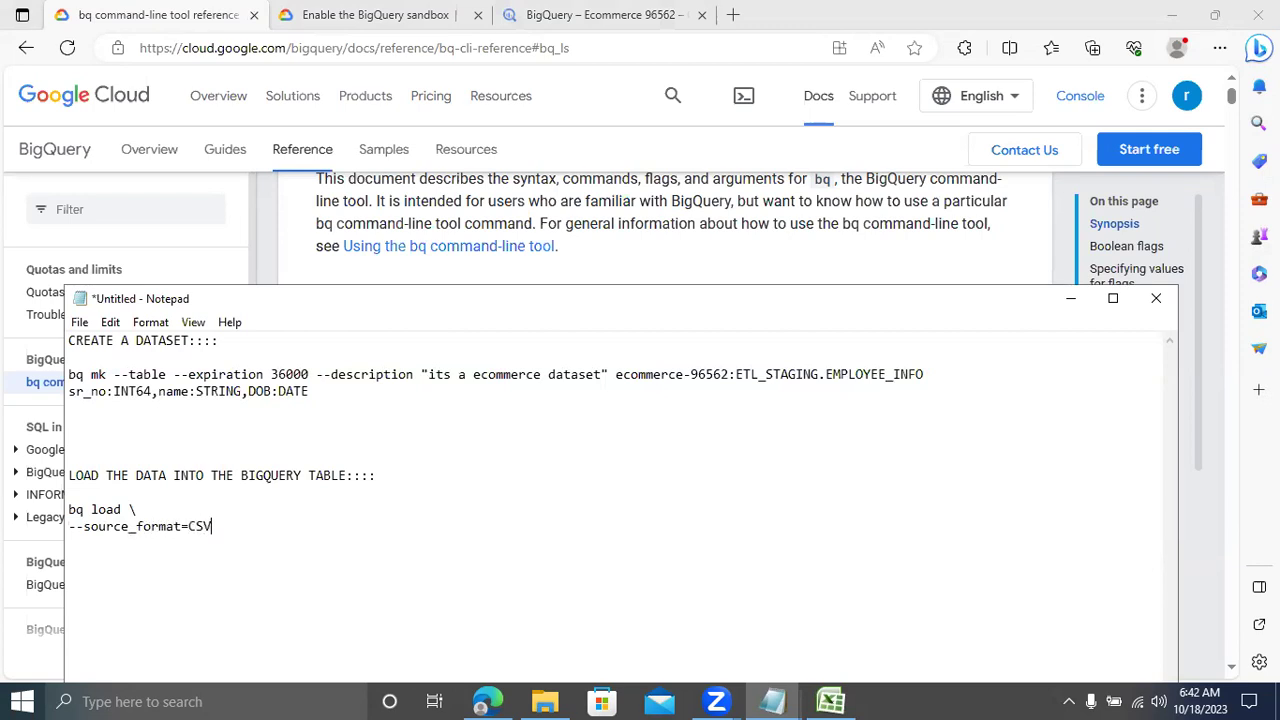
pyautogui.write('\\')
pyautogui.press('Return')
# Step: Add '--skip_leading_rows=1 \' after the CSV format line of the bq load command
pyautogui.click(830, 700)
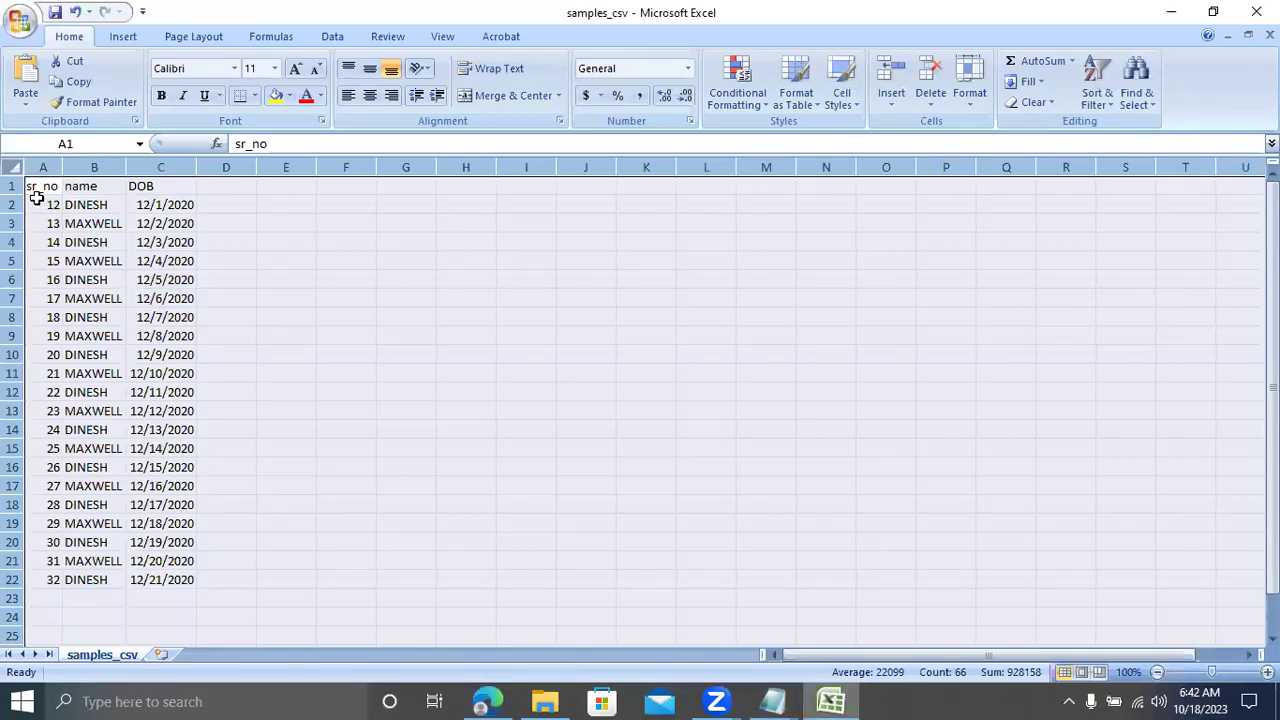
pyautogui.hotkey('alt', 'Tab')
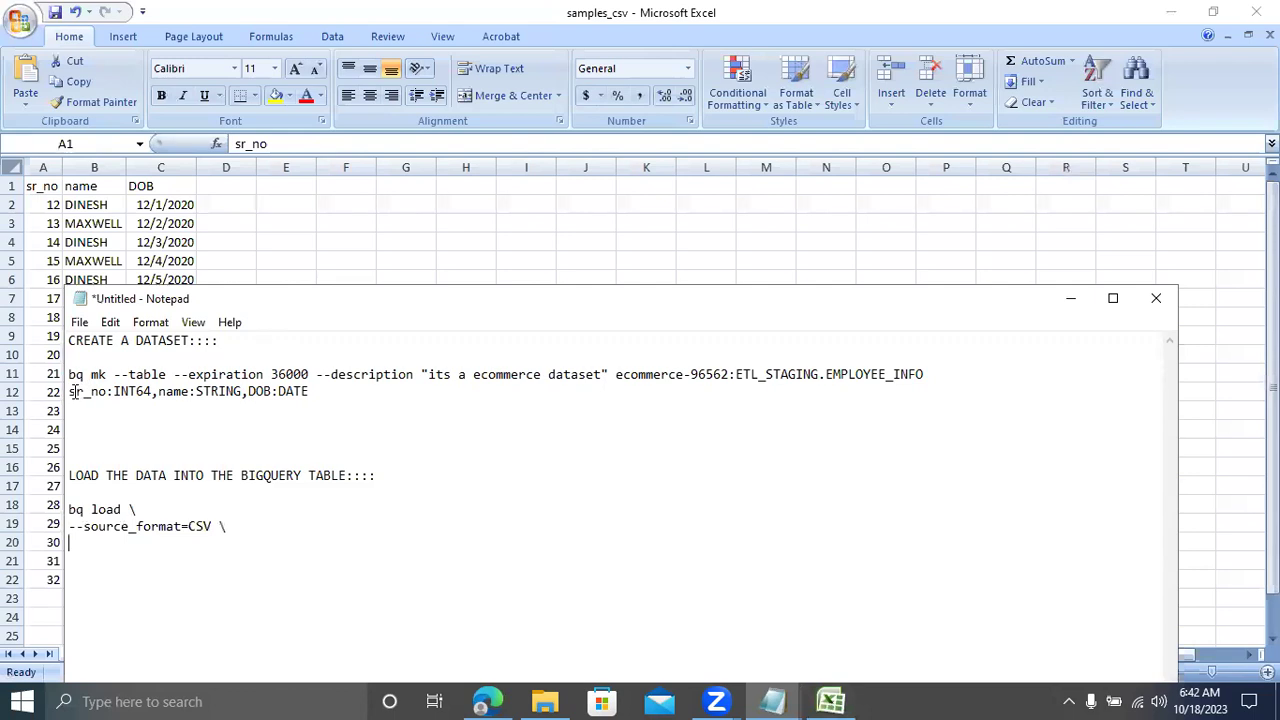
pyautogui.click(204, 546)
pyautogui.click(830, 701)
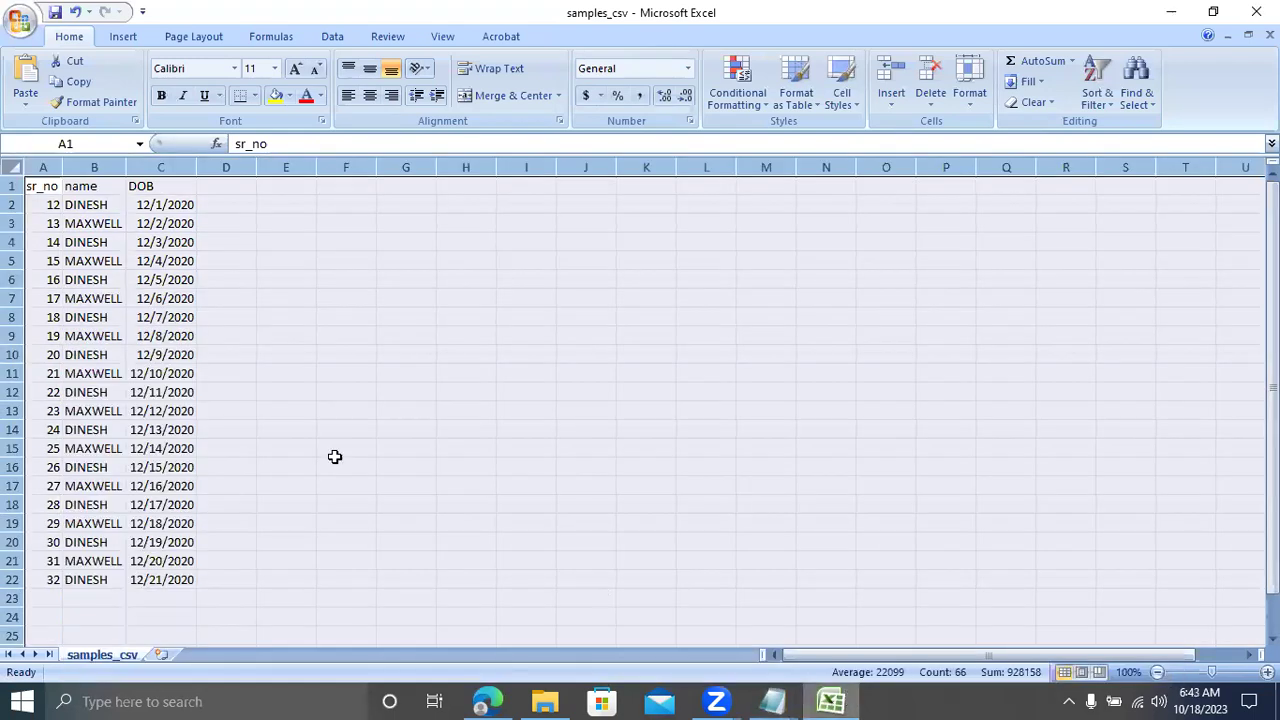
pyautogui.hotkey('alt', 'Tab')
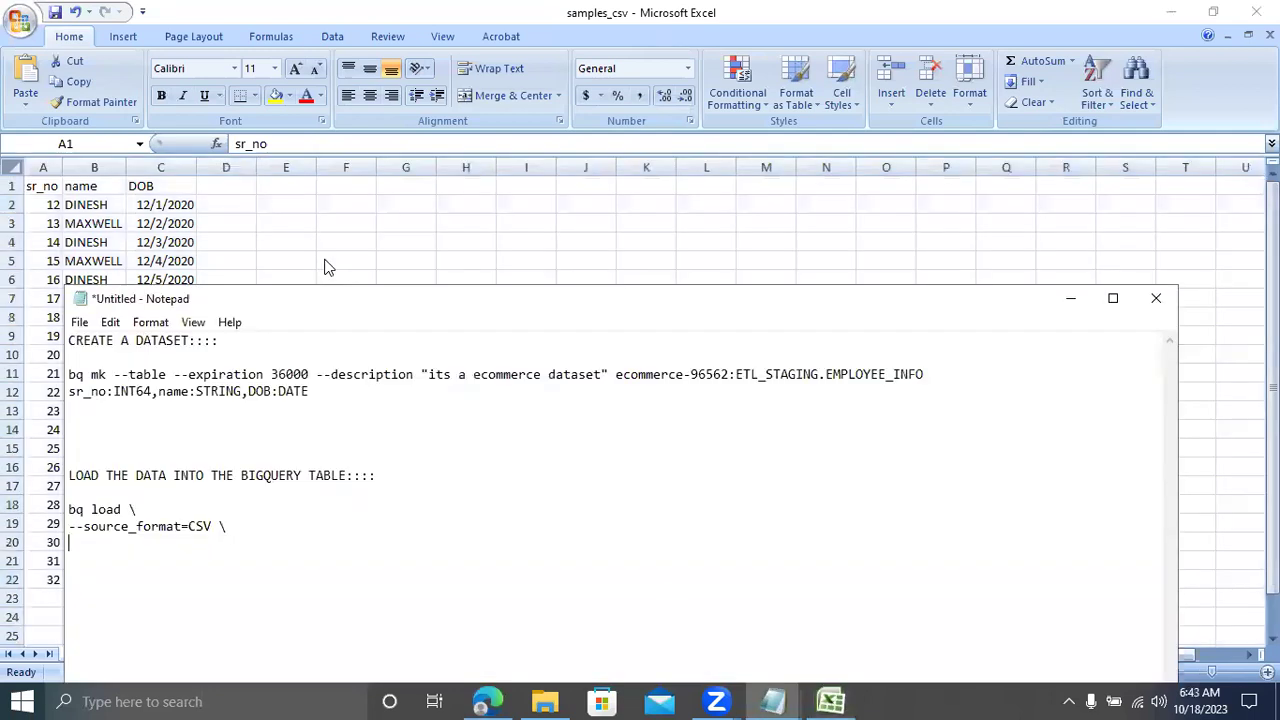
pyautogui.write('--')
pyautogui.write('skip')
pyautogui.write('_leading')
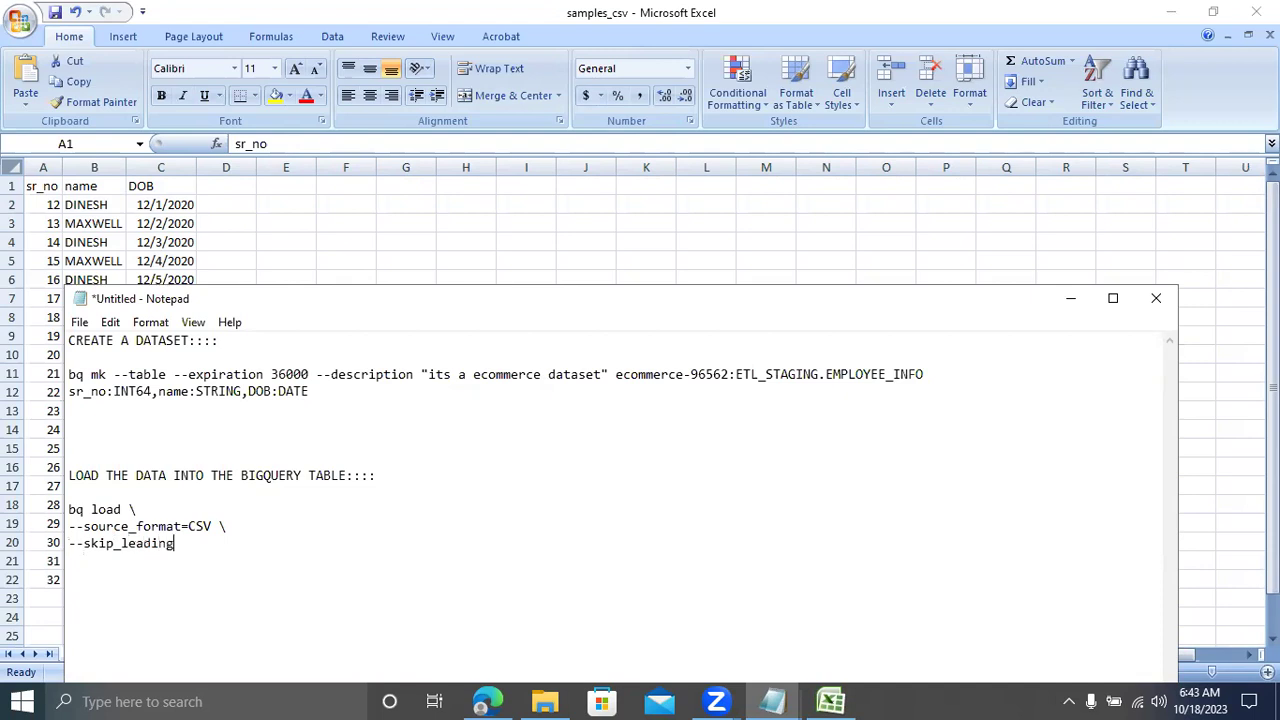
pyautogui.write('_rows')
pyautogui.write('=1')
pyautogui.write(' \\')
# Step: Copy ETL_STAGING.EMPLOYEE_INFO from the bq mk line and paste it as the next load line, followed by \
pyautogui.moveTo(736, 374); pyautogui.dragTo(820, 372)
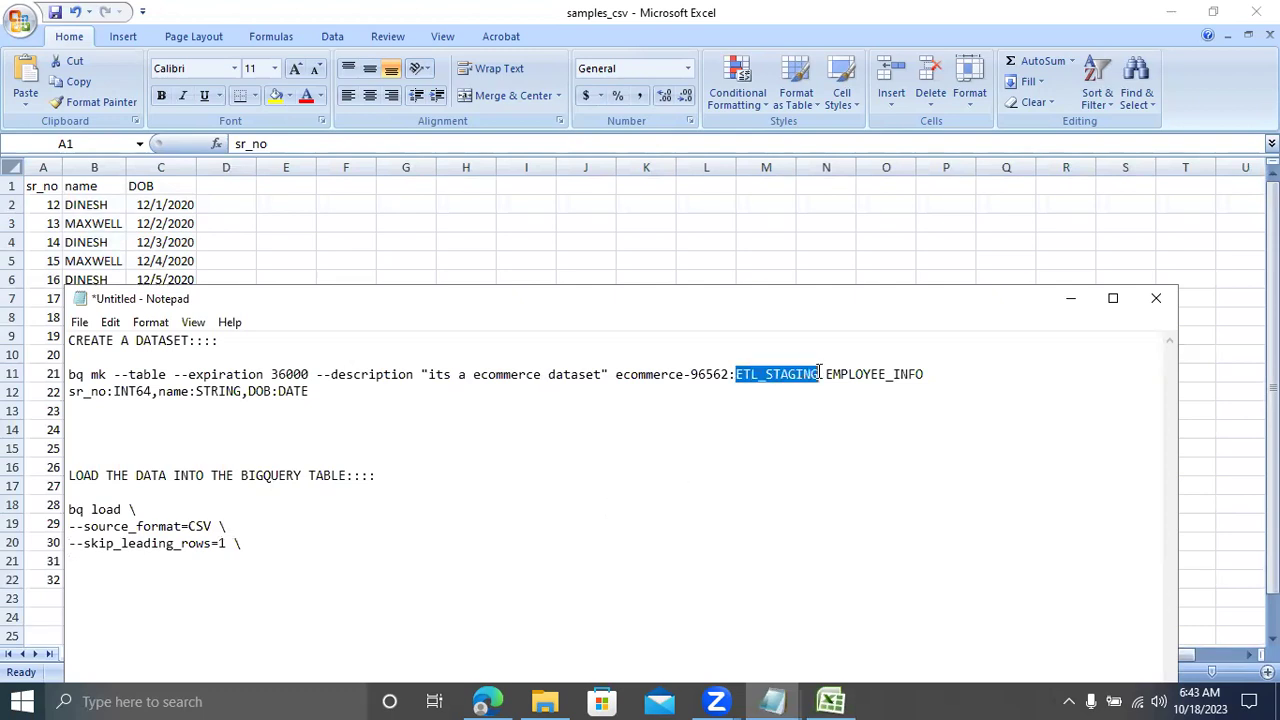
pyautogui.moveTo(932, 374); pyautogui.dragTo(738, 370)
pyautogui.hotkey('ctrl', 'c')
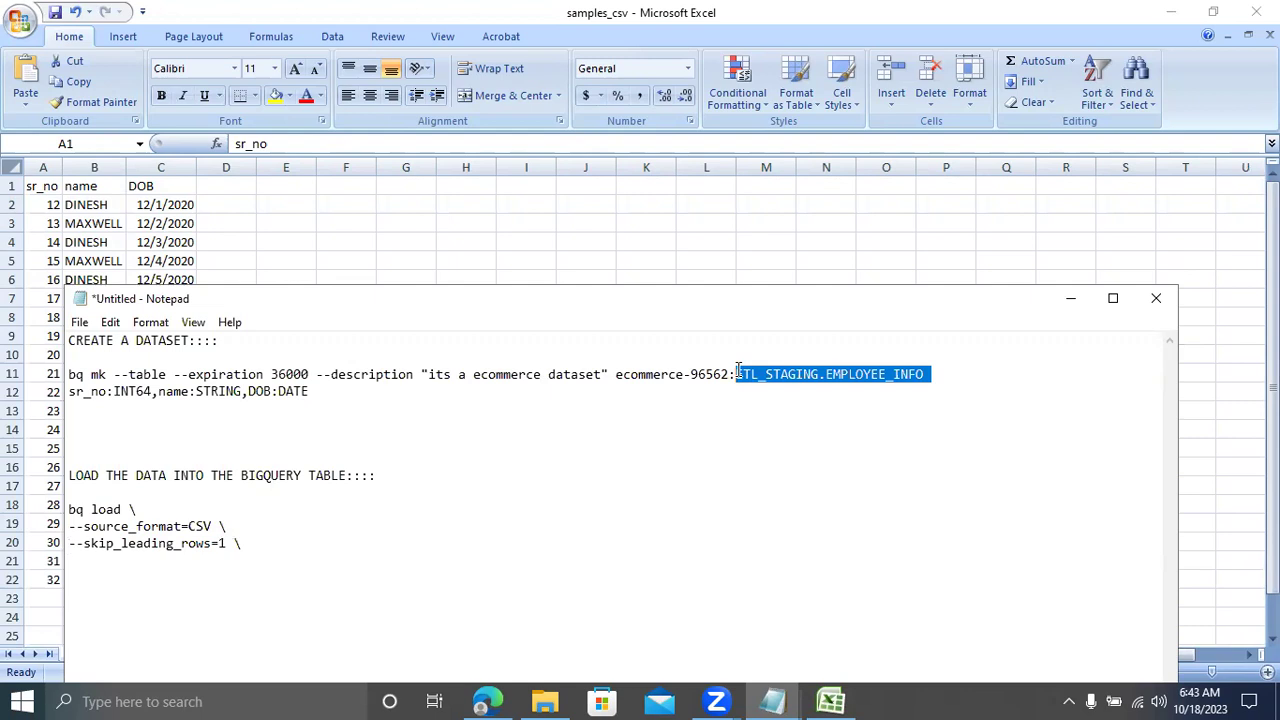
pyautogui.click(252, 541)
pyautogui.press('Return')
pyautogui.hotkey('ctrl', 'v')
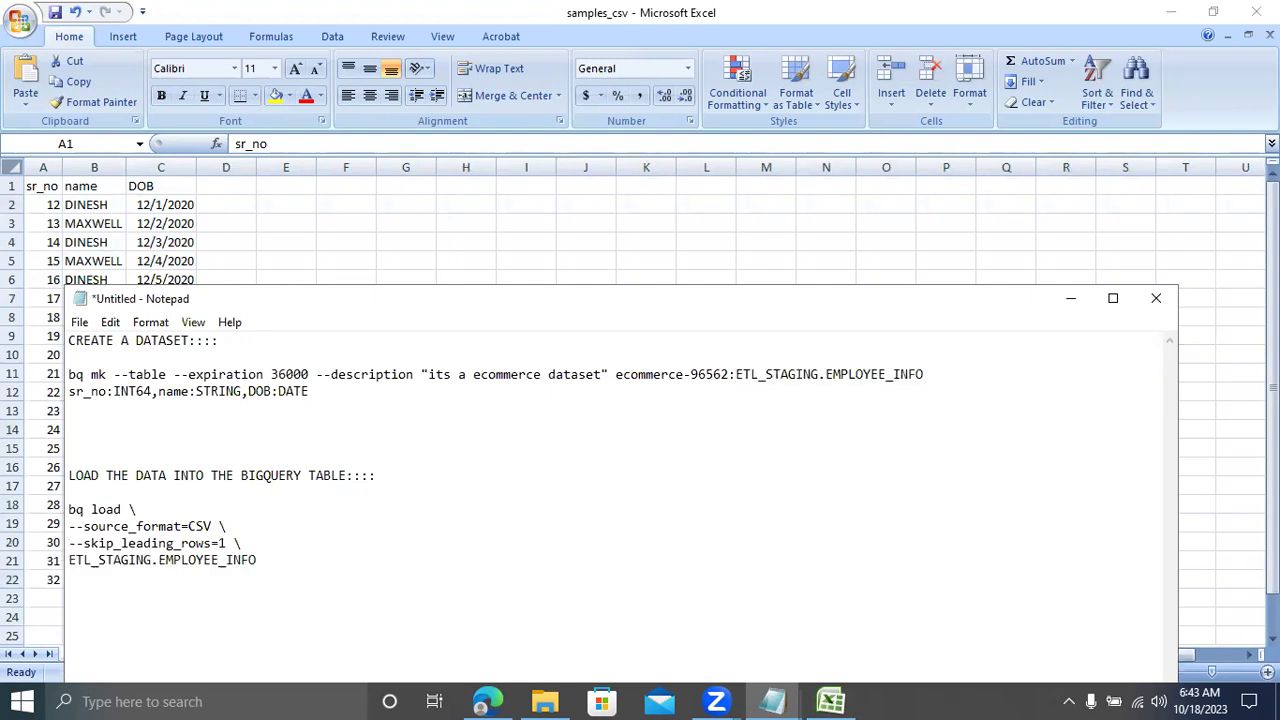
pyautogui.write('\\')
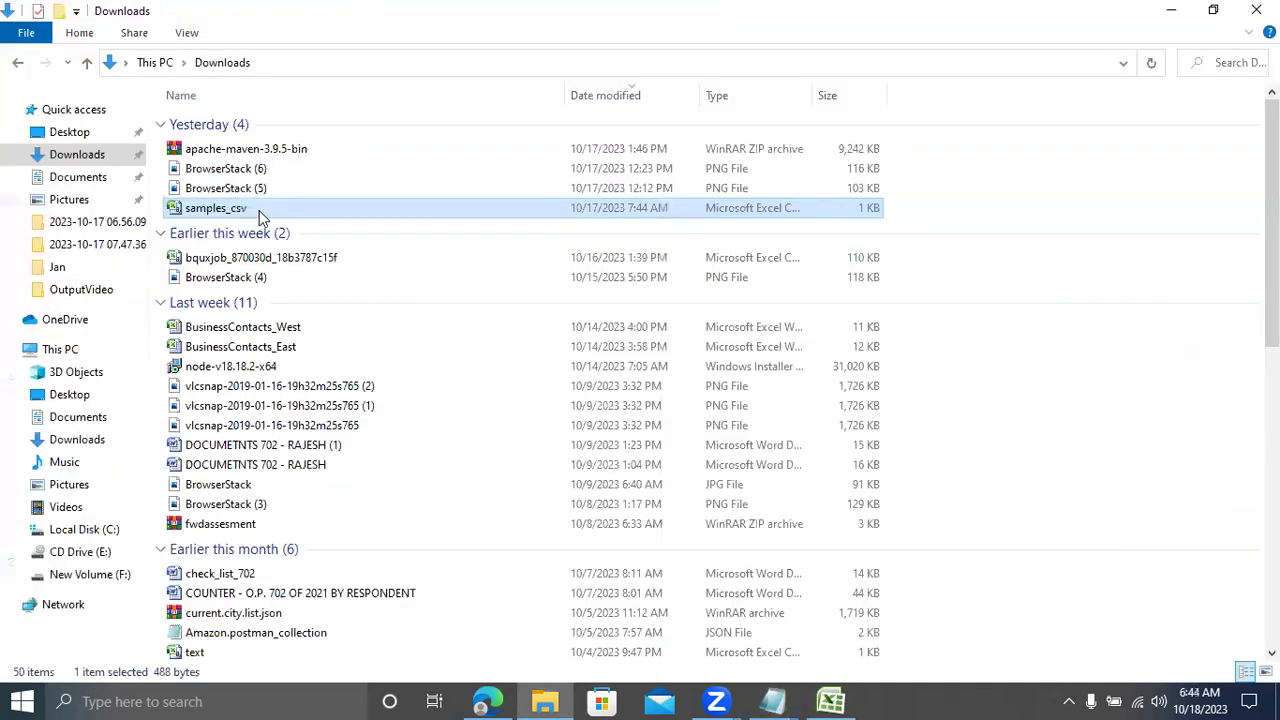
# Step: Check in samples_csv's Properties that its type is comma-separated values (.csv), then cancel
pyautogui.doubleClick(259, 210)
pyautogui.rightClick(259, 208)
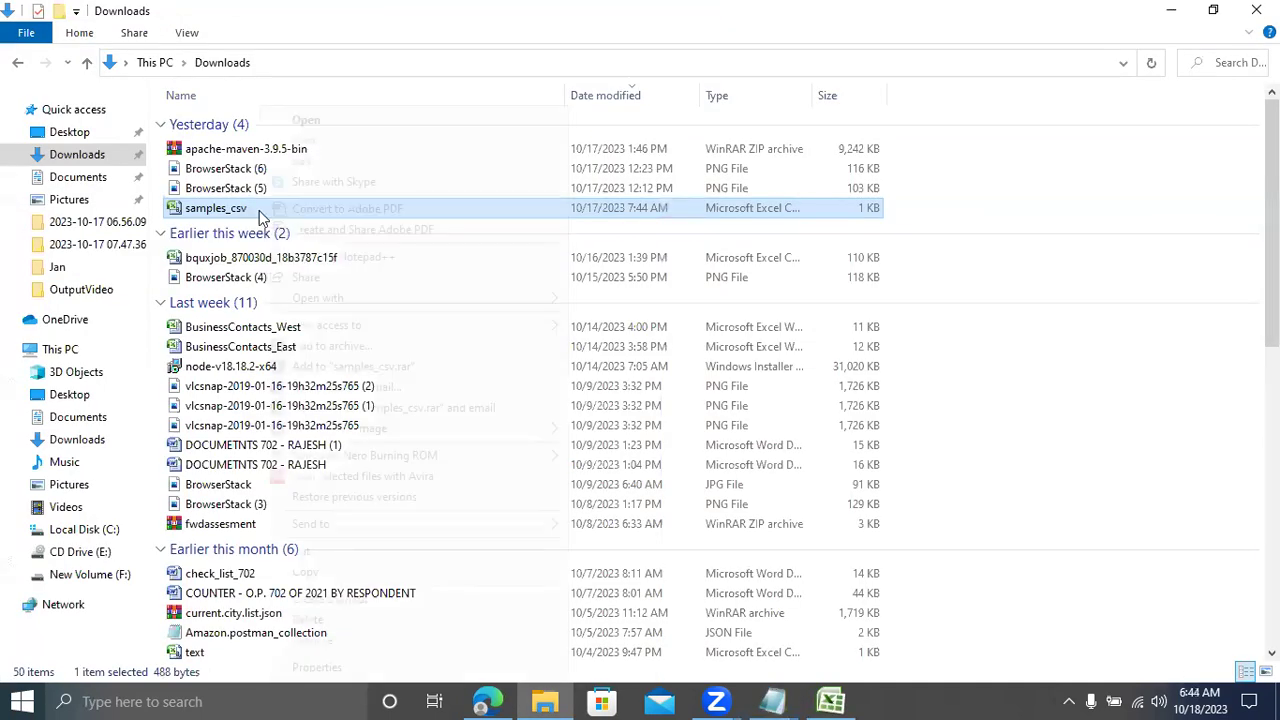
pyautogui.click(318, 667)
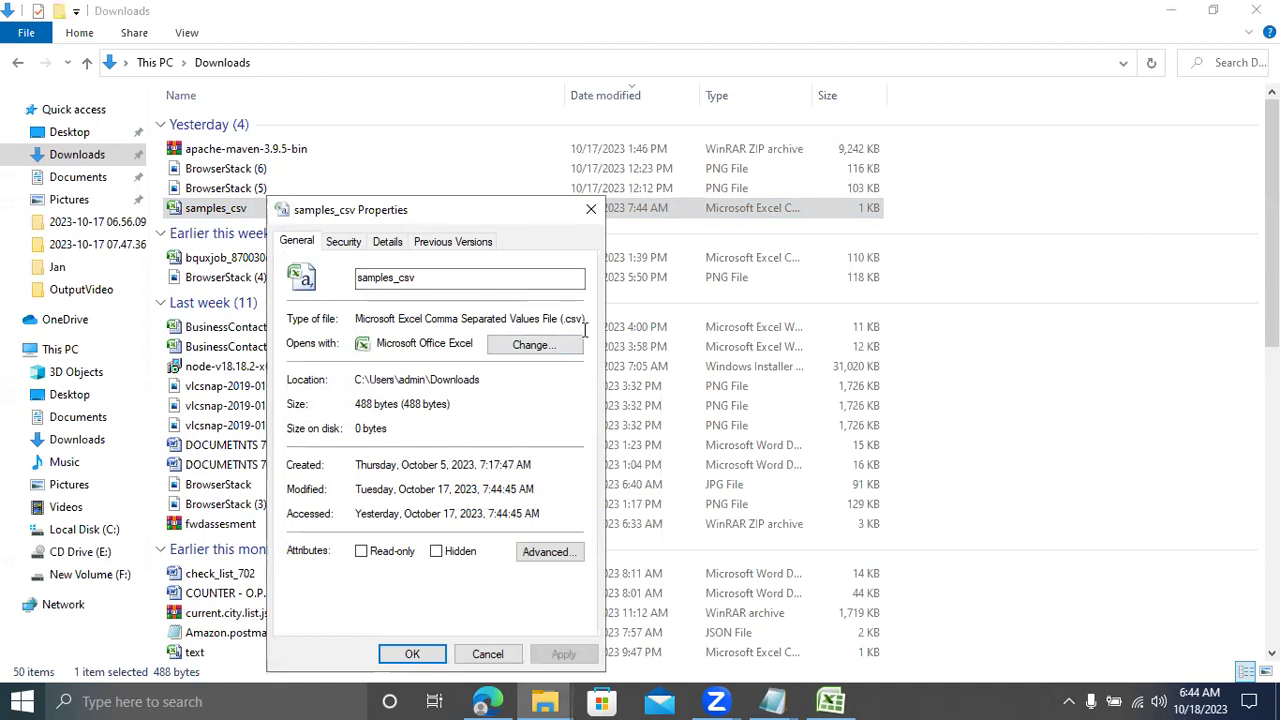
pyautogui.click(487, 654)
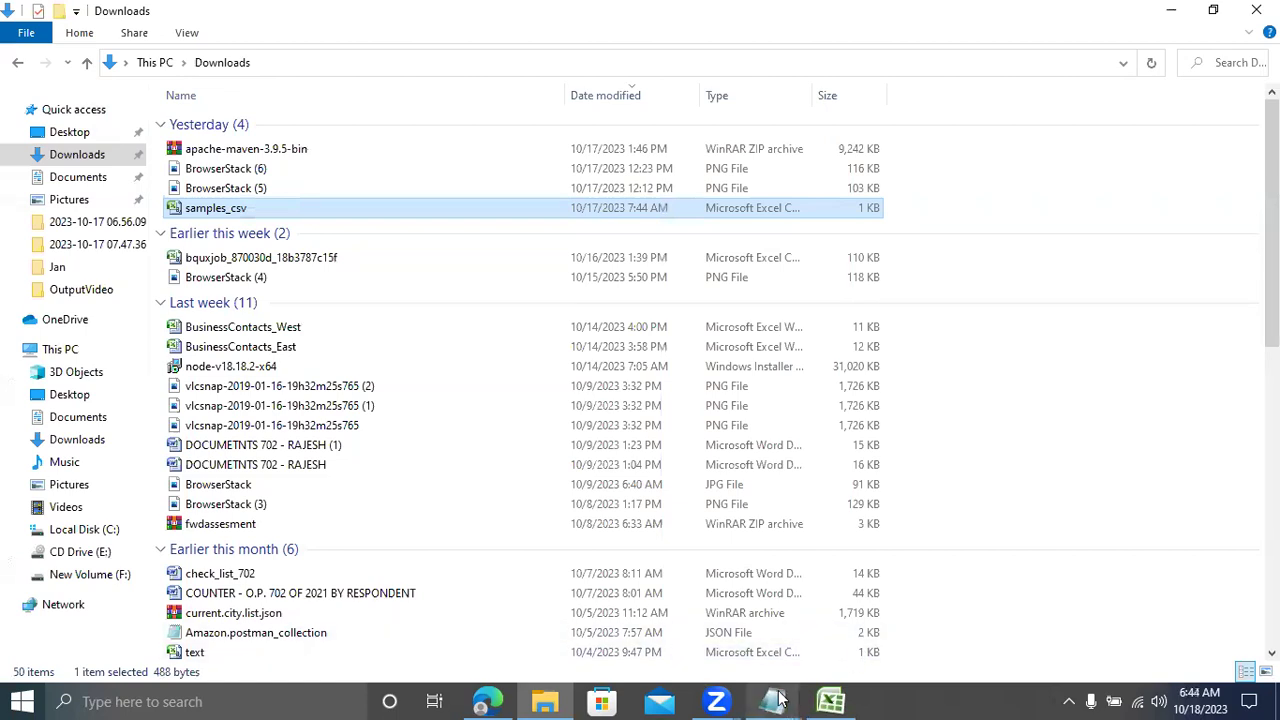
# Step: End the bq load command with samples_csv.csv and copy the two bq mk table-creation lines
pyautogui.moveTo(773, 701)
pyautogui.click(836, 614)
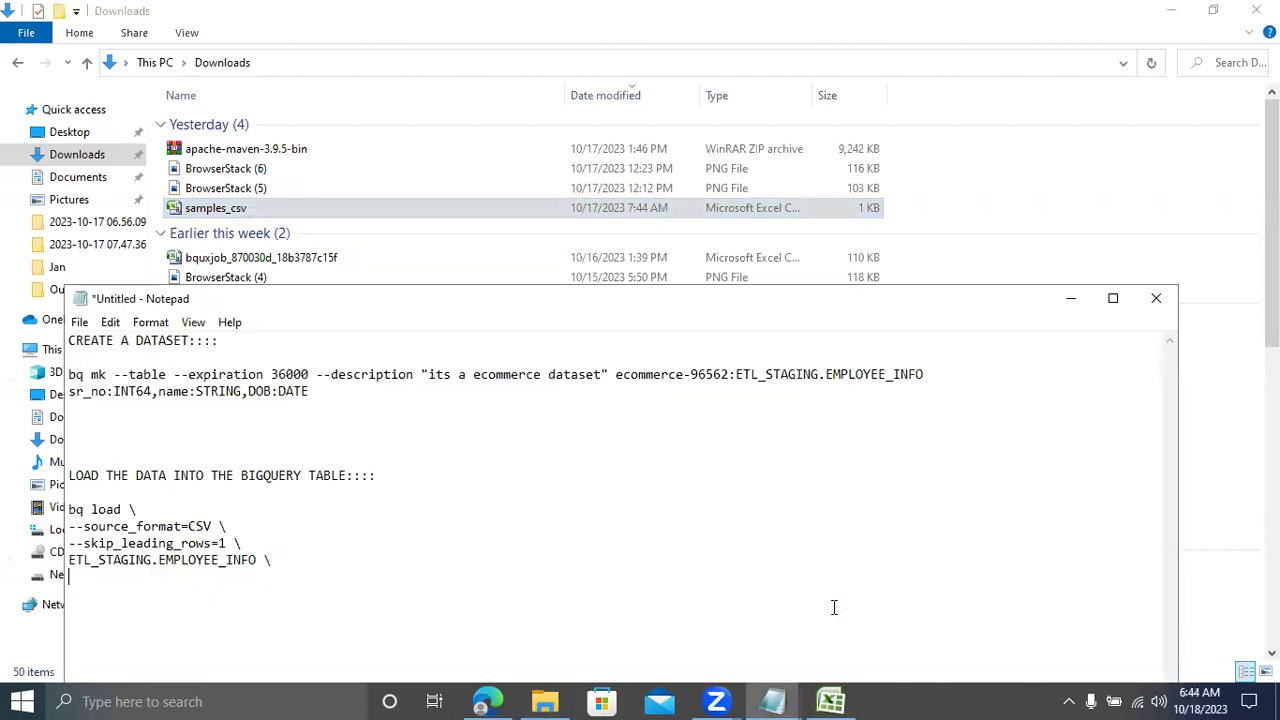
pyautogui.write('samples_csv.csv')
pyautogui.moveTo(318, 388); pyautogui.dragTo(62, 373)
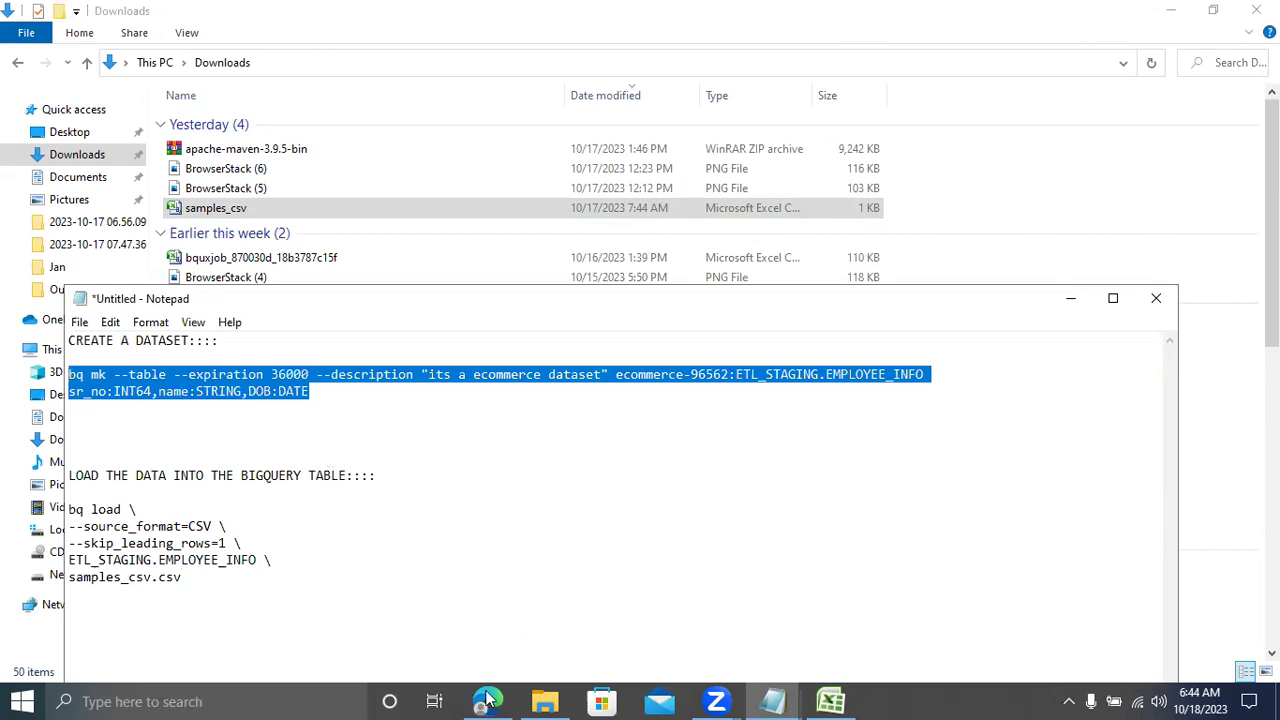
pyautogui.moveTo(487, 701)
pyautogui.click(471, 609)
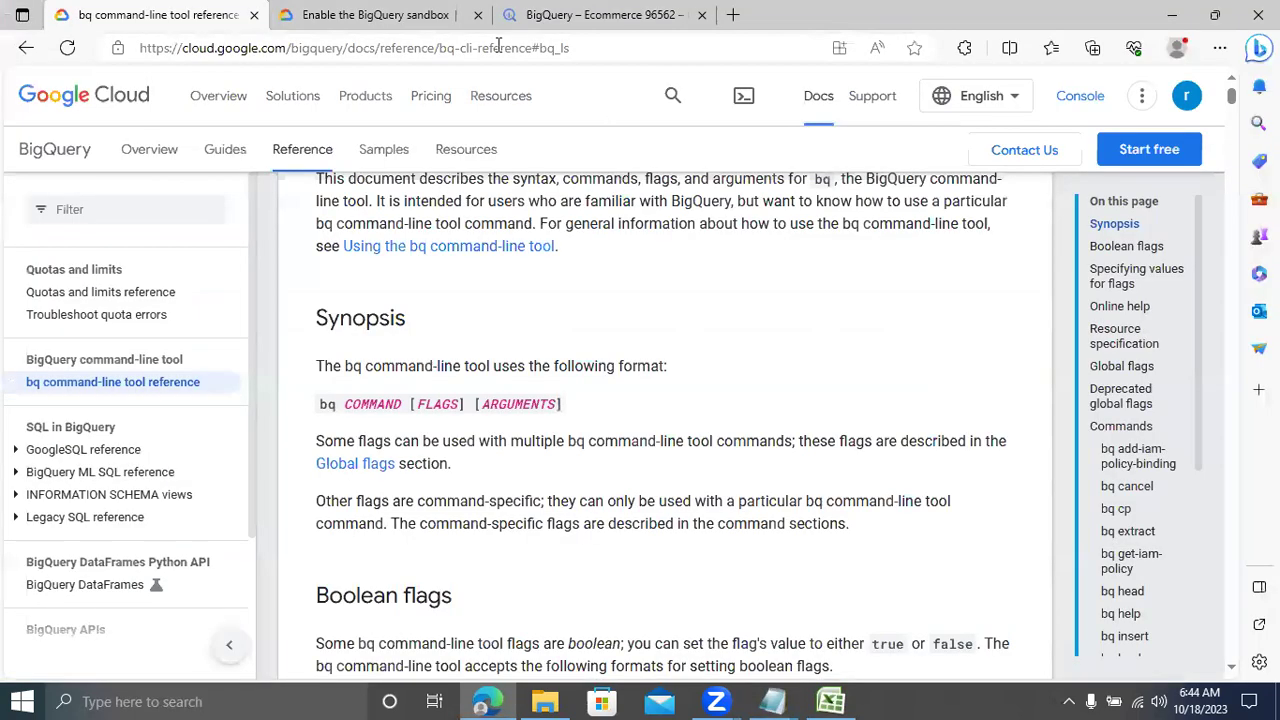
# Step: Paste the bq mk --table command for ETL_STAGING.EMPLOYEE_INFO into Cloud Shell and run it
pyautogui.click(375, 14)
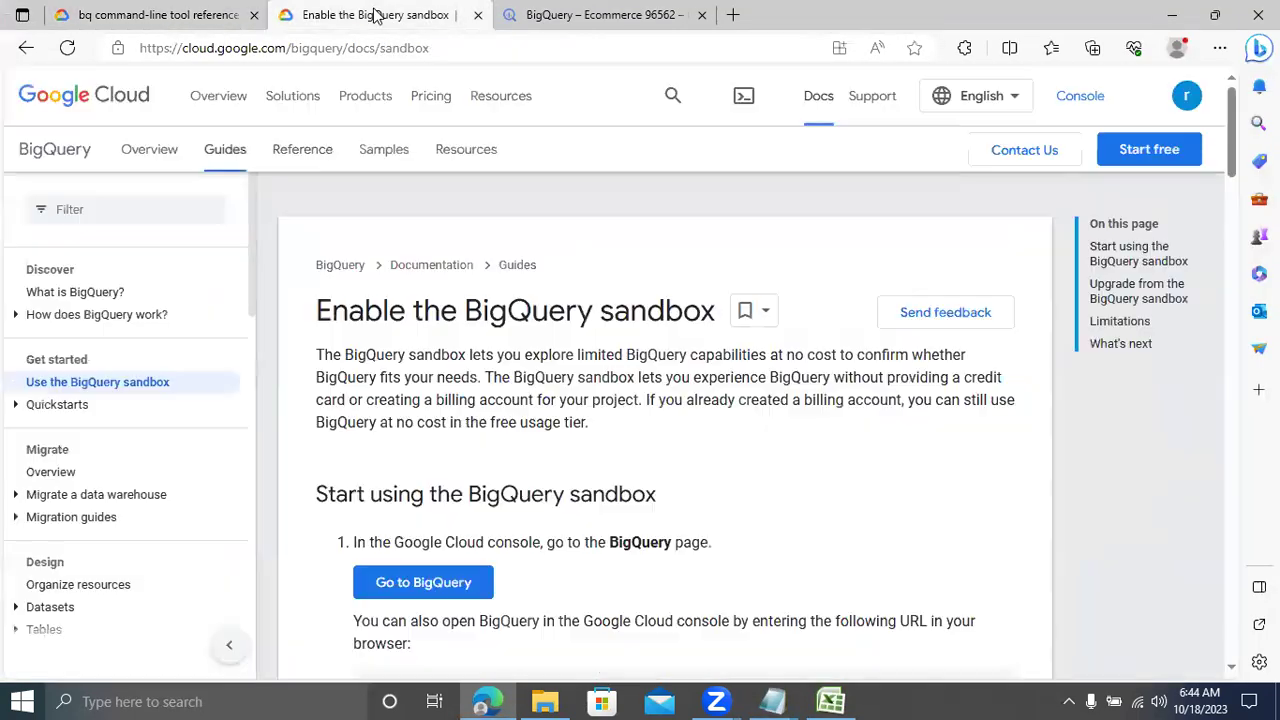
pyautogui.click(568, 14)
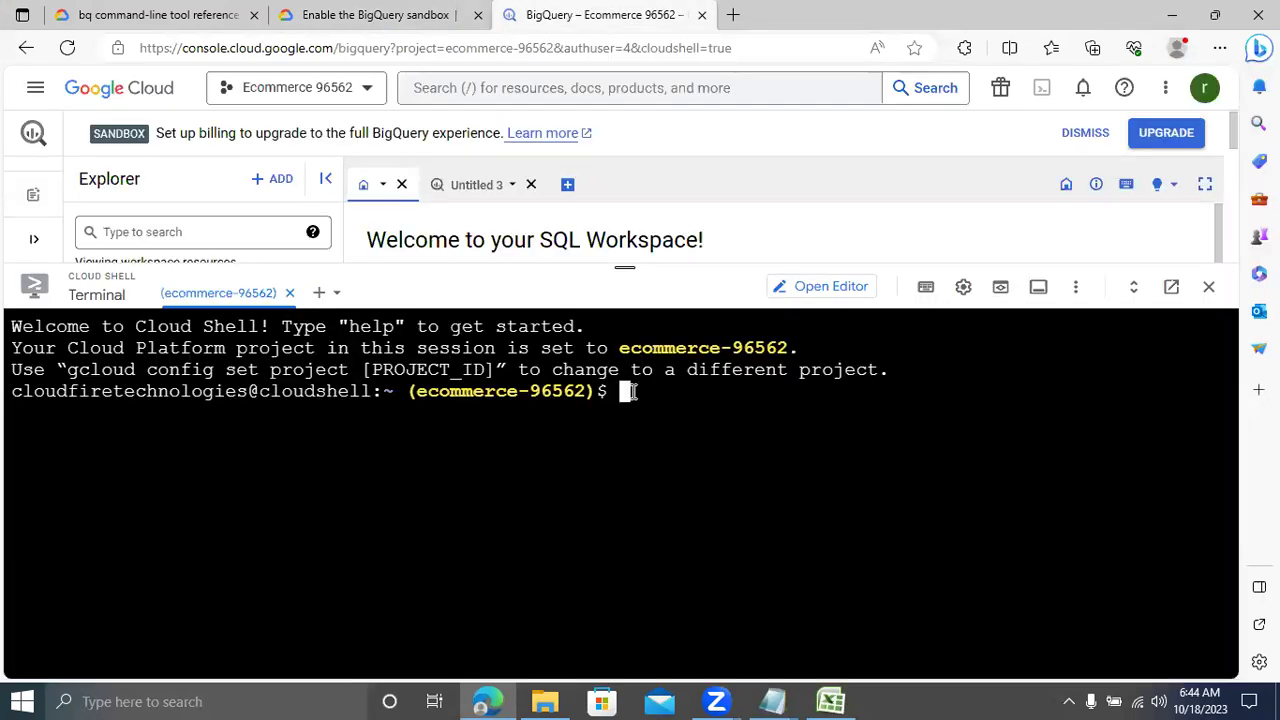
pyautogui.hotkey('ctrl', 'v')
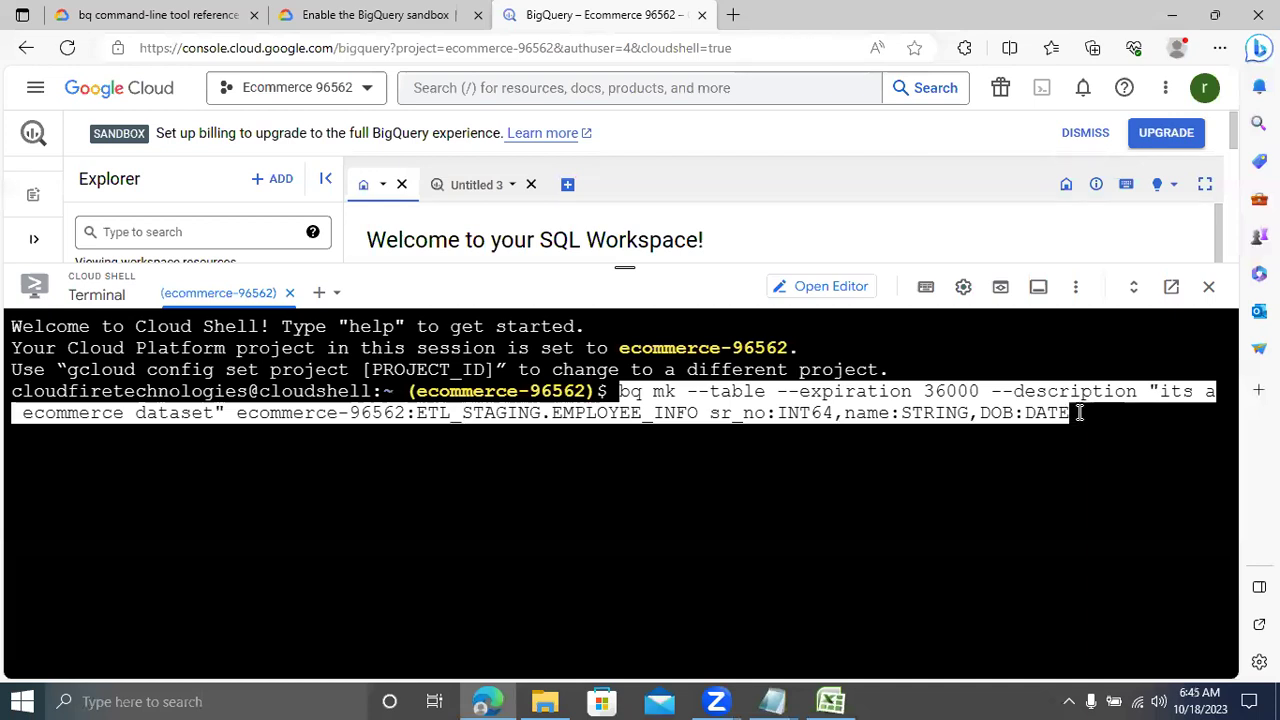
pyautogui.press('Return')
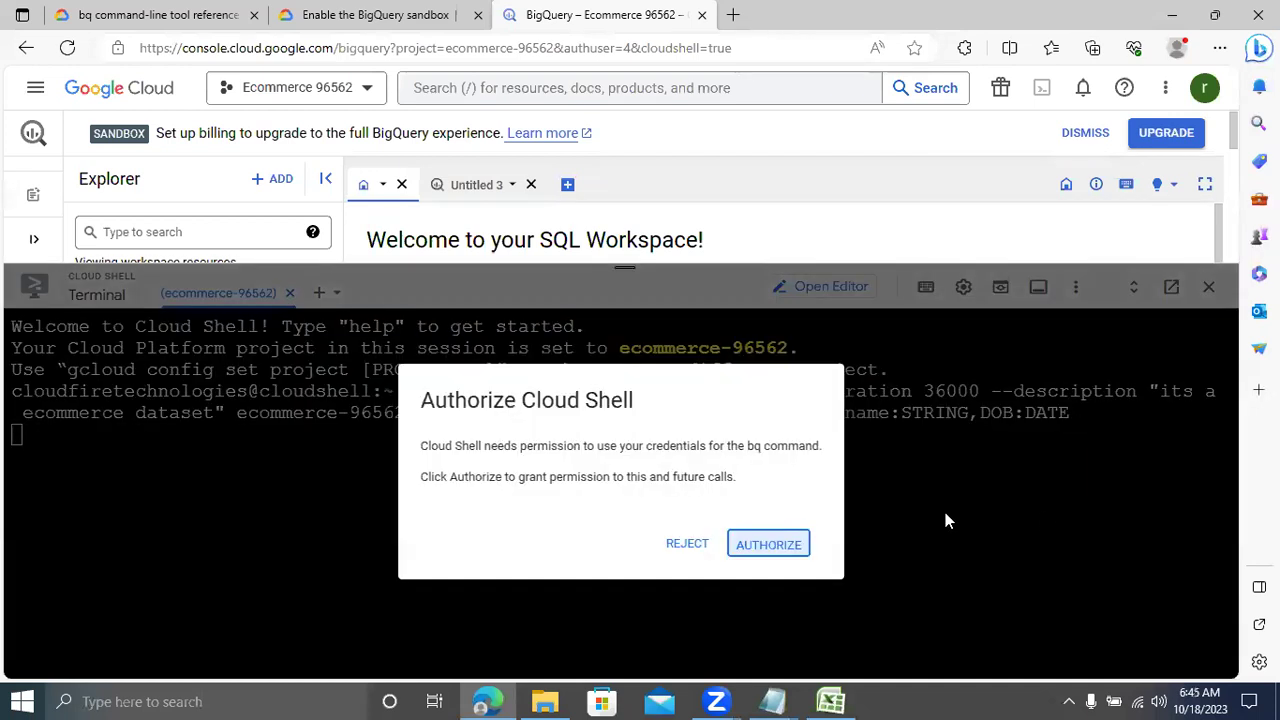
# Step: Authorize Cloud Shell, note the 'Not found: Dataset ETL_STAGING' error, and start a new 'bq mk'
pyautogui.click(787, 543)
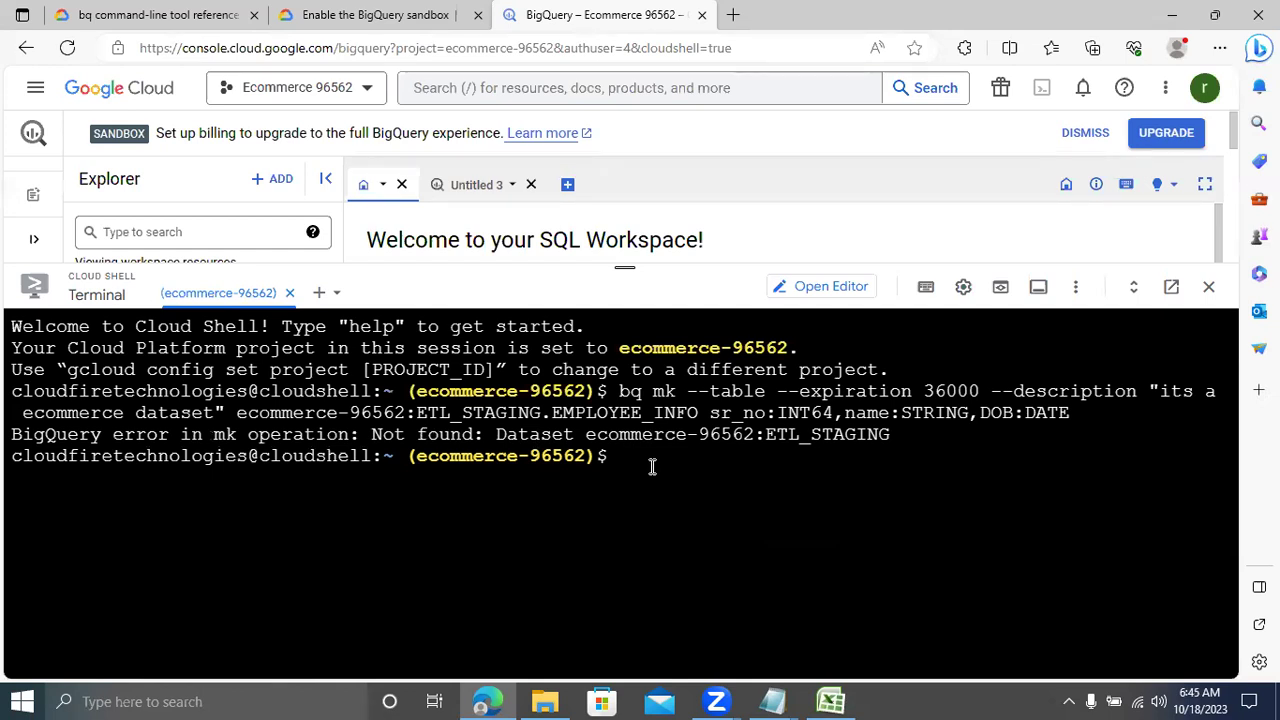
pyautogui.write('bq ')
pyautogui.write('mk')
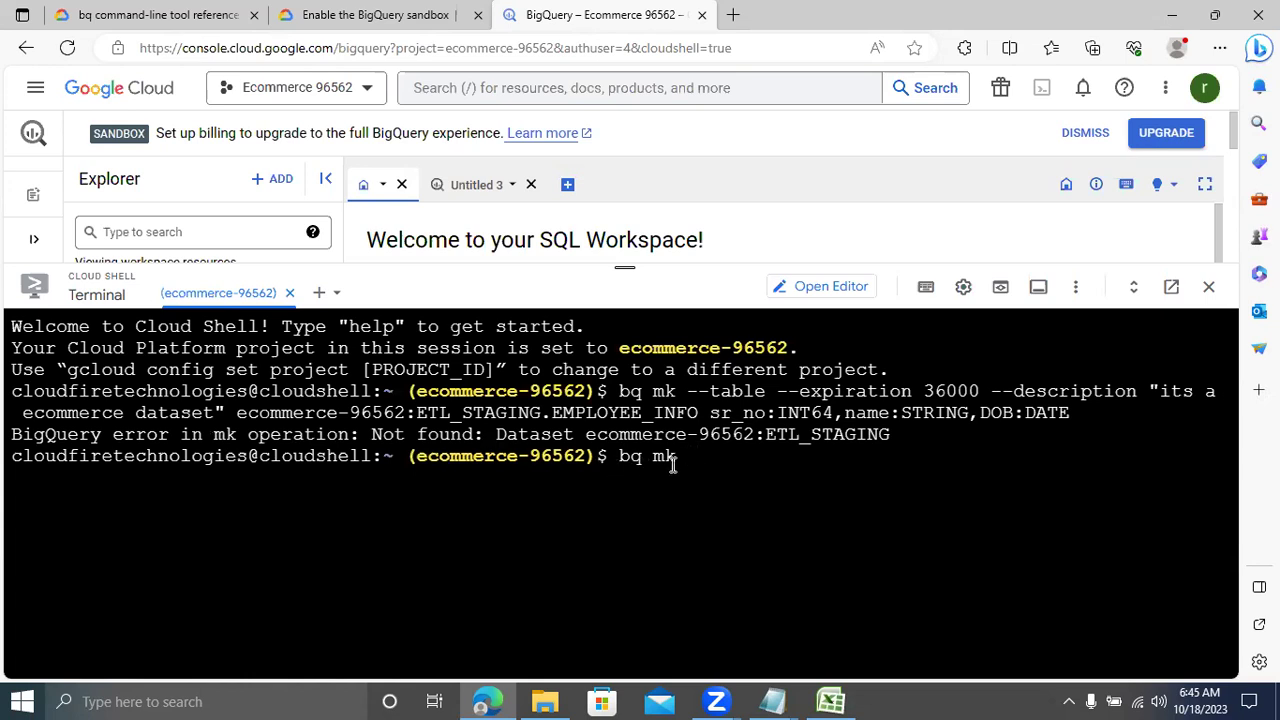
pyautogui.moveTo(773, 701)
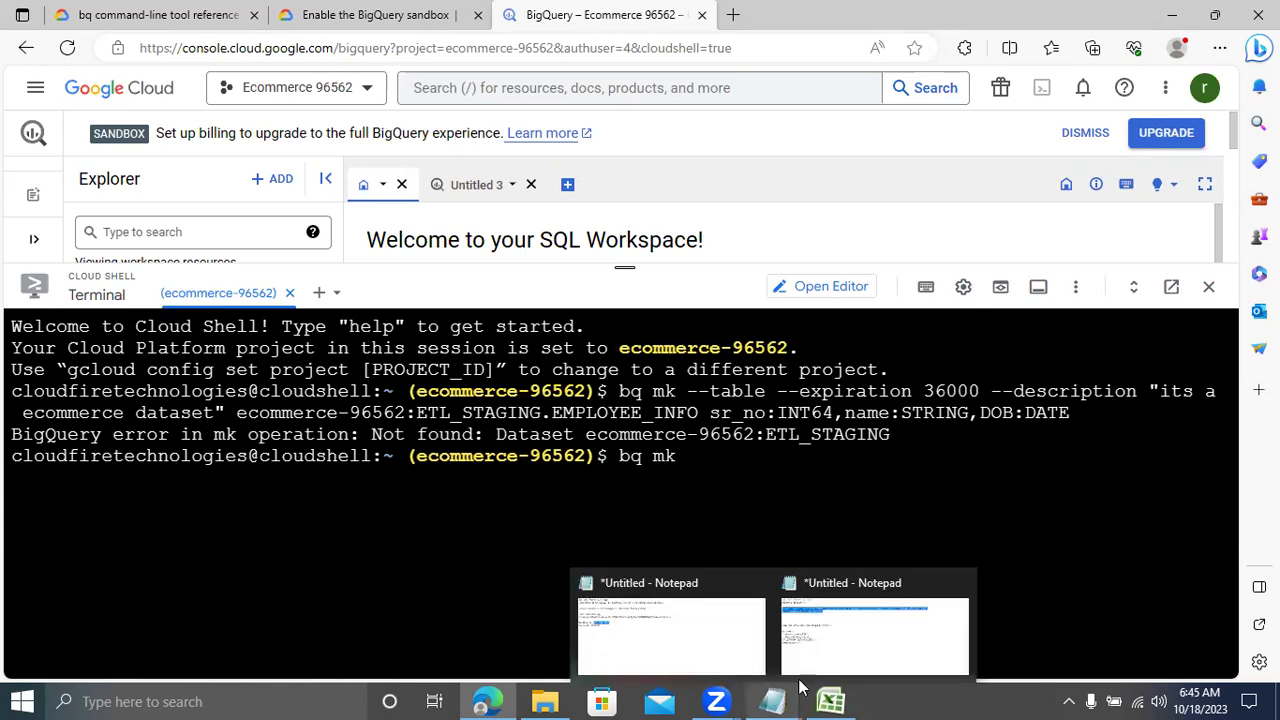
# Step: Copy ETL_STAGING from the Notepad draft and run 'bq mk ETL_STAGING' to create the dataset
pyautogui.click(862, 615)
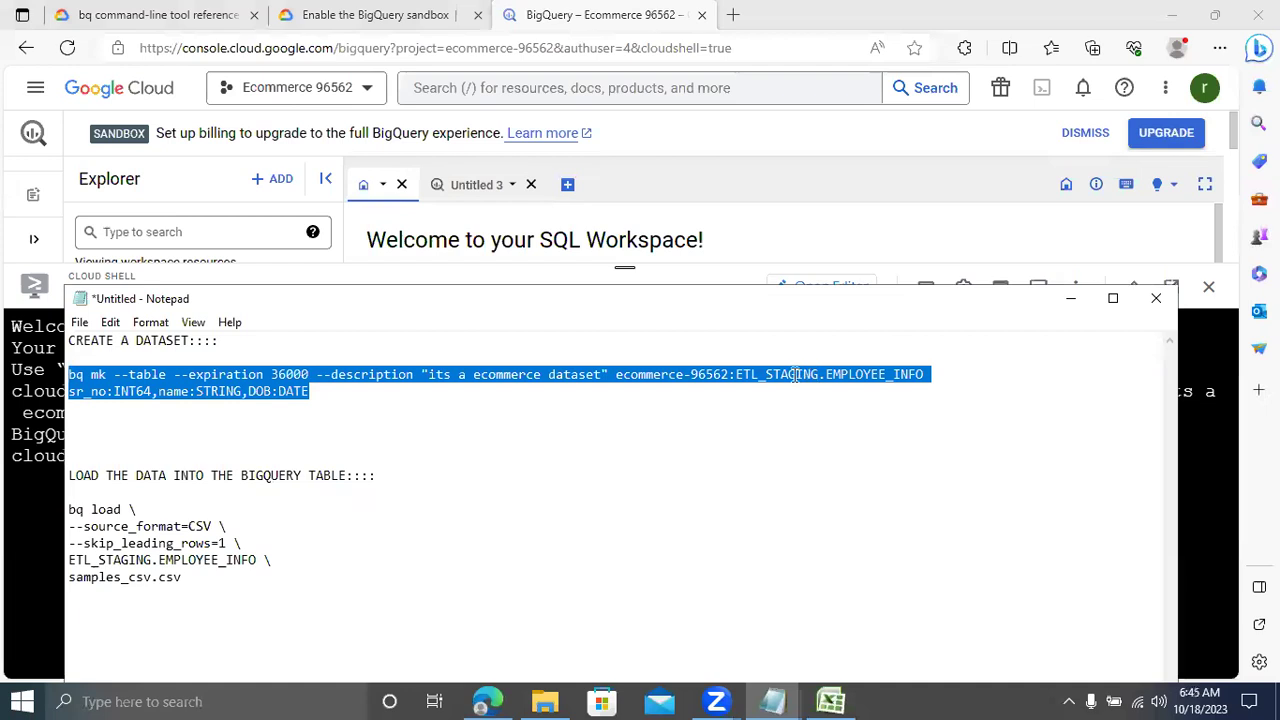
pyautogui.click(645, 374)
pyautogui.doubleClick(645, 374)
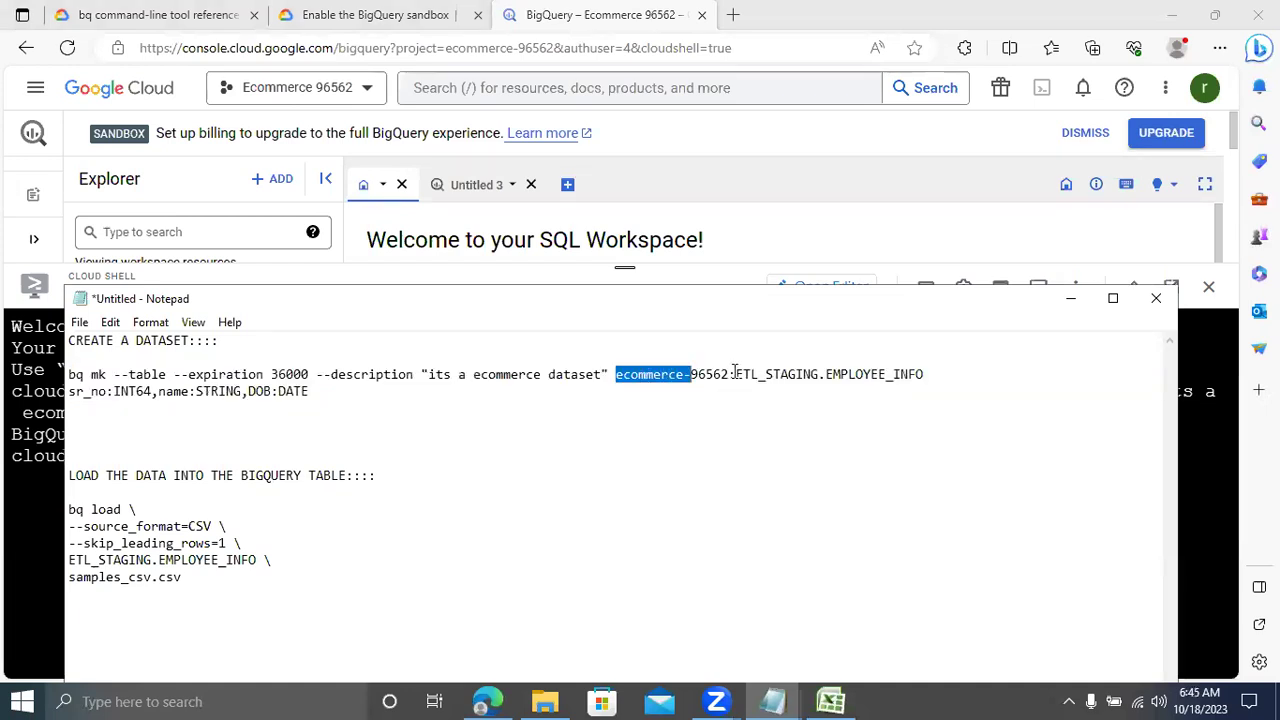
pyautogui.moveTo(736, 374); pyautogui.dragTo(822, 374)
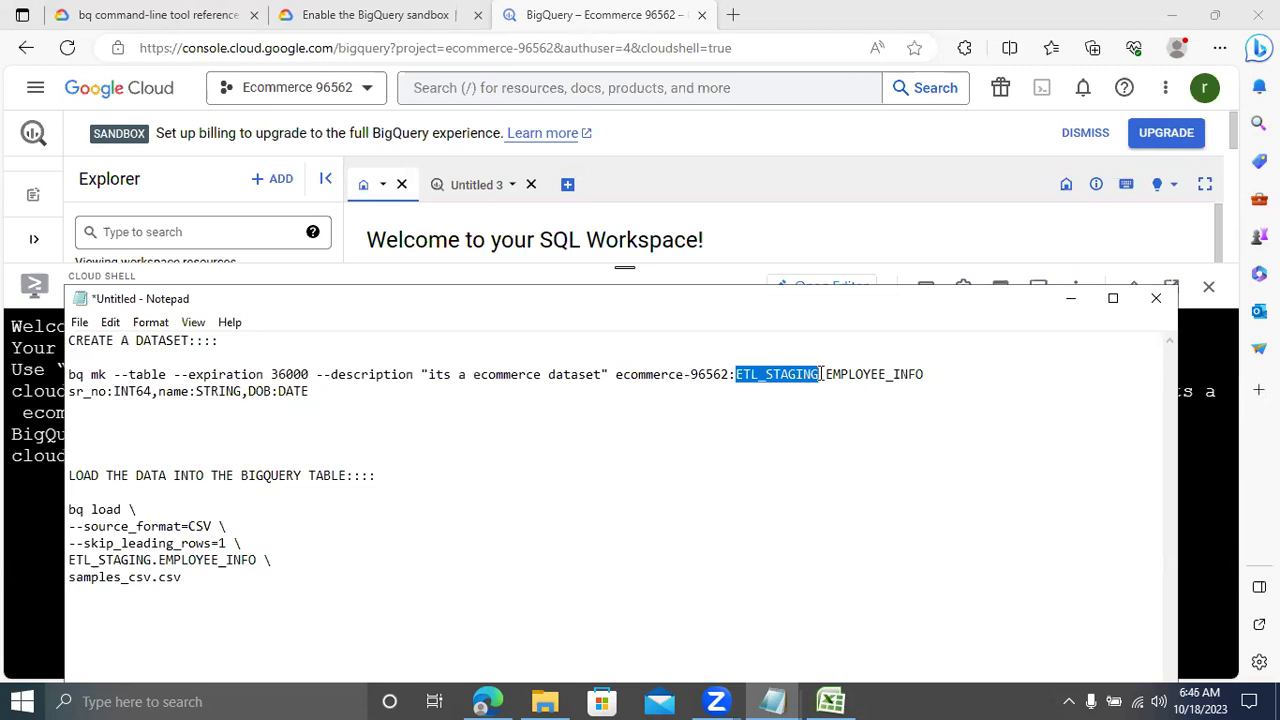
pyautogui.hotkey('alt', 'Tab')
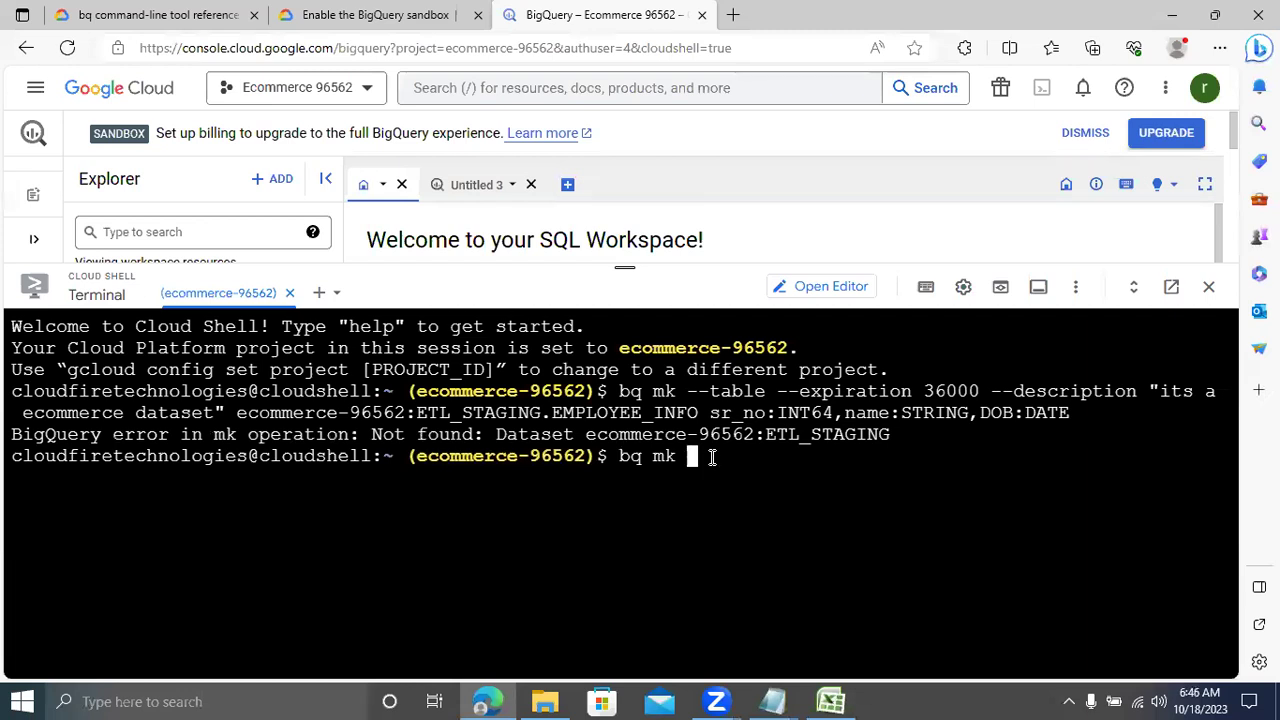
pyautogui.write('ETL_STAGING')
pyautogui.press('Return')
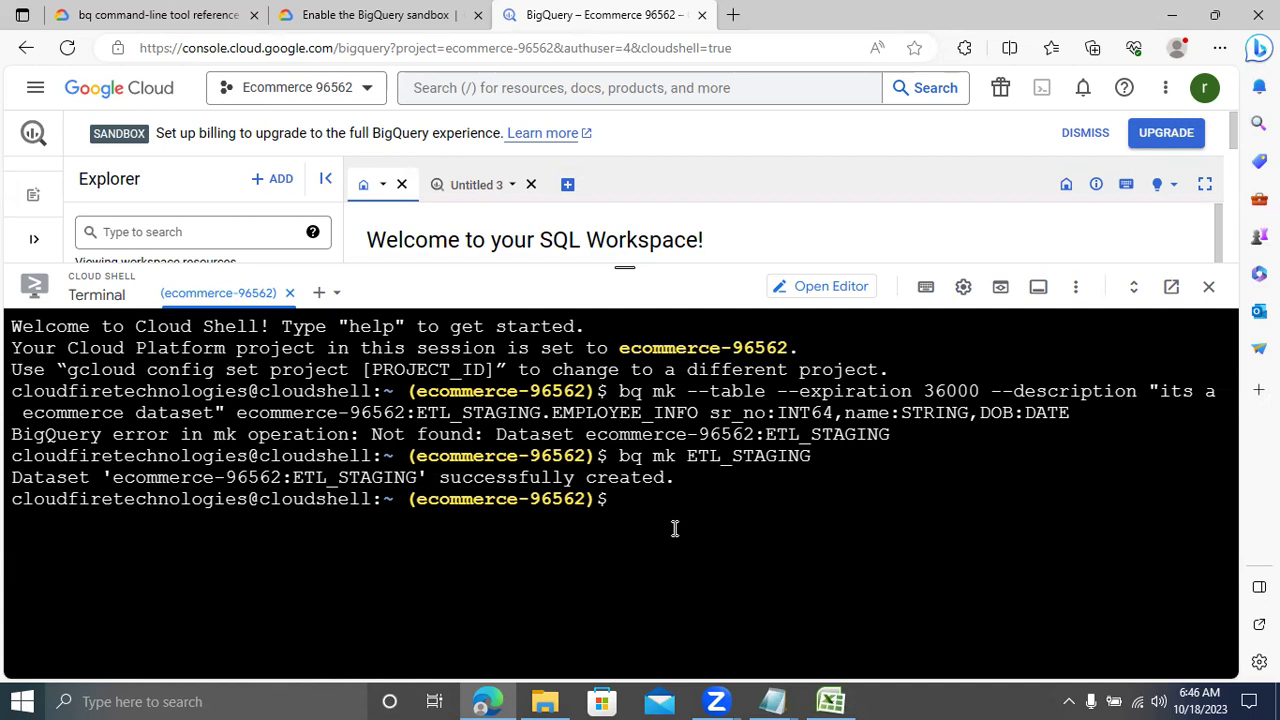
# Step: Rerun the earlier bq mk --table command so EMPLOYEE_INFO is created
pyautogui.press('Up')
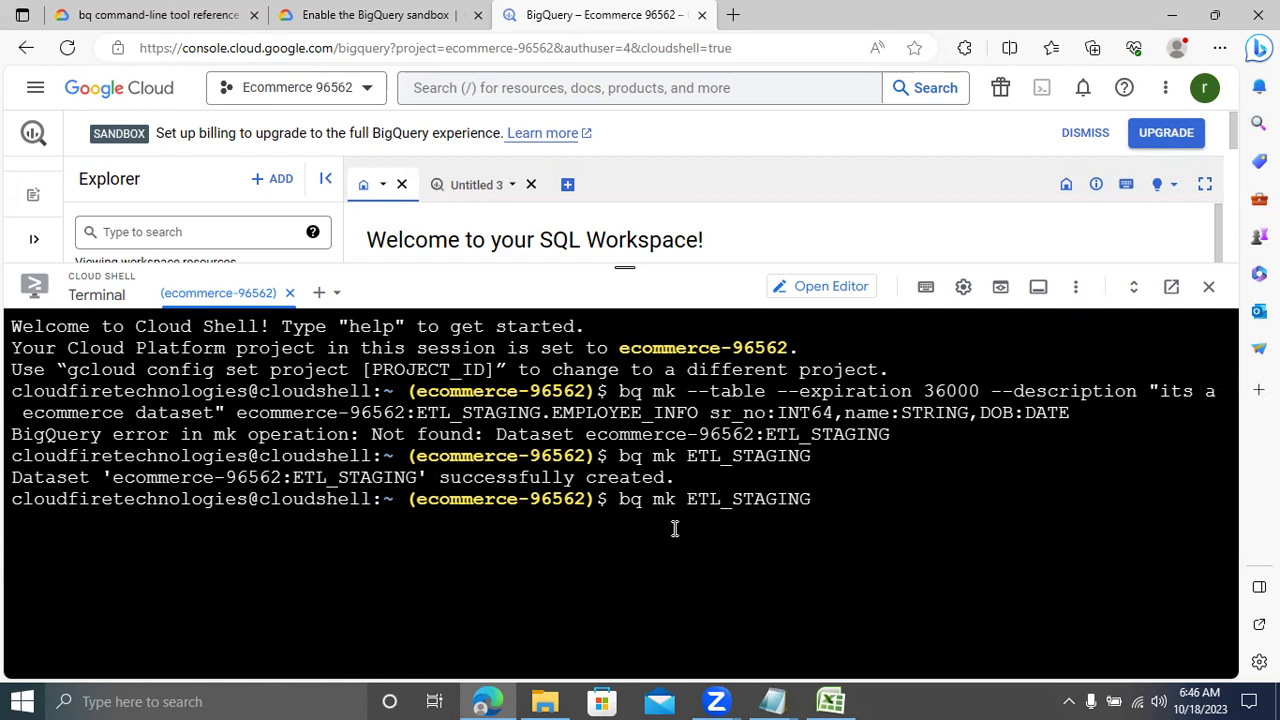
pyautogui.press('Up')
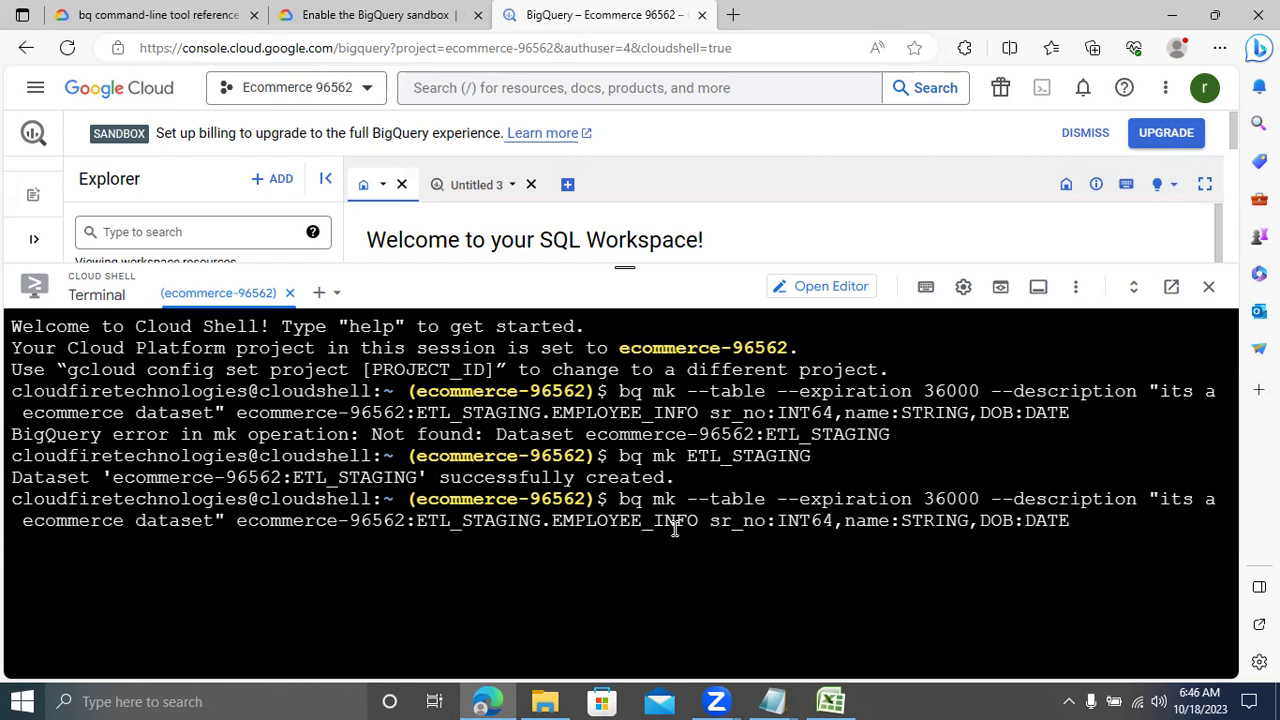
pyautogui.press('Return')
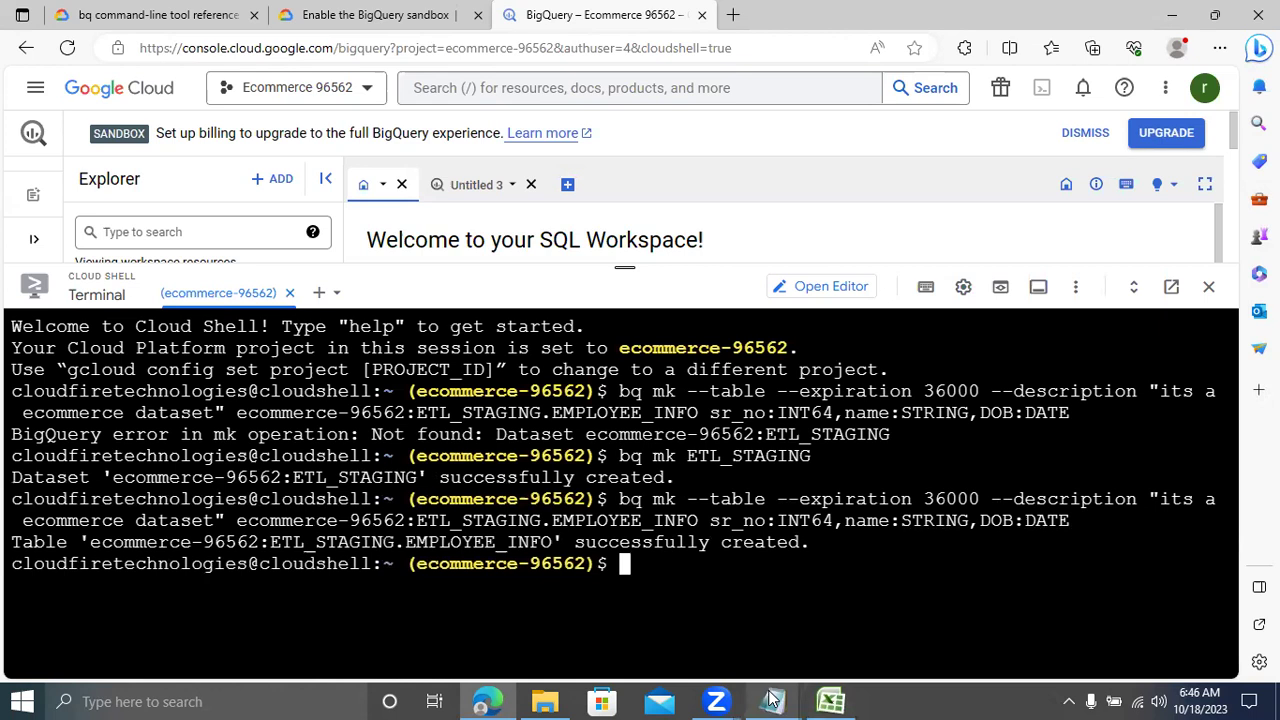
pyautogui.moveTo(772, 701)
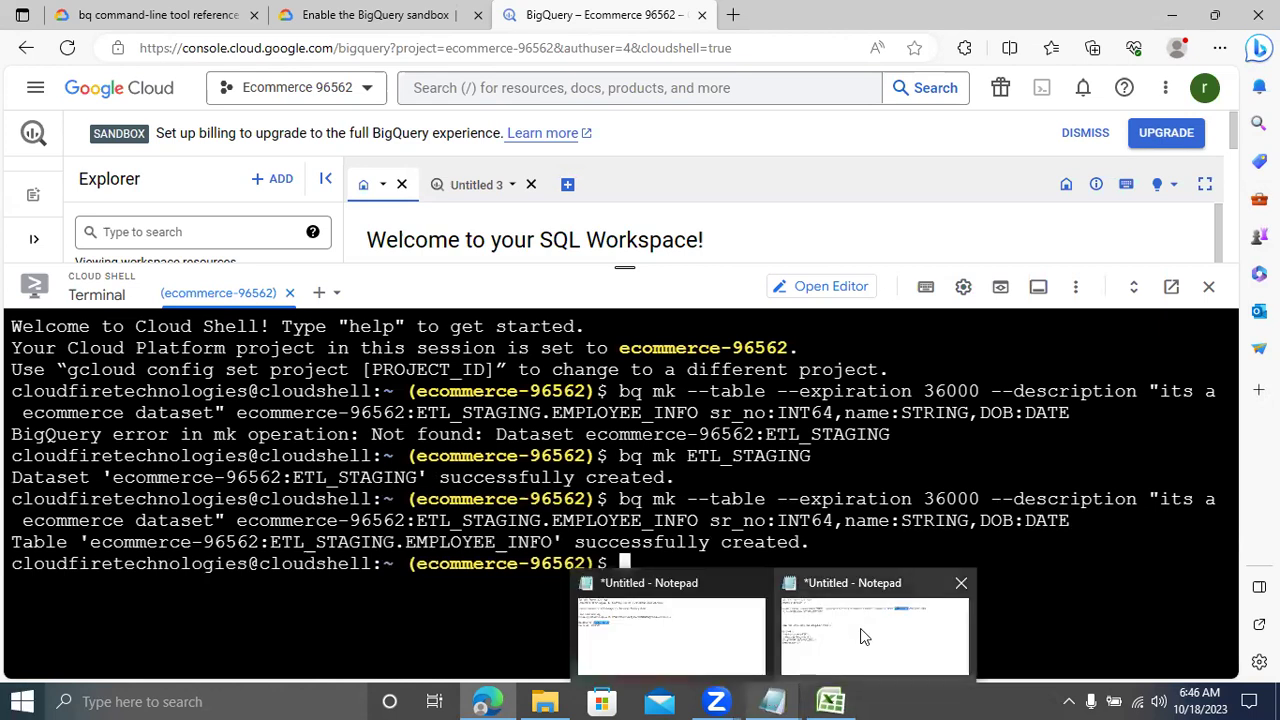
# Step: Complete the draft's dataset line as 'bq mk ETL_STAGING' with spacing below, then minimize Notepad
pyautogui.click(850, 640)
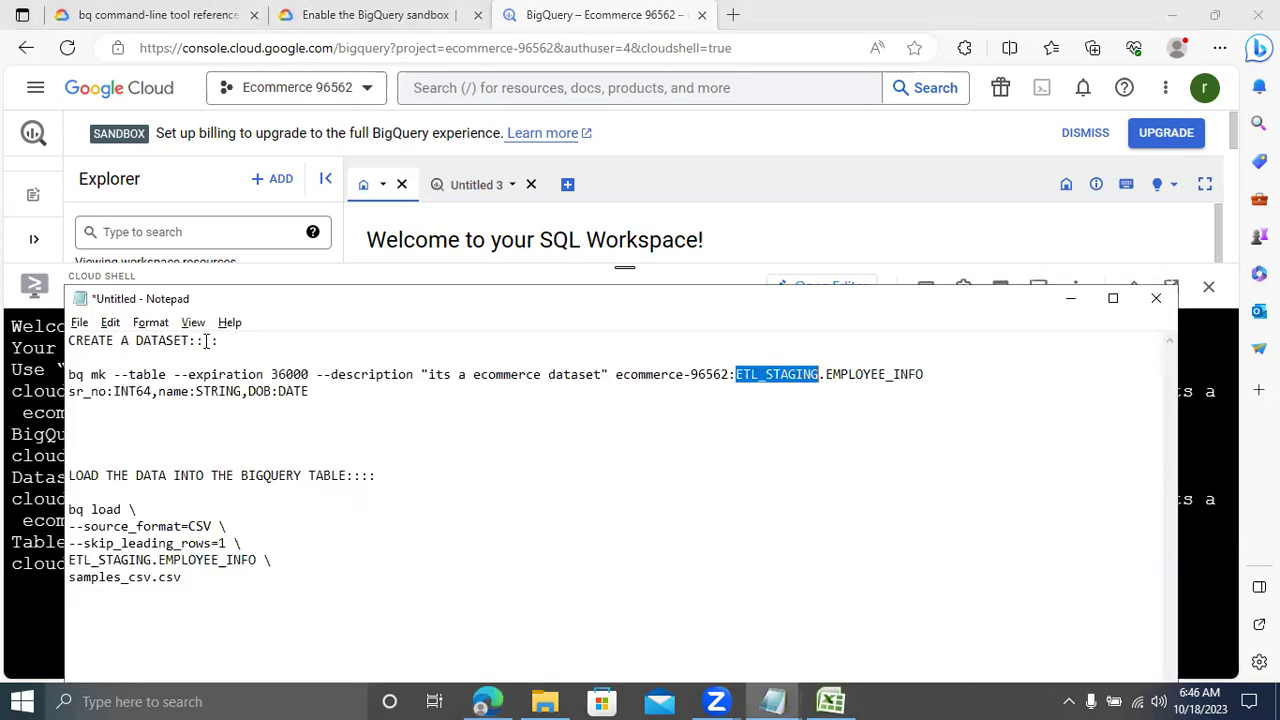
pyautogui.click(240, 340)
pyautogui.press('Return')
pyautogui.press('Return')
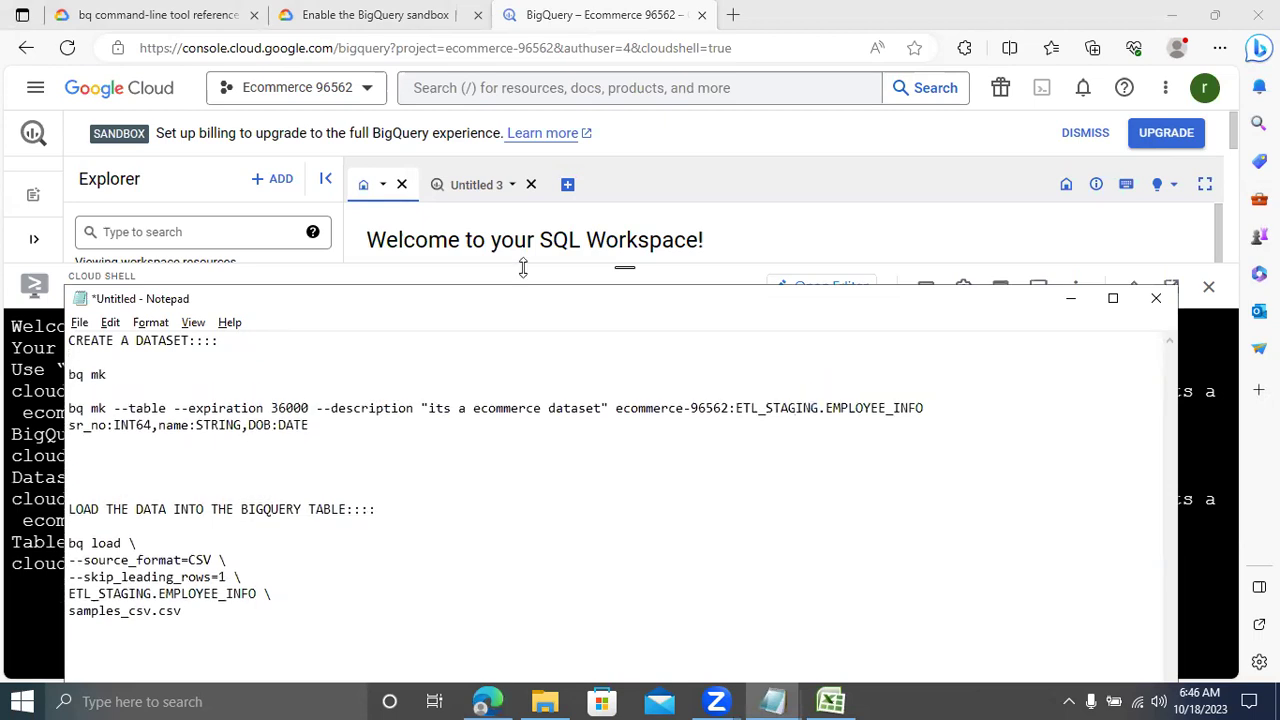
pyautogui.moveTo(736, 408); pyautogui.dragTo(820, 408)
pyautogui.hotkey('ctrl', 'c')
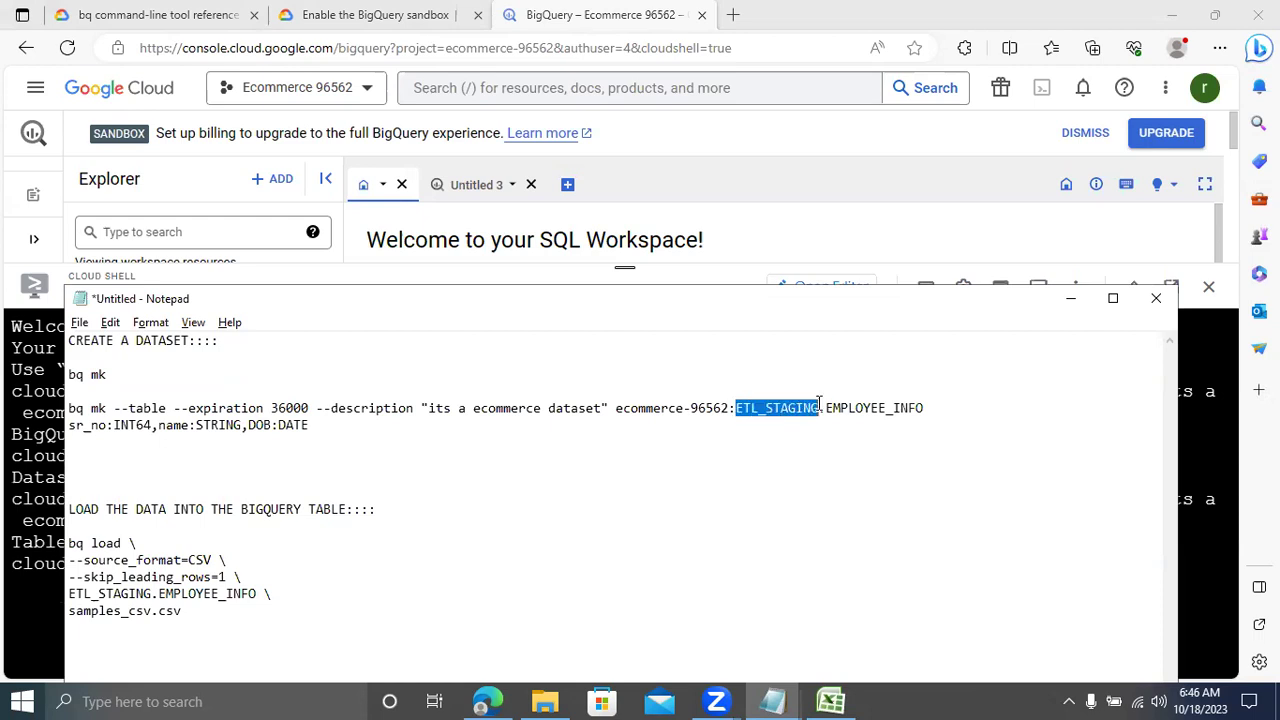
pyautogui.click(140, 370)
pyautogui.hotkey('ctrl', 'v')
pyautogui.press('Return')
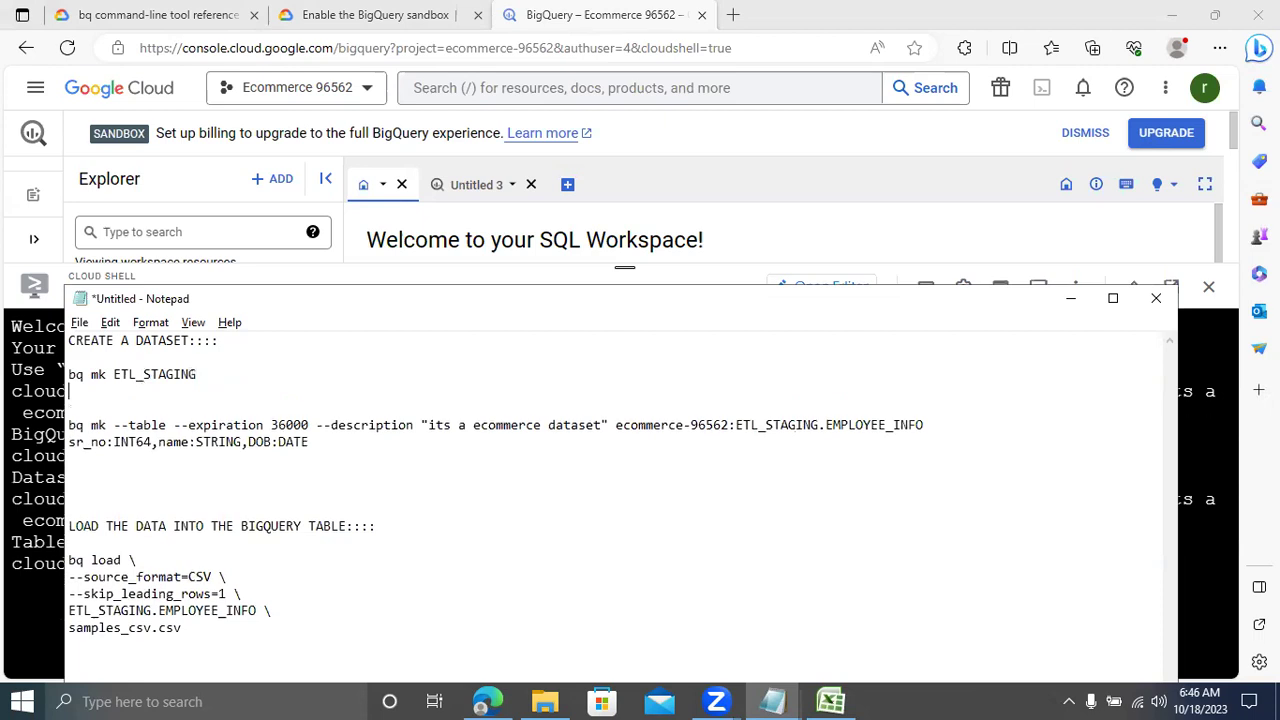
pyautogui.press('Return')
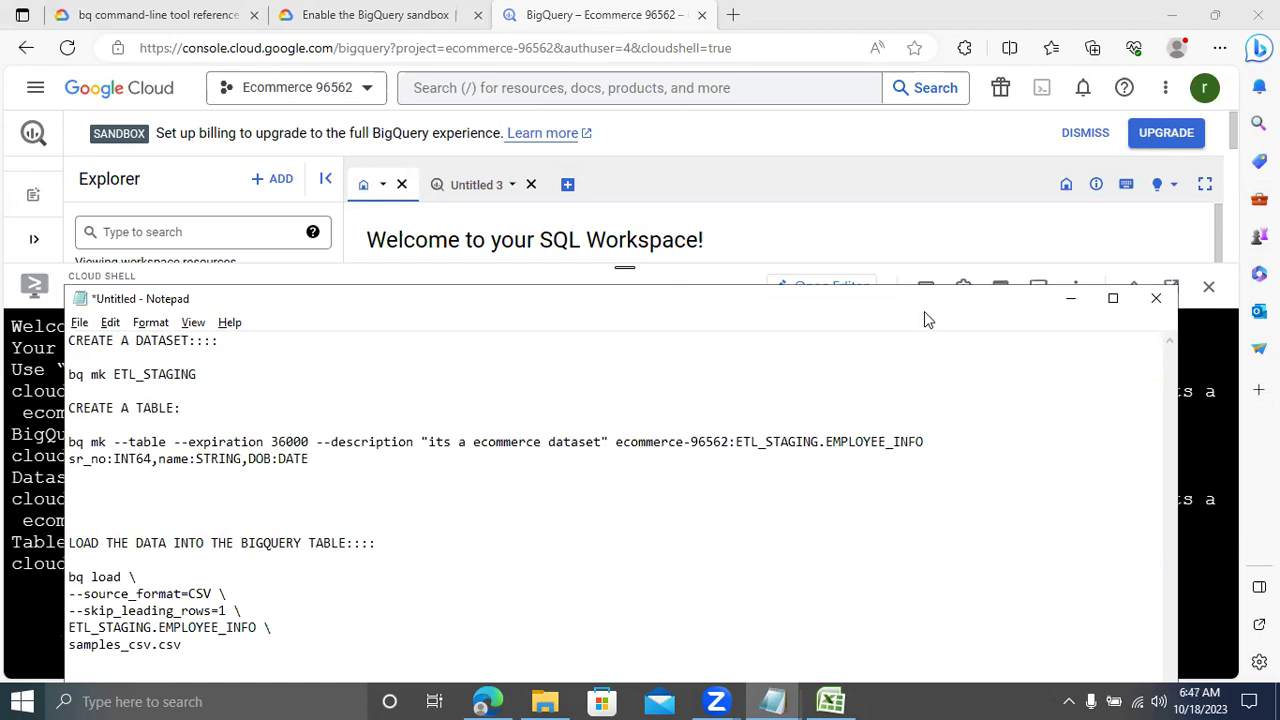
pyautogui.click(1072, 300)
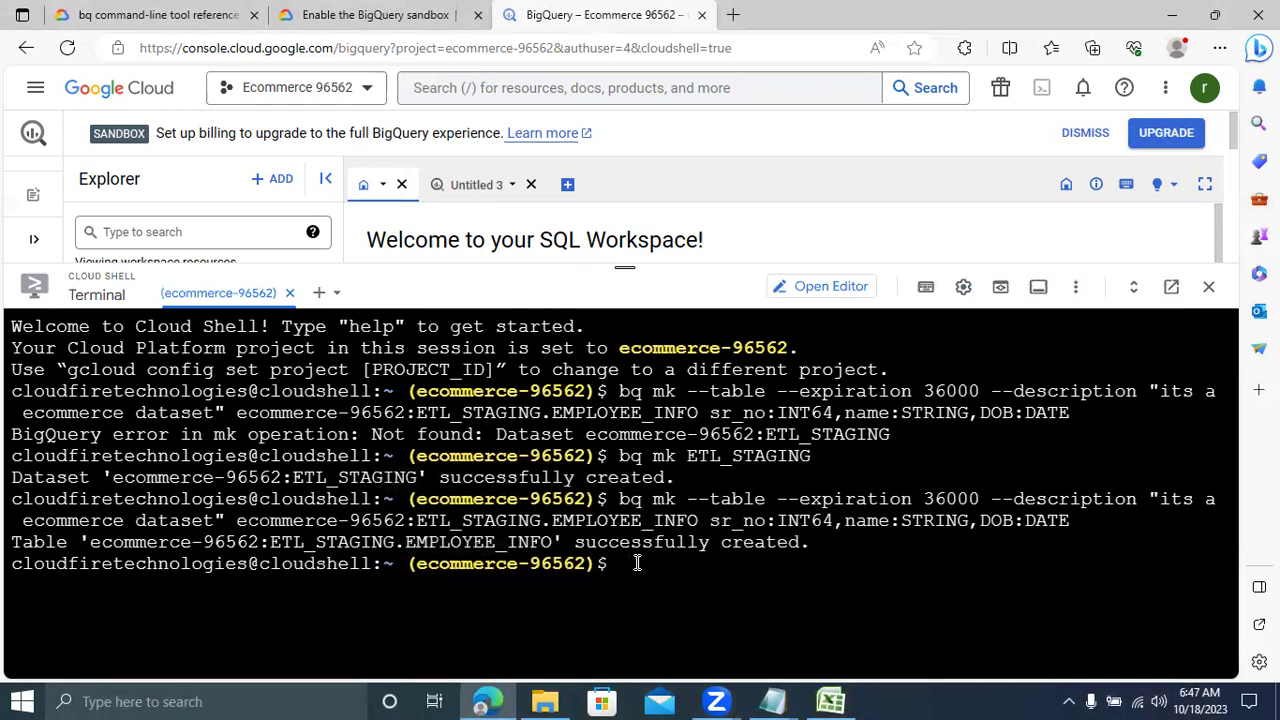
# Step: Run 'bq show' for project ecommerce-96562, then 'bq show ETL_STAGING' for the dataset
pyautogui.write('bq ')
pyautogui.write('show')
pyautogui.press('Return')
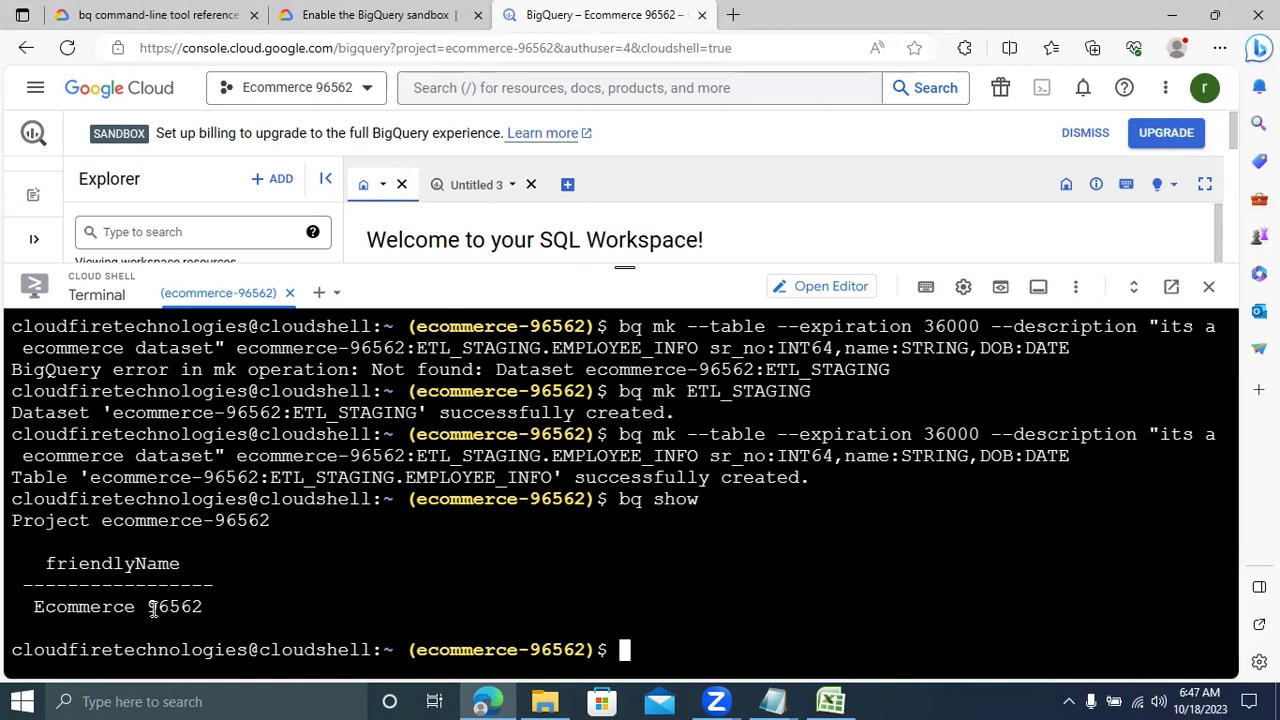
pyautogui.write('bq show')
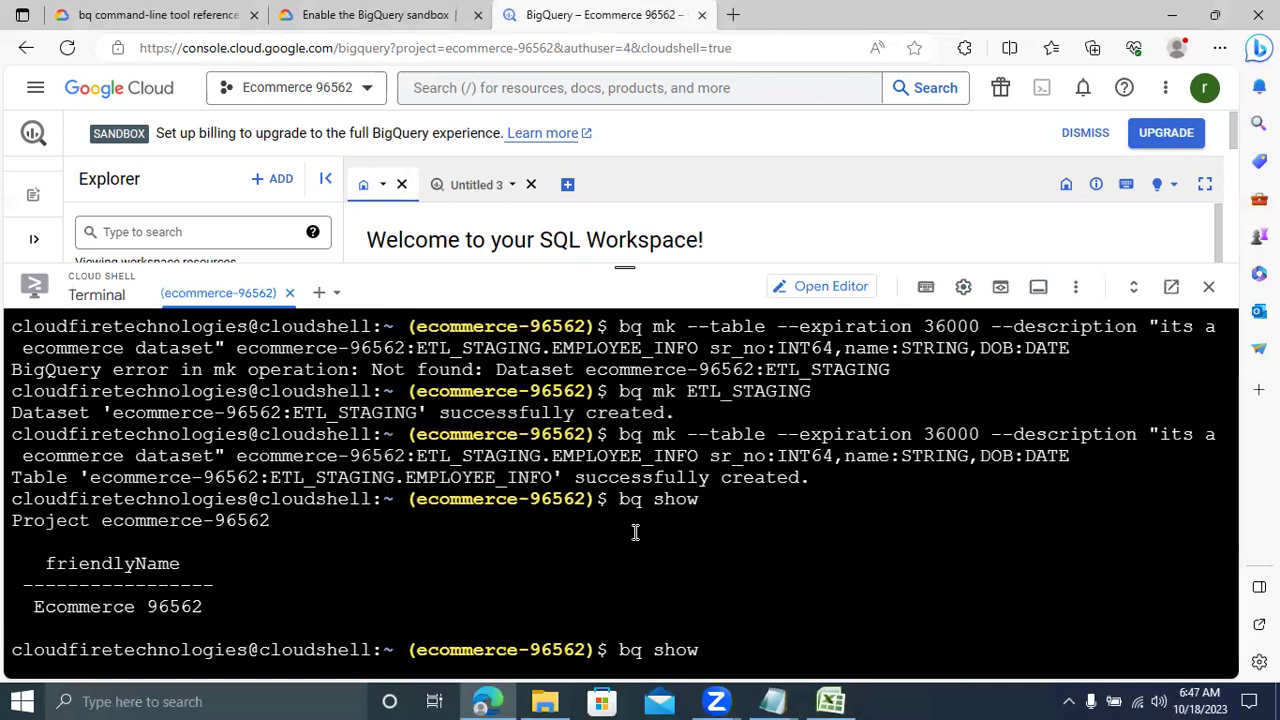
pyautogui.write('ETL')
pyautogui.write('_')
pyautogui.write('STAGING')
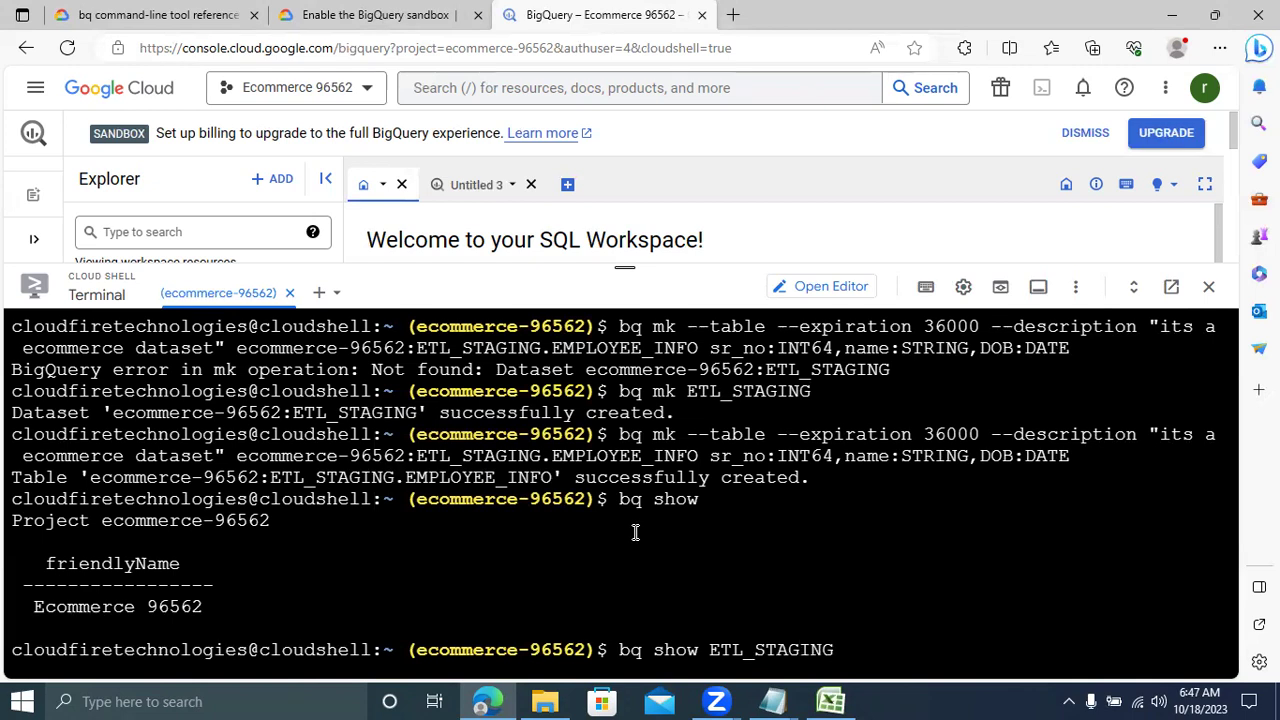
pyautogui.press('Return')
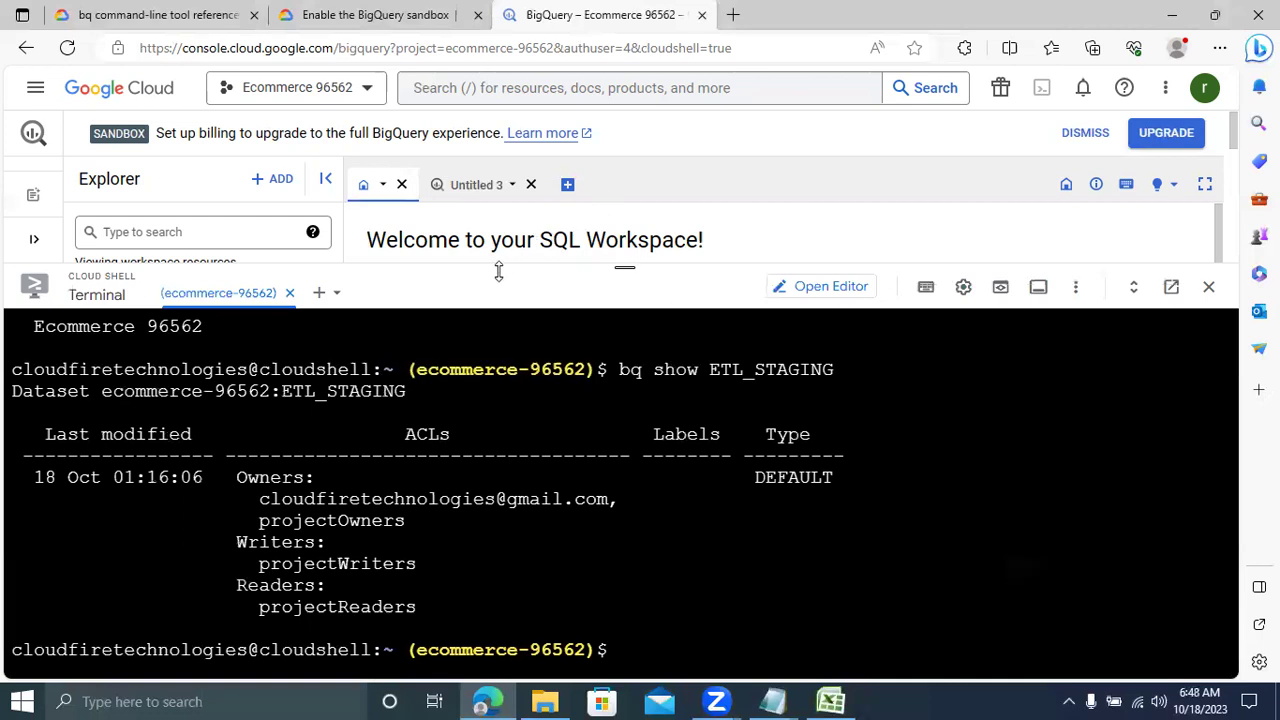
# Step: Refresh ecommerce-96562, open ETL_STAGING's EMPLOYEE_INFO (sr_no, name, DOB) and see its empty preview
pyautogui.moveTo(498, 270); pyautogui.dragTo(528, 453)
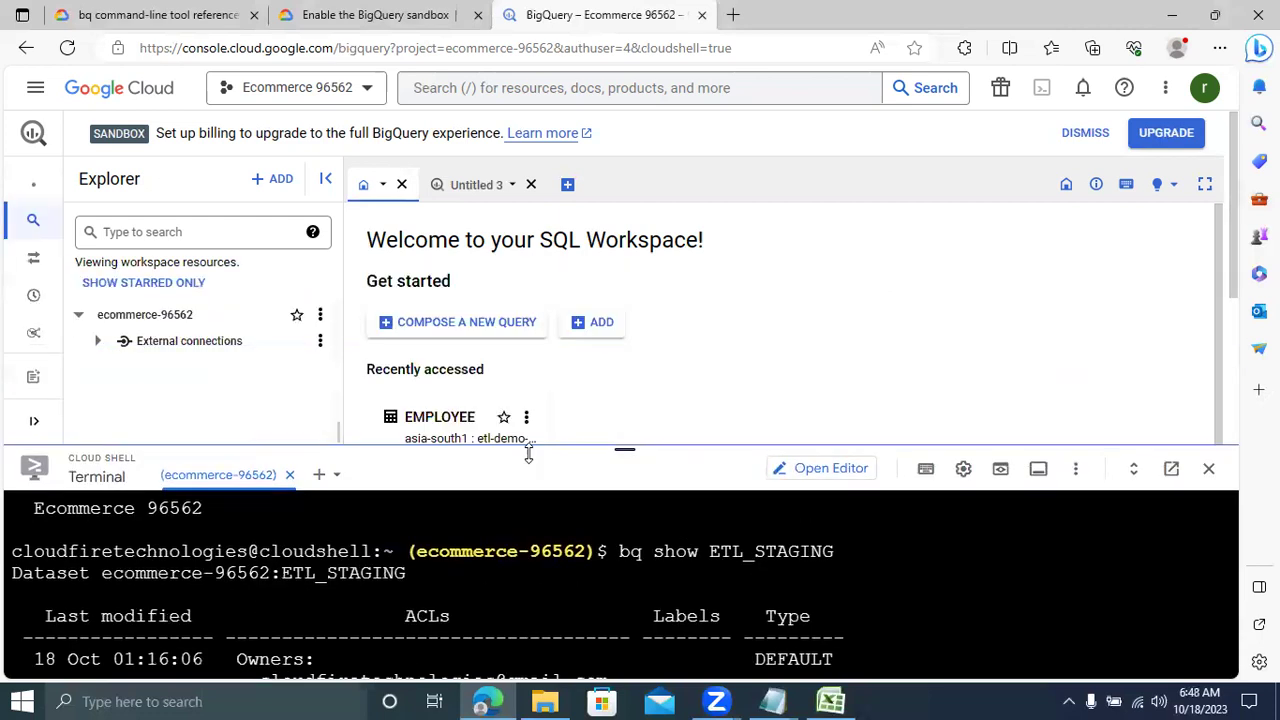
pyautogui.click(320, 315)
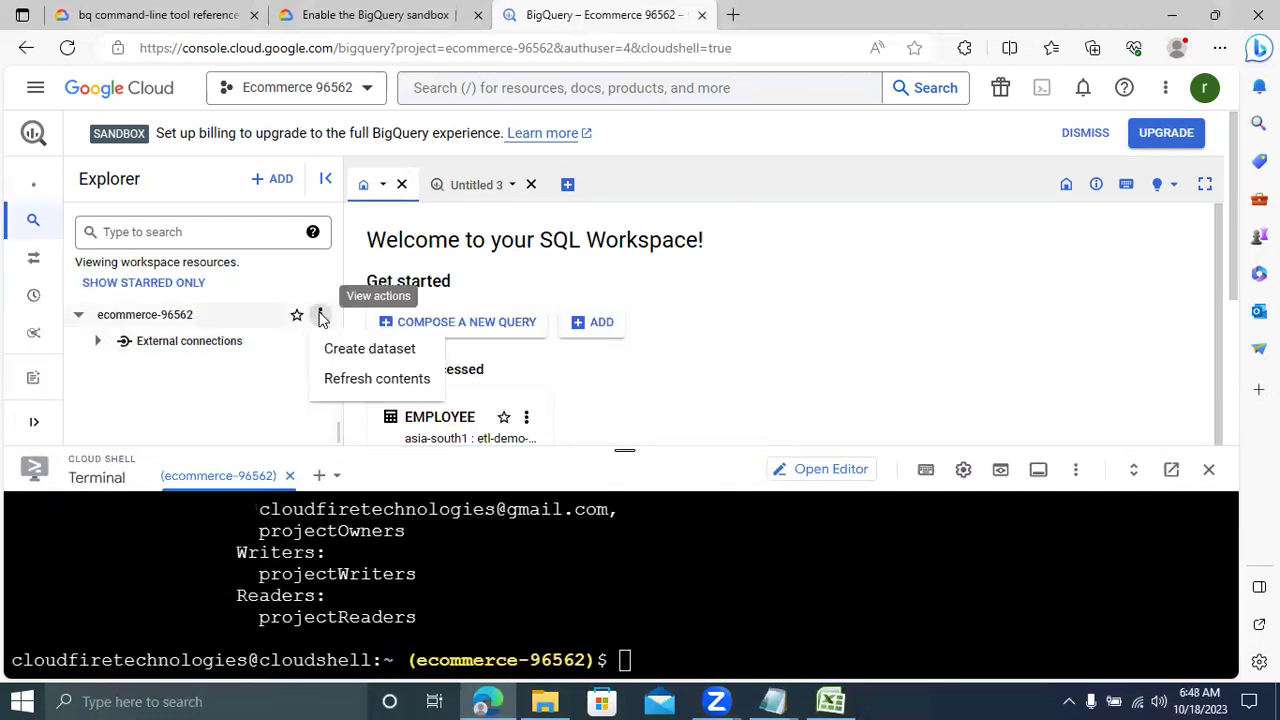
pyautogui.click(371, 380)
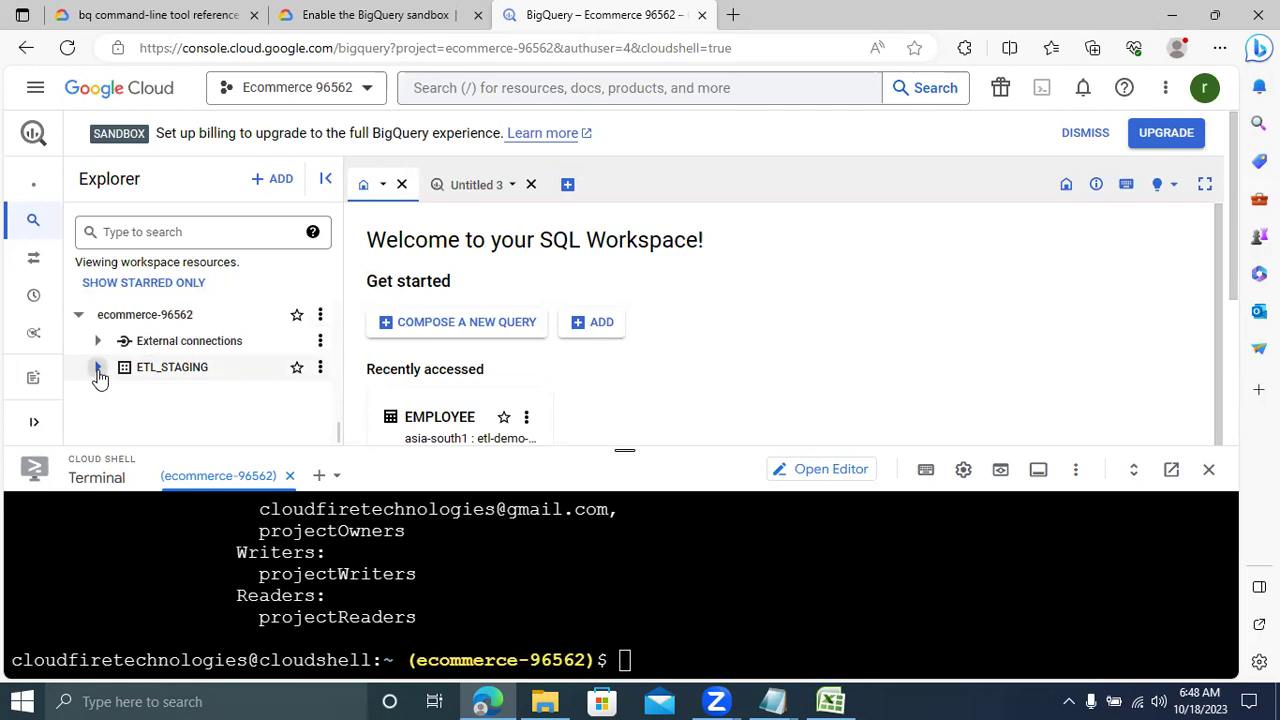
pyautogui.click(98, 368)
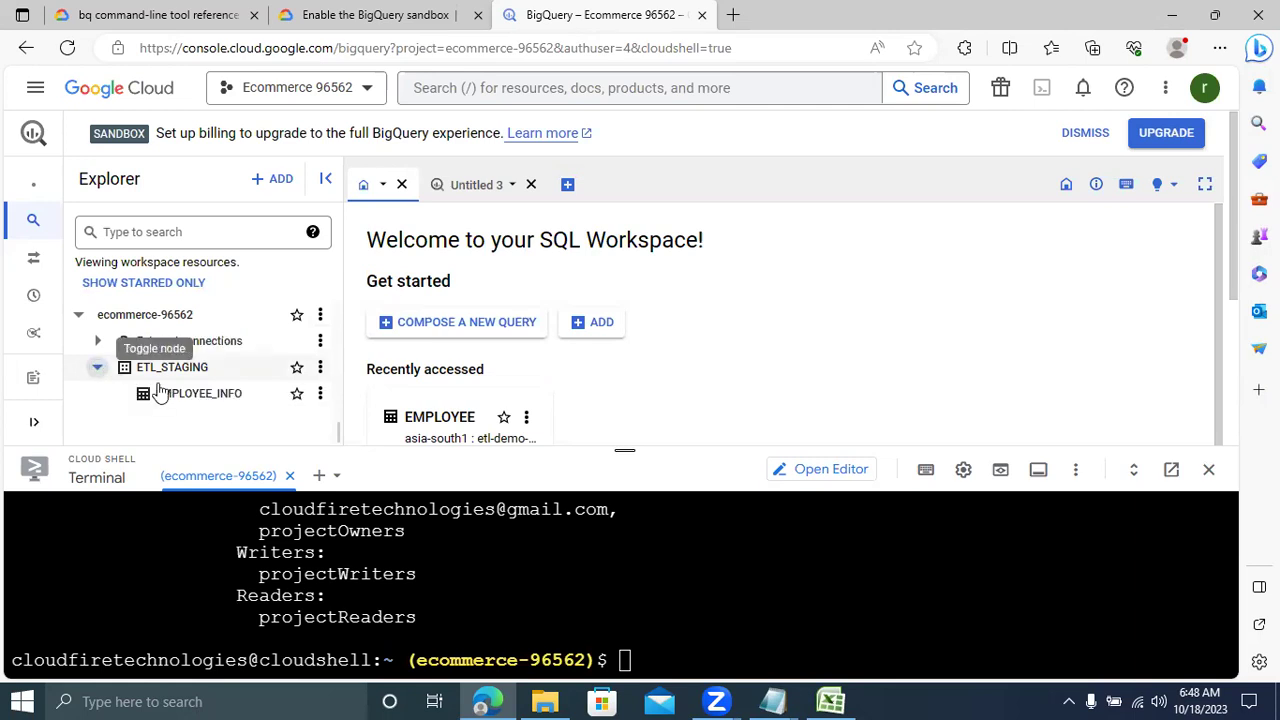
pyautogui.click(198, 394)
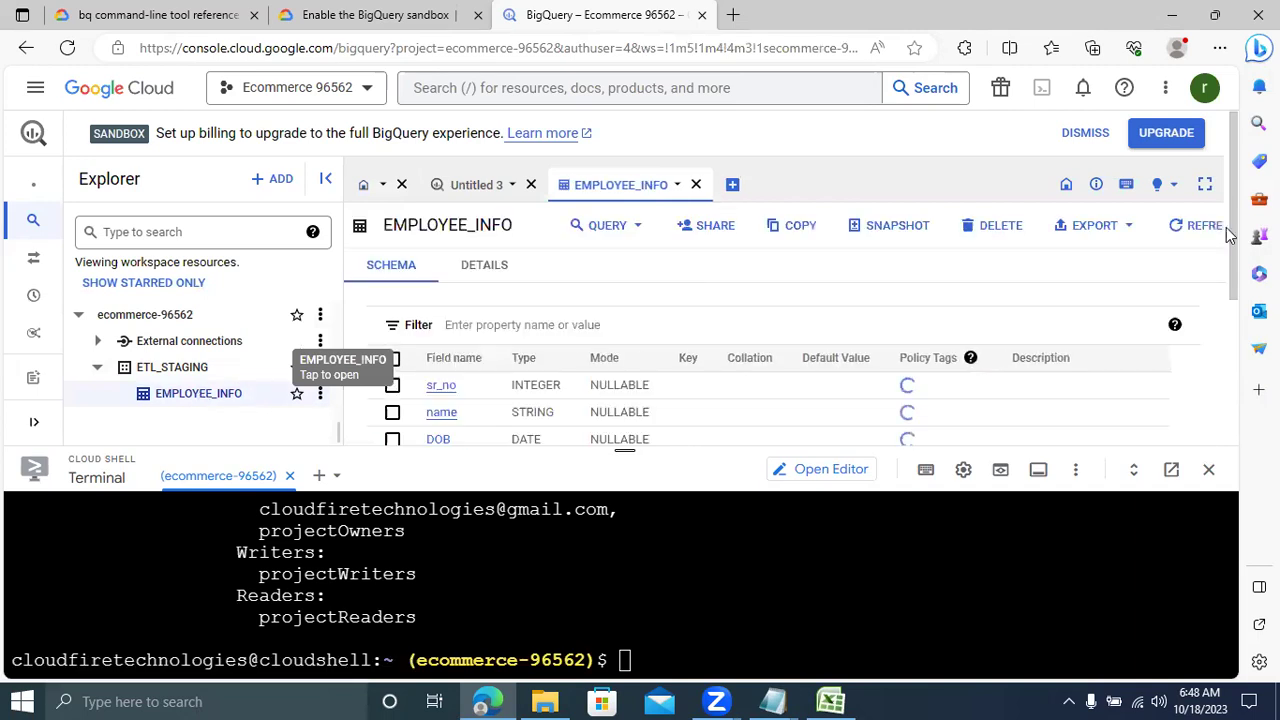
pyautogui.scroll(-2, 1236, 200)
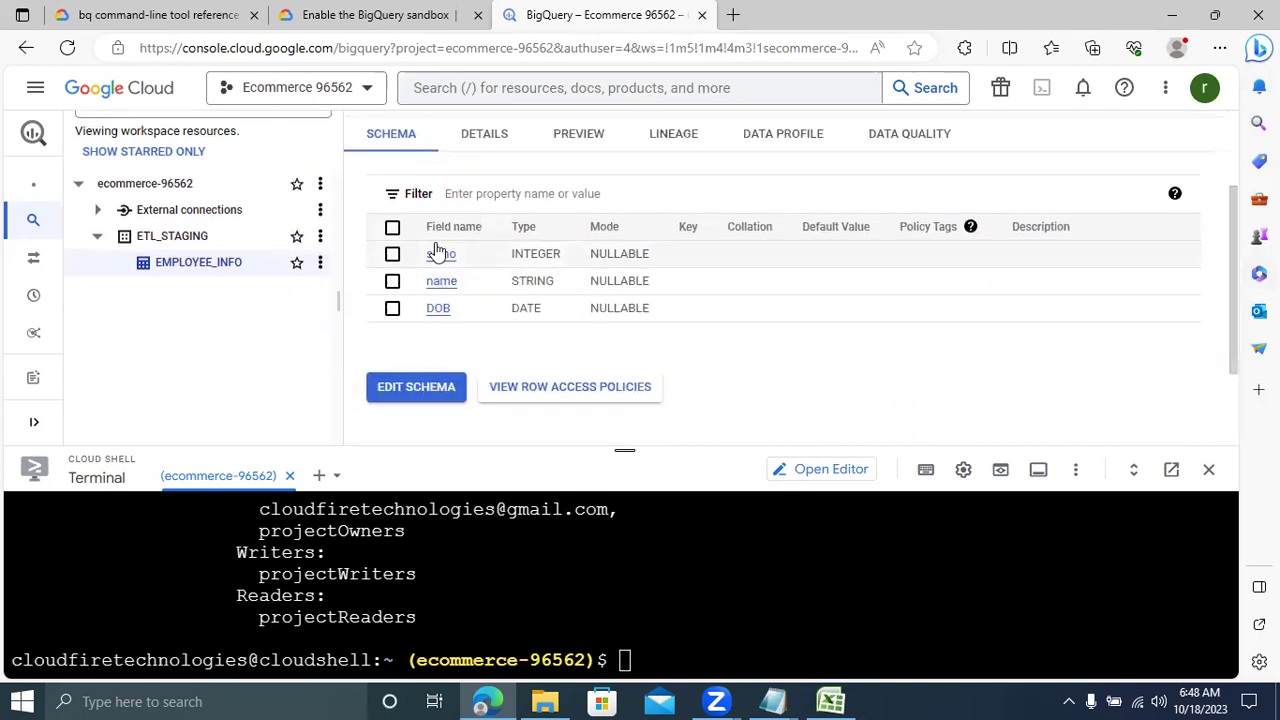
pyautogui.click(580, 137)
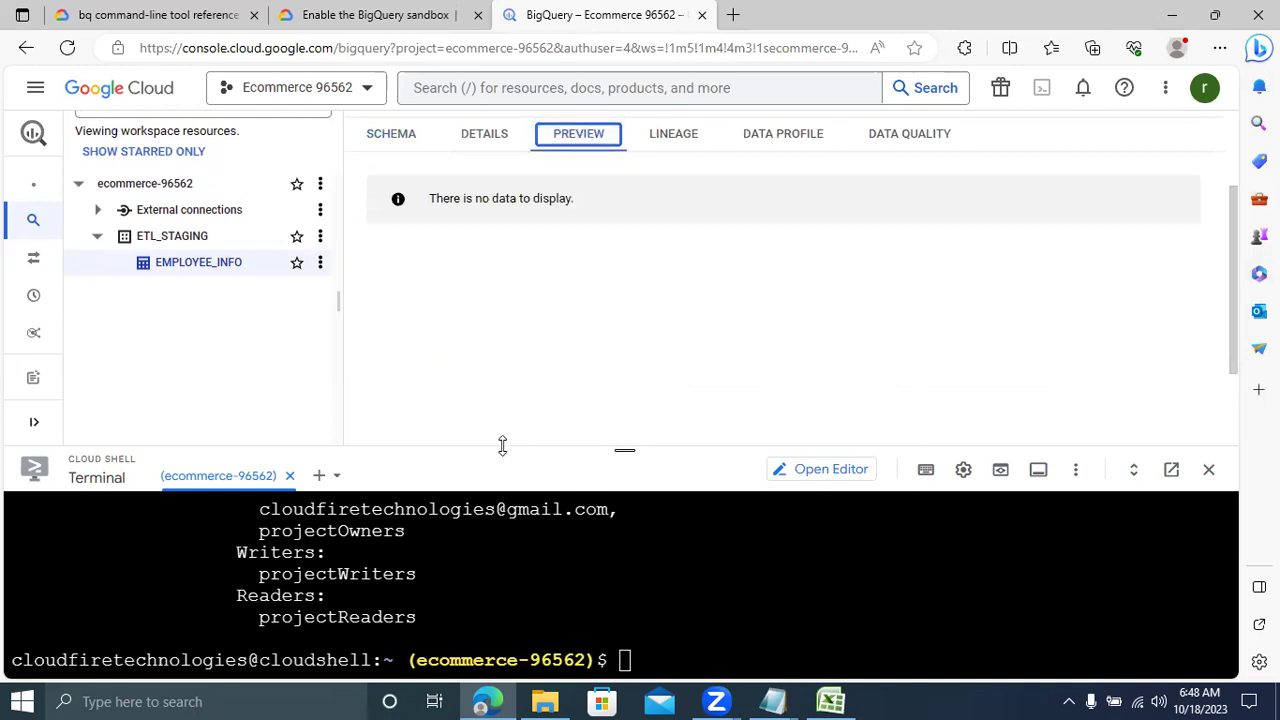
pyautogui.moveTo(493, 447); pyautogui.dragTo(491, 352)
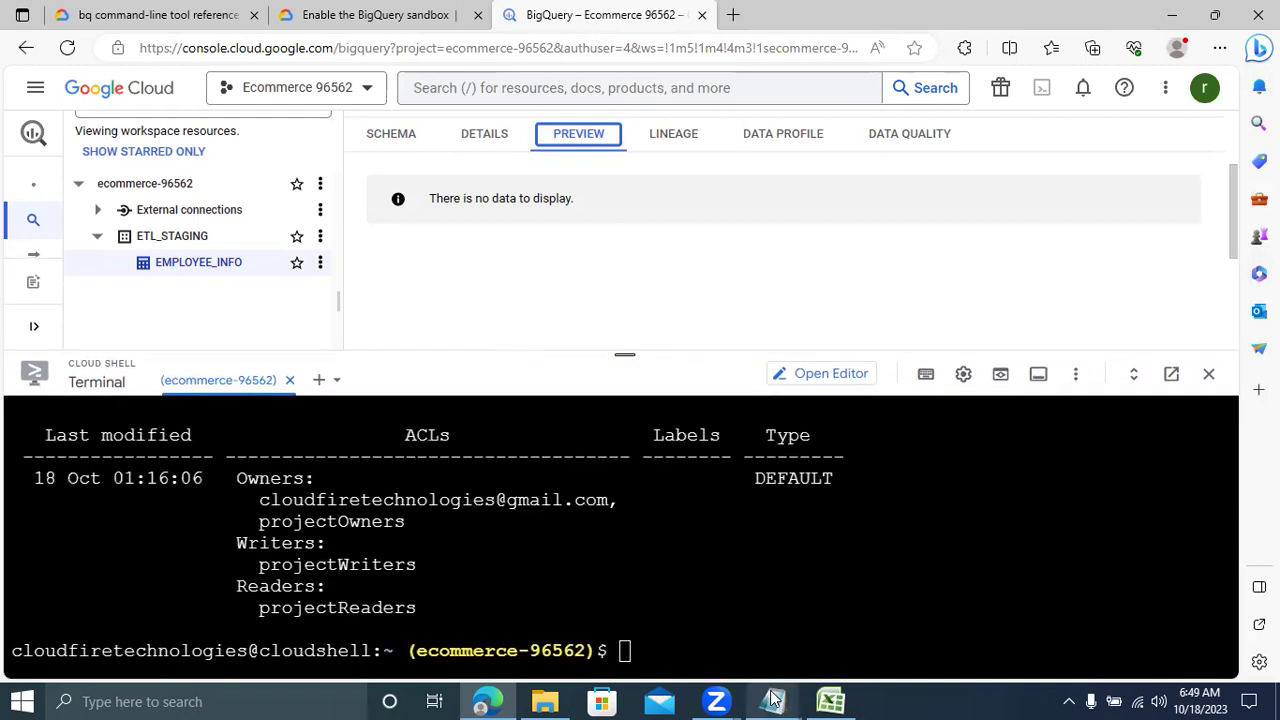
pyautogui.moveTo(773, 701)
pyautogui.click(825, 634)
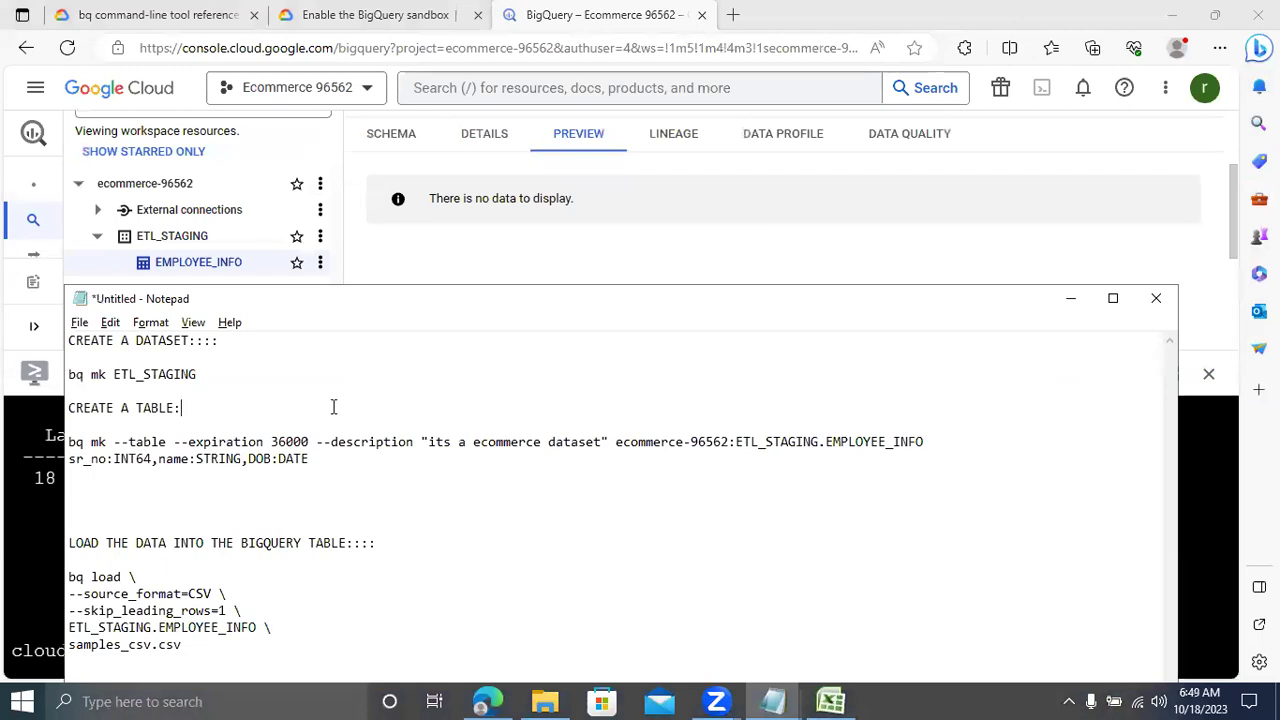
pyautogui.moveTo(366, 314); pyautogui.dragTo(382, 200)
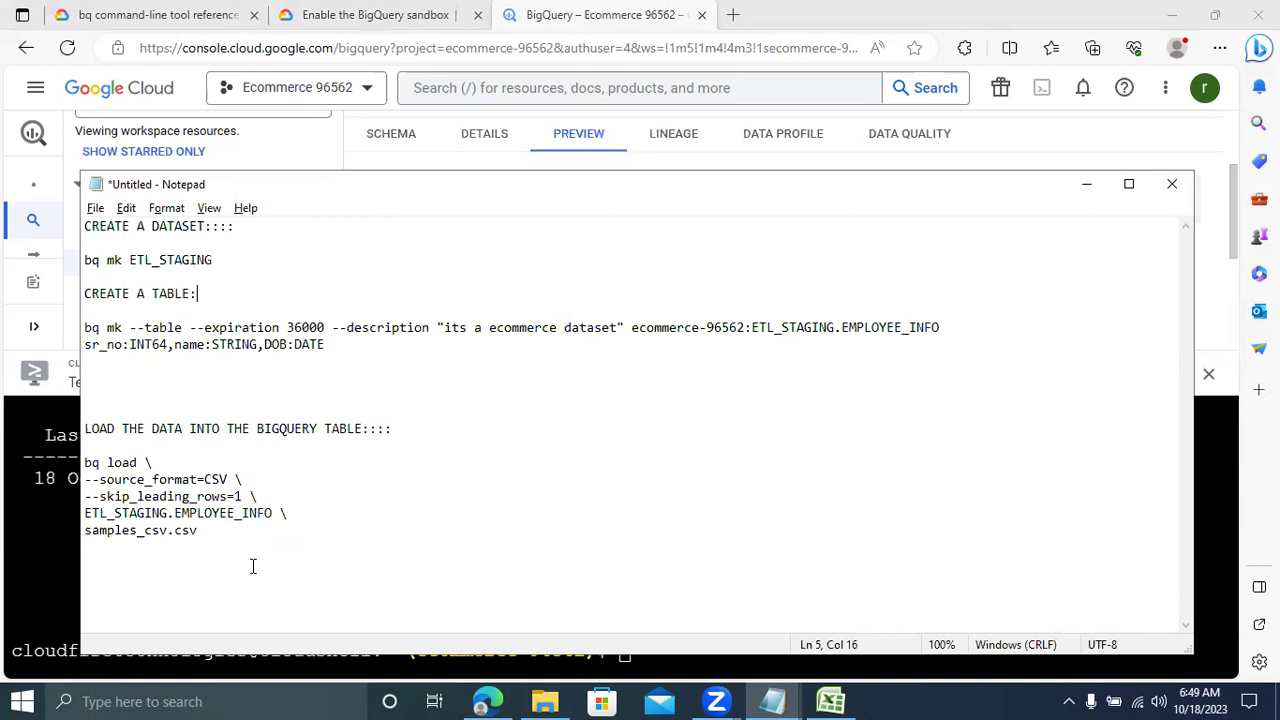
pyautogui.click(1086, 184)
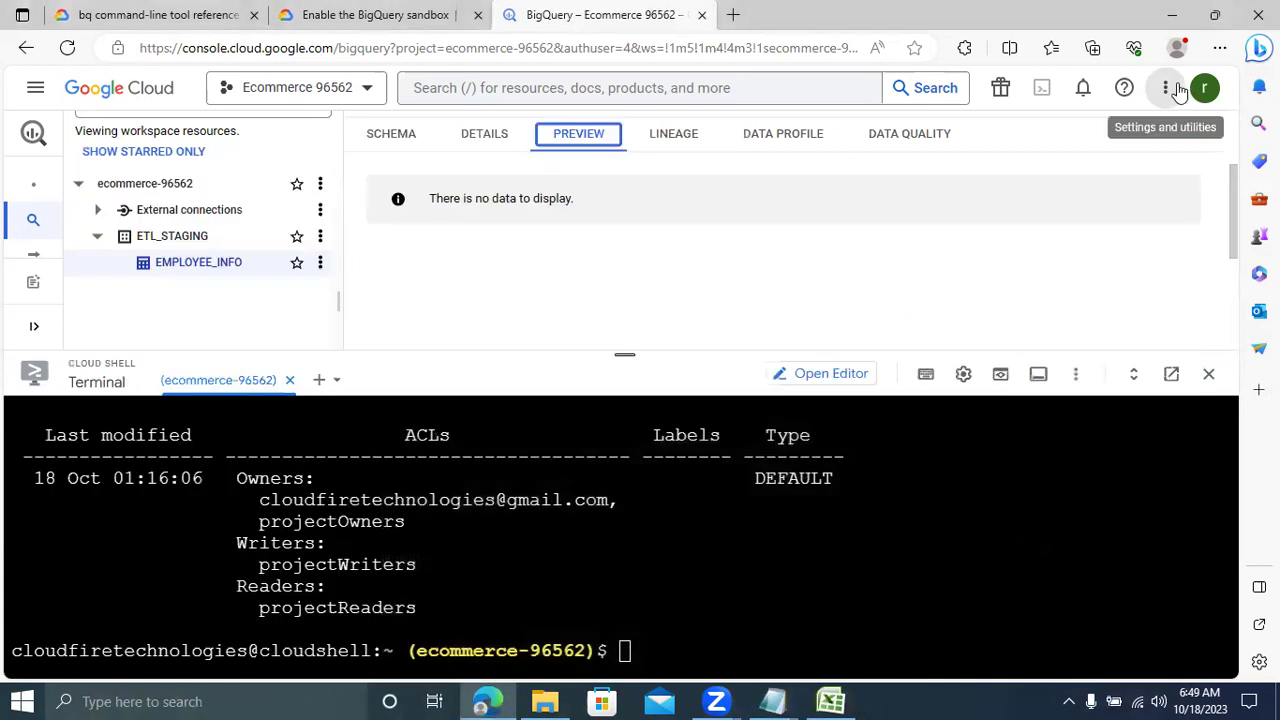
# Step: Pick samples_csv from the Downloads folder and upload it into Cloud Shell
pyautogui.click(1075, 378)
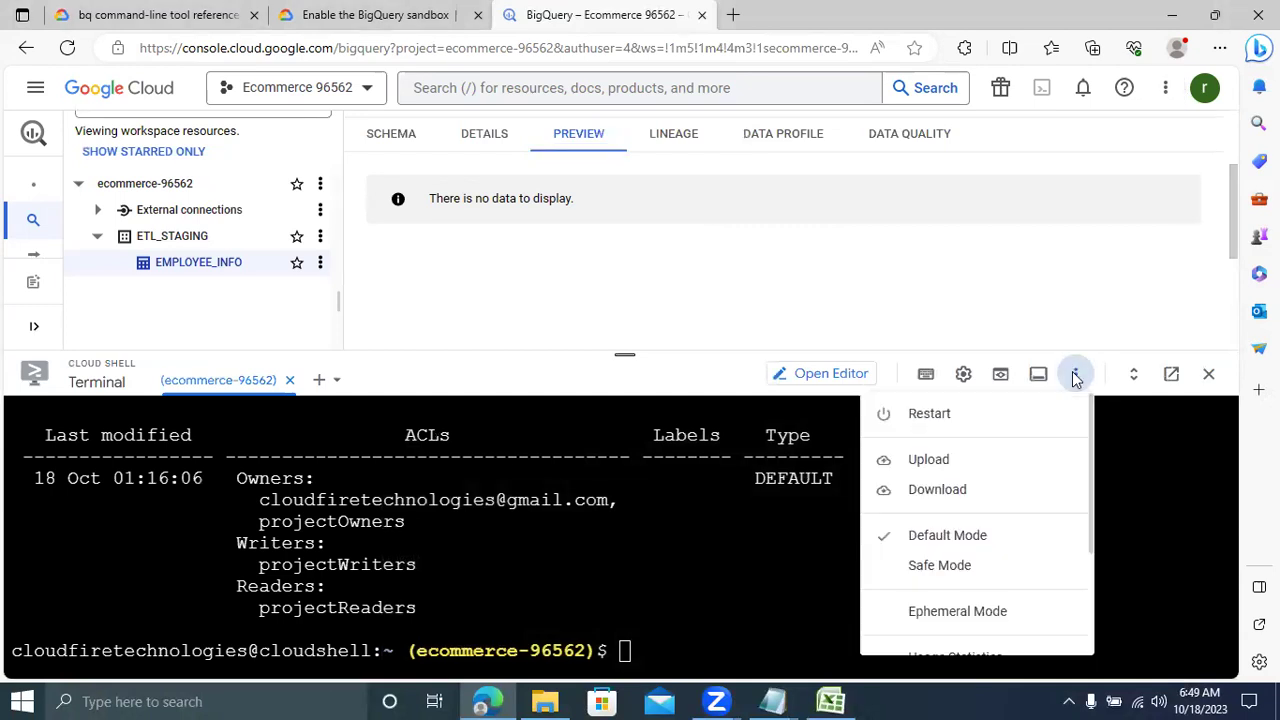
pyautogui.click(930, 459)
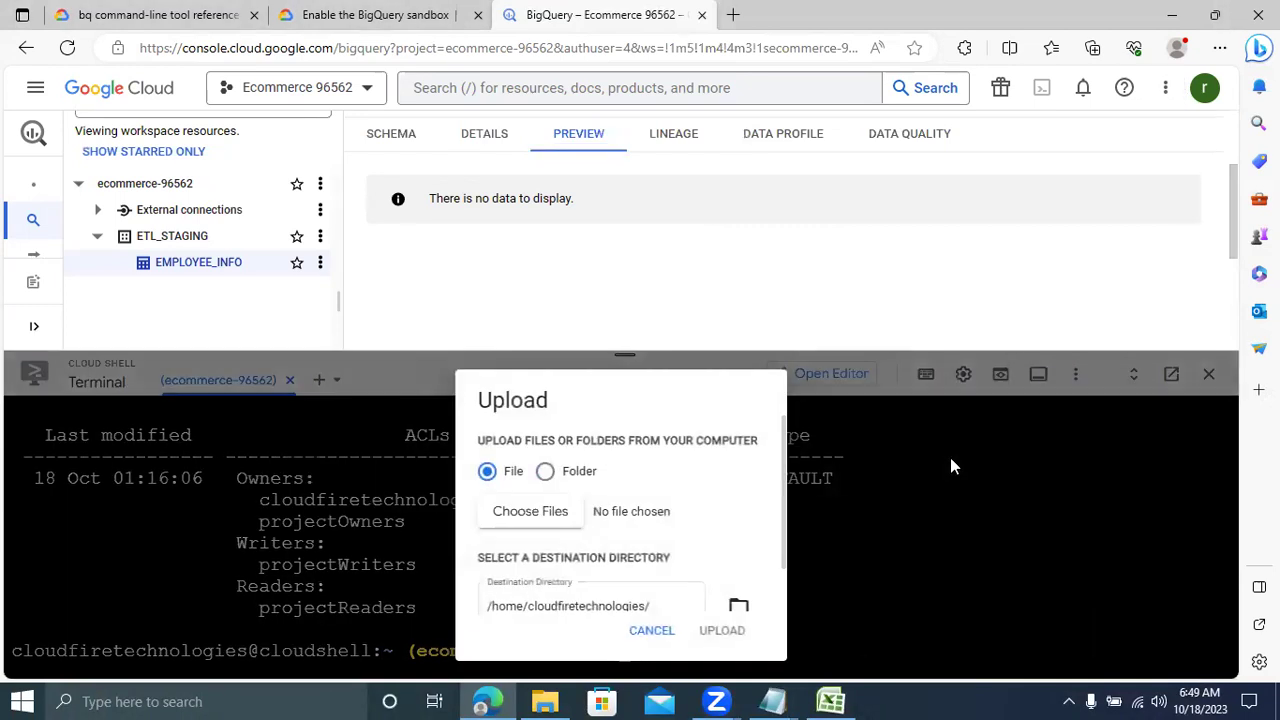
pyautogui.click(537, 514)
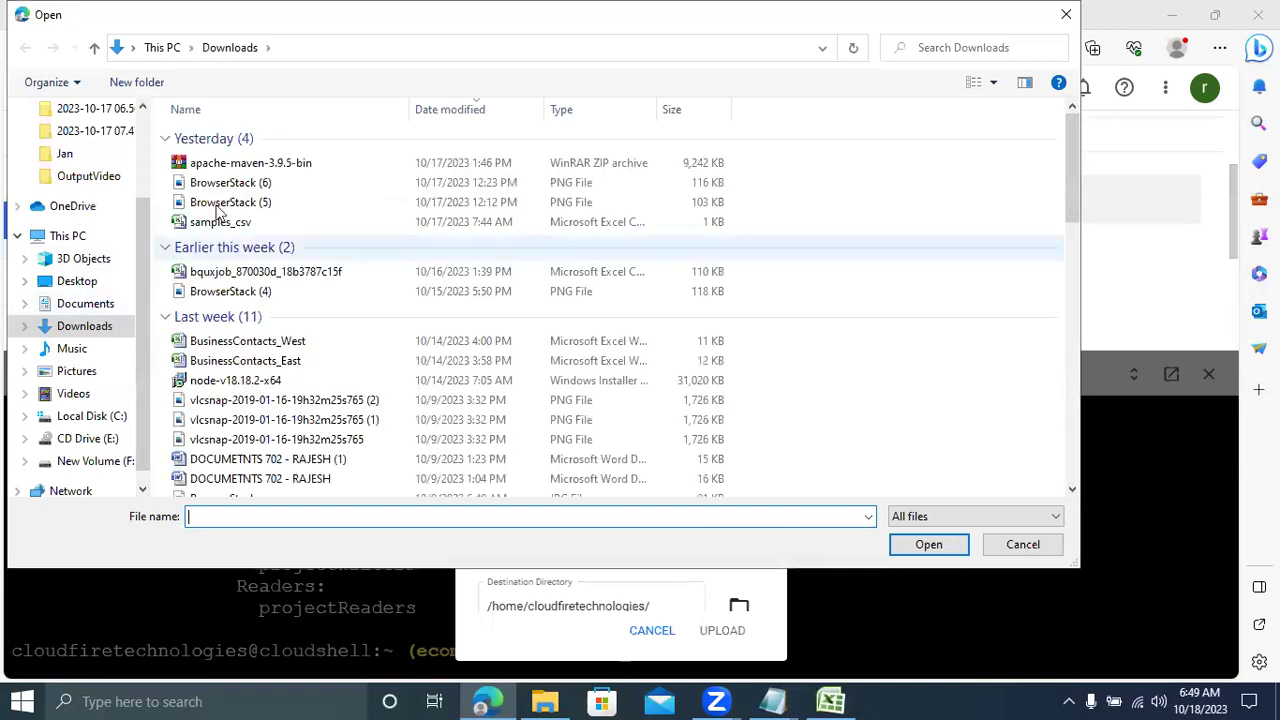
pyautogui.click(222, 222)
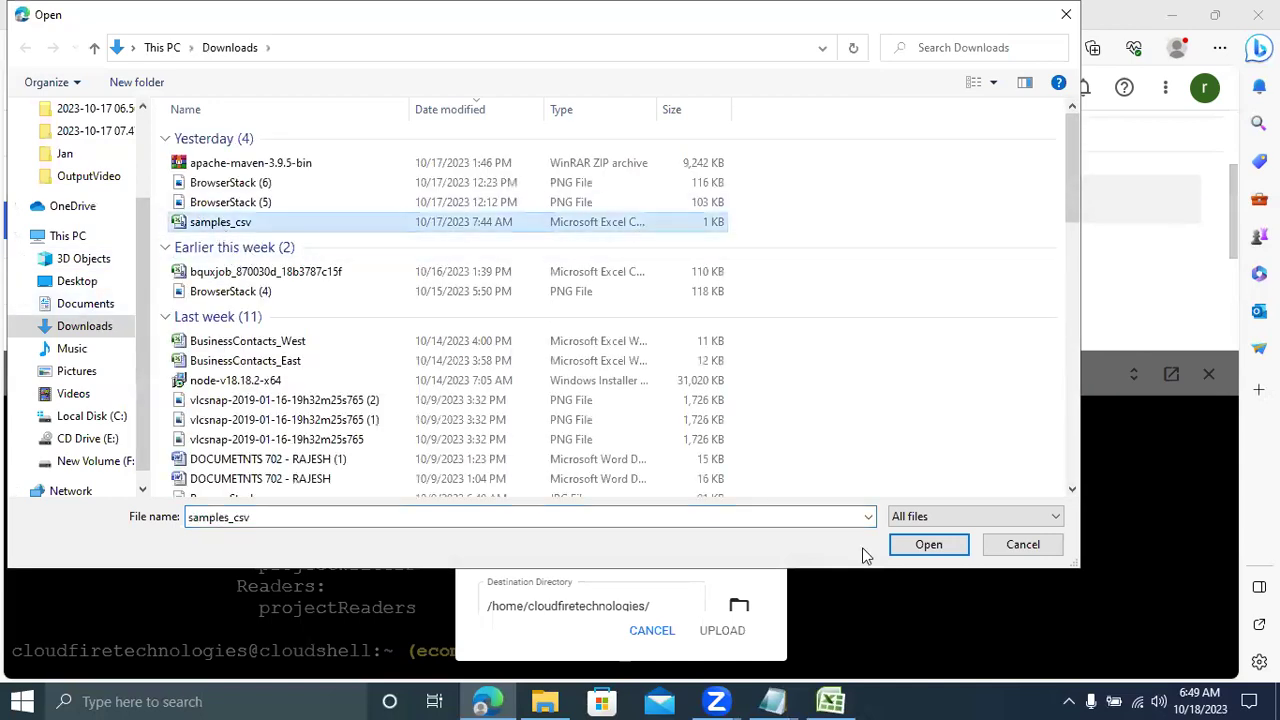
pyautogui.click(912, 553)
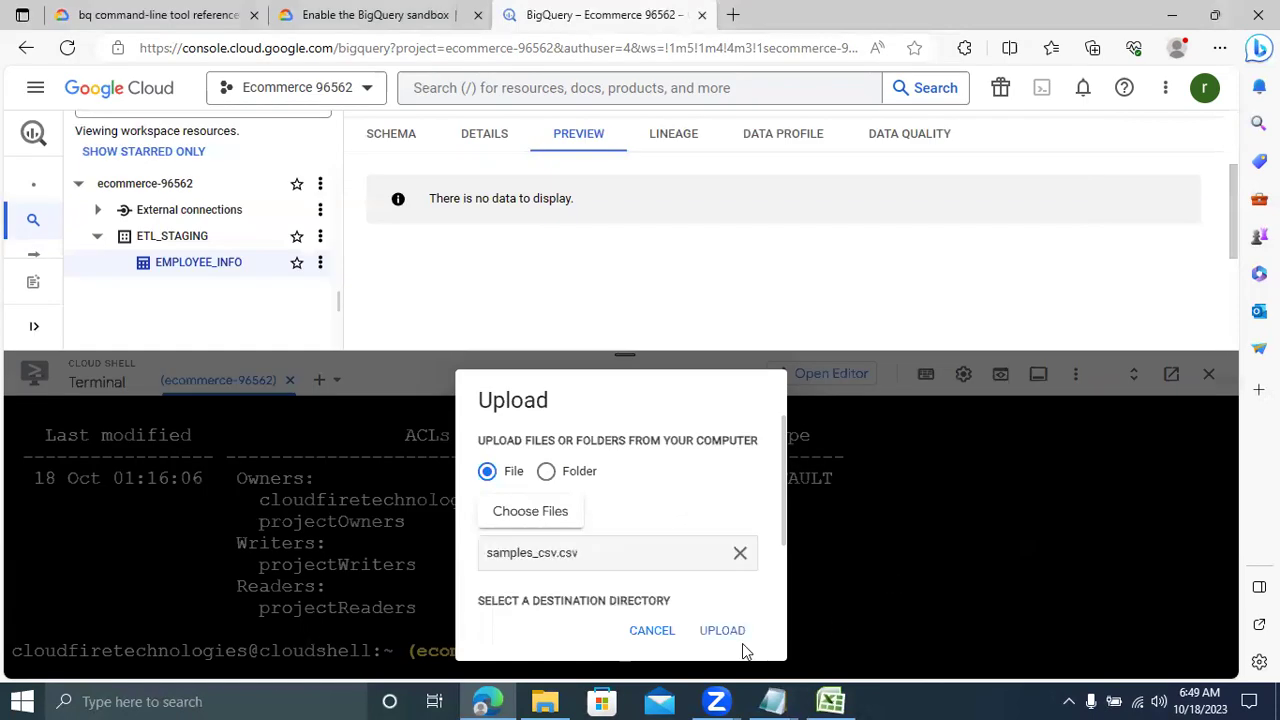
pyautogui.click(712, 633)
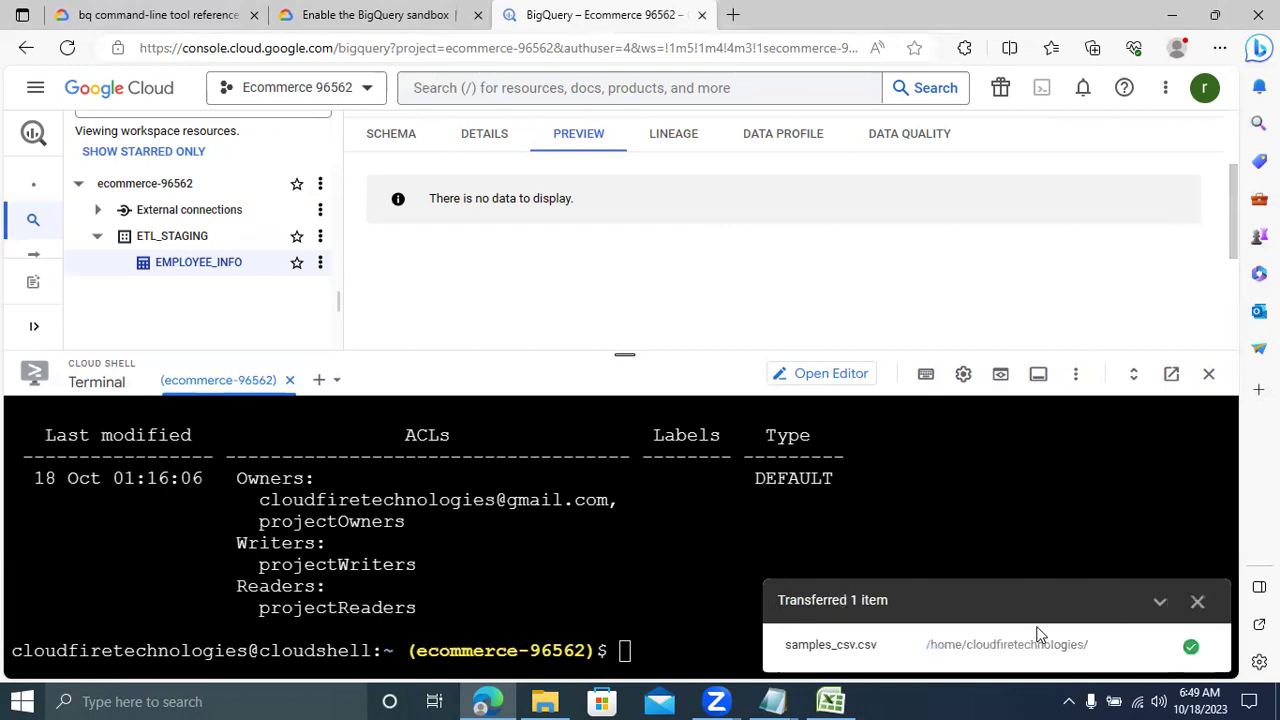
# Step: Dismiss the transfer notice and list the home directory, showing samples_csv.csv at 488 bytes
pyautogui.click(1198, 603)
pyautogui.click(629, 650)
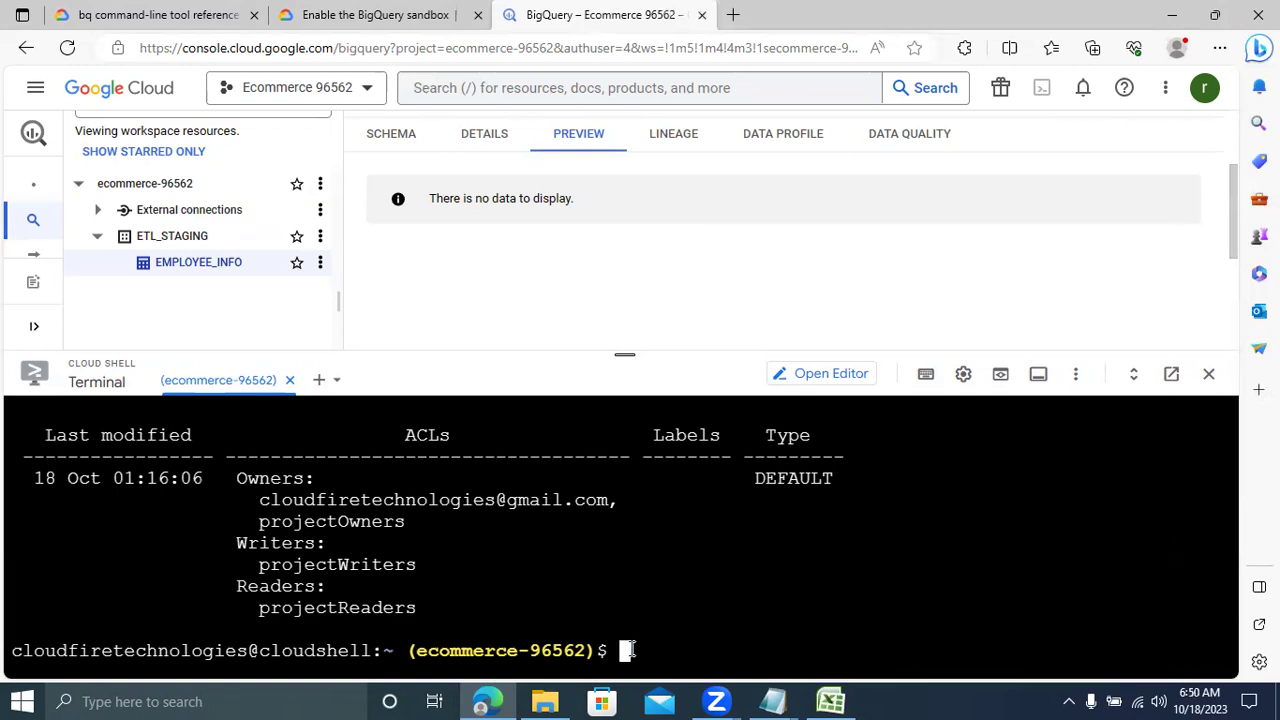
pyautogui.write('ls-ltrh')
pyautogui.press('Return')
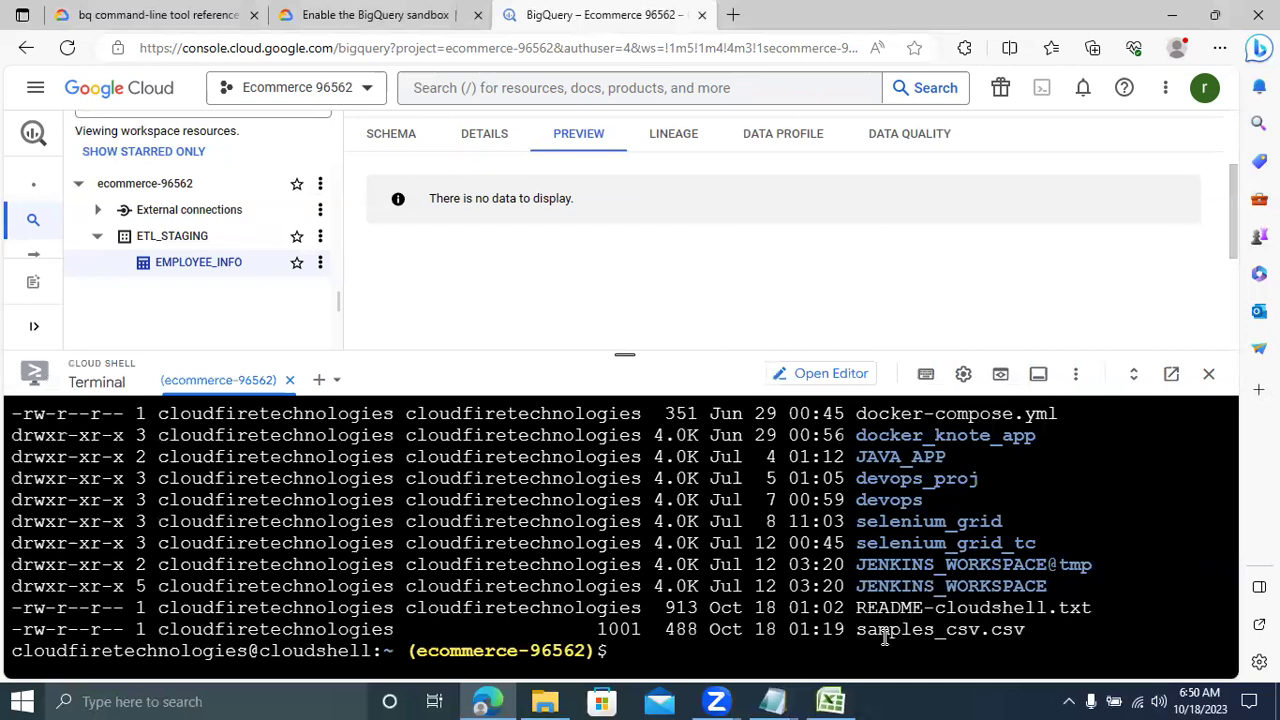
# Step: Enlarge the terminal panel and clear its output
pyautogui.moveTo(586, 352); pyautogui.dragTo(576, 258)
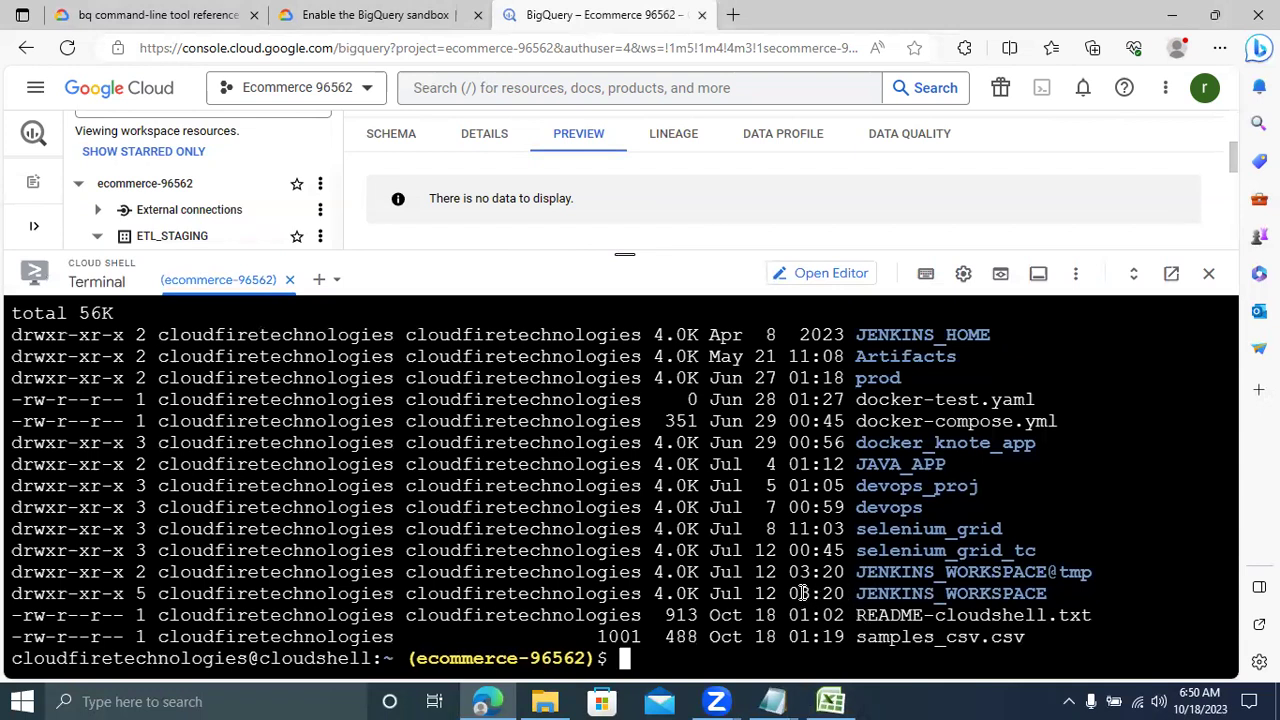
pyautogui.write('clear')
pyautogui.press('Return')
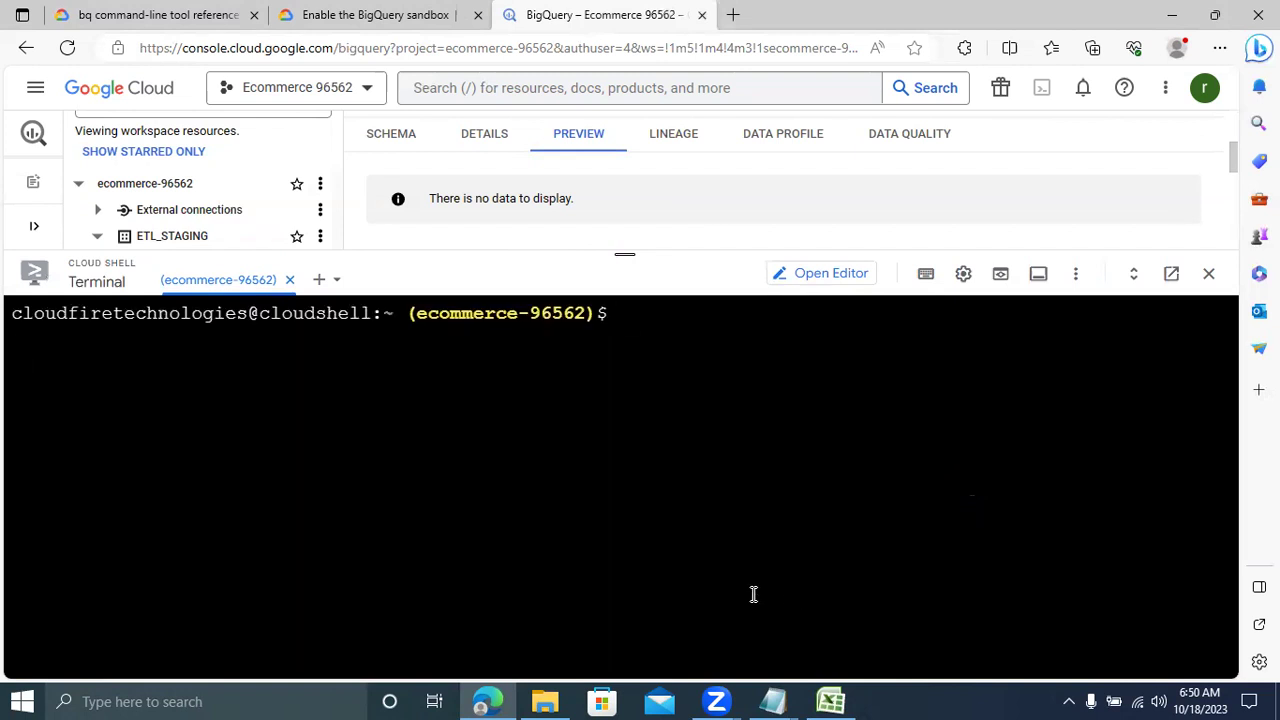
# Step: Copy the drafted bq load command into Cloud Shell and run it until the job reports DONE
pyautogui.moveTo(773, 701)
pyautogui.click(865, 612)
pyautogui.moveTo(234, 529); pyautogui.dragTo(73, 469)
pyautogui.hotkey('ctrl', 'c')
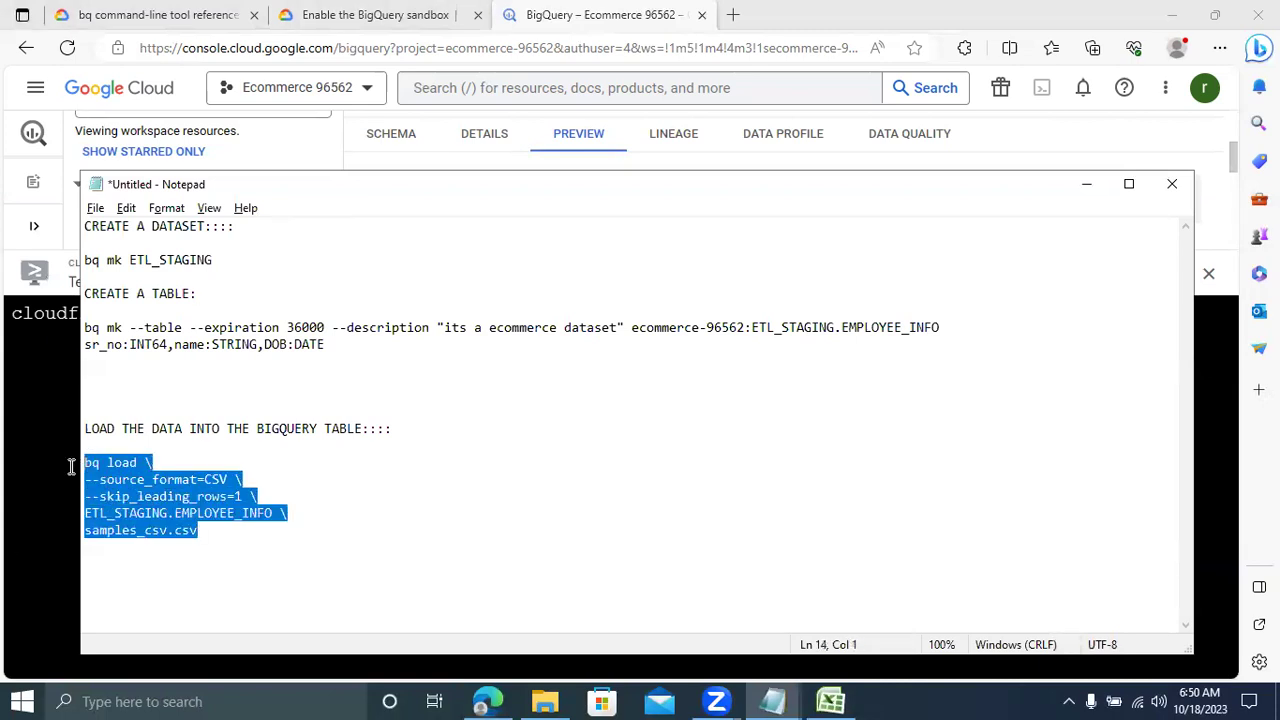
pyautogui.hotkey('alt', 'Tab')
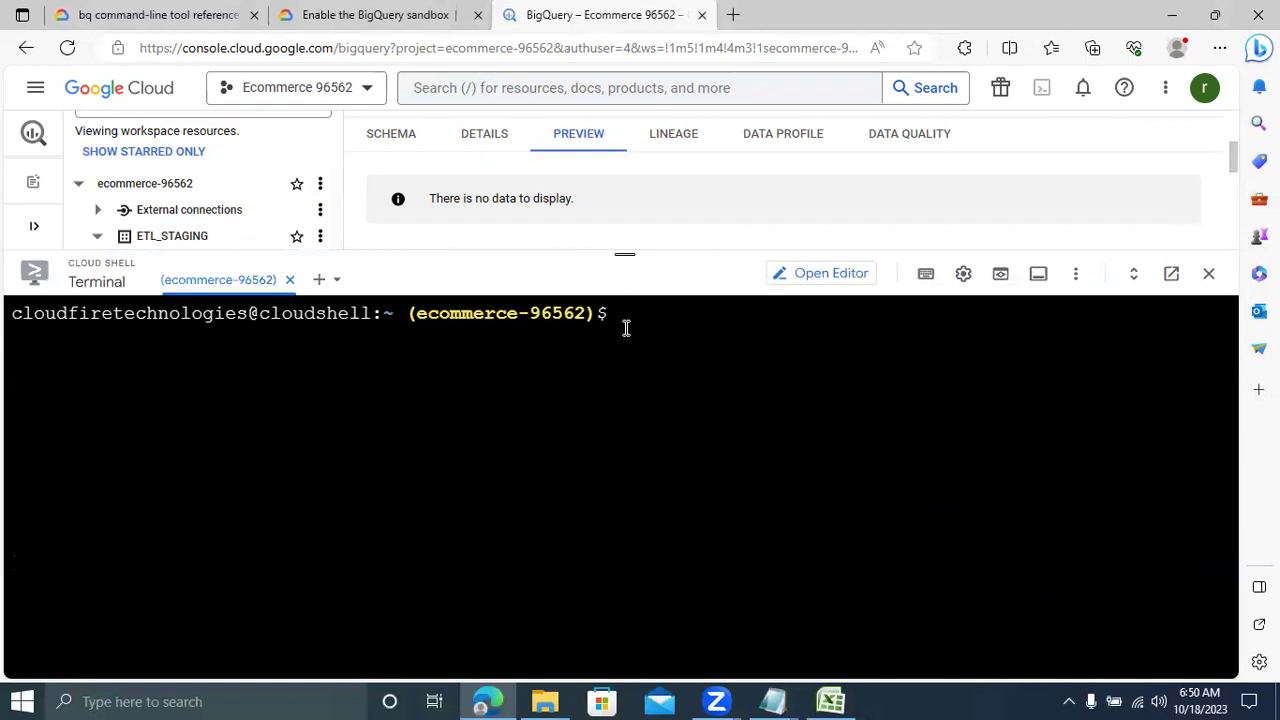
pyautogui.hotkey('ctrl', 'v')
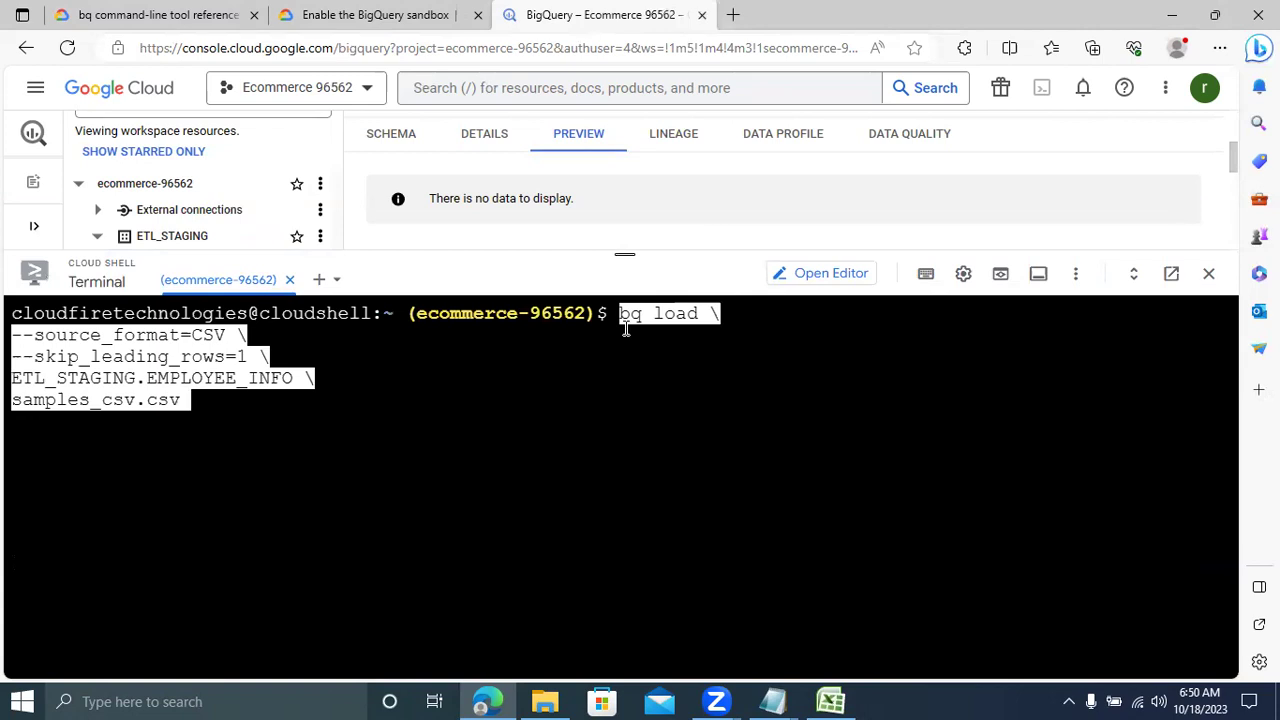
pyautogui.press('Return')
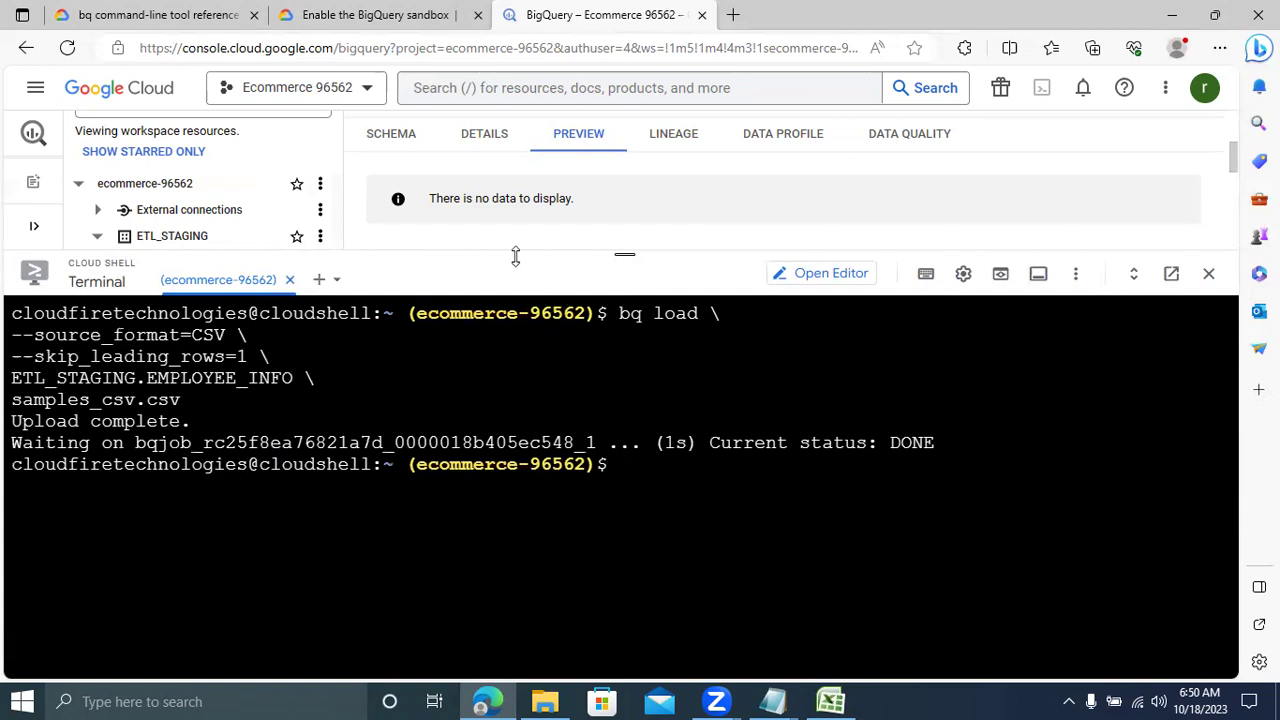
pyautogui.moveTo(512, 248); pyautogui.dragTo(542, 380)
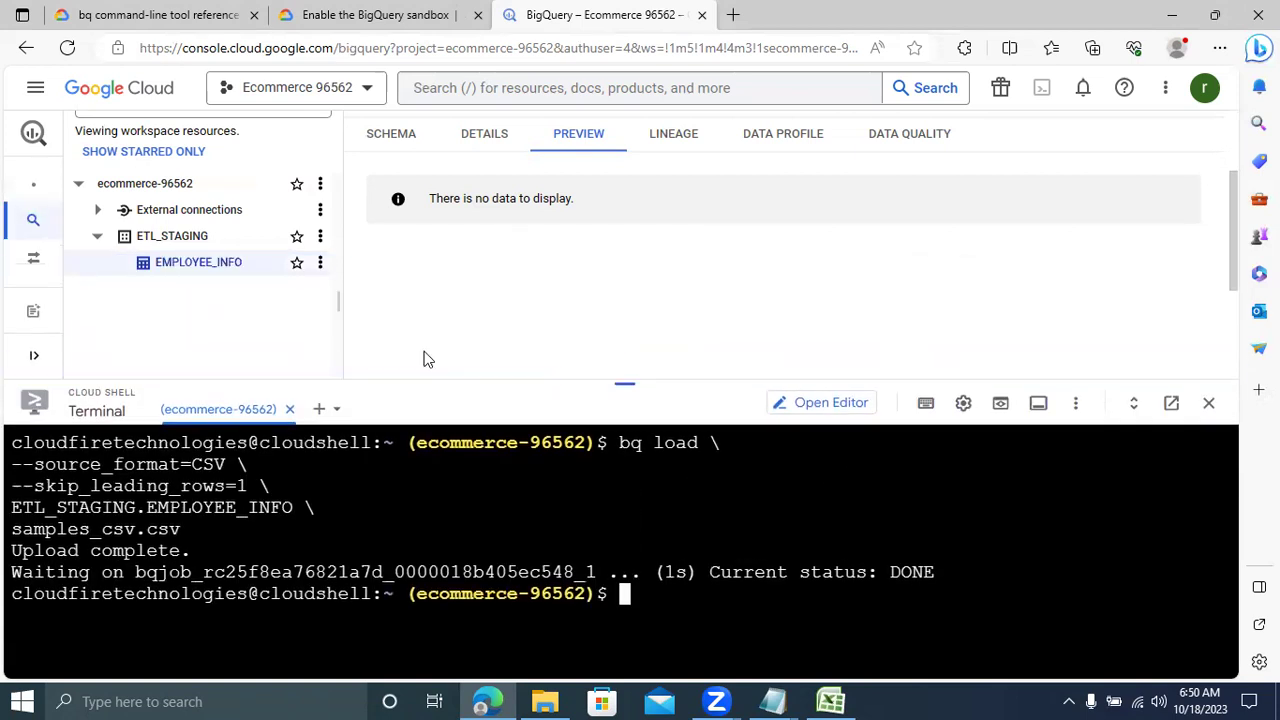
# Step: Refresh the ETL_STAGING dataset and check EMPLOYEE_INFO's schema and preview
pyautogui.click(320, 264)
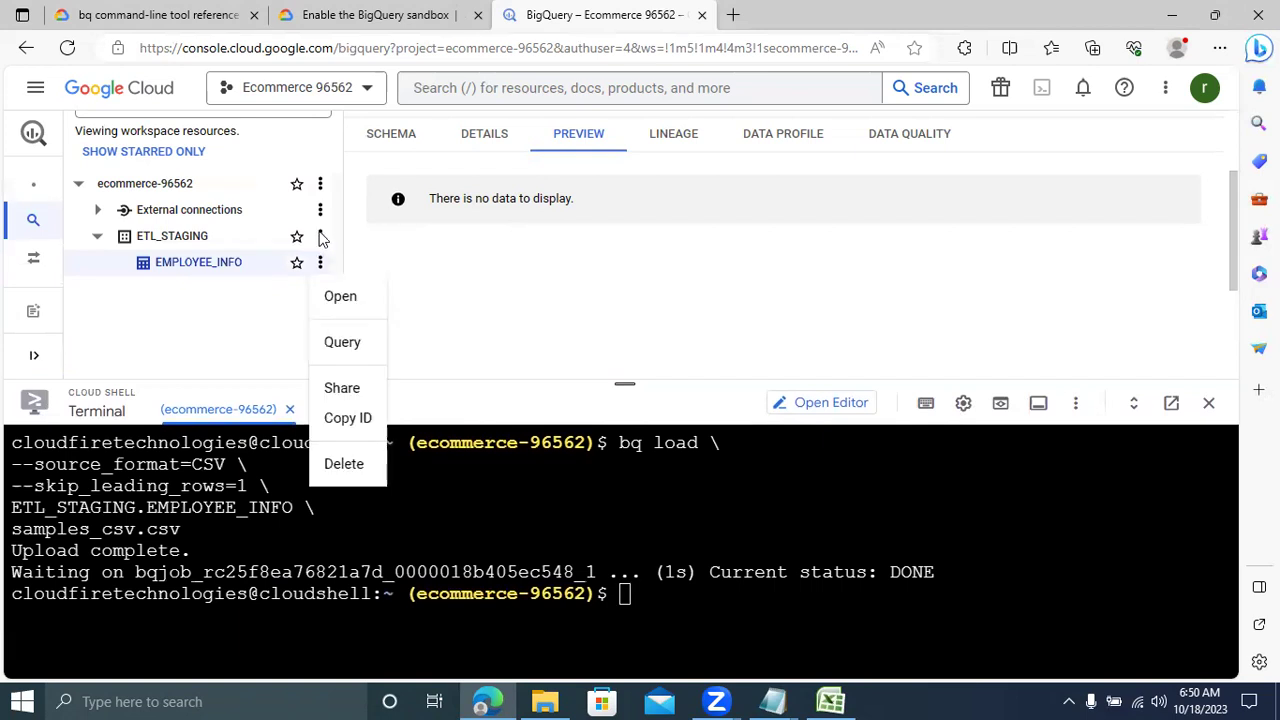
pyautogui.click(321, 240)
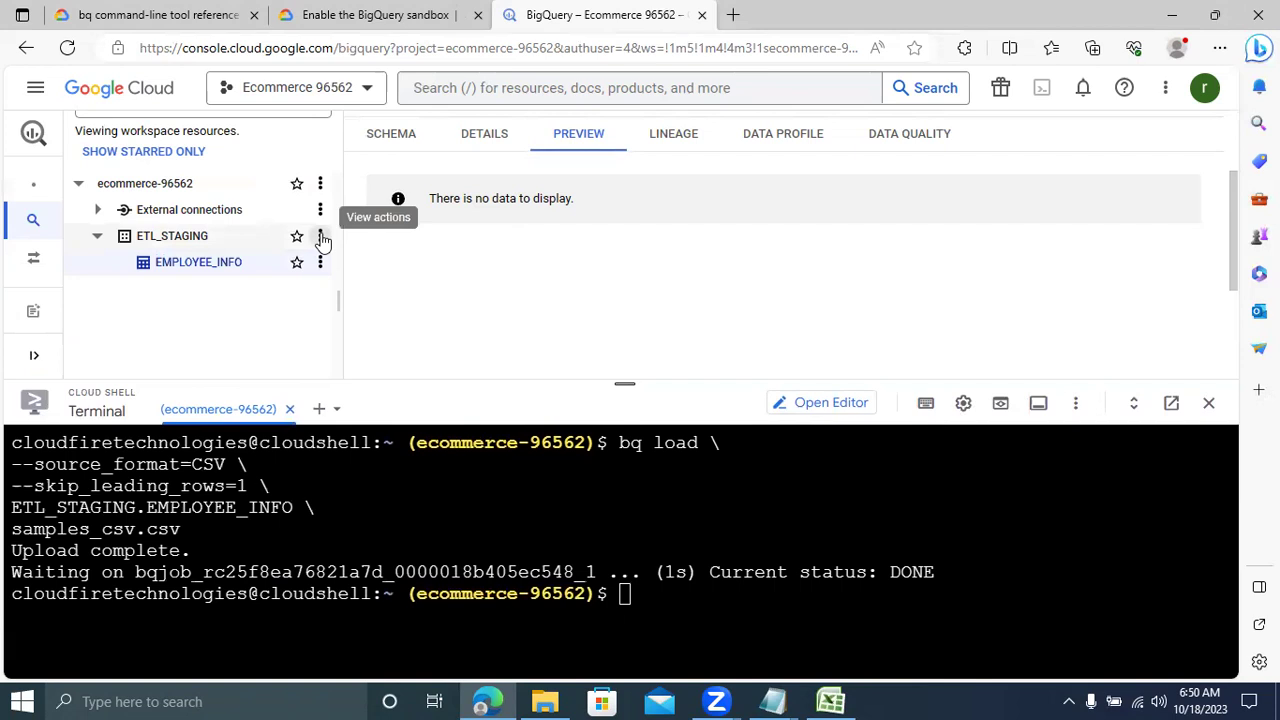
pyautogui.click(320, 237)
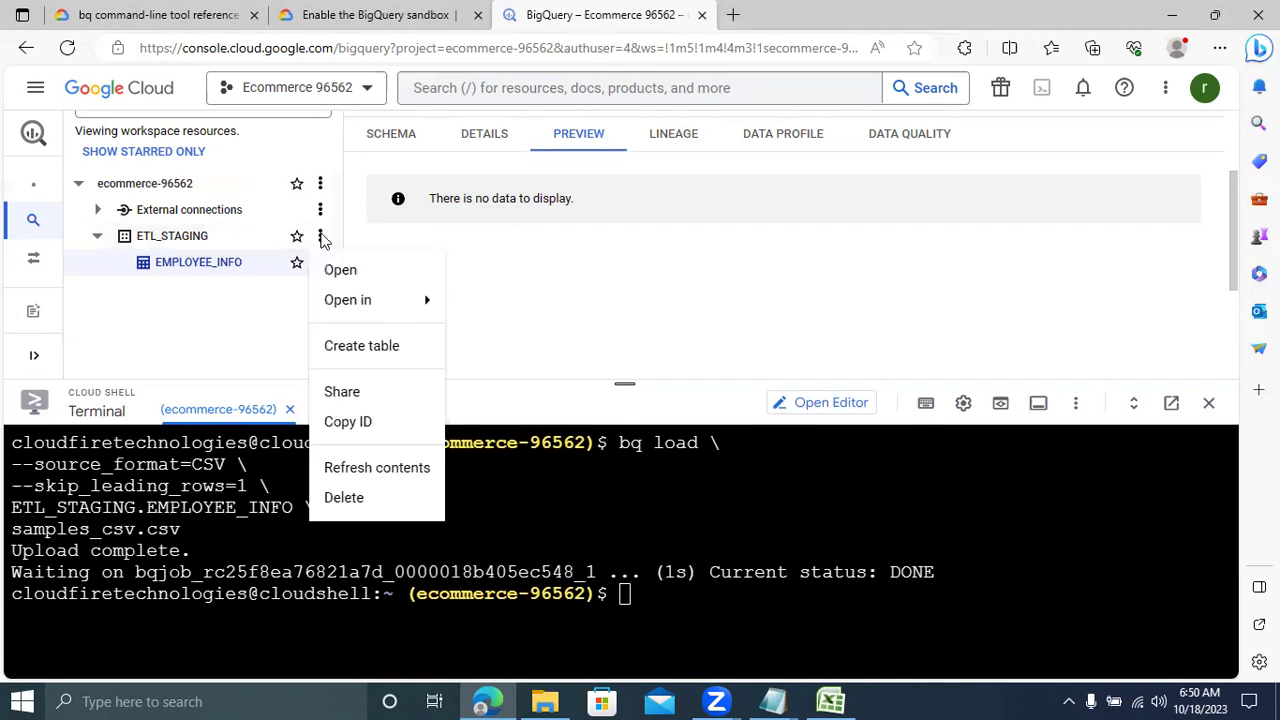
pyautogui.click(381, 470)
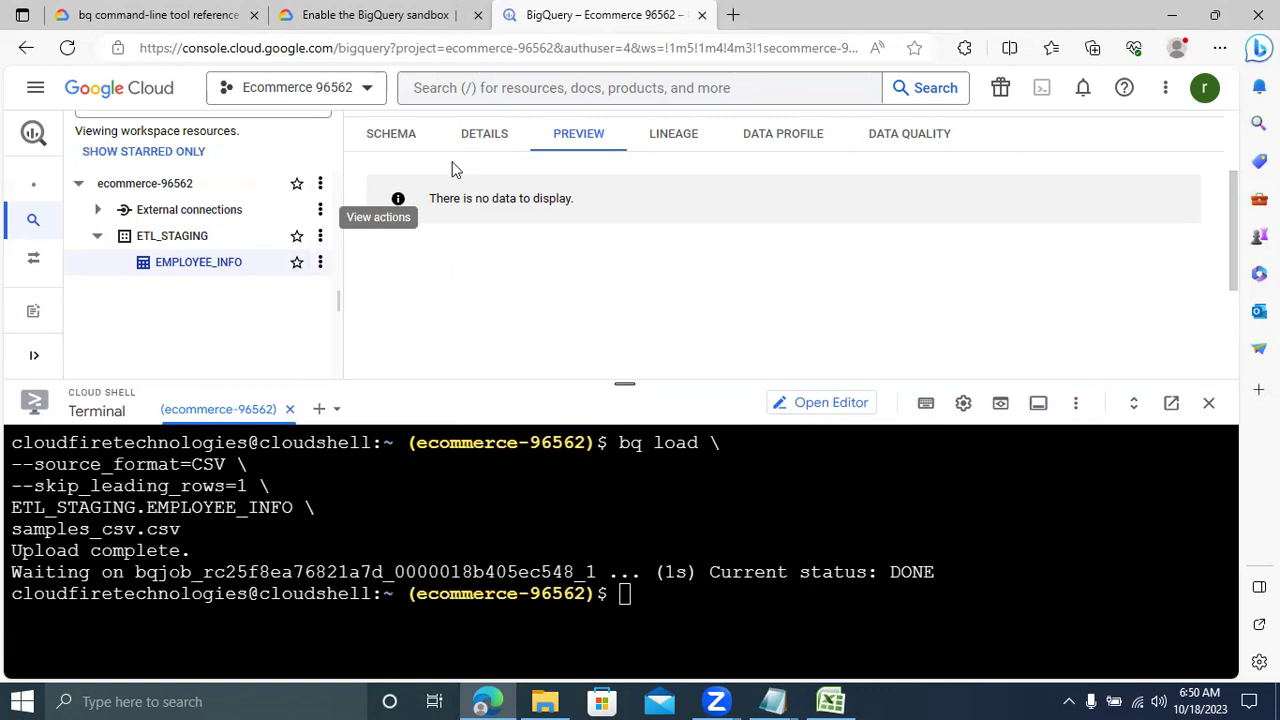
pyautogui.click(410, 145)
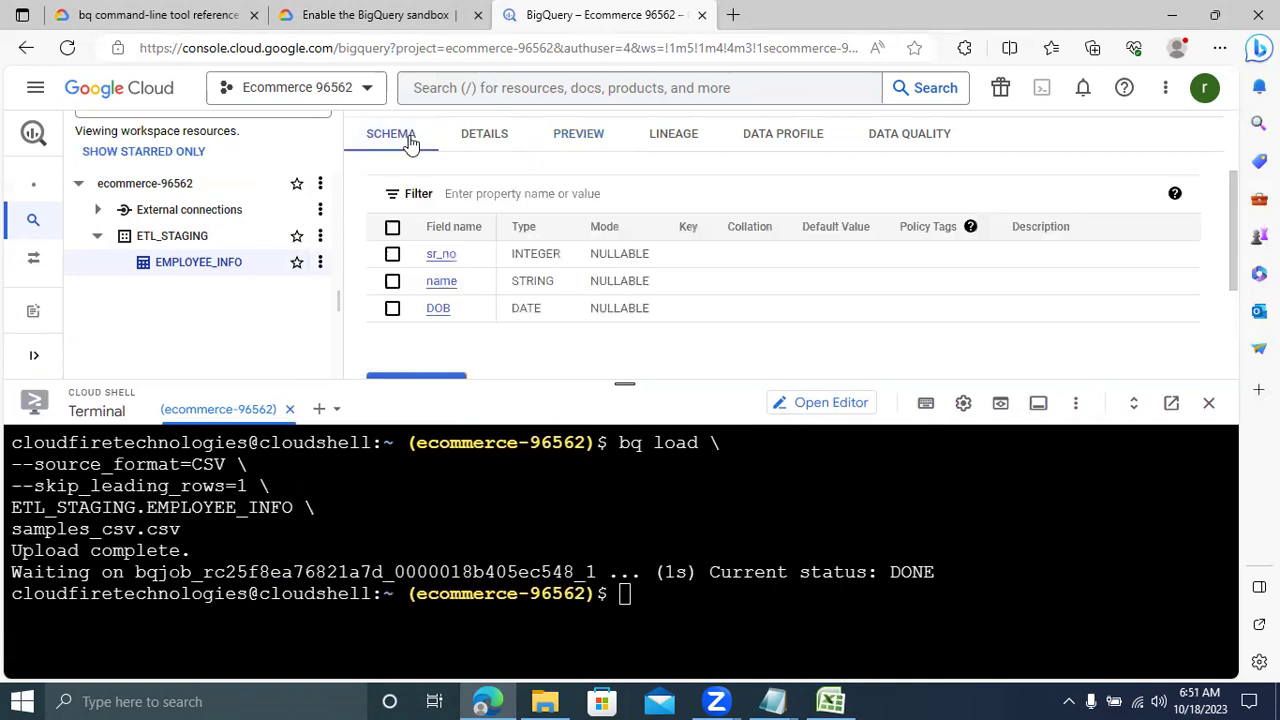
pyautogui.click(580, 136)
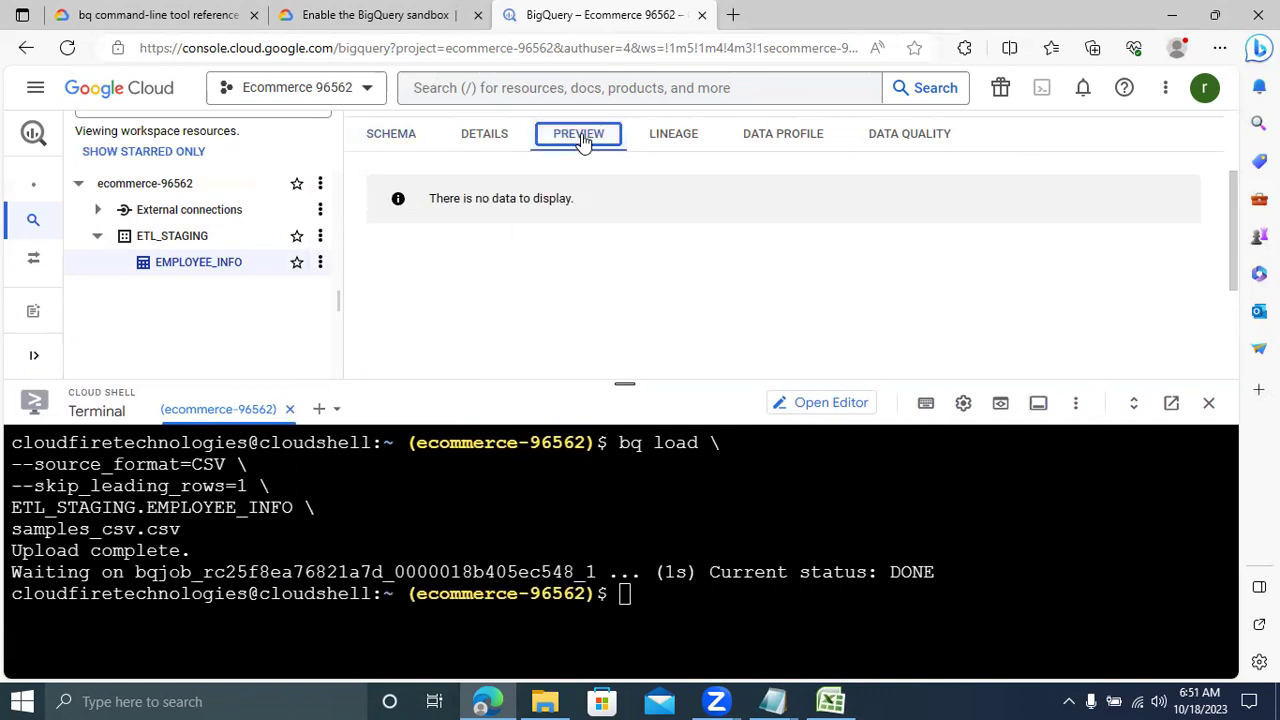
# Step: Refresh the ecommerce-96562 project twice and recheck EMPLOYEE_INFO's schema and preview for loaded rows
pyautogui.click(320, 187)
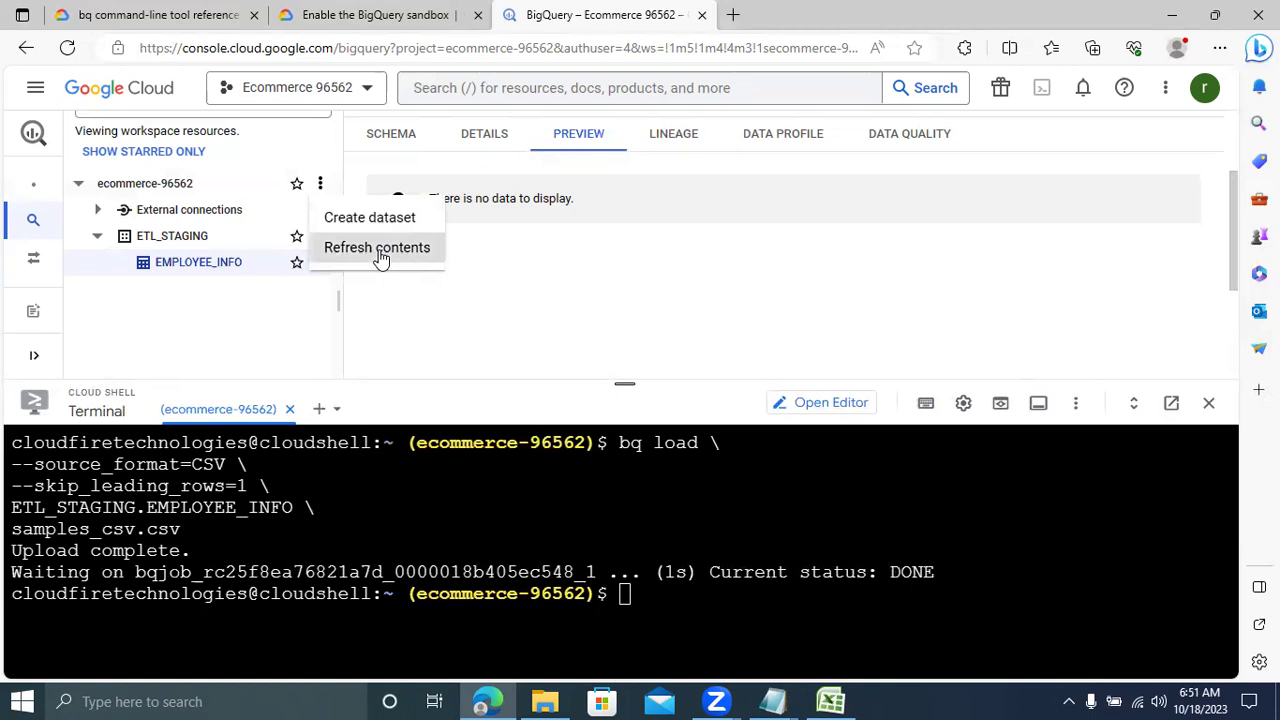
pyautogui.click(380, 253)
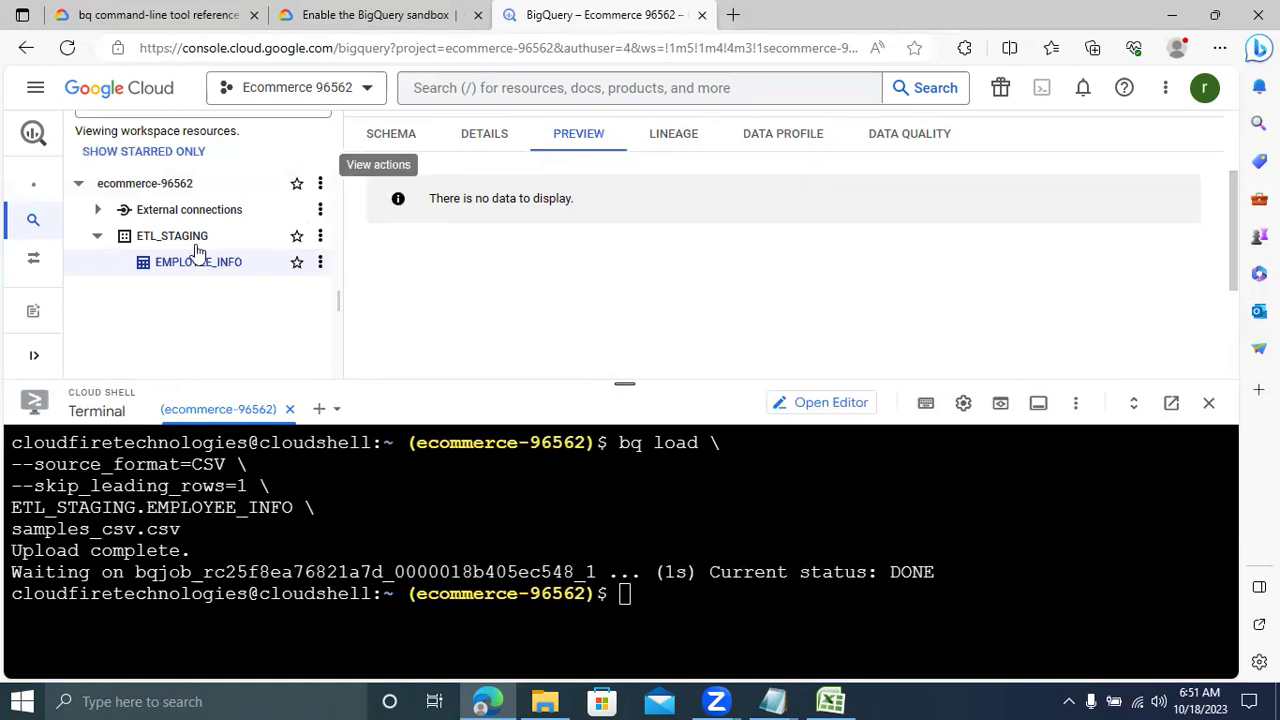
pyautogui.click(99, 238)
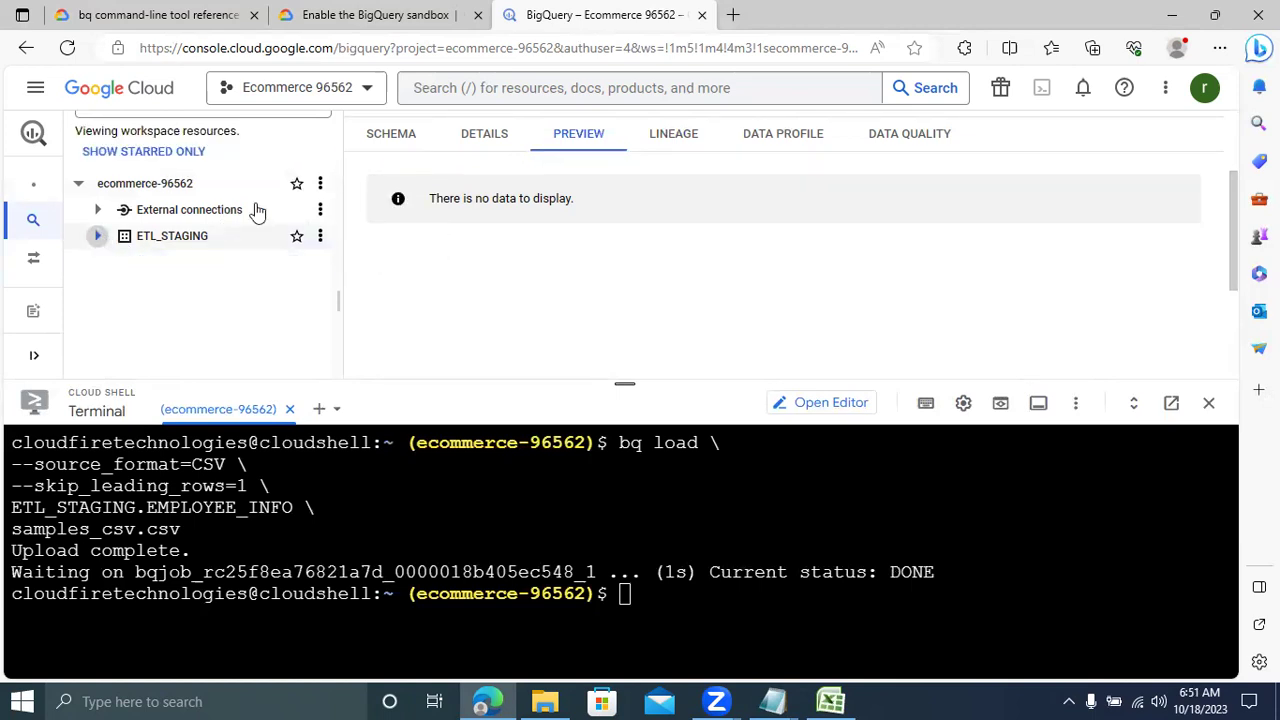
pyautogui.click(319, 186)
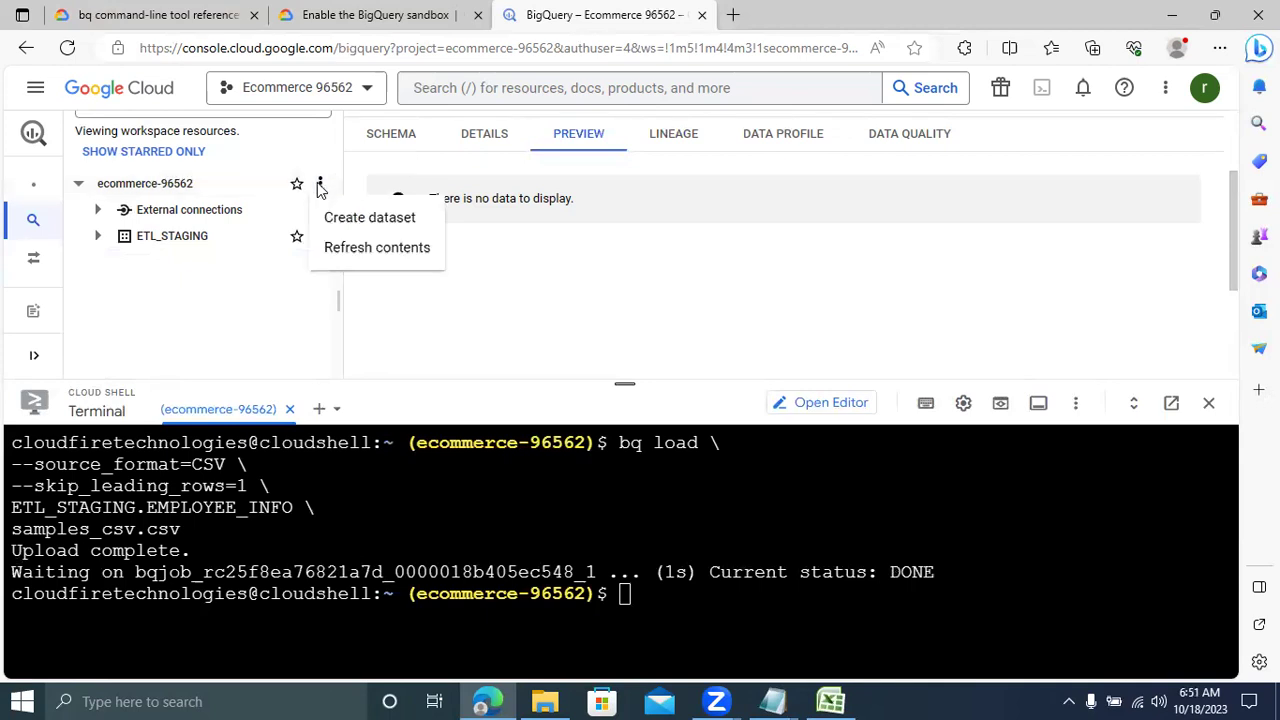
pyautogui.click(386, 252)
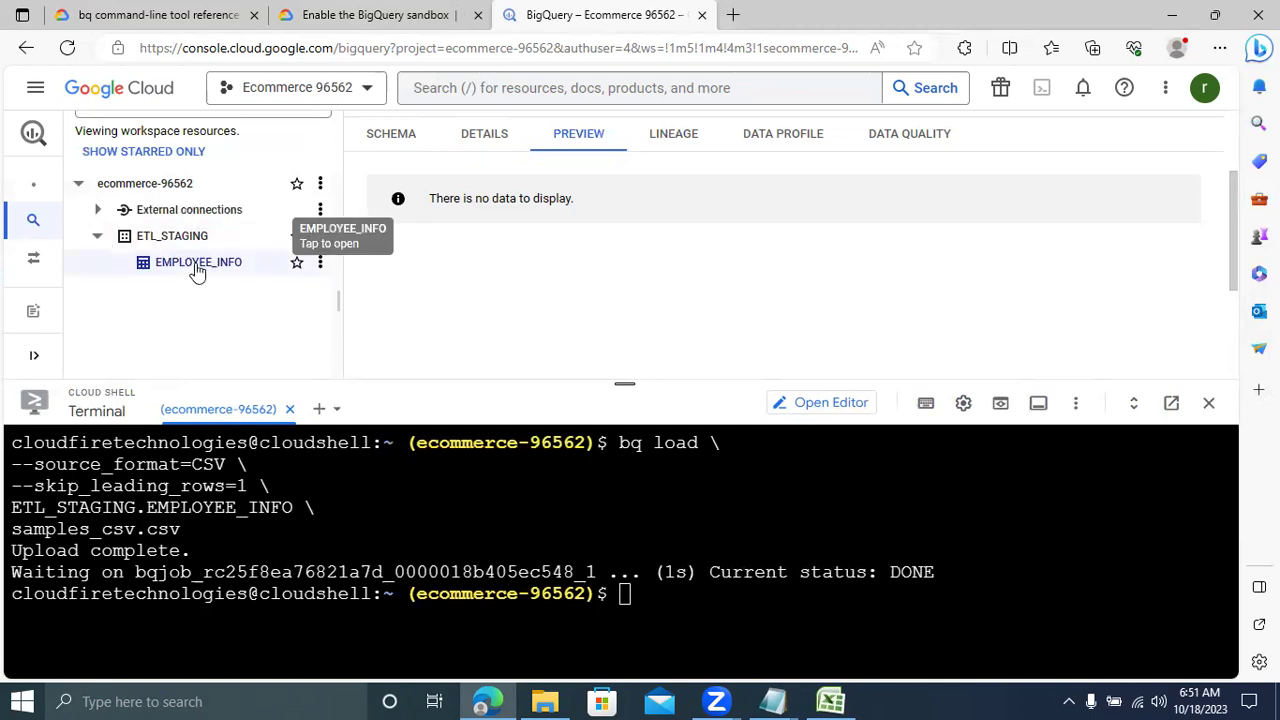
pyautogui.click(393, 140)
pyautogui.click(593, 138)
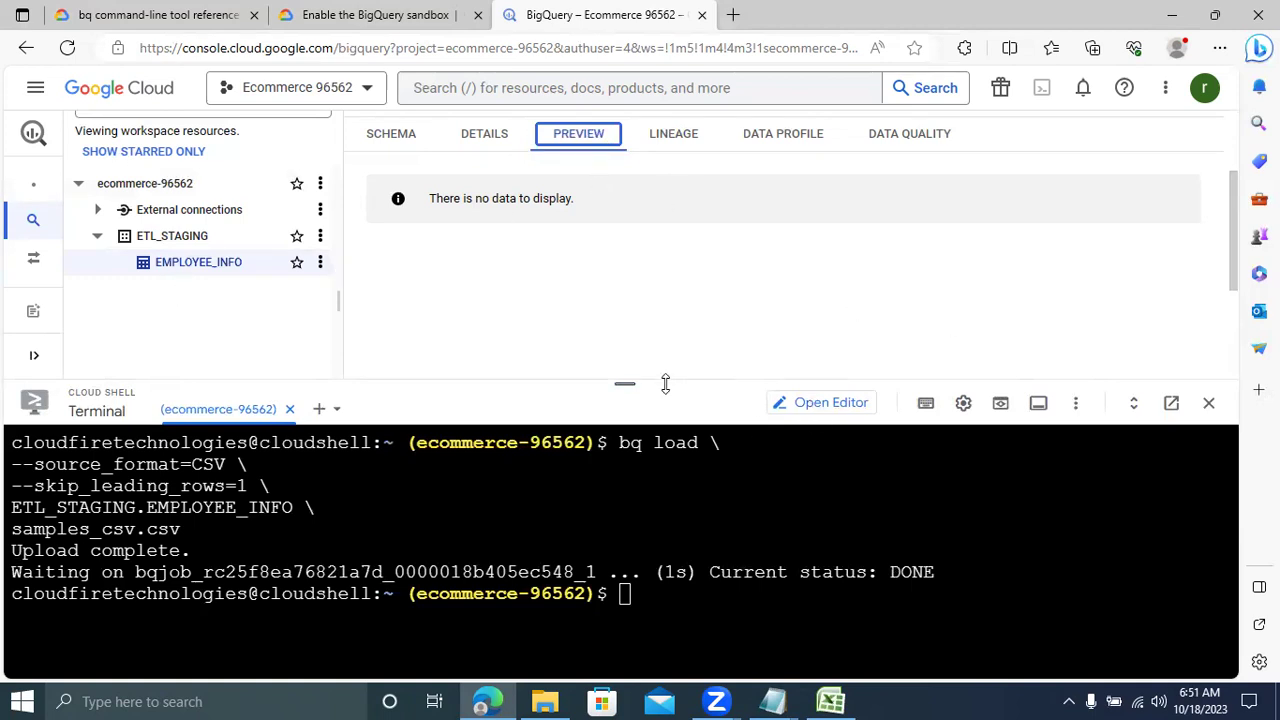
# Step: View EMPLOYEE_INFO's table details, then enlarge the terminal to show the load output
pyautogui.moveTo(665, 385); pyautogui.dragTo(693, 427)
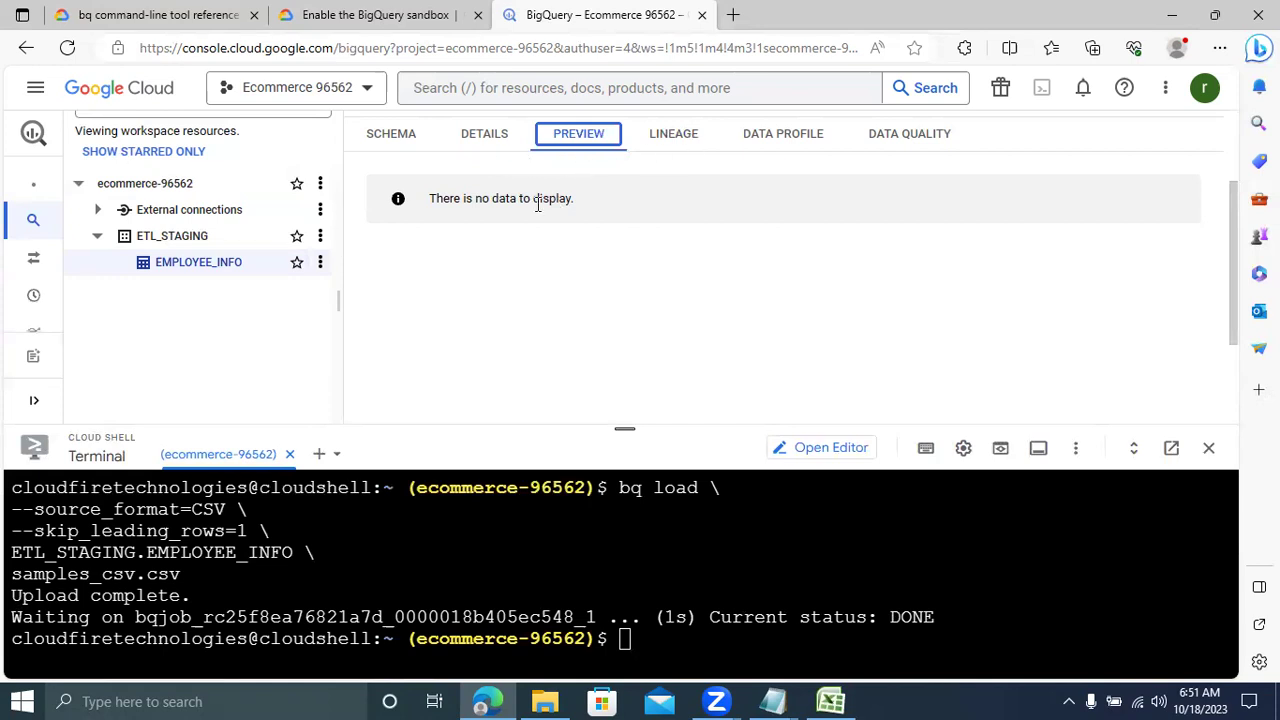
pyautogui.click(481, 139)
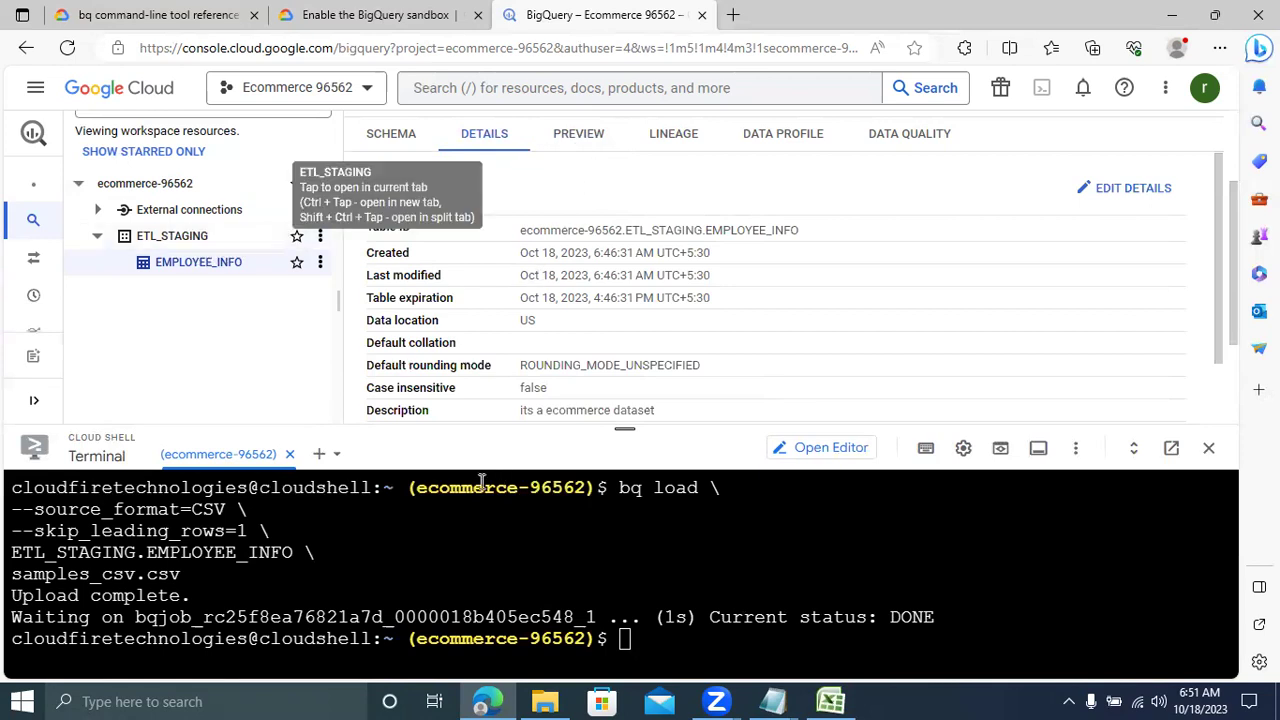
pyautogui.moveTo(390, 428); pyautogui.dragTo(397, 243)
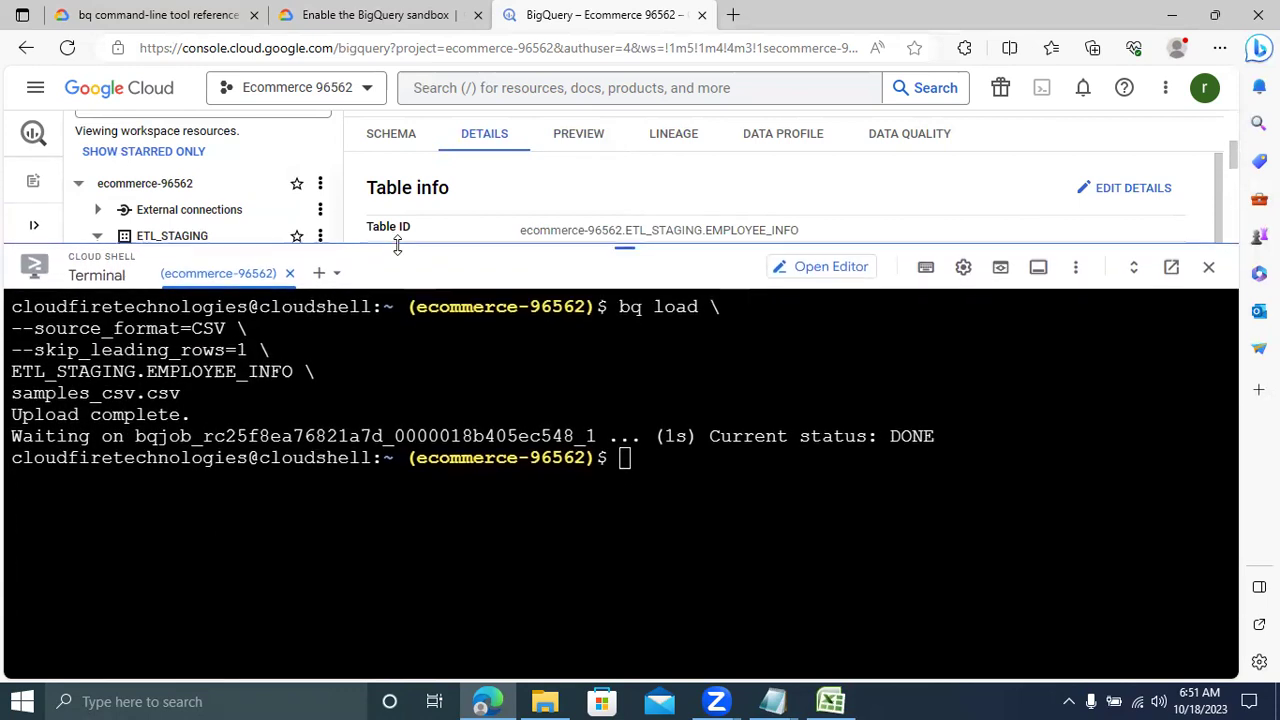
pyautogui.scroll(3, 652, 470)
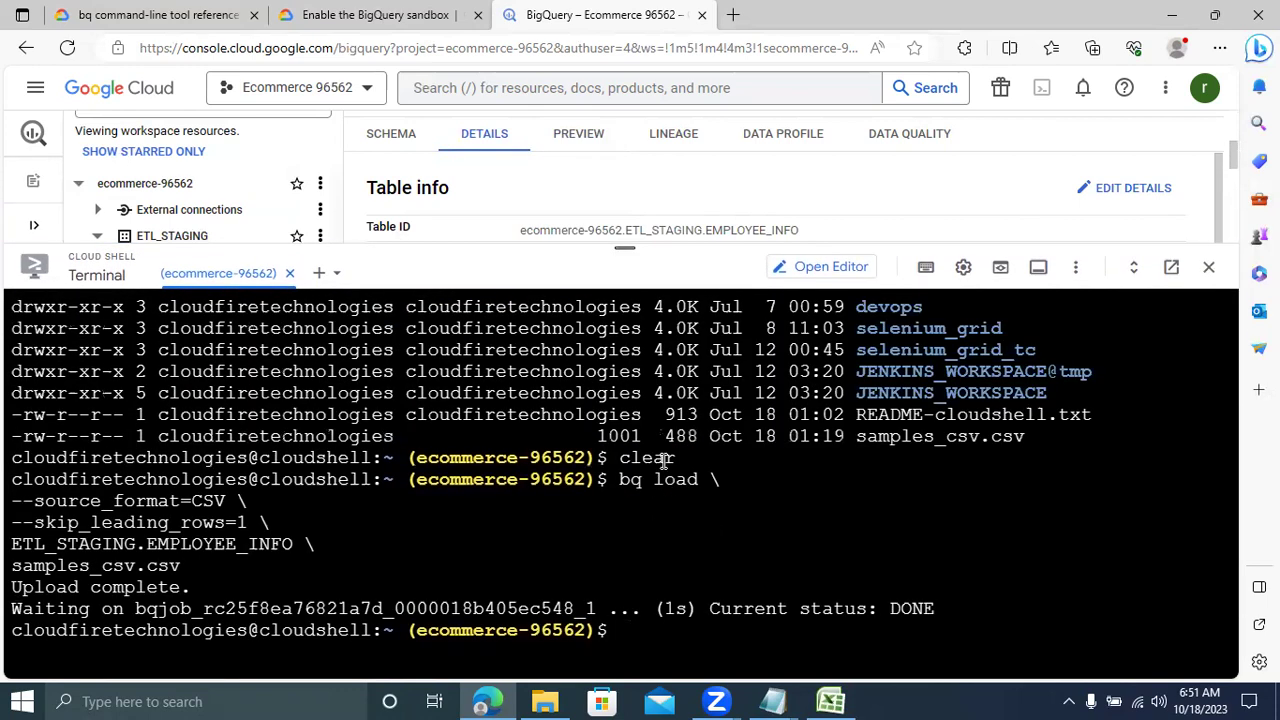
pyautogui.moveTo(519, 249); pyautogui.dragTo(502, 149)
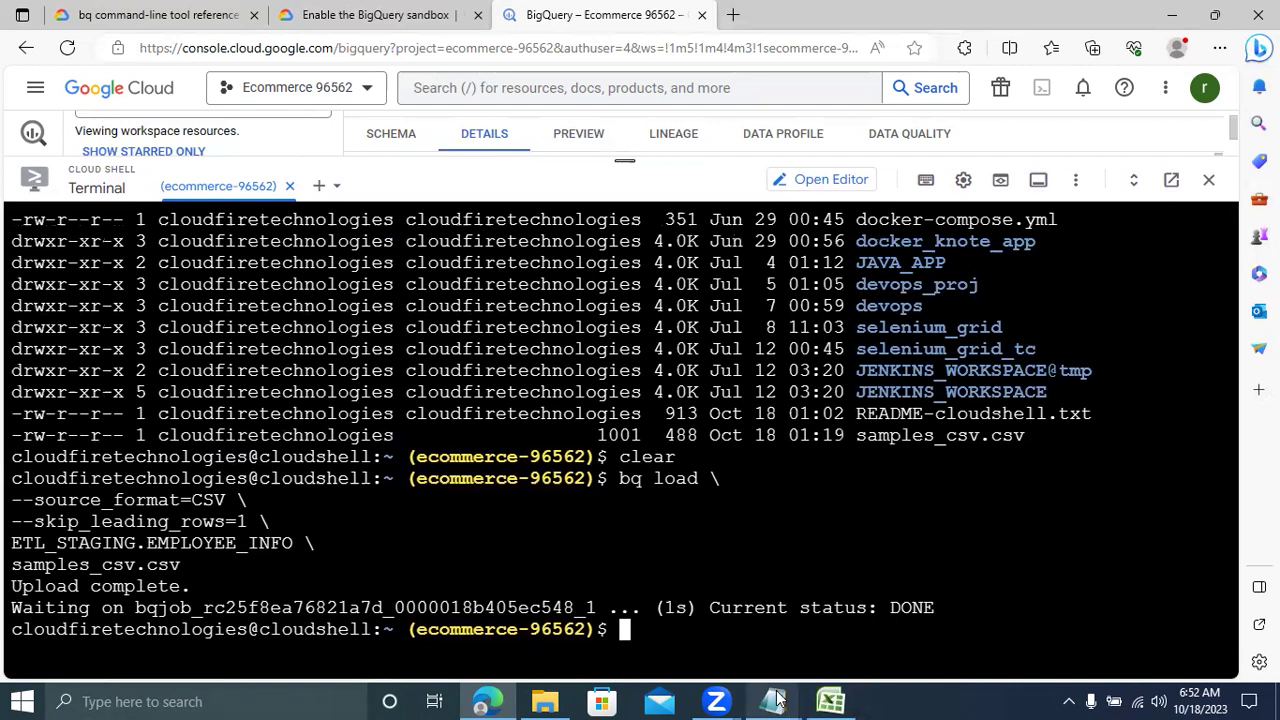
# Step: Add a separator line of # characters below the load command in Notepad
pyautogui.click(818, 652)
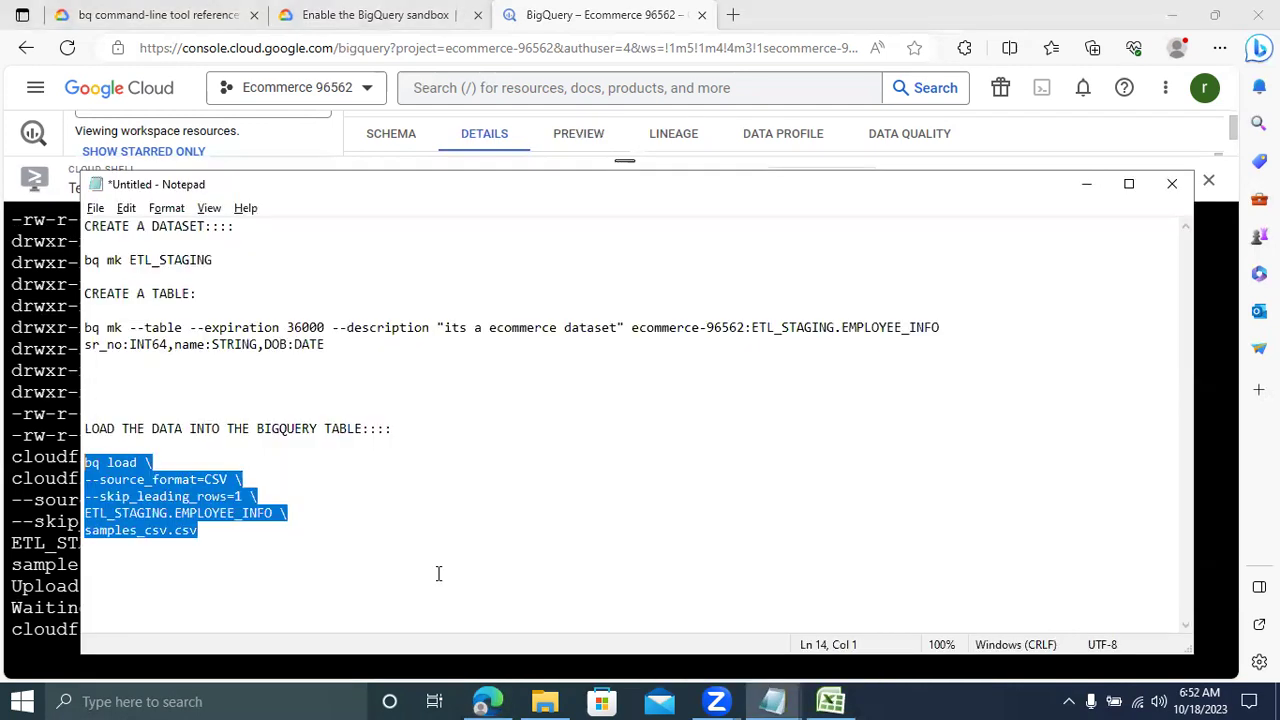
pyautogui.click(292, 541)
pyautogui.press('Return')
pyautogui.write('#######################################################')
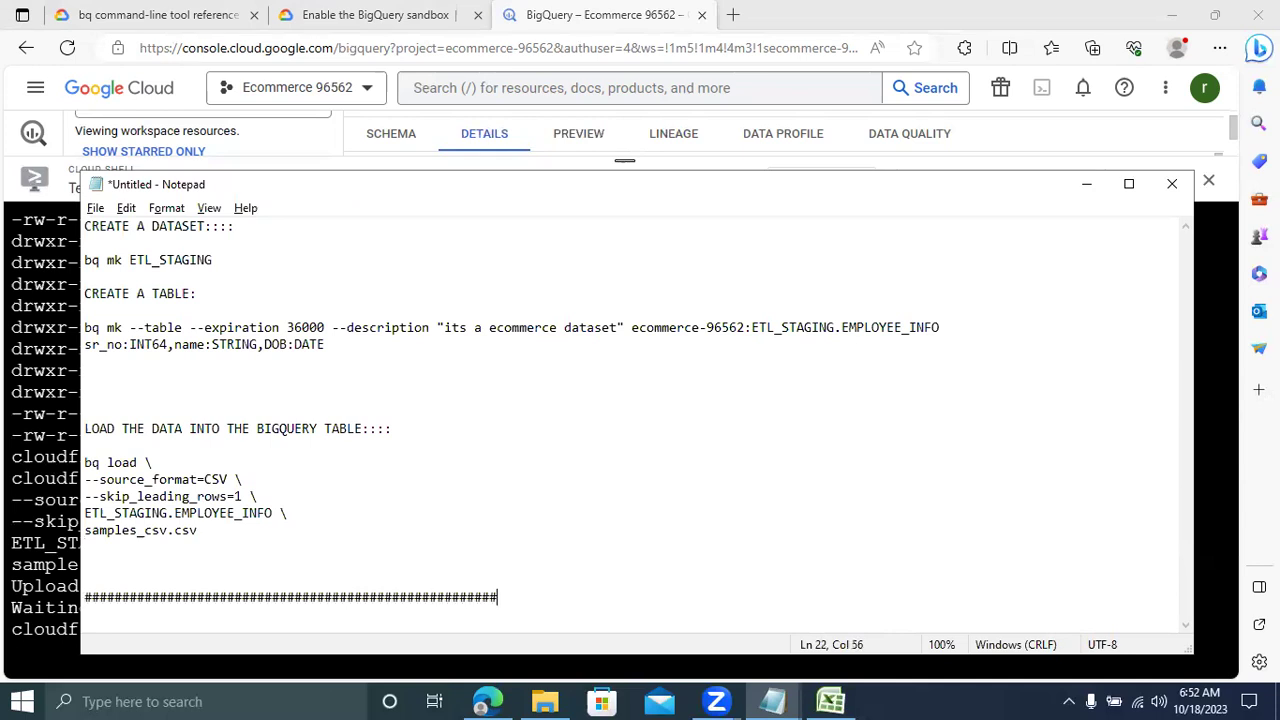
pyautogui.write('###########################################')
pyautogui.press('Return')
pyautogui.press('Return')
pyautogui.press('Return')
pyautogui.press('Return')
# Step: Write the command line 'bq query --nouse_legacy_sql \' with a new line after it
pyautogui.write('bq')
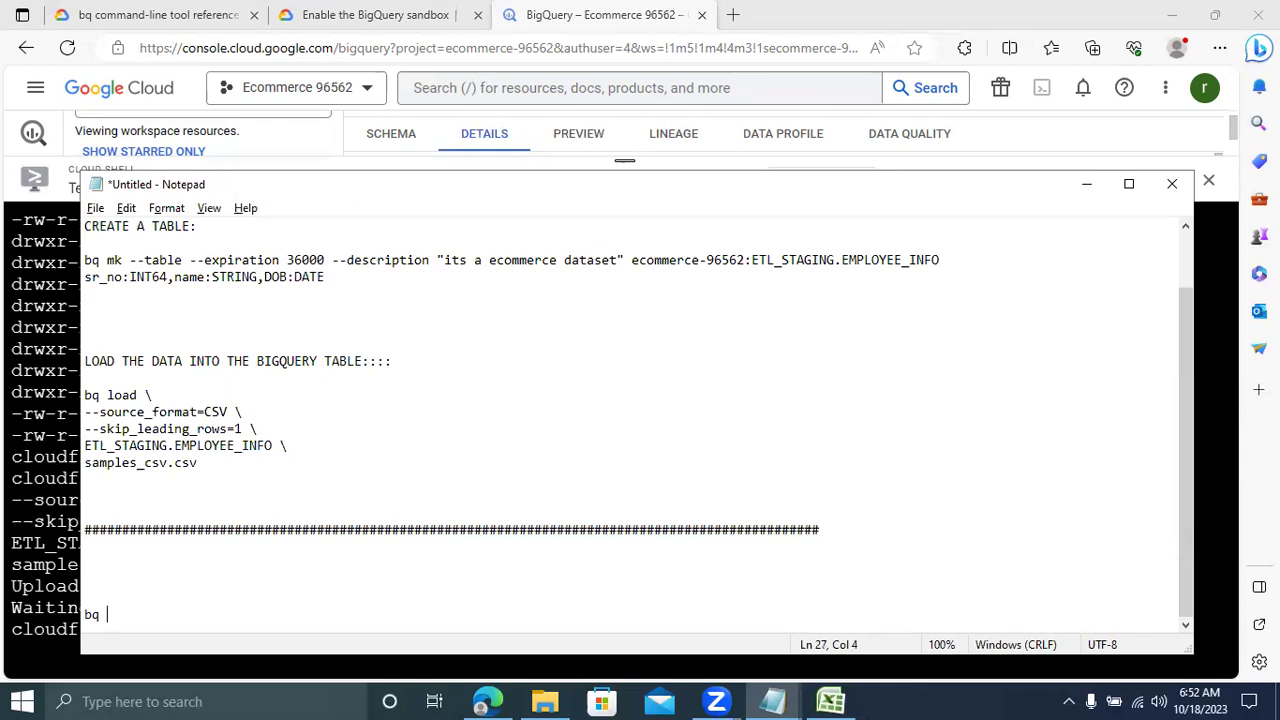
pyautogui.write('query ')
pyautogui.write('--')
pyautogui.write('no')
pyautogui.write('use')
pyautogui.write('_')
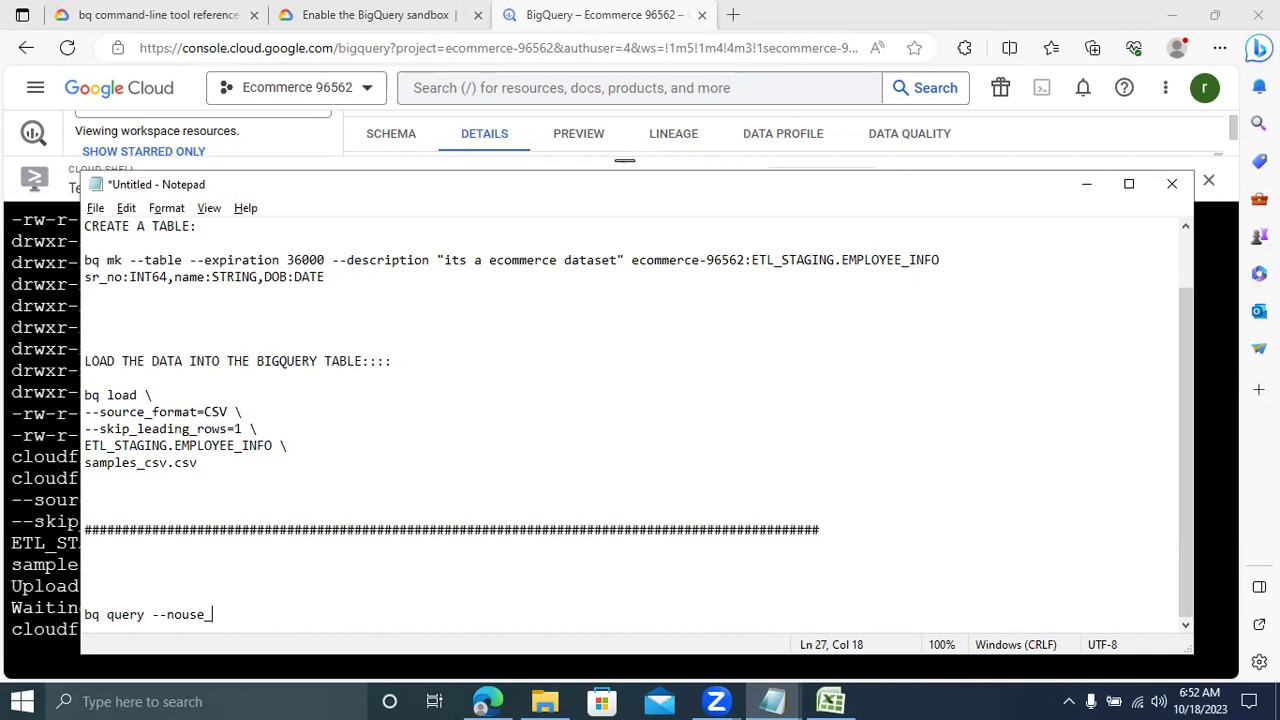
pyautogui.write('legacy')
pyautogui.write('_sql')
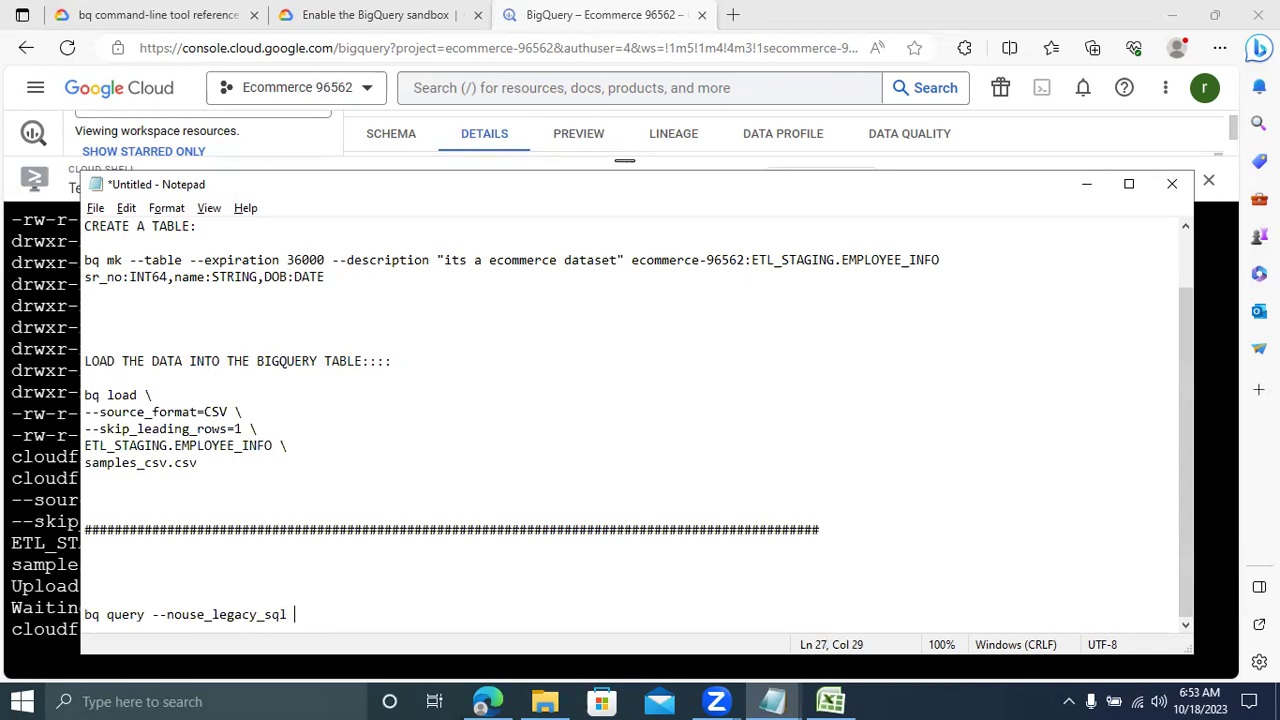
pyautogui.write('\\')
pyautogui.press('Return')
# Step: Add the quoted query 'select count(*) from ETL_STAGING.EMPLOYEE_INFO', pasting the table name
pyautogui.write("''")
pyautogui.press('Left')
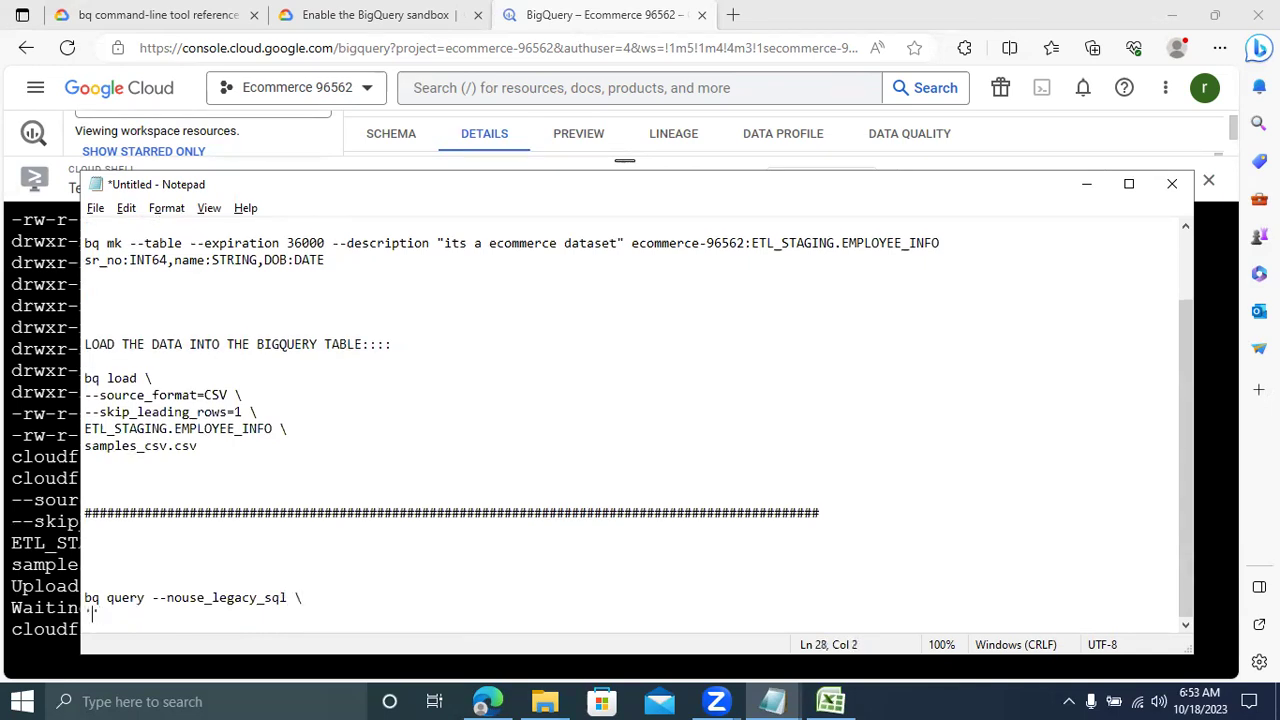
pyautogui.write('select ')
pyautogui.write('count')
pyautogui.write('(8)')
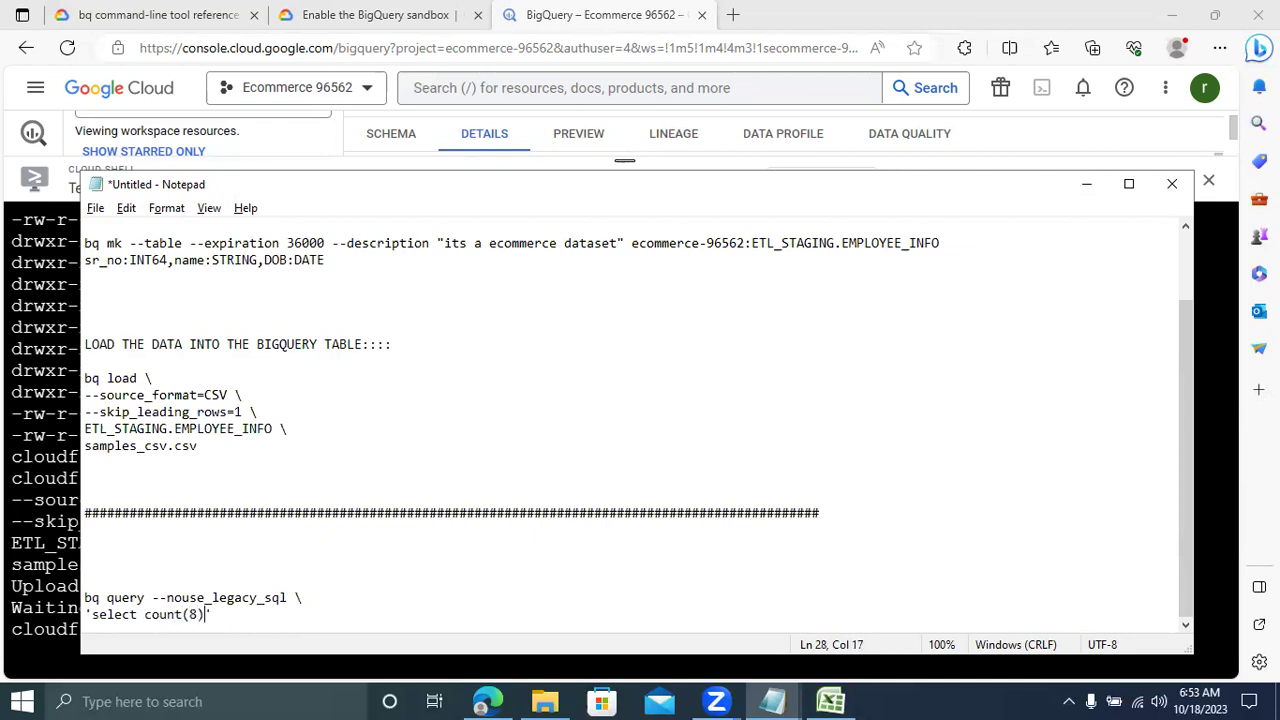
pyautogui.press('Left')
pyautogui.press('Left')
pyautogui.press('BackSpace')
pyautogui.write('*')
pyautogui.press('Right')
pyautogui.press('Right')
pyautogui.write('from')
pyautogui.moveTo(756, 245); pyautogui.dragTo(947, 240)
pyautogui.hotkey('ctrl', 'c')
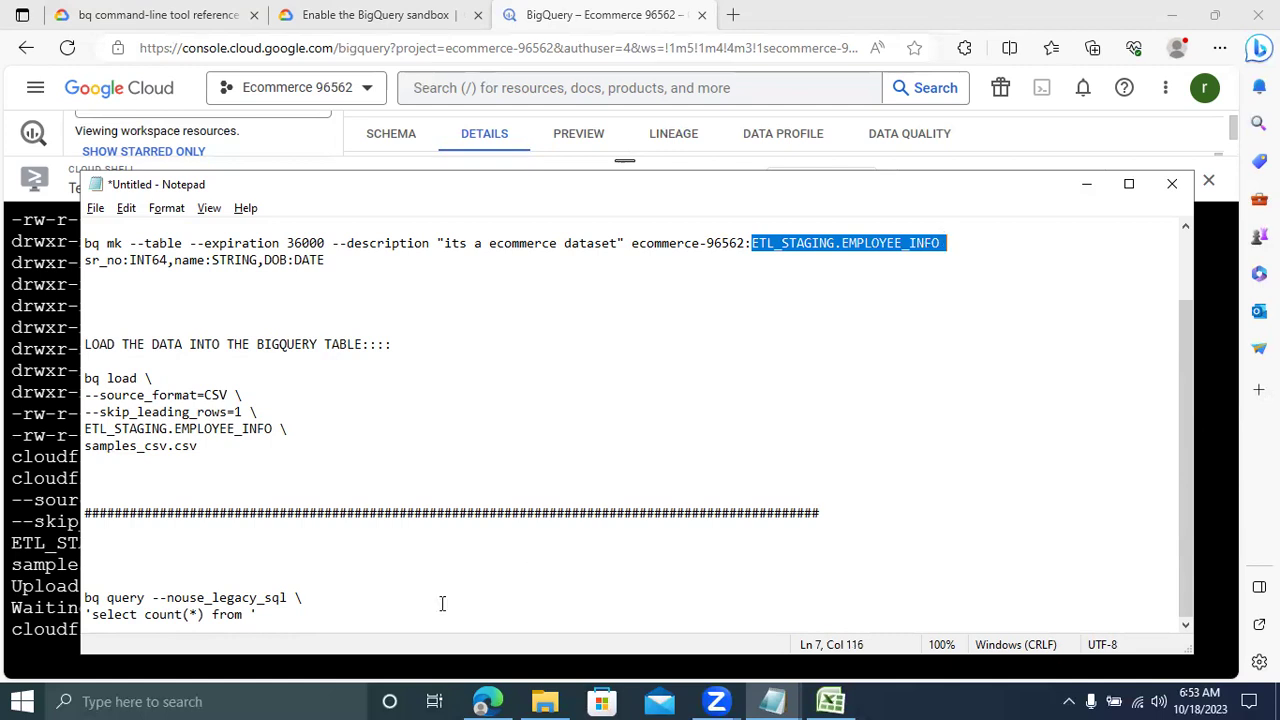
pyautogui.click(250, 614)
pyautogui.hotkey('ctrl', 'v')
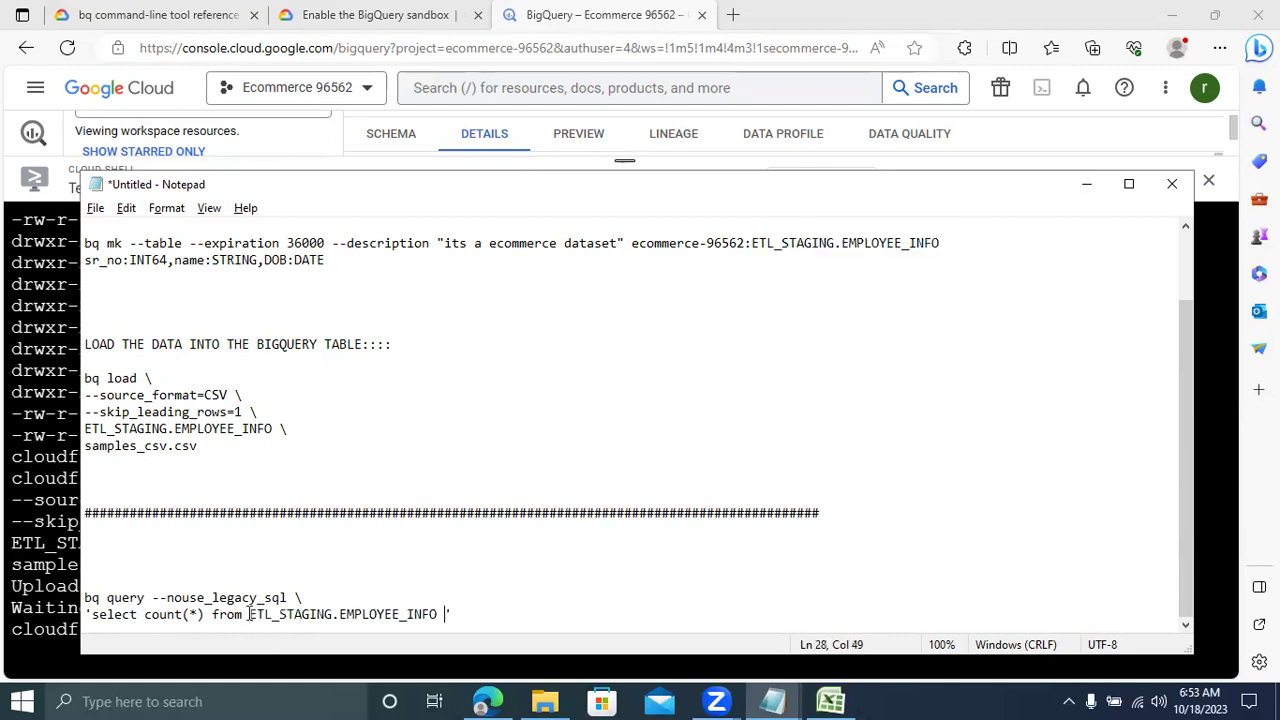
pyautogui.press('BackSpace')
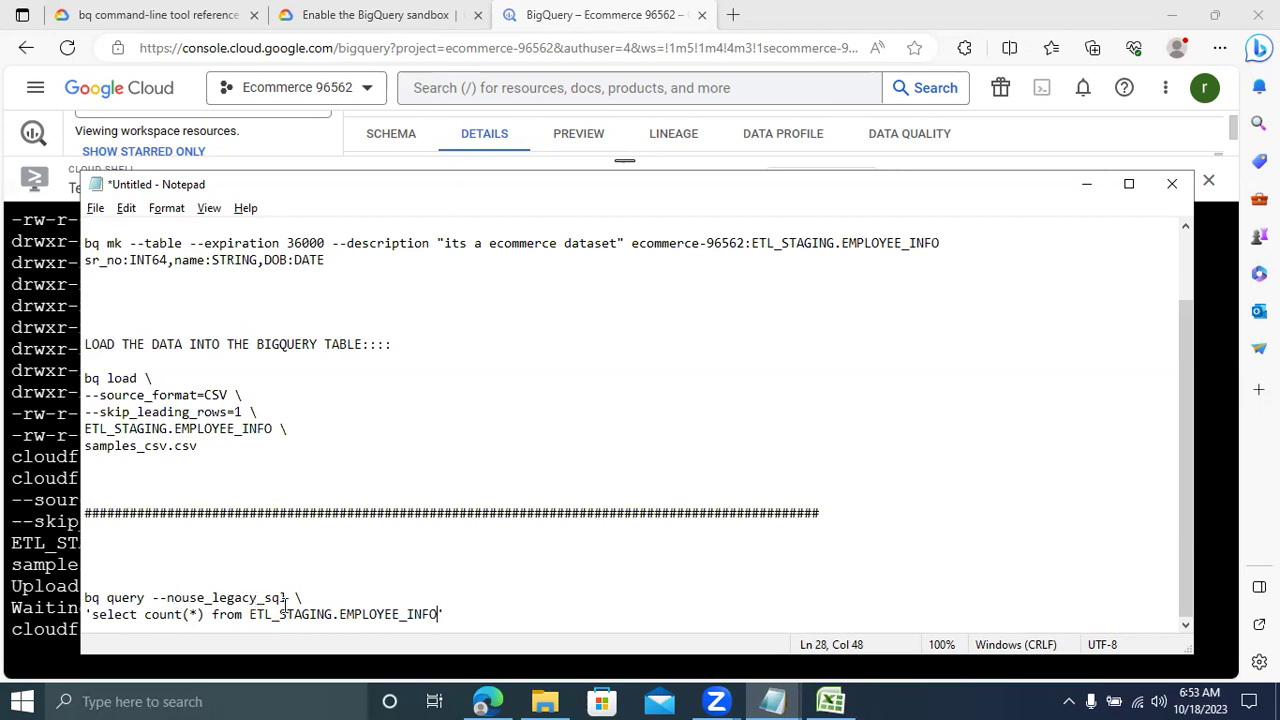
# Step: Copy the bq query count command from Notepad and return to the Cloud Shell terminal
pyautogui.moveTo(450, 614); pyautogui.dragTo(72, 600)
pyautogui.hotkey('ctrl', 'c')
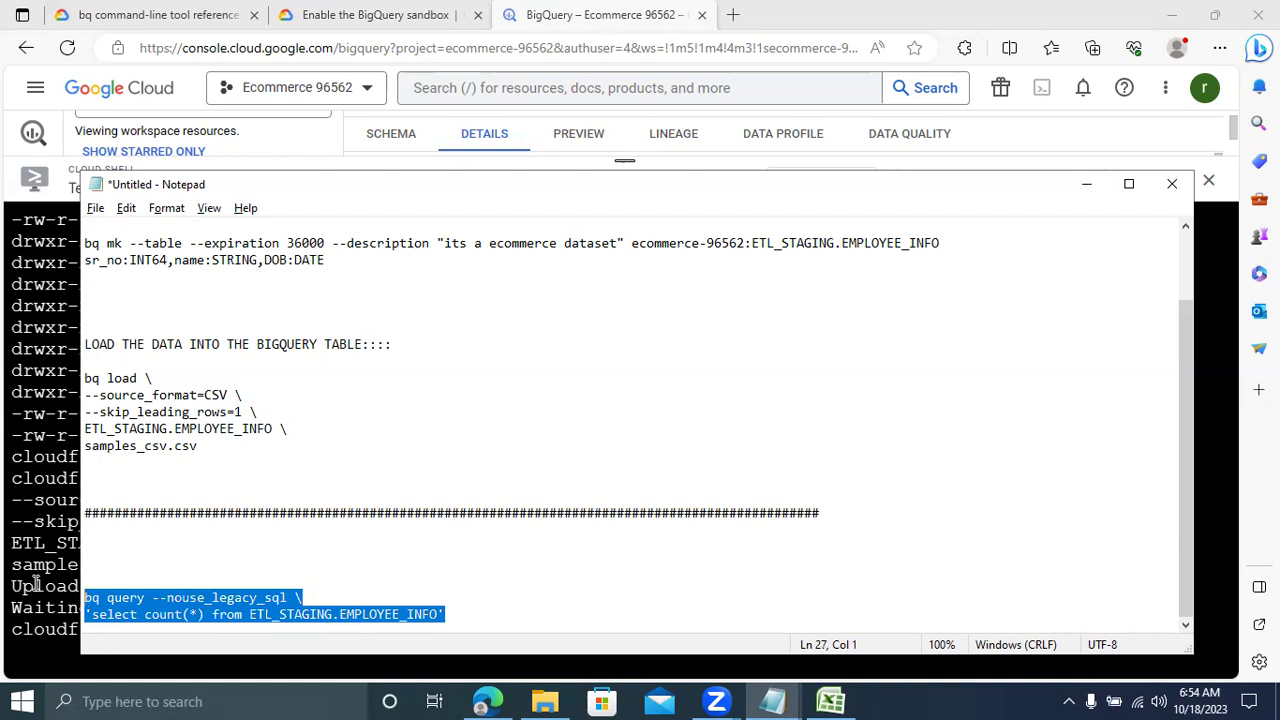
pyautogui.click(37, 584)
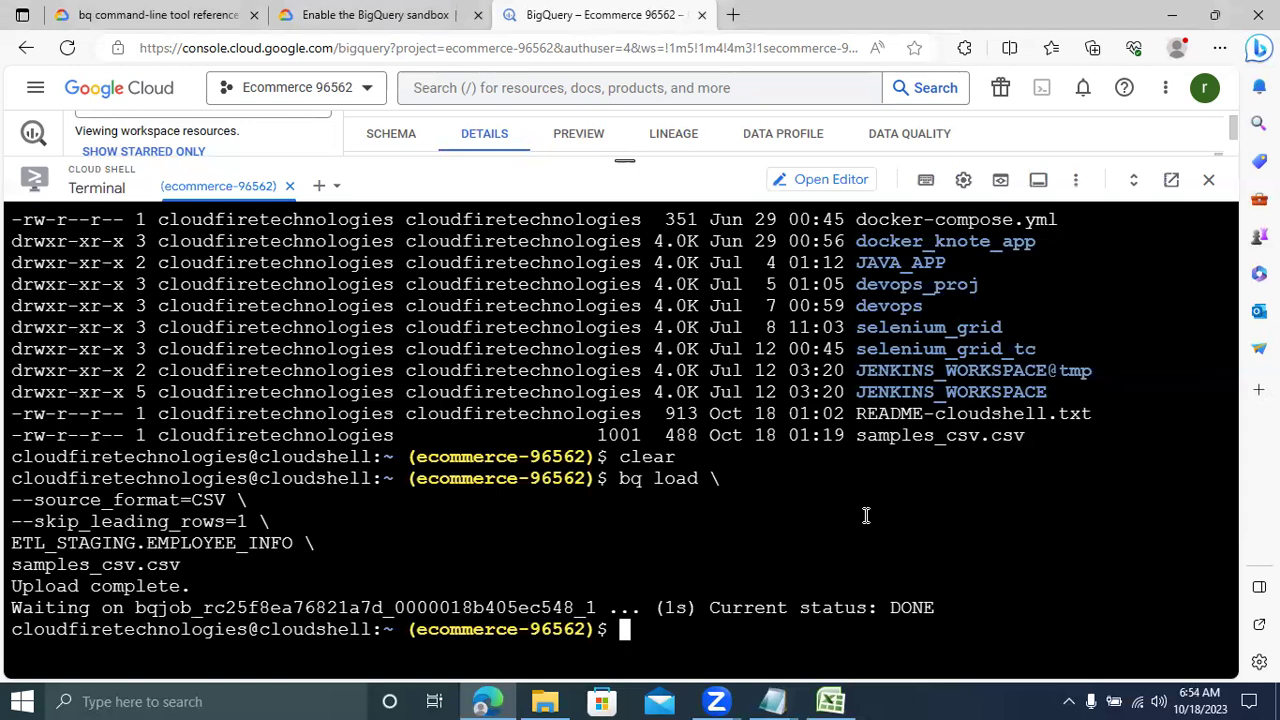
# Step: Paste and run the bq count query on ETL_STAGING.EMPLOYEE_INFO, which returns 21 rows
pyautogui.press('Return')
pyautogui.press('Return')
pyautogui.press('Return')
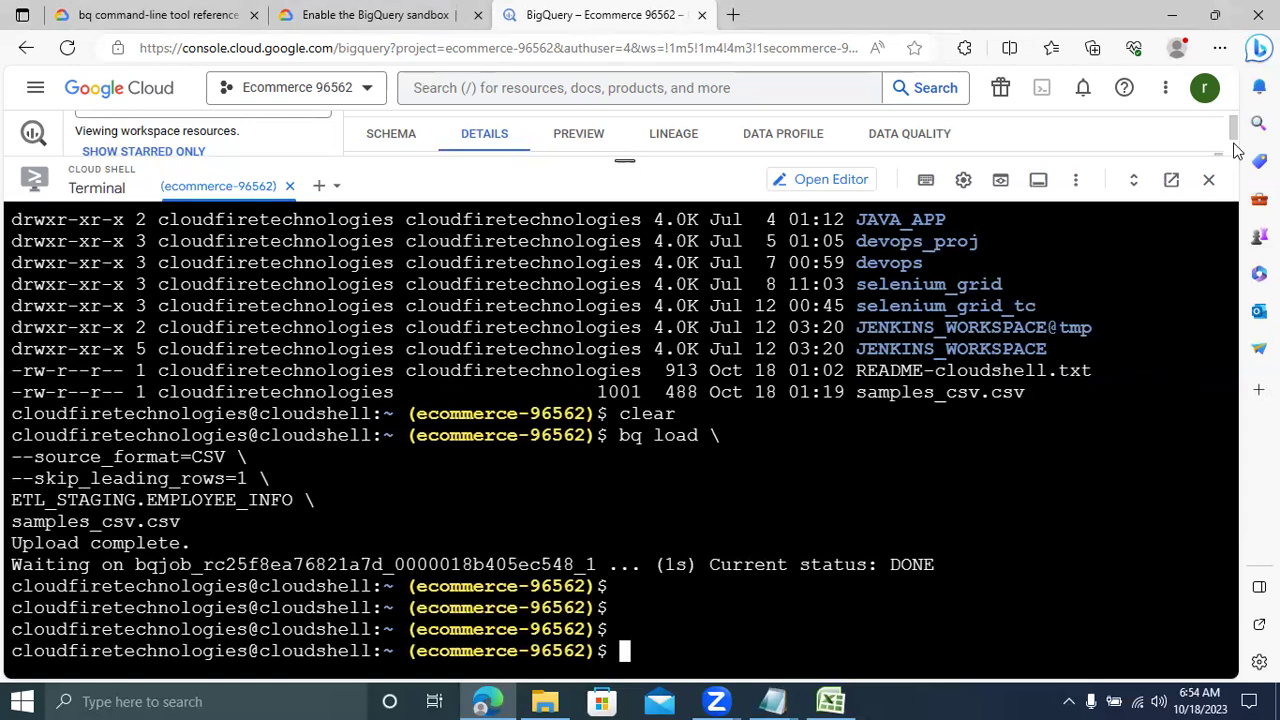
pyautogui.moveTo(1234, 128); pyautogui.dragTo(1234, 146)
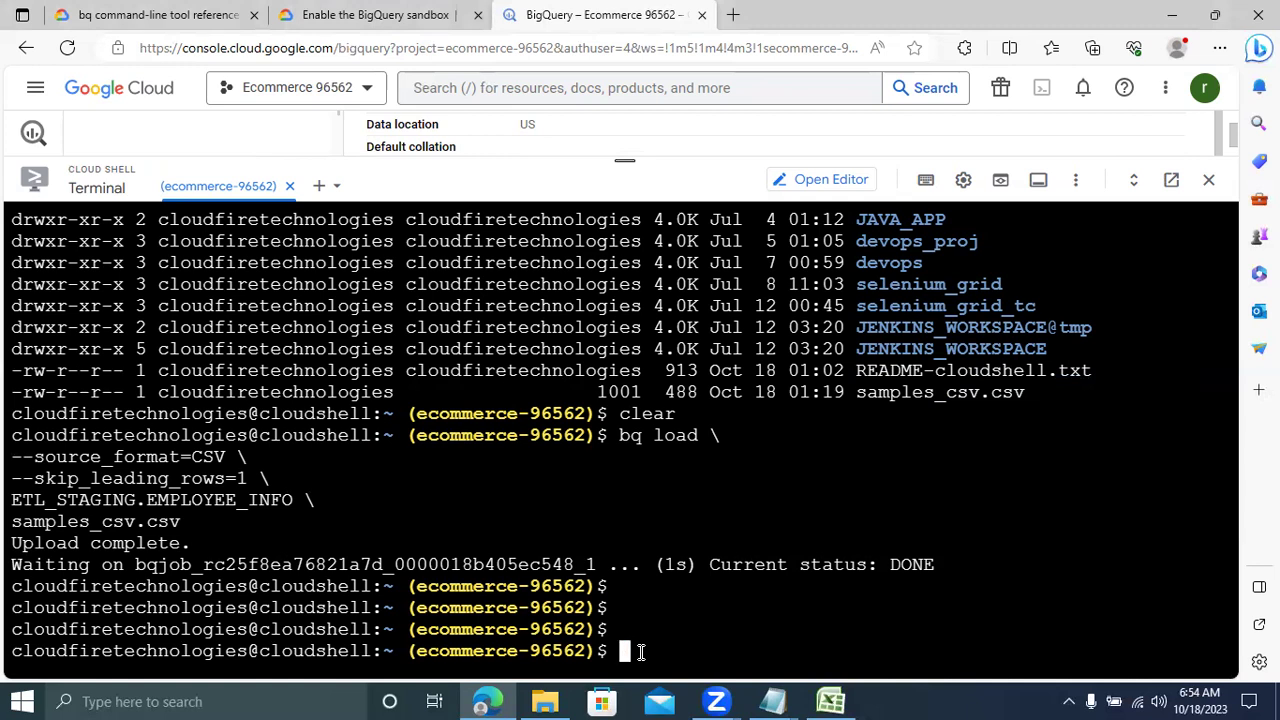
pyautogui.hotkey('ctrl', 'v')
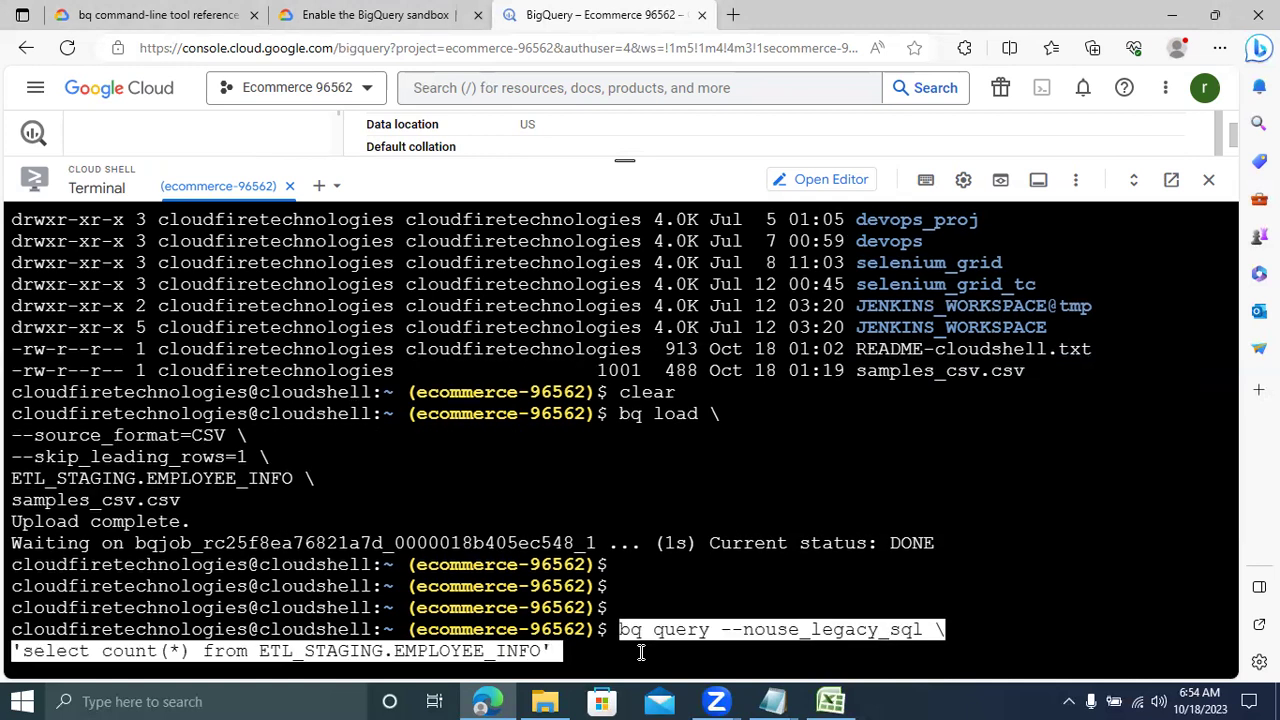
pyautogui.press('Return')
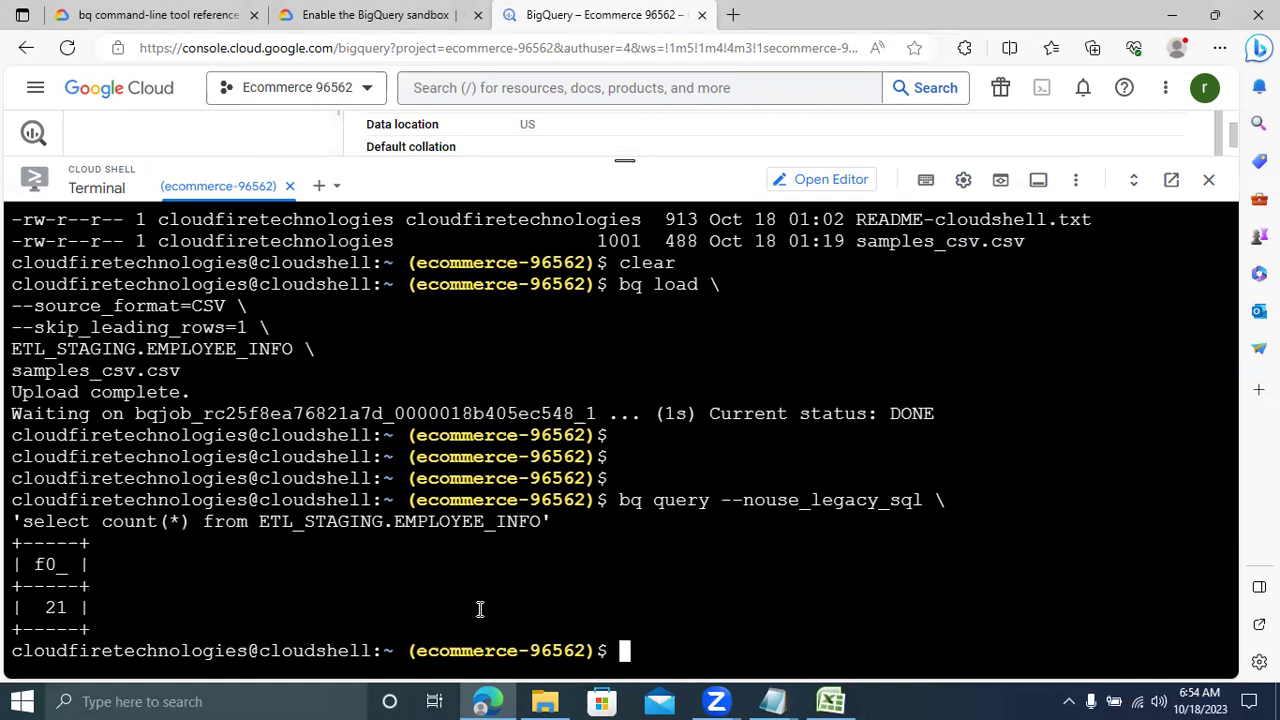
pyautogui.press('Up')
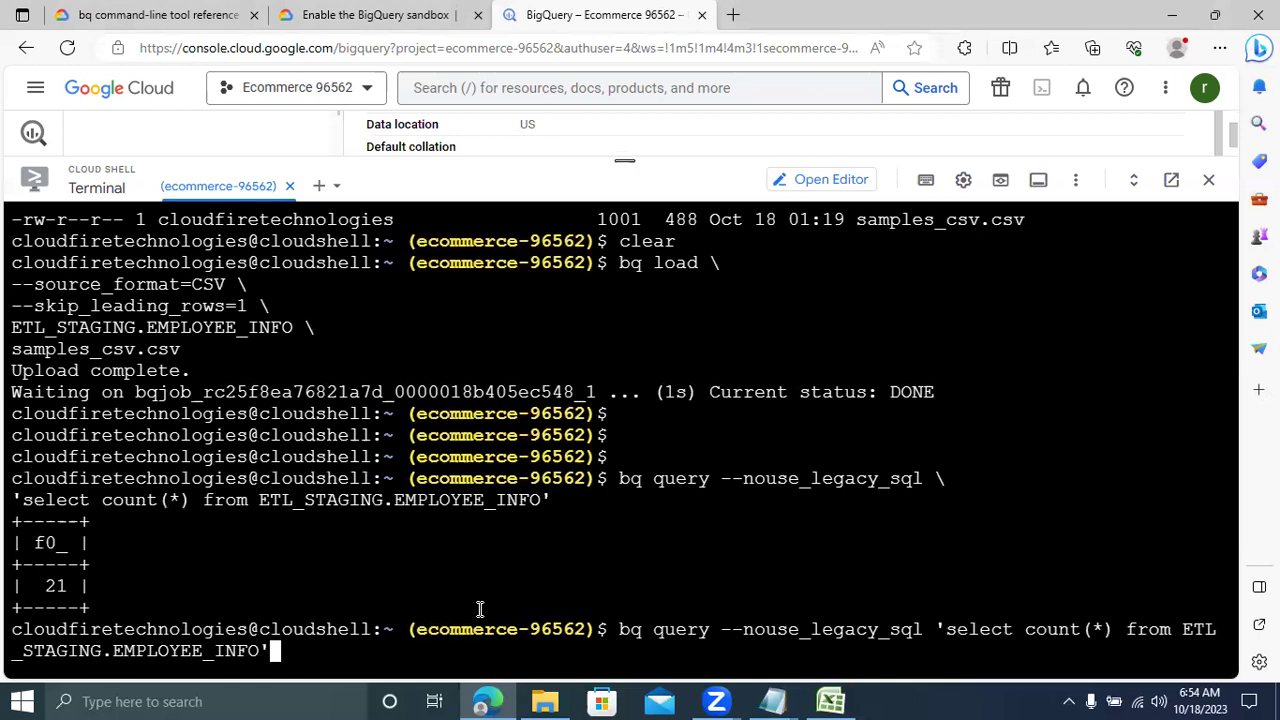
# Step: Rerun the count query with the result aliased as cnt, again returning 21
pyautogui.press('Left')
pyautogui.press('Left')
pyautogui.press('Left')
pyautogui.press('Left')
pyautogui.press('Left')
pyautogui.press('Left')
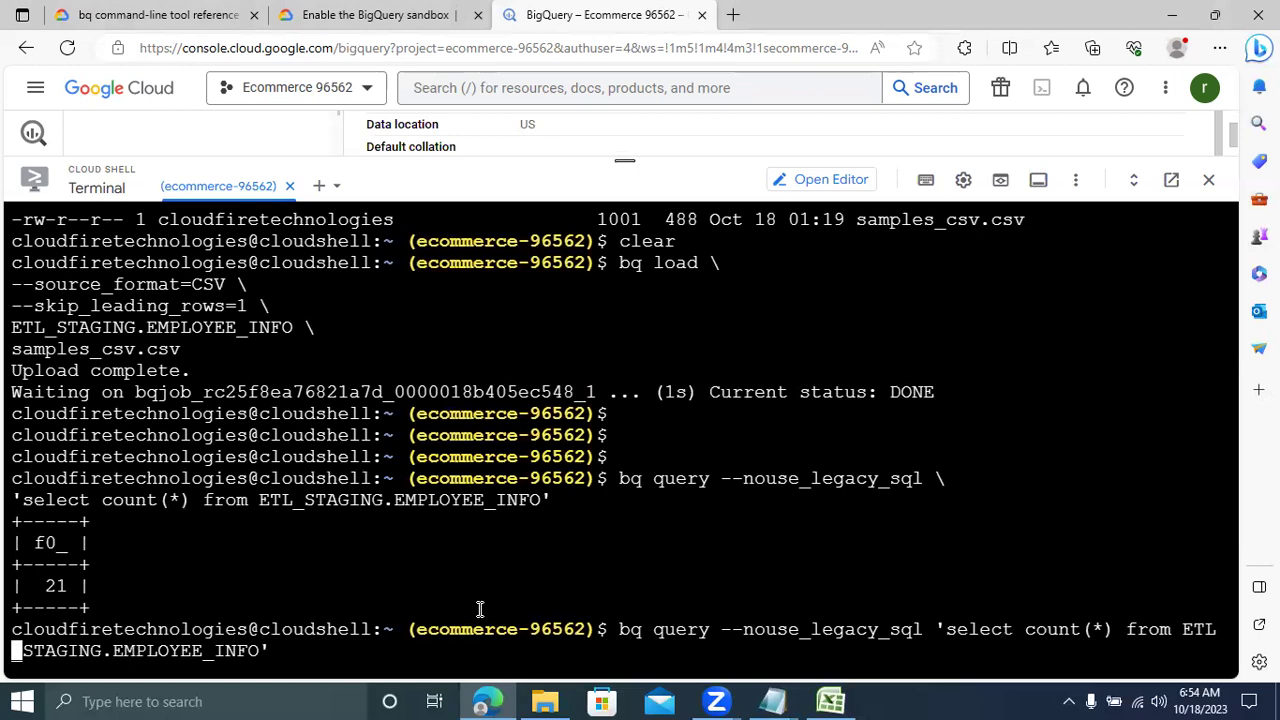
pyautogui.press('Left')
pyautogui.press('Left')
pyautogui.press('Left')
pyautogui.press('Left')
pyautogui.write('as ')
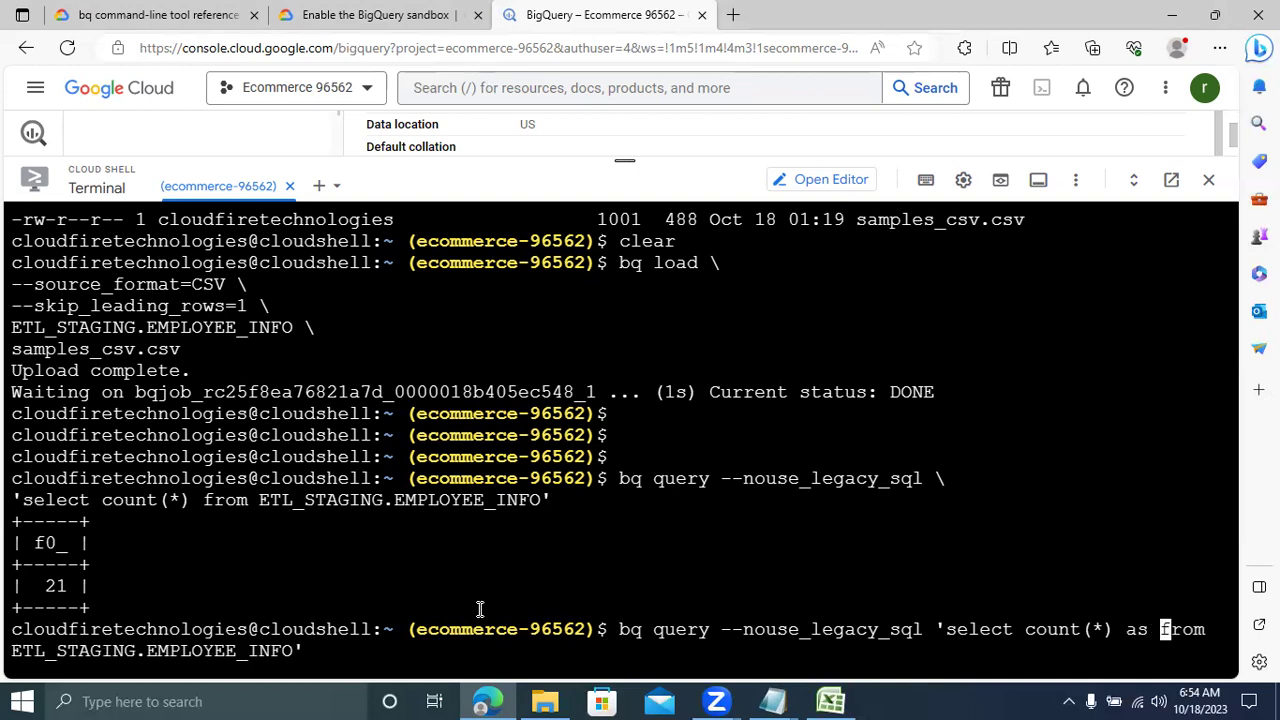
pyautogui.write('count')
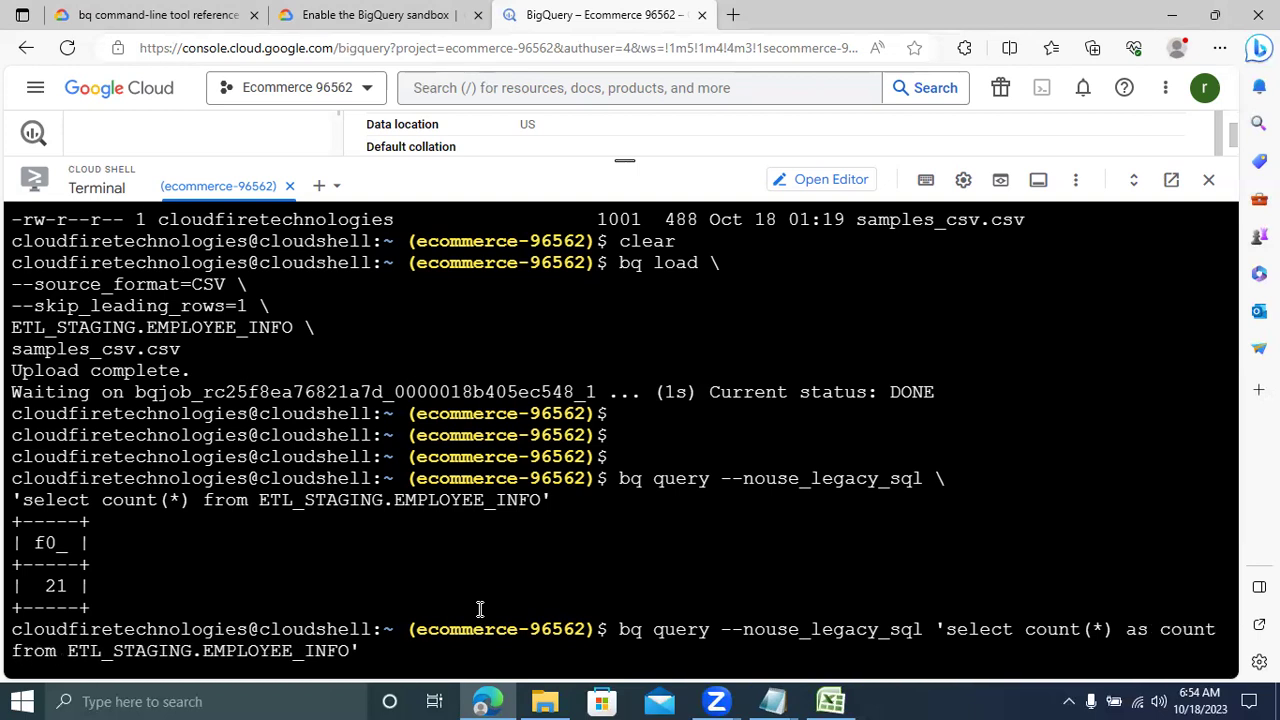
pyautogui.press('BackSpace')
pyautogui.press('BackSpace')
pyautogui.press('BackSpace')
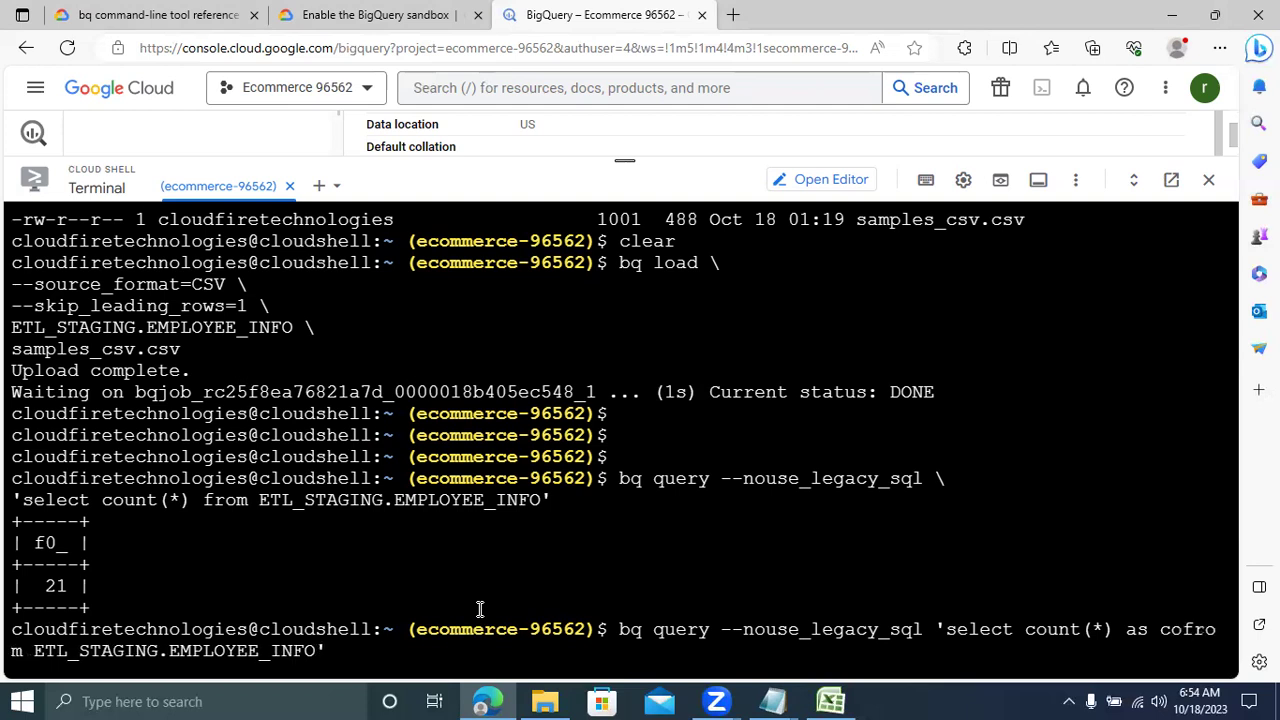
pyautogui.press('BackSpace')
pyautogui.write('t')
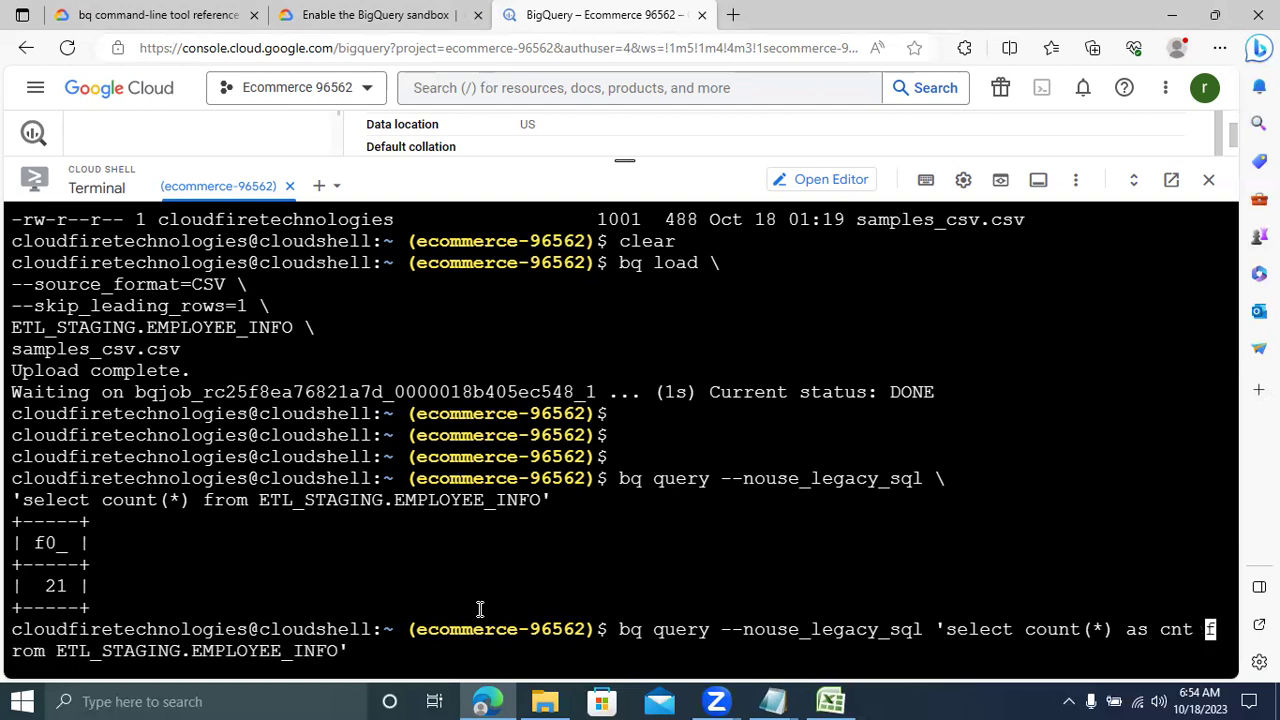
pyautogui.press('Return')
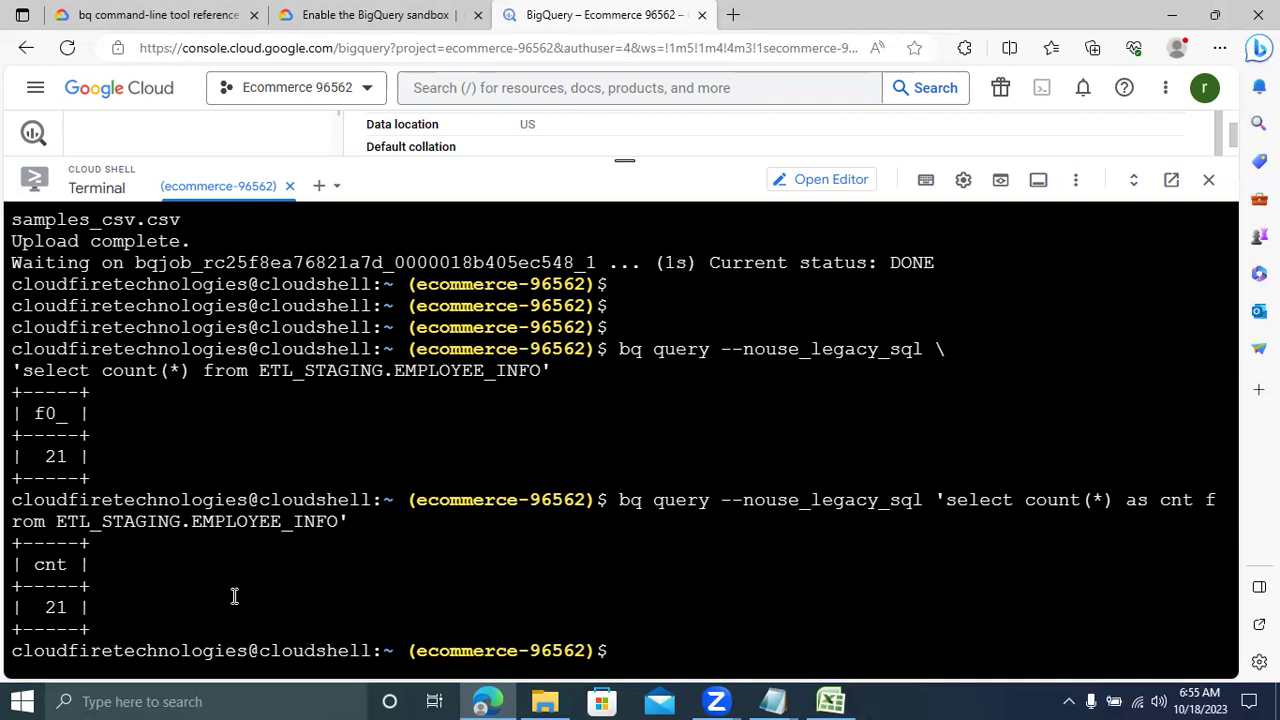
# Step: Edit the recalled query to 'select * from ETL_STAGING.EMPLOYEE_INFO' and run it
pyautogui.press('Up')
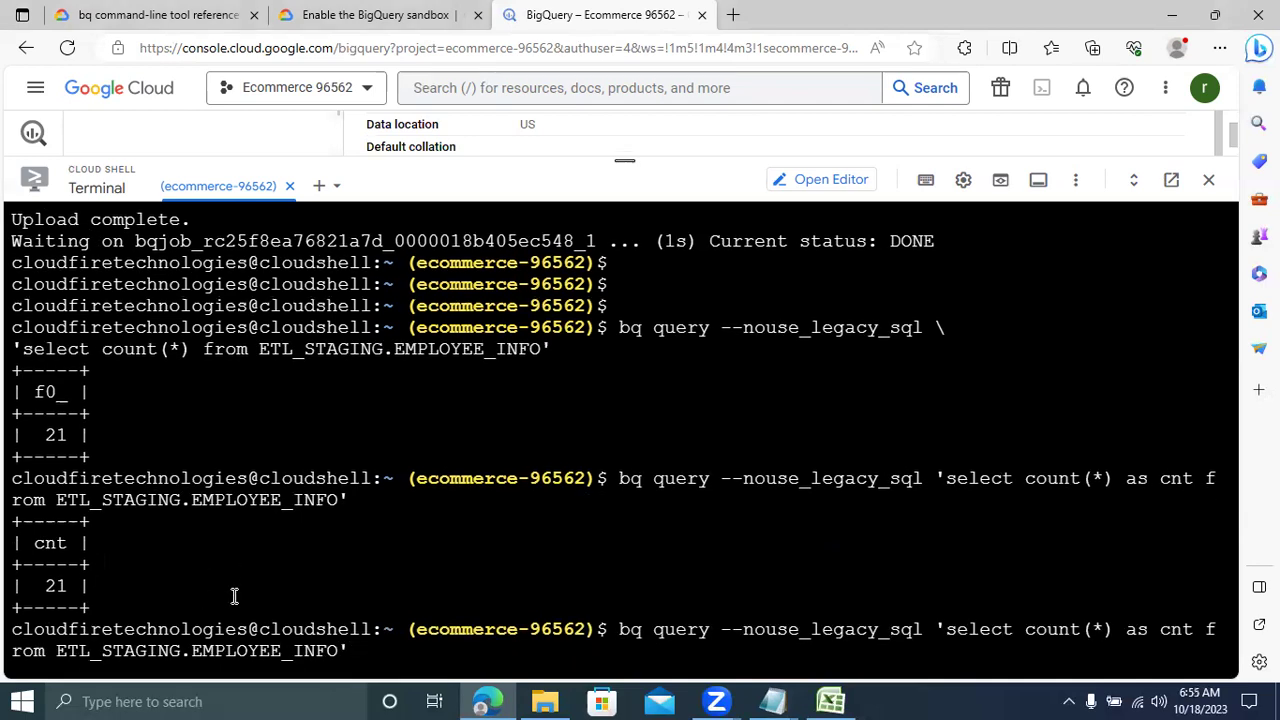
pyautogui.press('Left')
pyautogui.press('Left')
pyautogui.press('Left')
pyautogui.press('Left')
pyautogui.press('Left')
pyautogui.press('Left')
pyautogui.press('Left')
pyautogui.press('Left')
pyautogui.press('Left')
pyautogui.press('Left')
pyautogui.press('Left')
pyautogui.press('Right')
pyautogui.press('Right')
pyautogui.press('Right')
pyautogui.press('Right')
pyautogui.press('Right')
pyautogui.press('Right')
pyautogui.press('BackSpace')
pyautogui.press('BackSpace')
pyautogui.press('BackSpace')
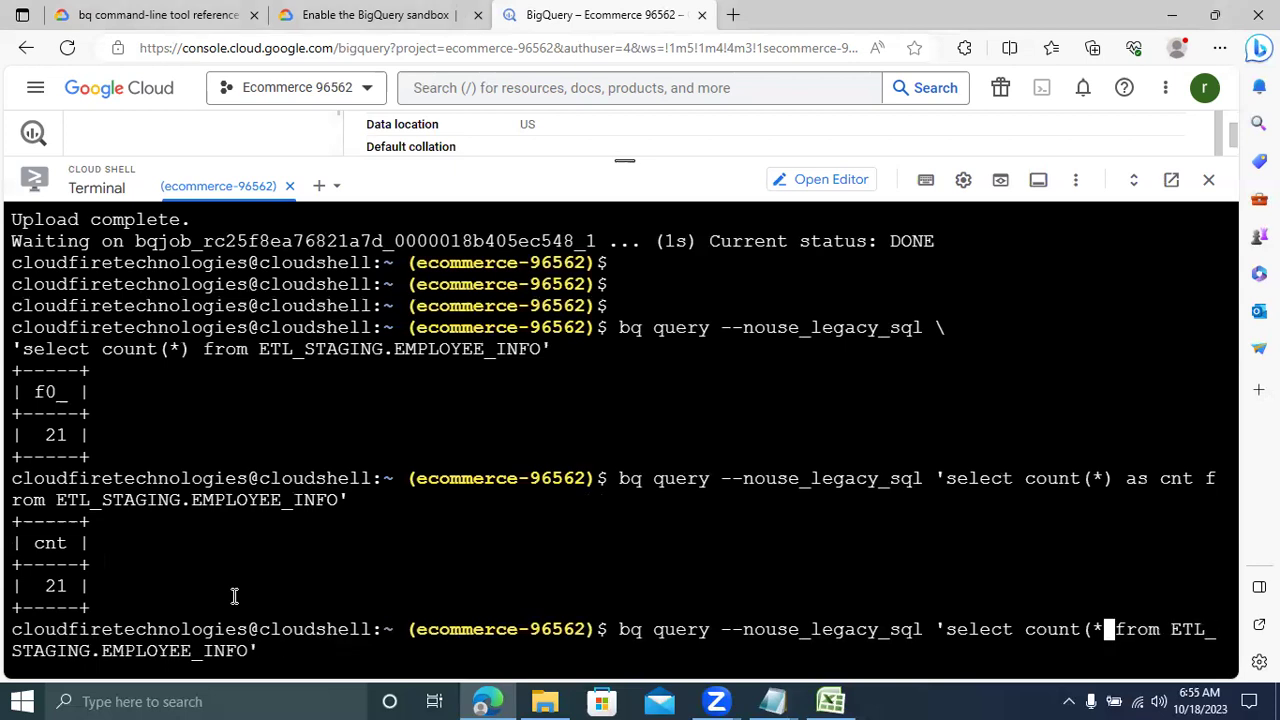
pyautogui.press('BackSpace')
pyautogui.press('BackSpace')
pyautogui.press('BackSpace')
pyautogui.press('BackSpace')
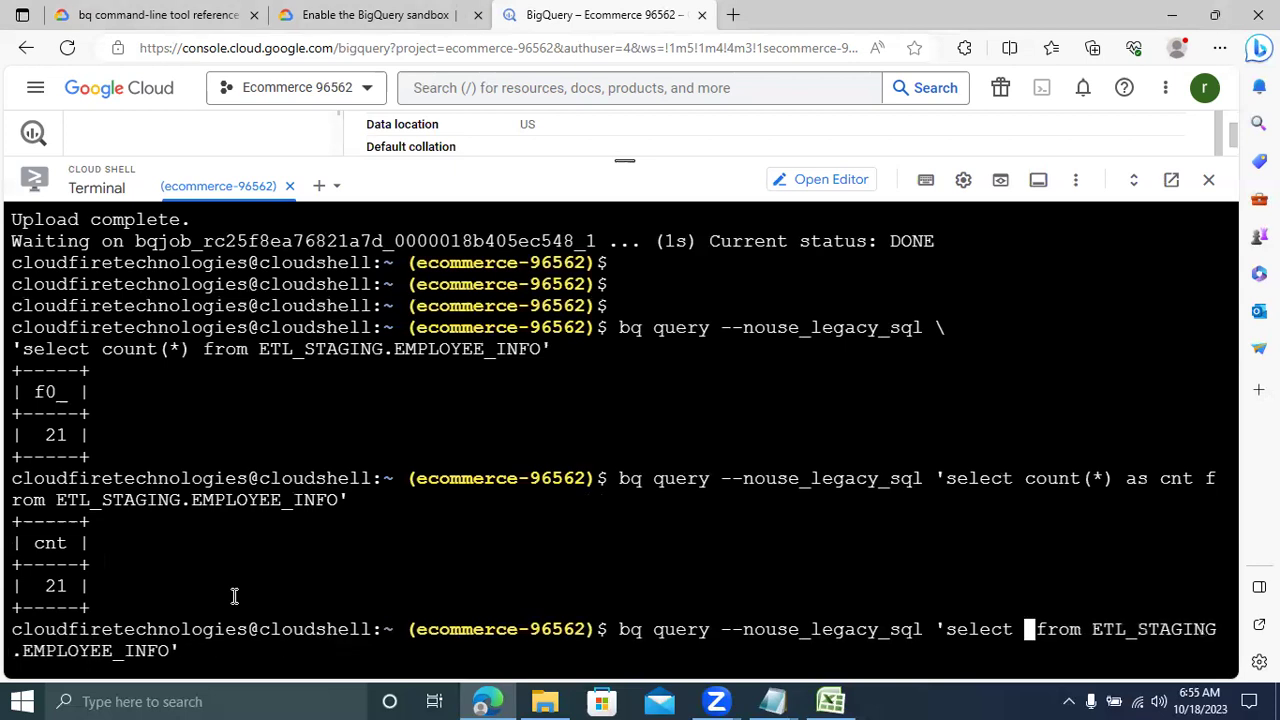
pyautogui.write('*')
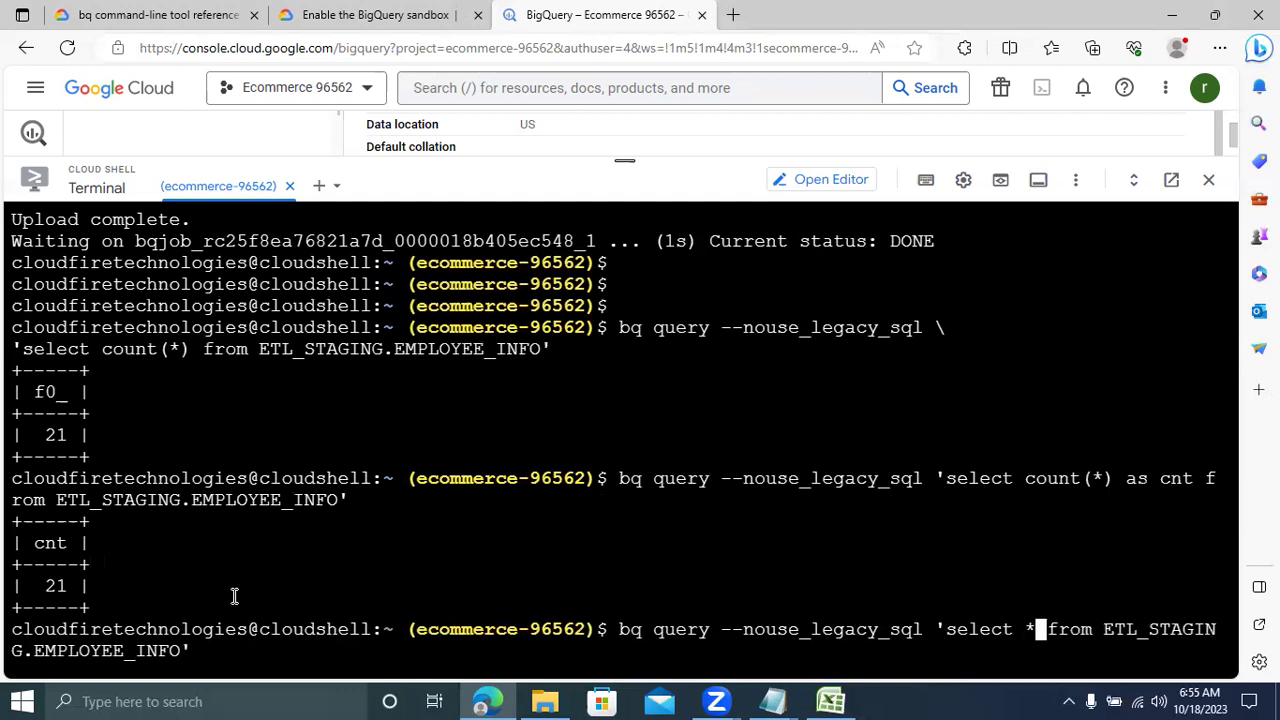
pyautogui.press('Return')
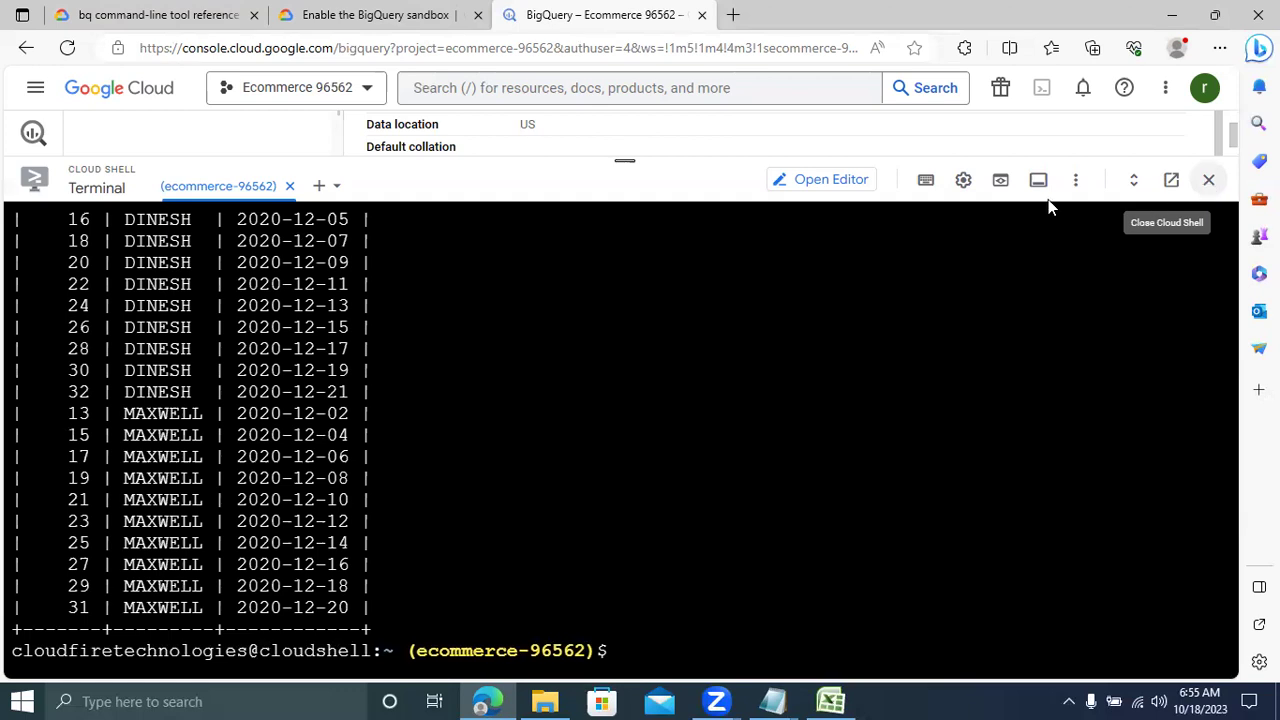
# Step: Refresh the ETL_STAGING dataset and preview EMPLOYEE_INFO until its sr_no, name and DOB rows appear
pyautogui.moveTo(673, 162); pyautogui.dragTo(742, 700)
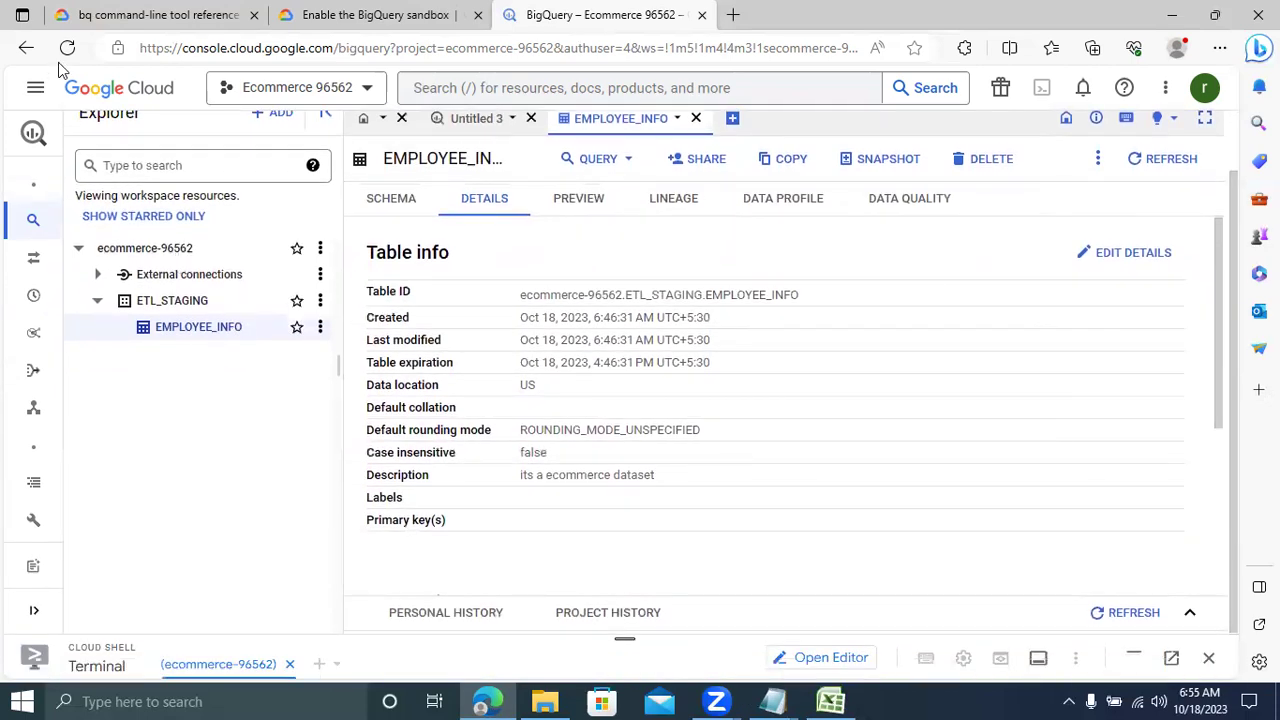
pyautogui.click(320, 301)
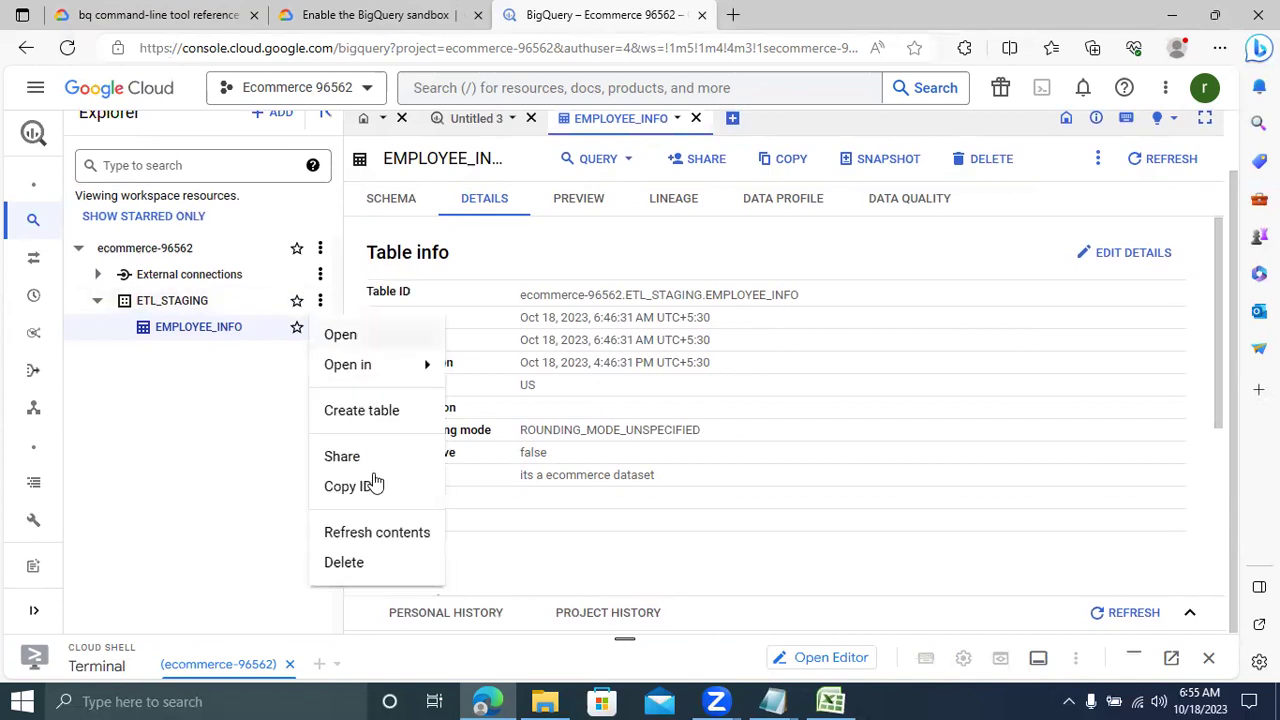
pyautogui.click(364, 538)
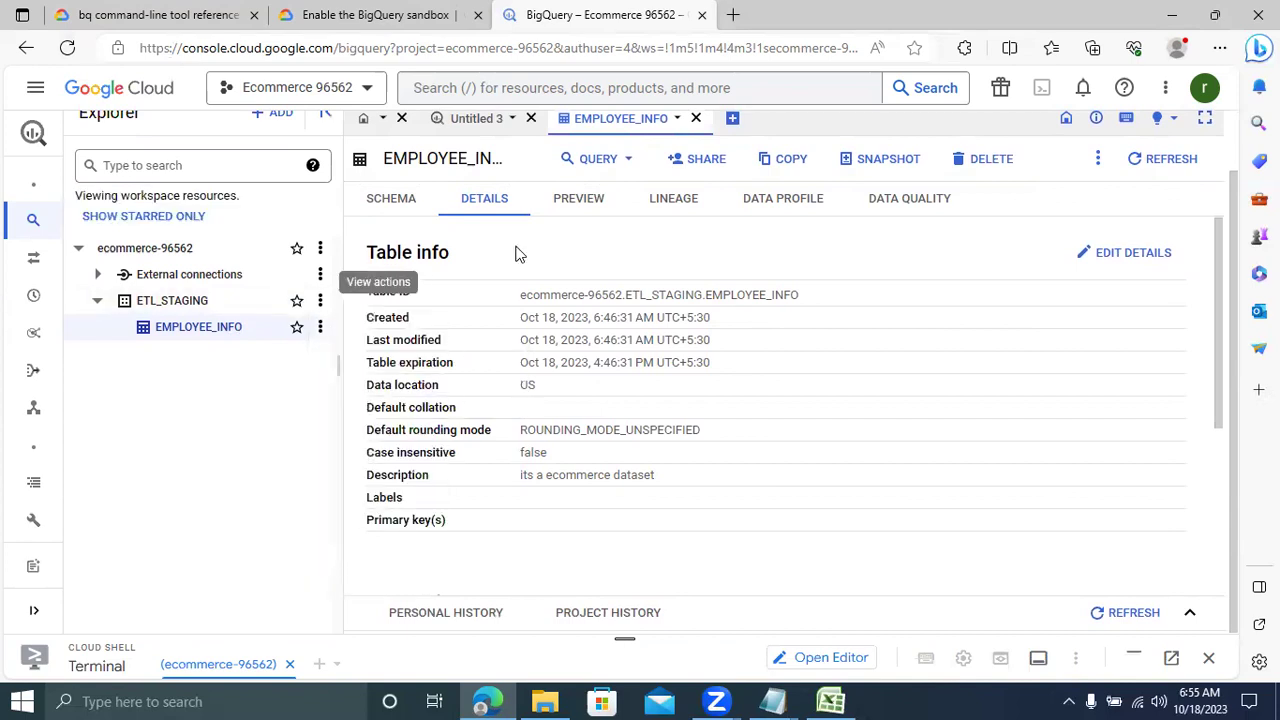
pyautogui.click(578, 200)
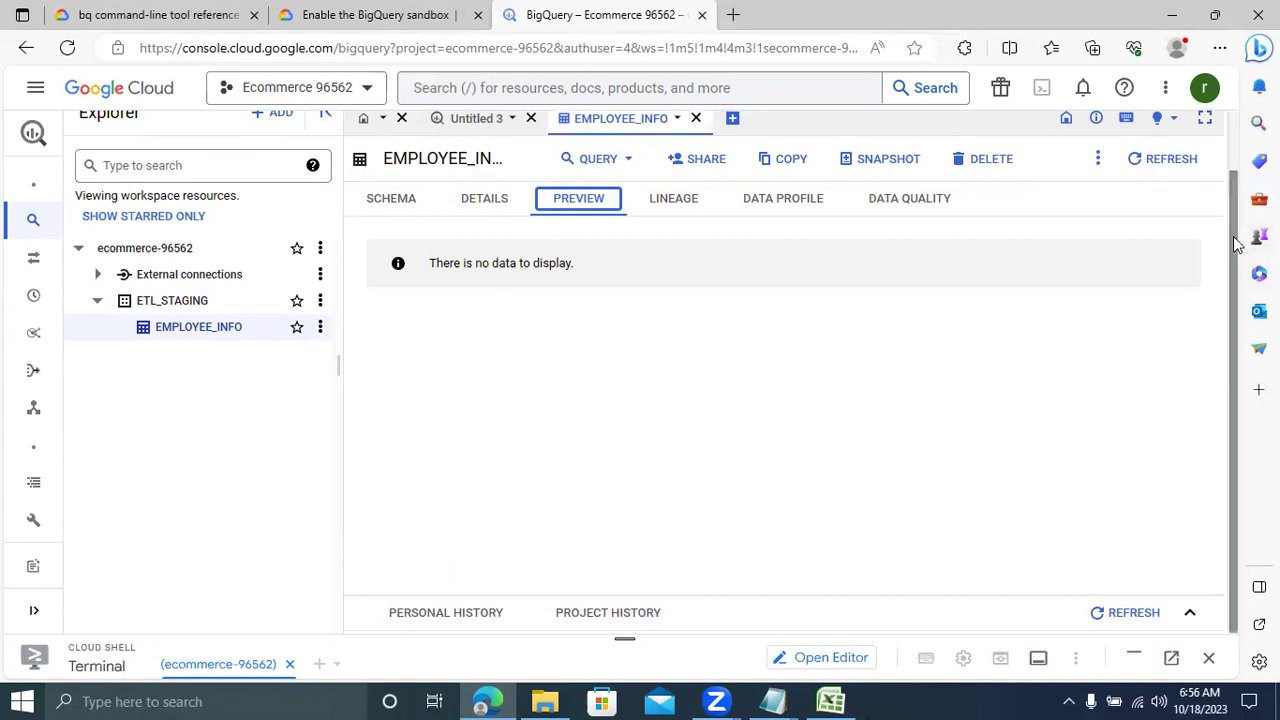
pyautogui.scroll(1, 1234, 166)
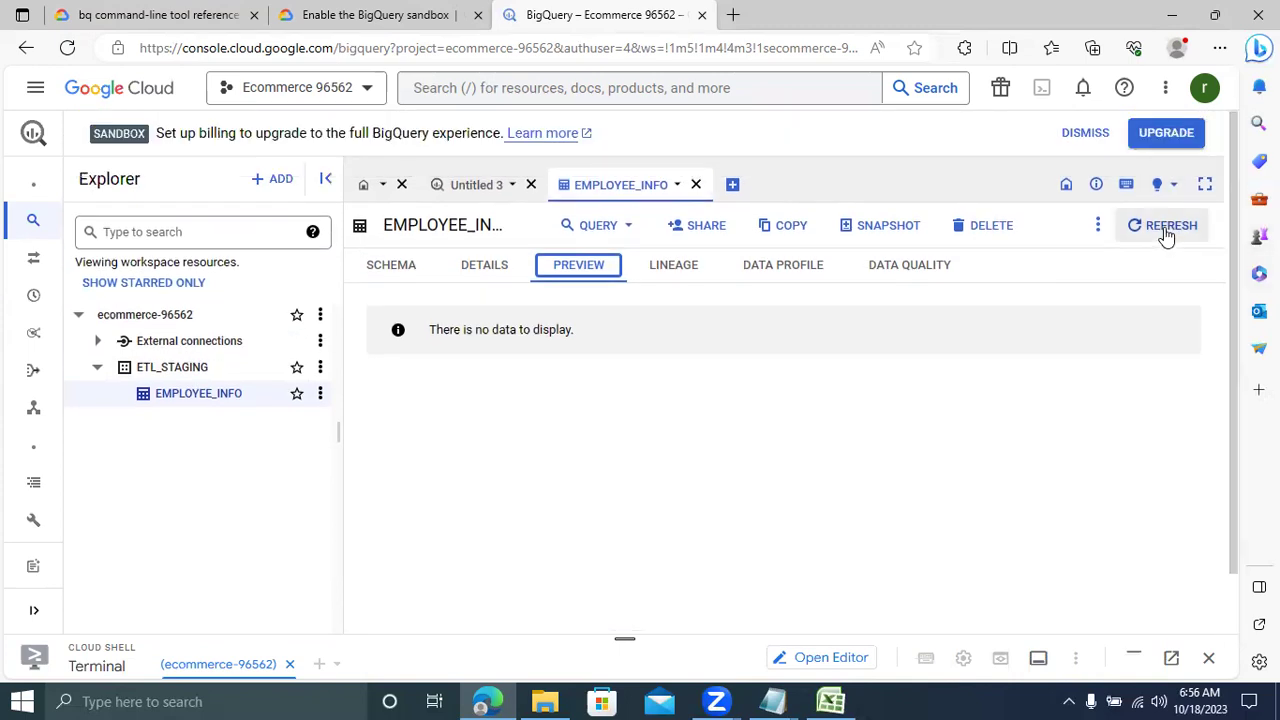
pyautogui.click(1164, 227)
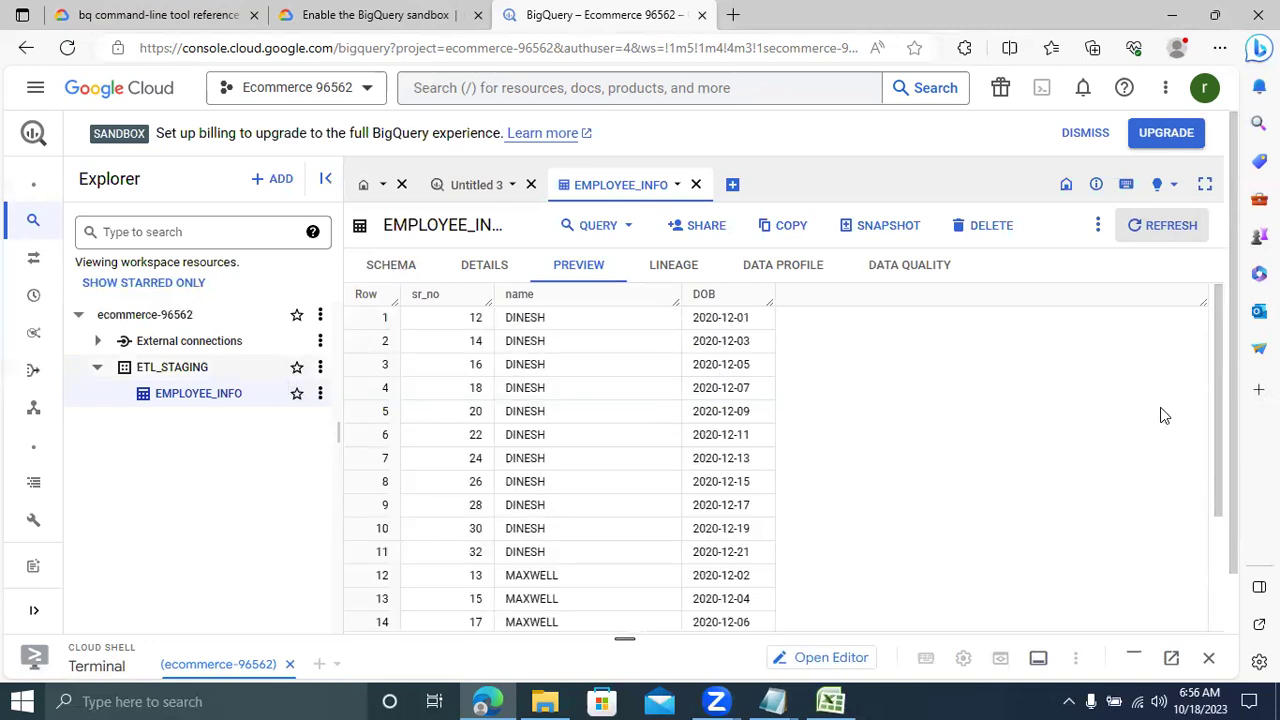
pyautogui.click(1152, 232)
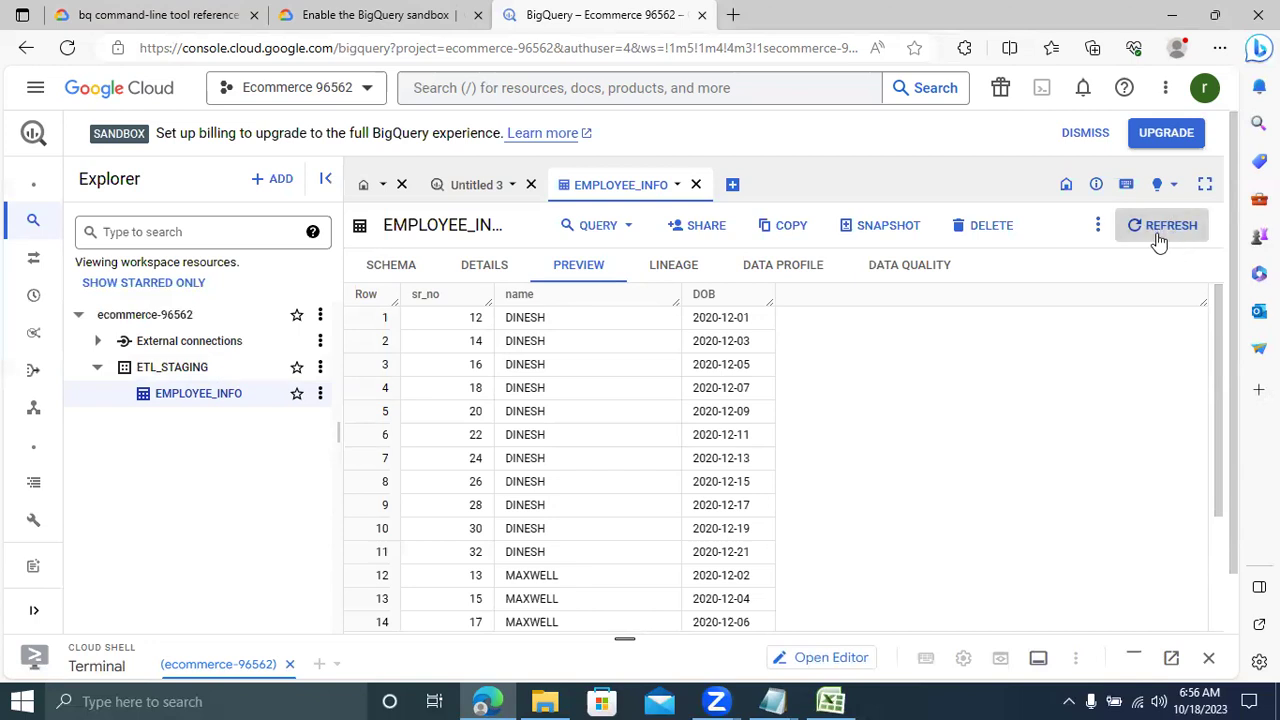
pyautogui.click(320, 396)
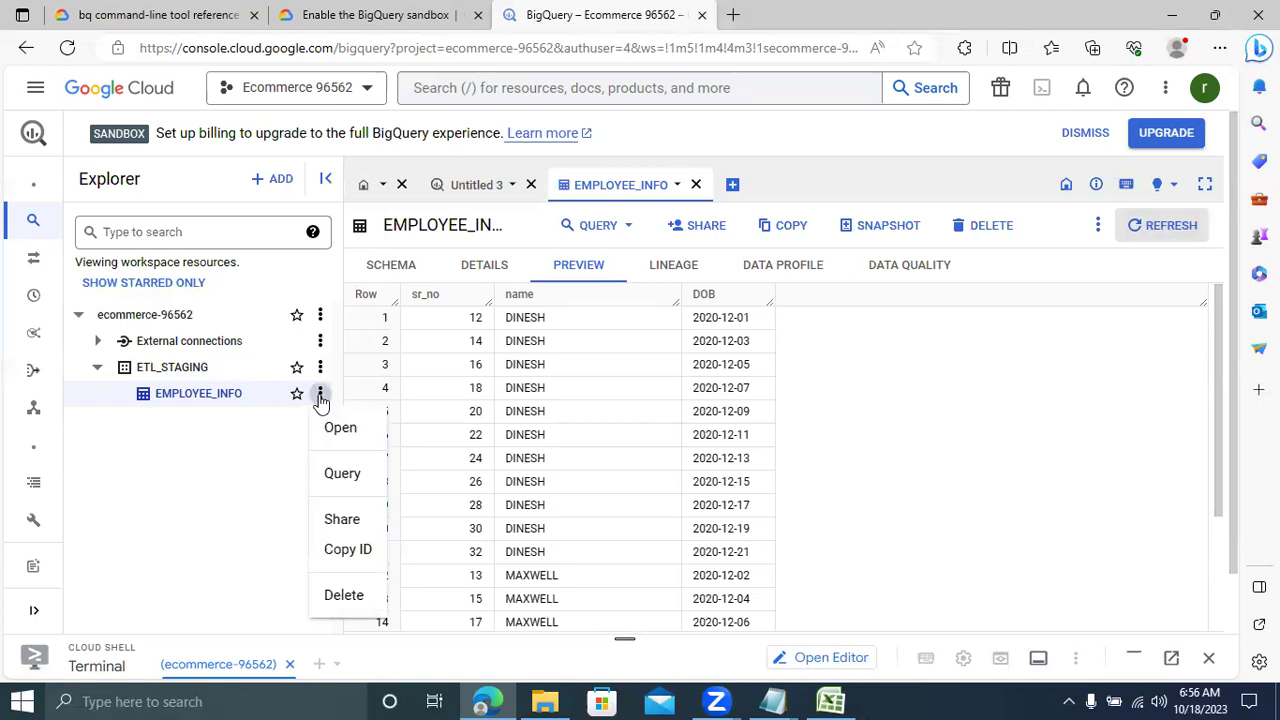
# Step: Start a new EMPLOYEE_INFO query selecting * and replace the LIMIT clause with 'group by name'
pyautogui.click(341, 476)
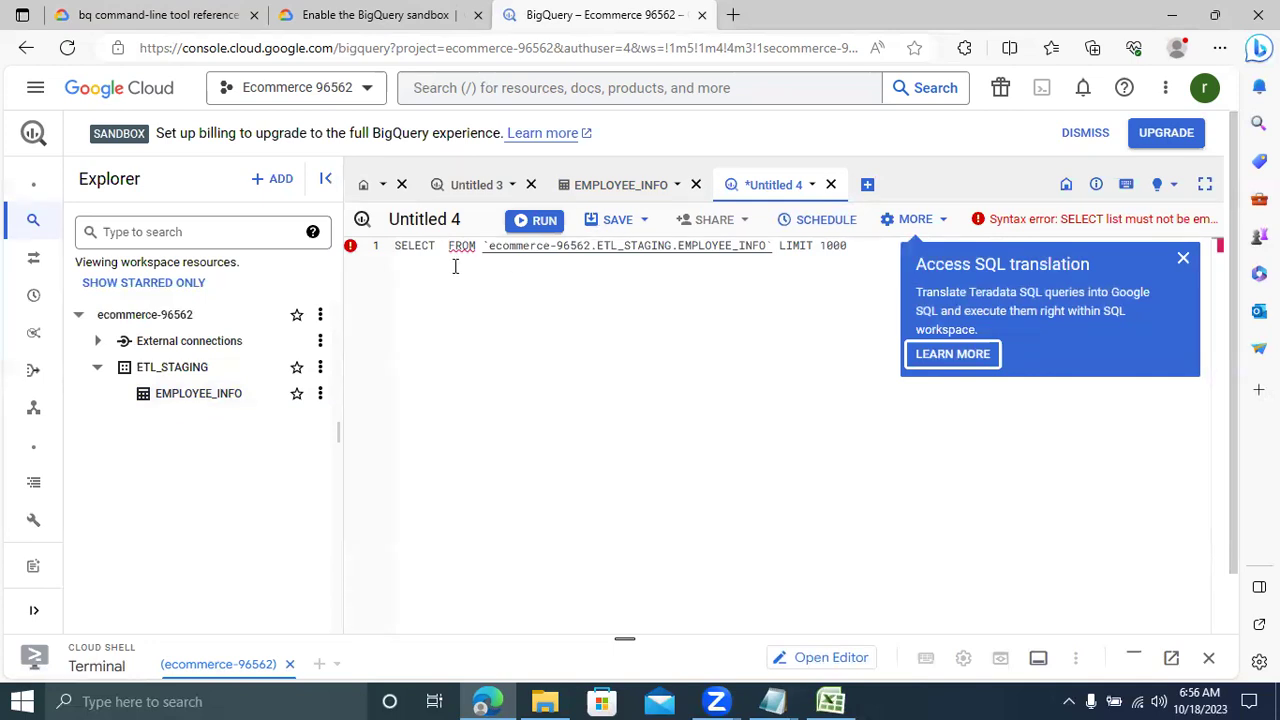
pyautogui.click(1184, 262)
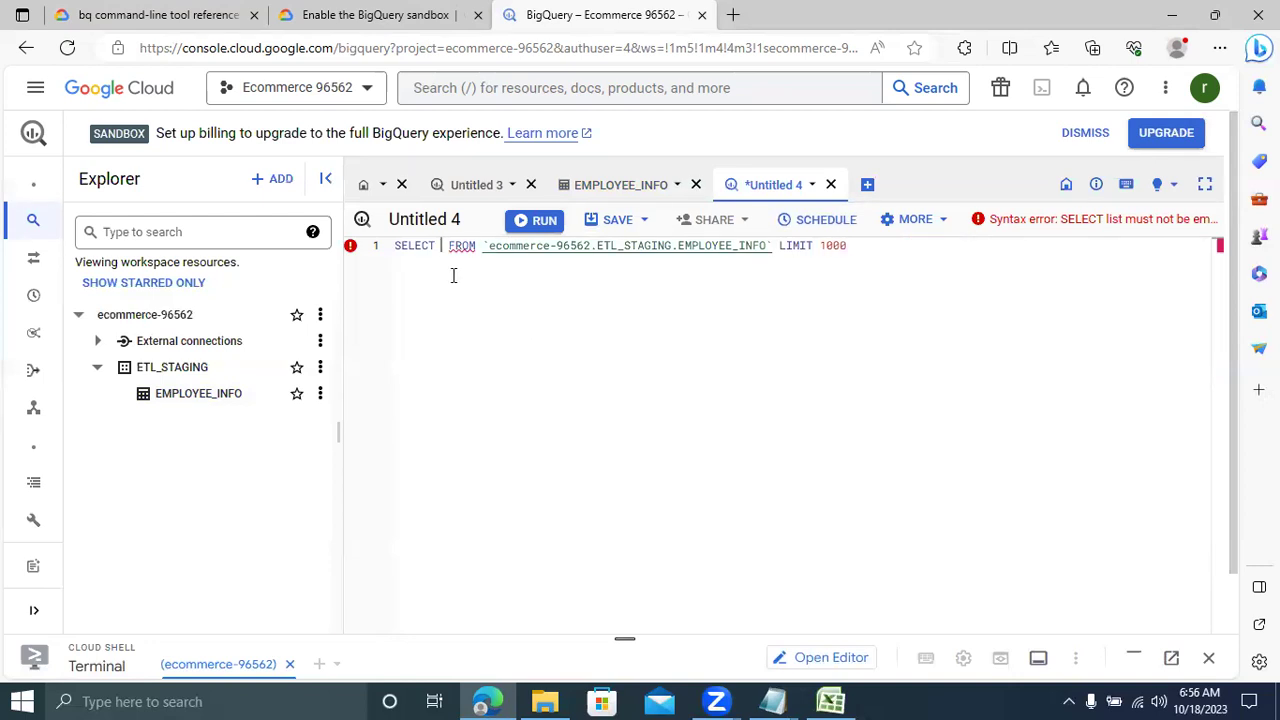
pyautogui.write('*')
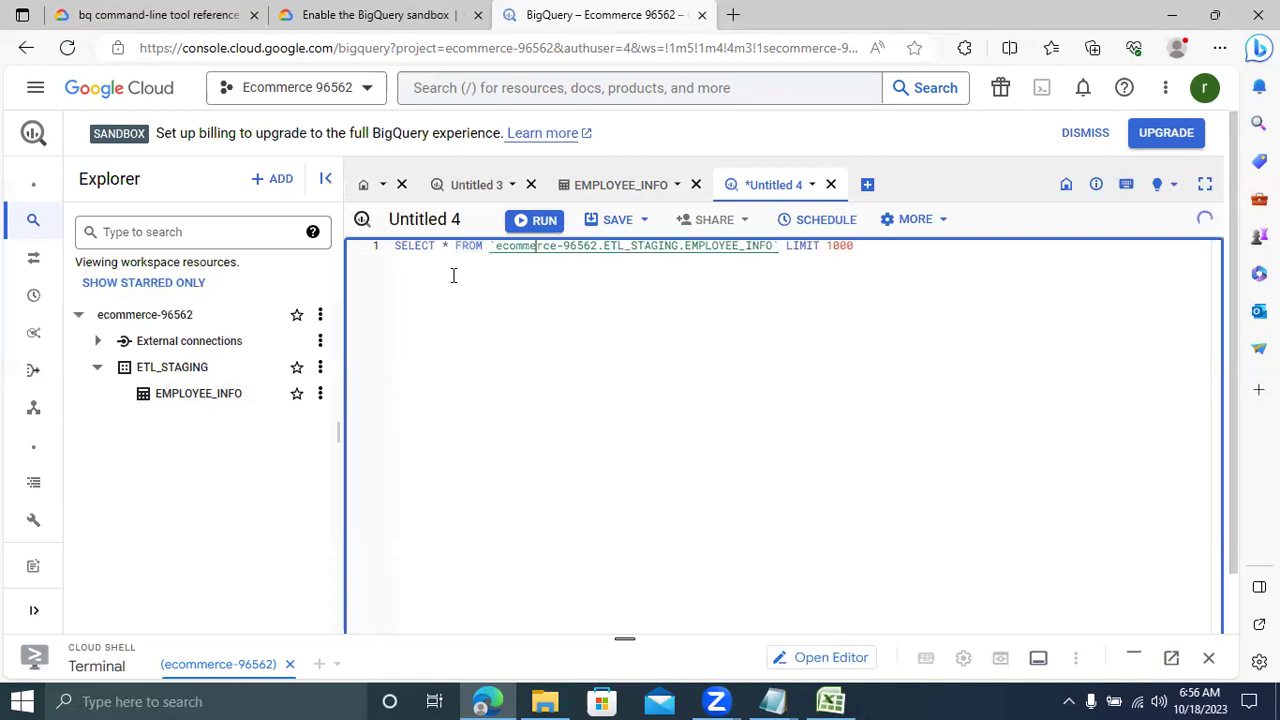
pyautogui.click(453, 276)
pyautogui.press('BackSpace')
pyautogui.press('BackSpace')
pyautogui.press('BackSpace')
pyautogui.press('BackSpace')
pyautogui.press('BackSpace')
pyautogui.write('up by n')
pyautogui.write('ame')
# Step: Replace the * in the SELECT list with sum(sr_no)
pyautogui.press('Left')
pyautogui.press('Left')
pyautogui.press('Left')
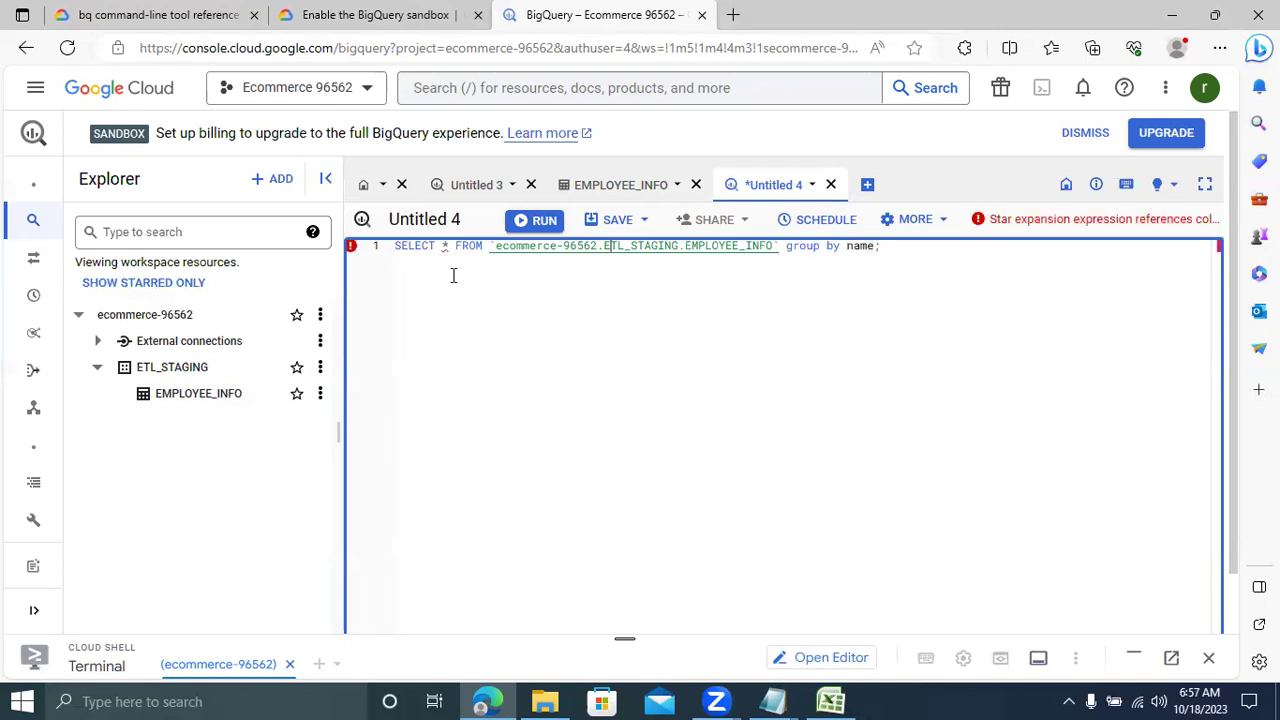
pyautogui.press('Left')
pyautogui.press('BackSpace')
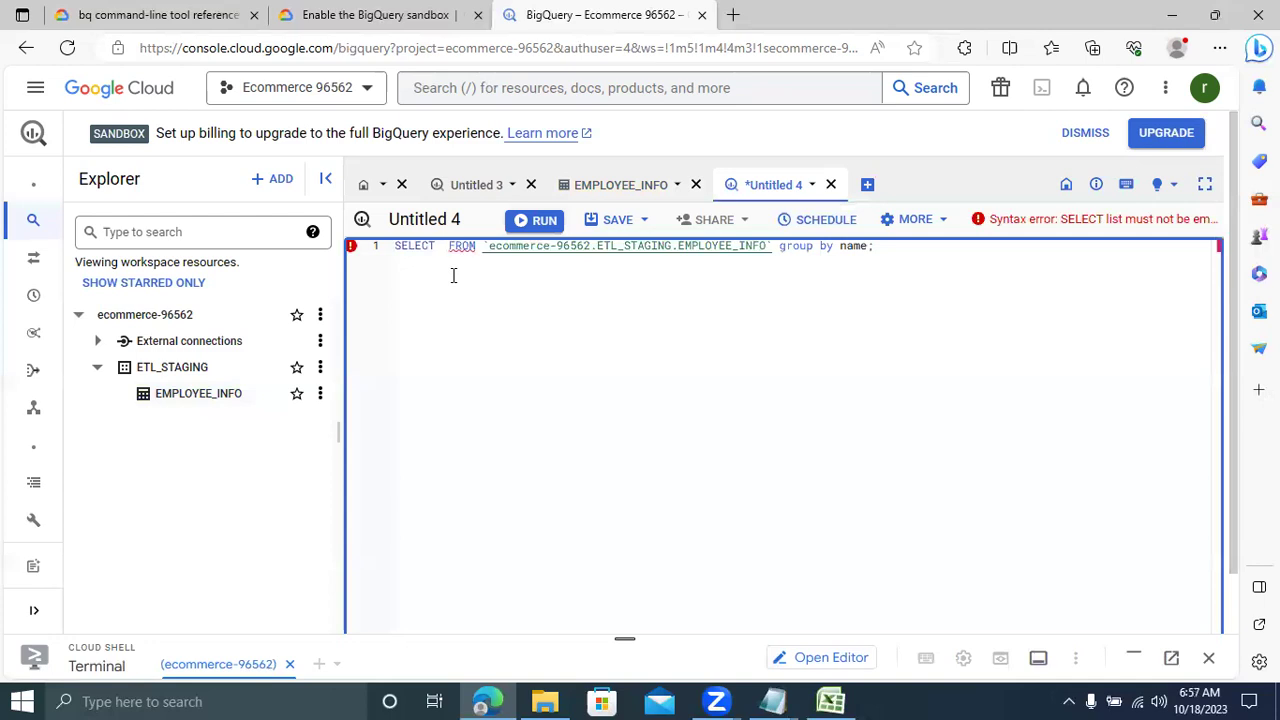
pyautogui.write('sum(')
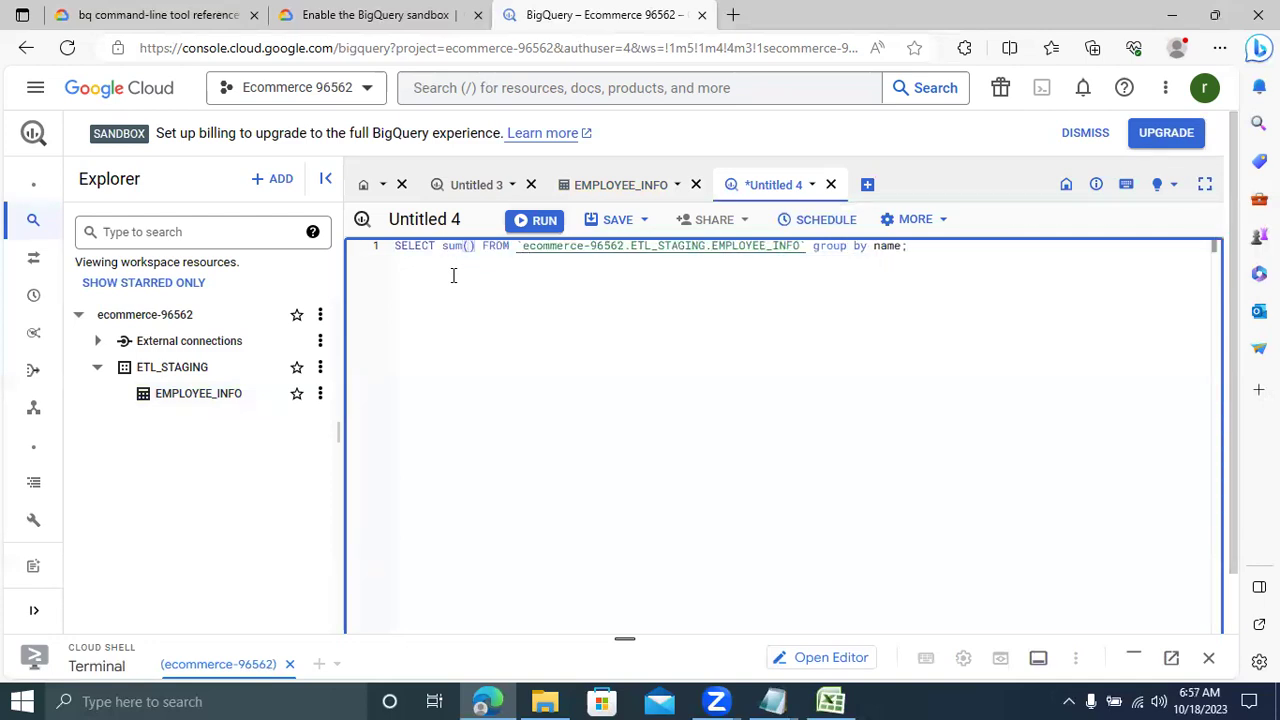
pyautogui.write('sr_no')
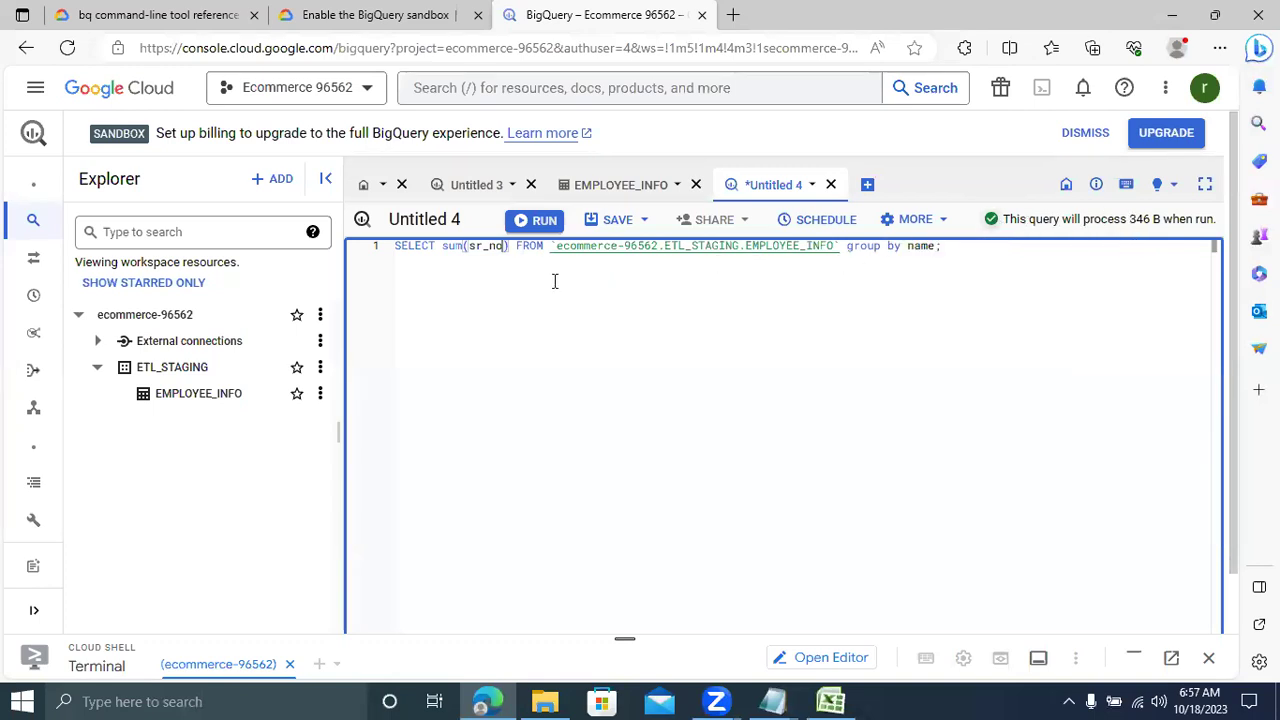
# Step: Run the sum(sr_no) grouped by name query, returning totals 242 and 220
pyautogui.click(534, 220)
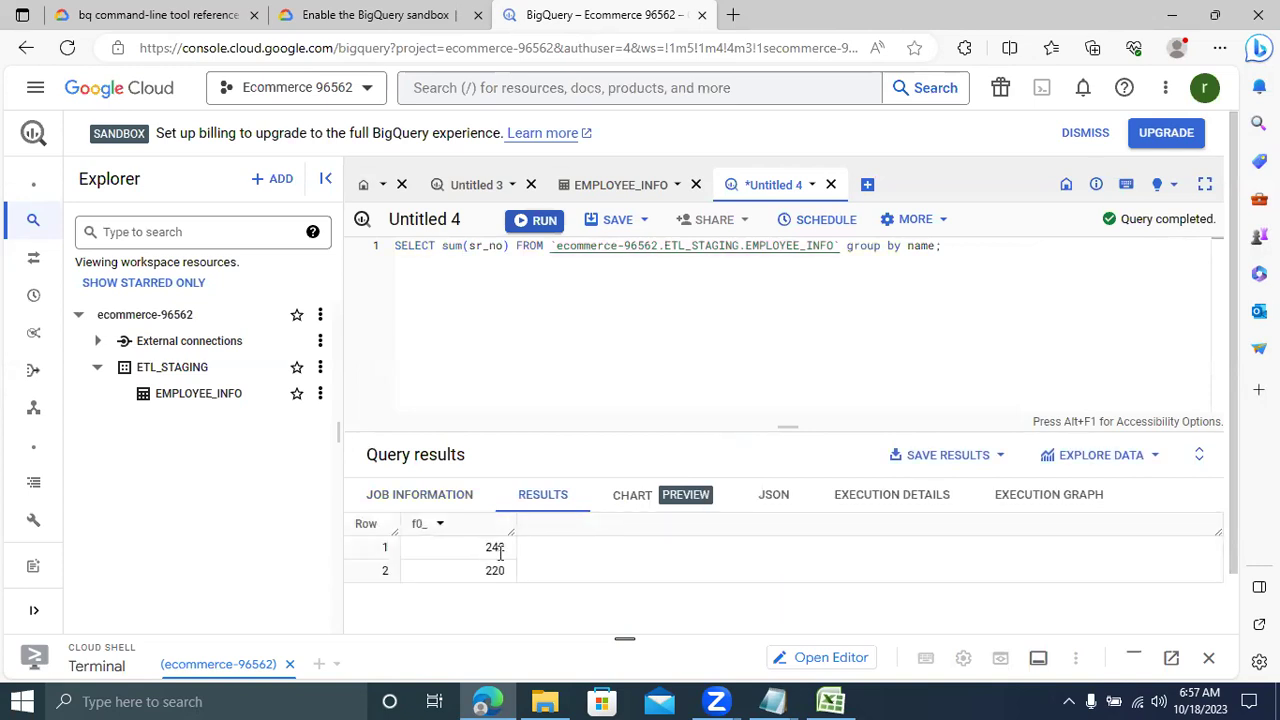
pyautogui.click(510, 245)
# Step: Add the name column, alias the sum as cnt, and rerun the query
pyautogui.write(',name')
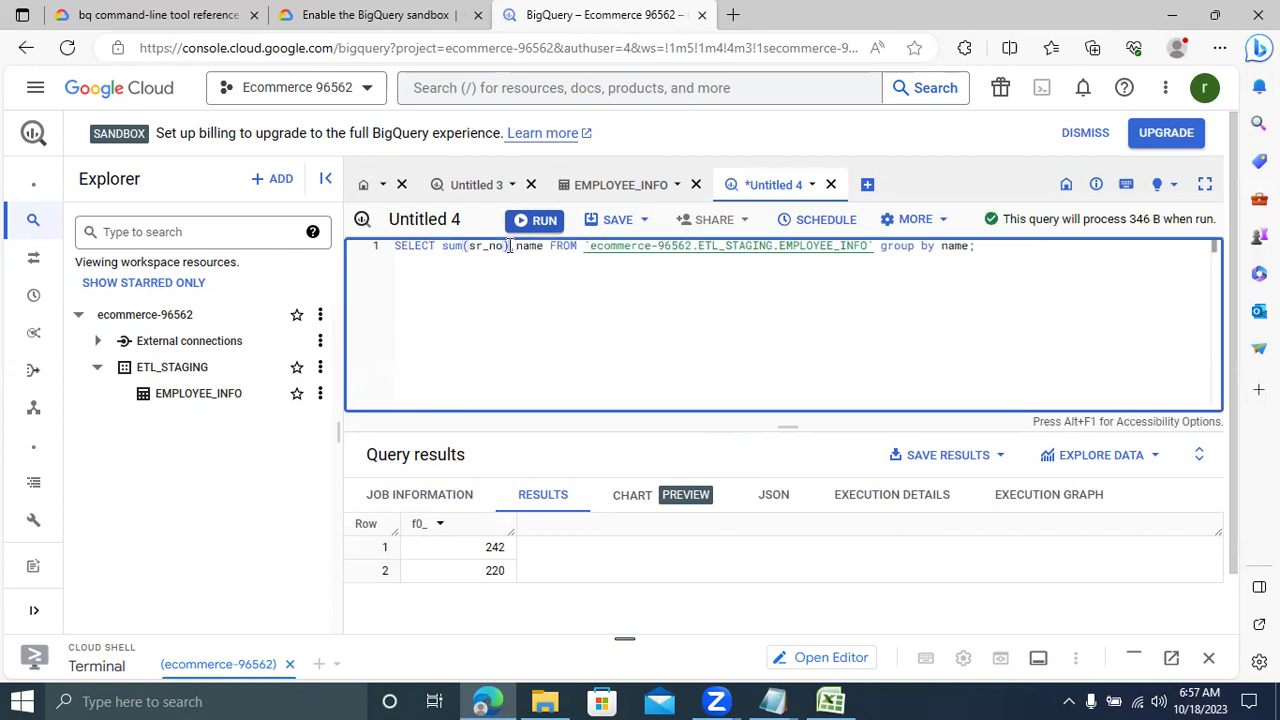
pyautogui.write(' as ')
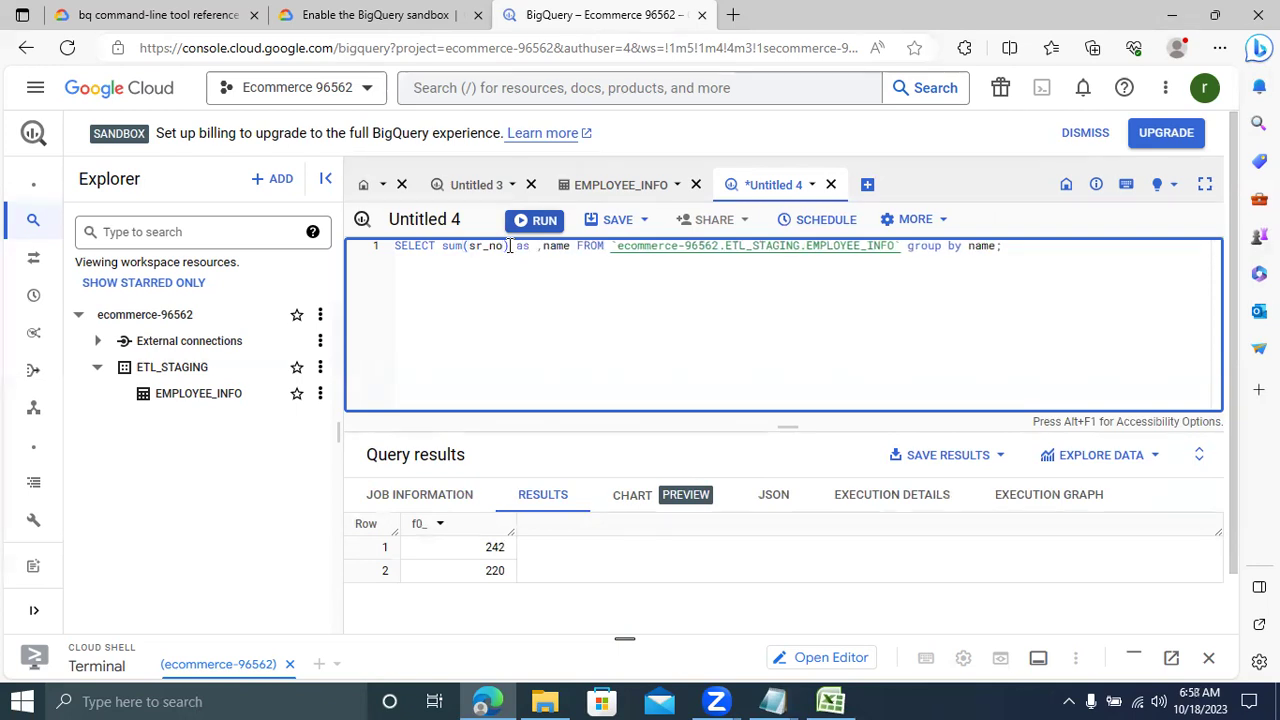
pyautogui.write('cont')
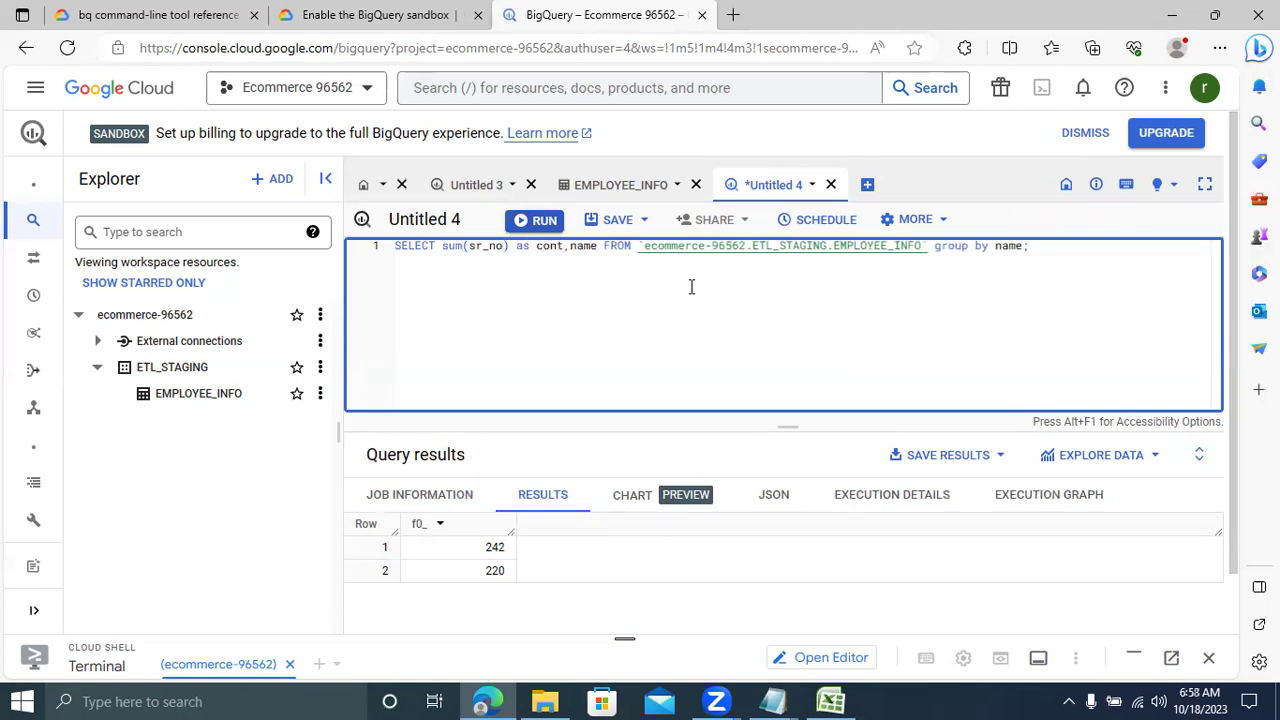
pyautogui.press('BackSpace')
pyautogui.press('BackSpace')
pyautogui.press('BackSpace')
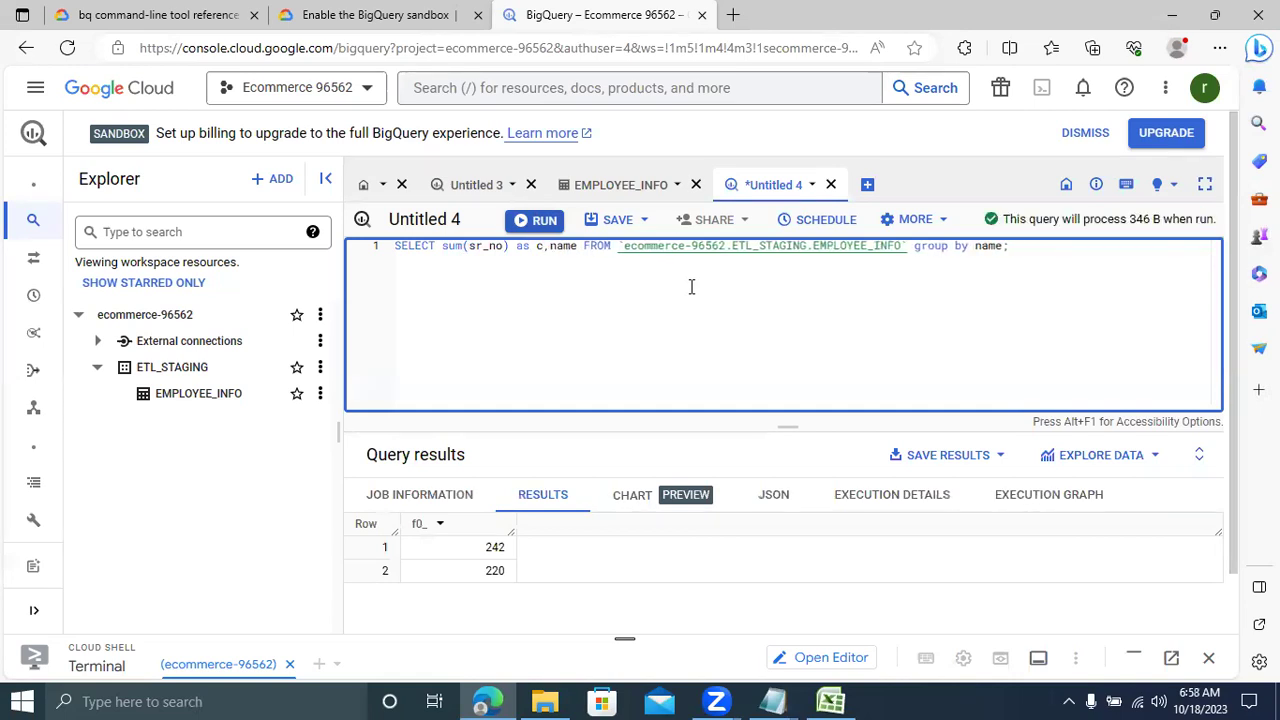
pyautogui.write('nt')
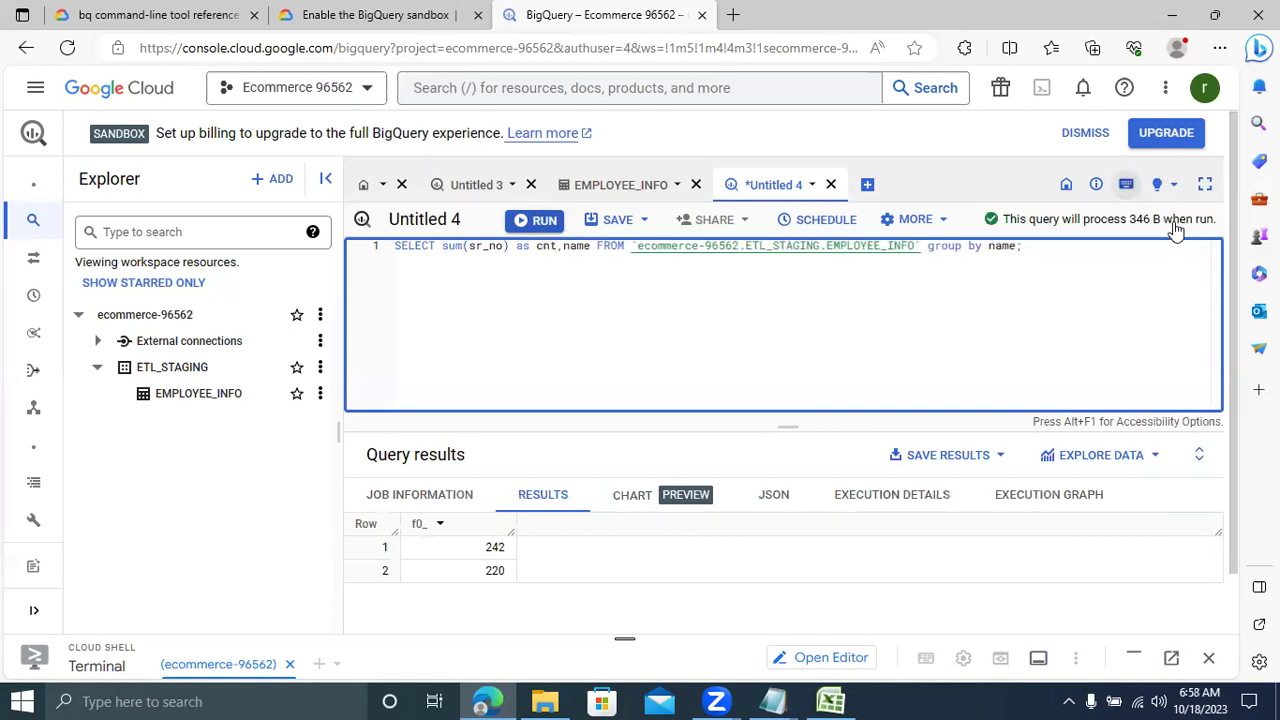
pyautogui.click(537, 221)
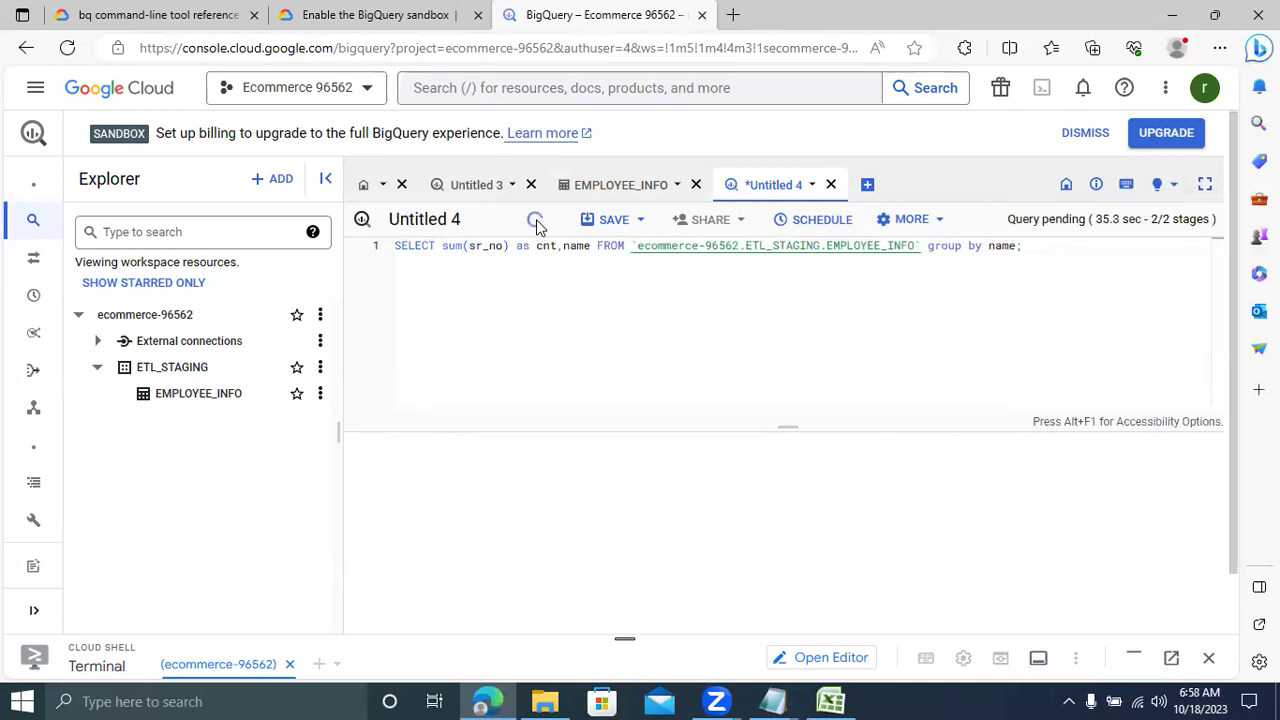